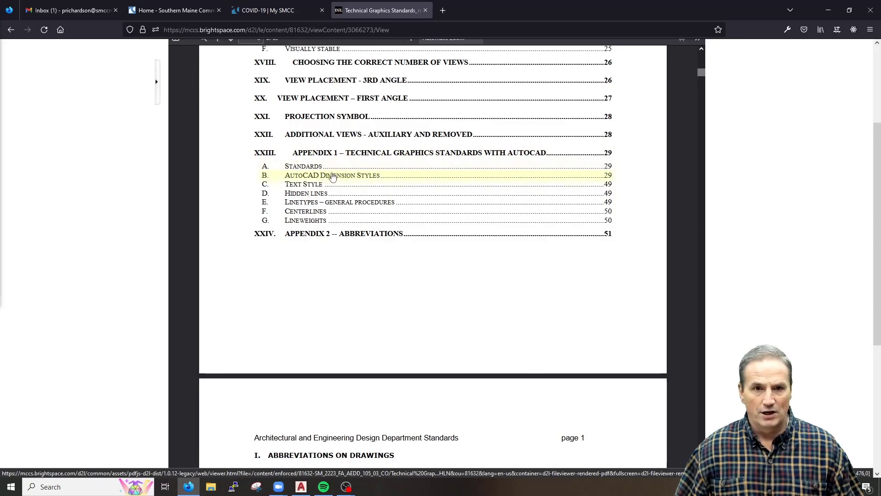
Jump to the PDF's AutoCAD Dimension Styles appendix and scroll to page 30's Lines Tab settings
click(329, 179)
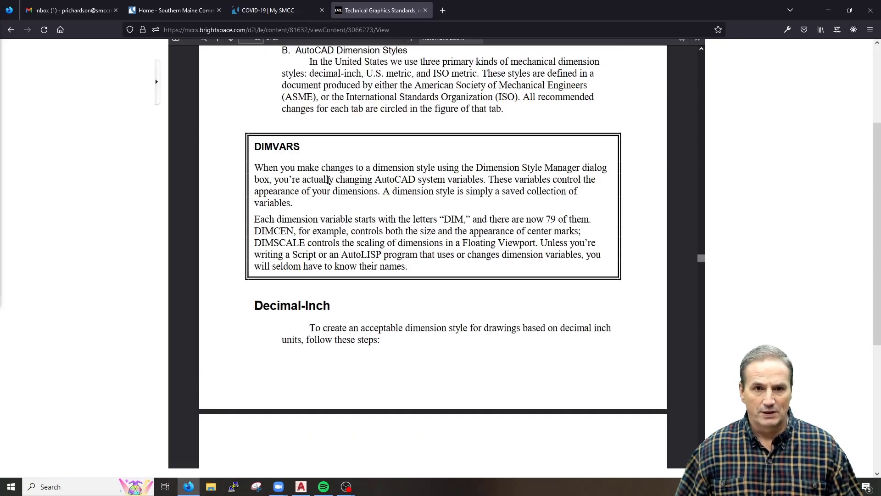
scroll(351, 282, up, 2)
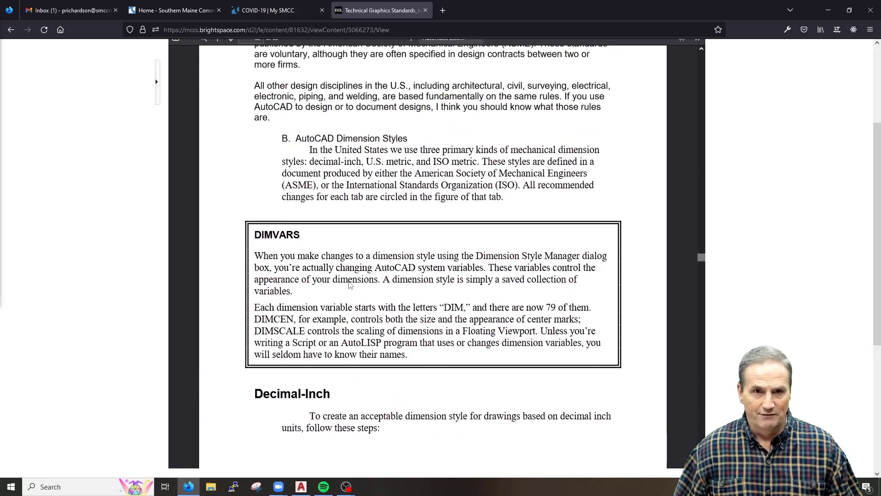
scroll(359, 279, down, 3)
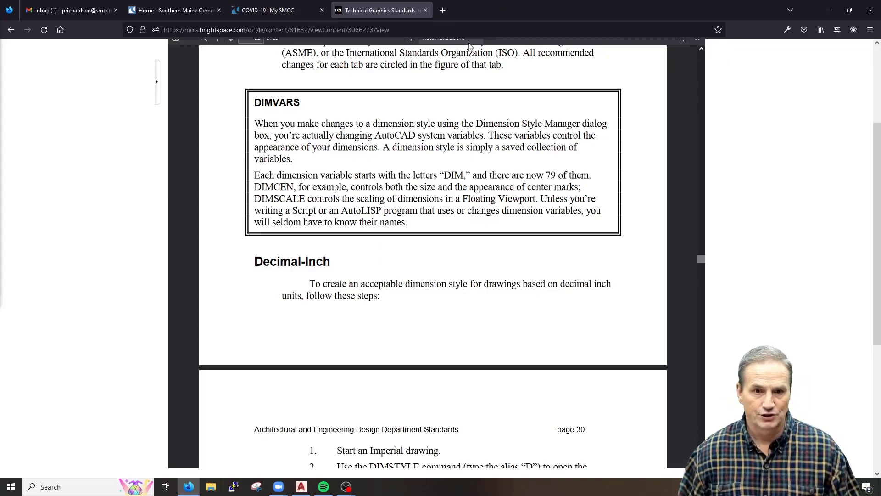
scroll(389, 277, down, 4)
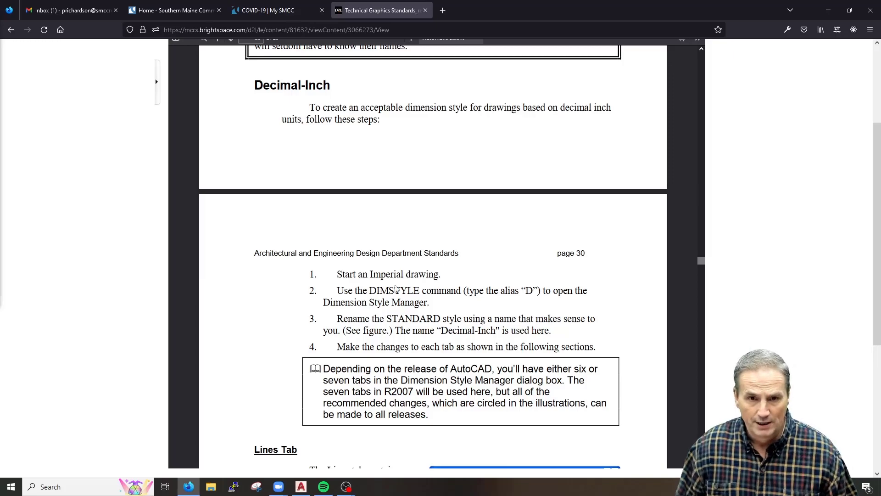
scroll(377, 296, down, 6)
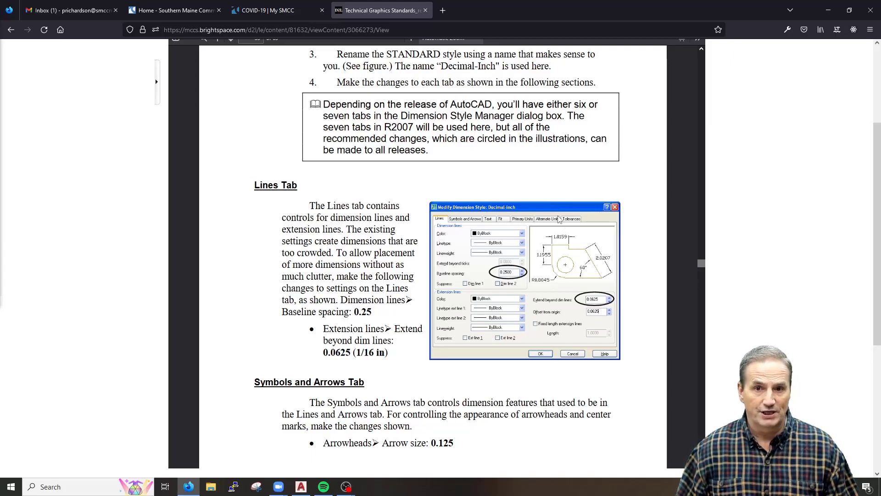
Review page 31's center-mark and Text Tab settings, then minimize the browser to return to AutoCAD
scroll(386, 235, down, 2)
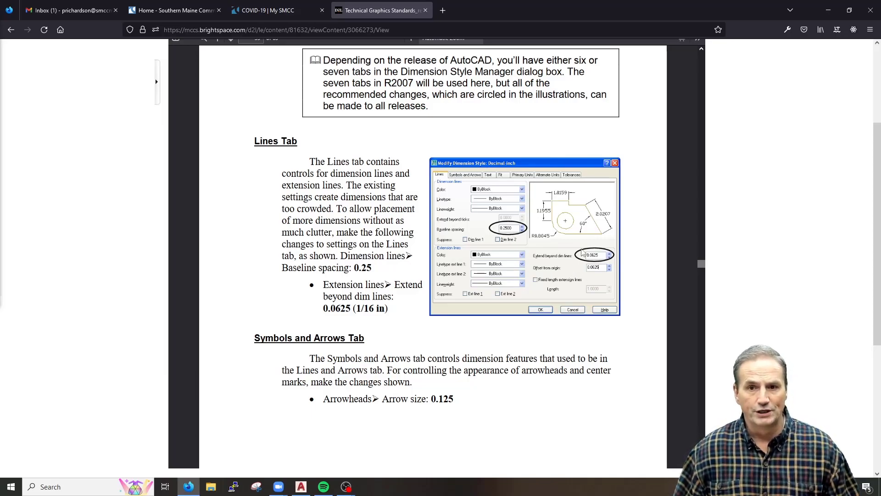
scroll(435, 314, down, 8)
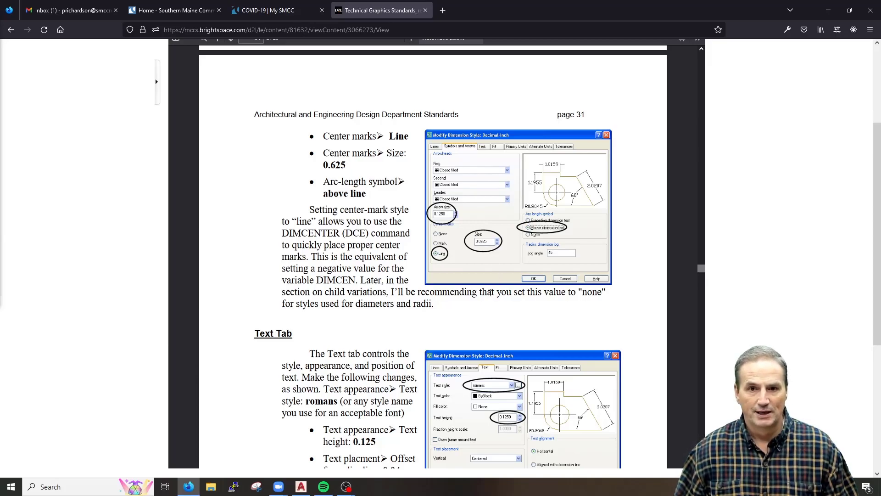
scroll(491, 289, down, 2)
scroll(513, 406, down, 3)
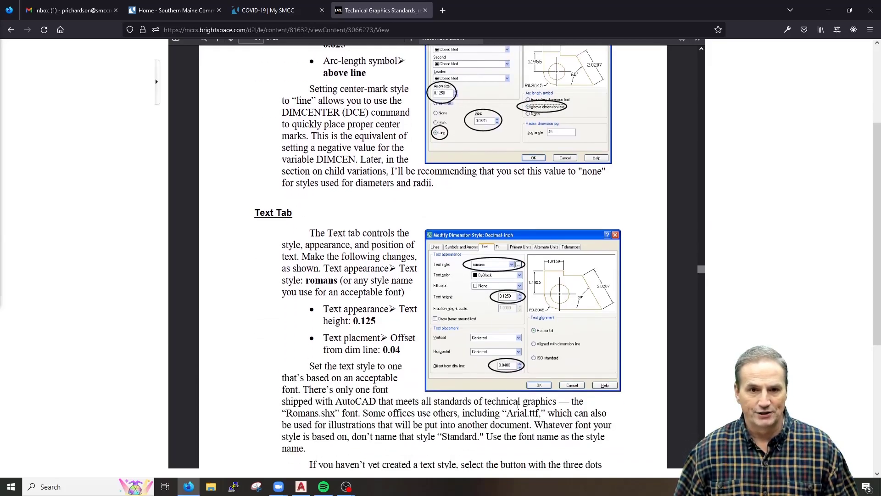
scroll(173, 139, up, 6)
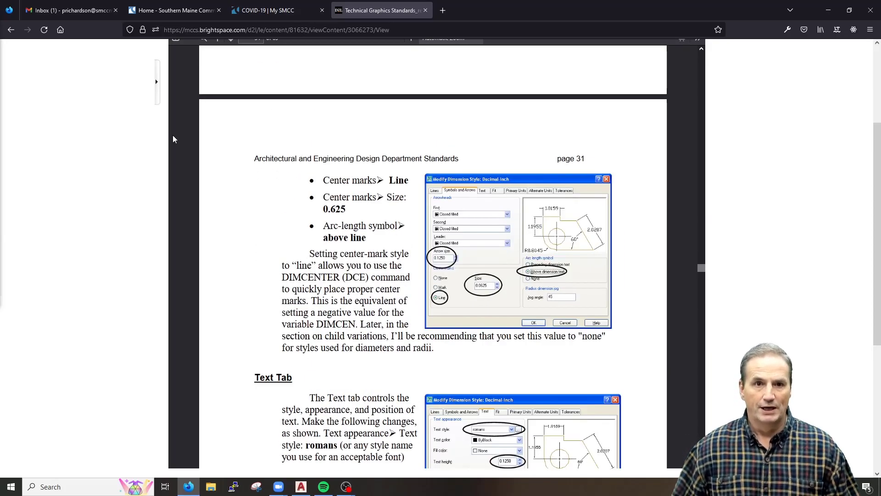
click(827, 12)
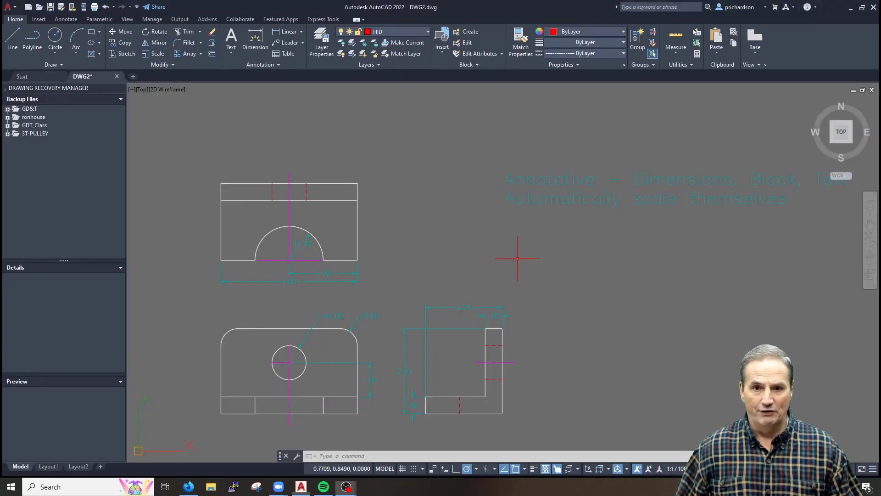
Freeze the dims layer by picking one of DWG2's dimensions
key(Escape)
key(Escape)
middle_drag(570, 236, 481, 211)
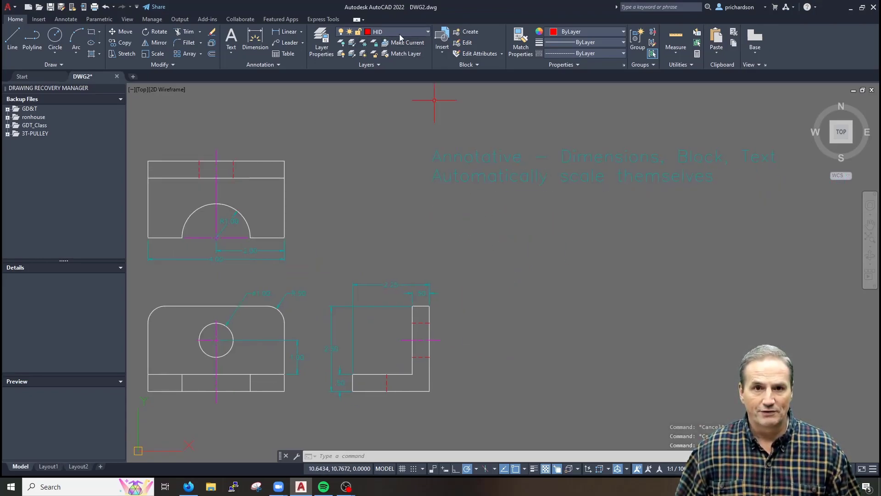
click(362, 43)
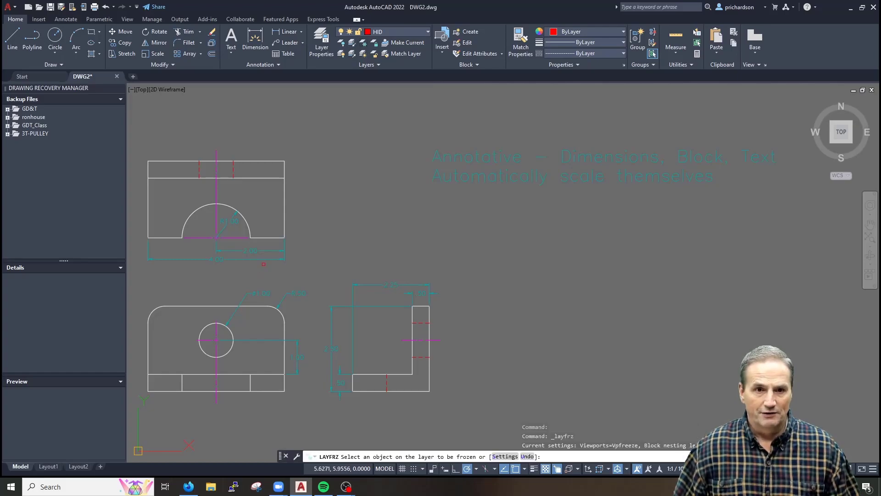
click(263, 260)
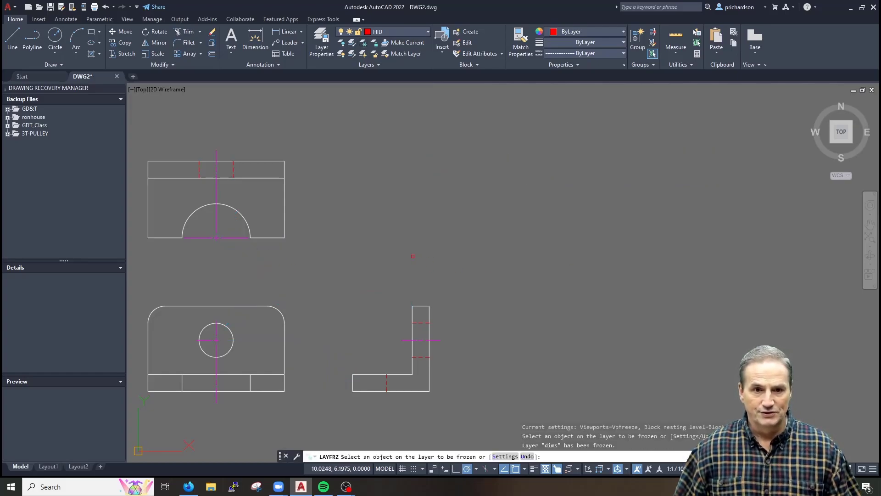
key(Escape)
key(Escape)
middle_drag(364, 249, 518, 223)
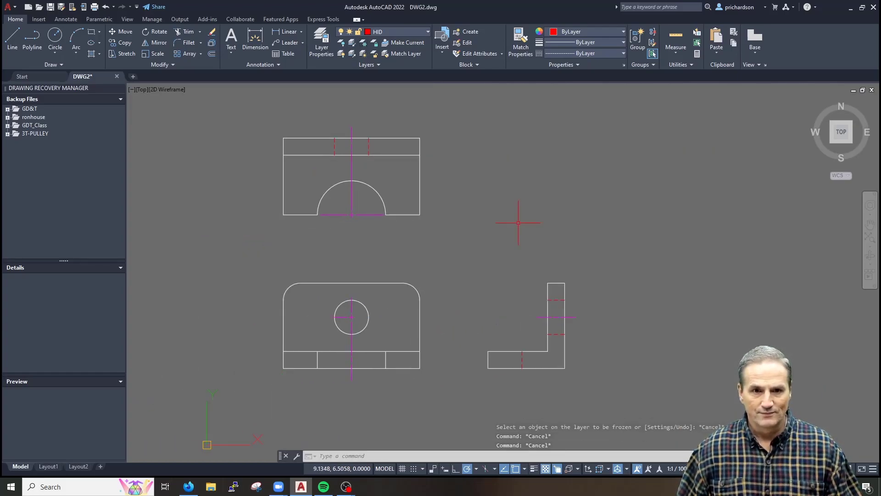
scroll(342, 339, up, 4)
Mirror the lower circle's centre-line piece about a vertical line through its centre, keeping the original
text(mi)
key(Return)
click(349, 297)
click(322, 279)
key(Return)
click(367, 283)
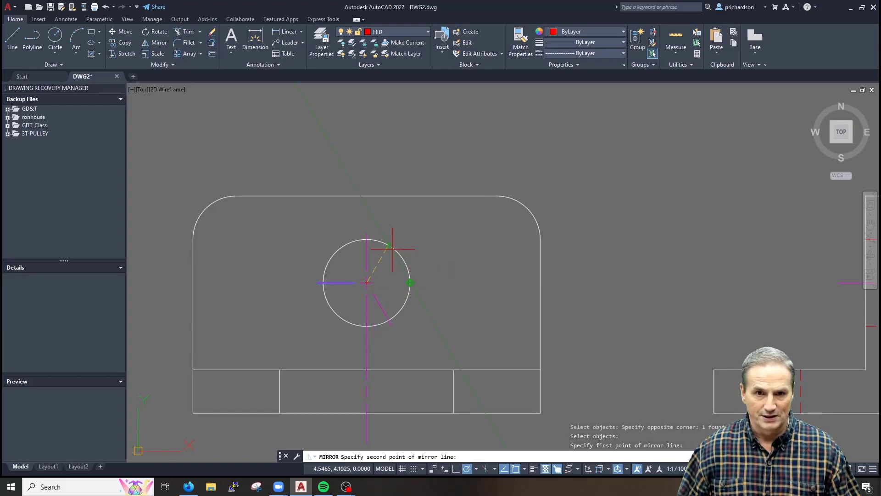
click(365, 346)
right_click(365, 346)
click(399, 350)
Recentre the three views and open the Dimension Style Manager with D
middle_drag(458, 325, 413, 277)
scroll(413, 275, down, 2)
middle_drag(437, 245, 434, 317)
scroll(434, 318, down, 2)
middle_drag(493, 251, 472, 263)
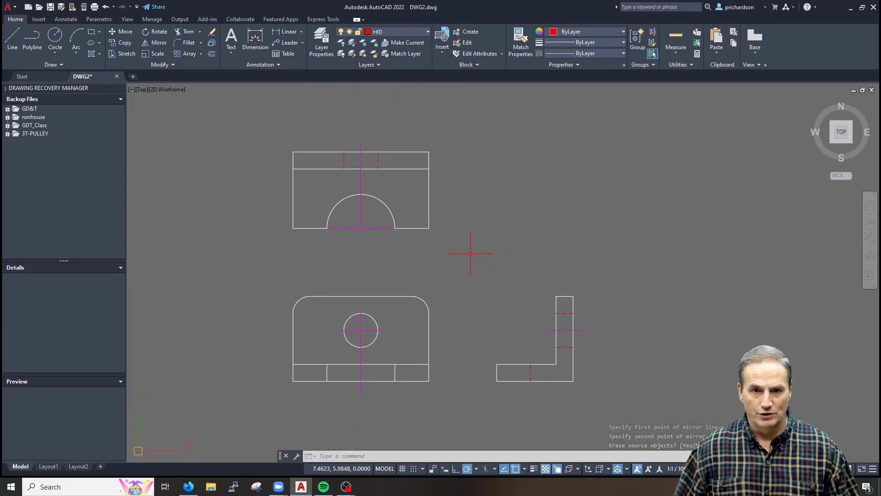
key(Escape)
key(Escape)
text(d)
key(Return)
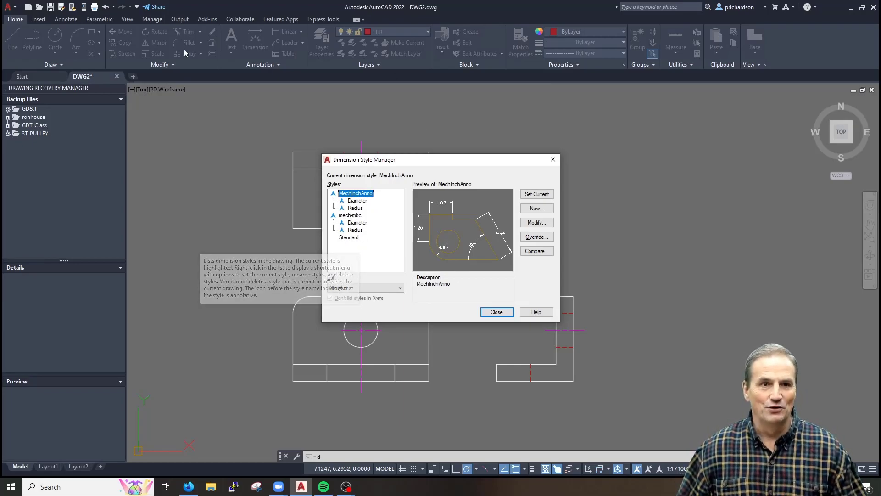
Start a new blank drawing, Drawing1, from a template
key(Escape)
click(9, 7)
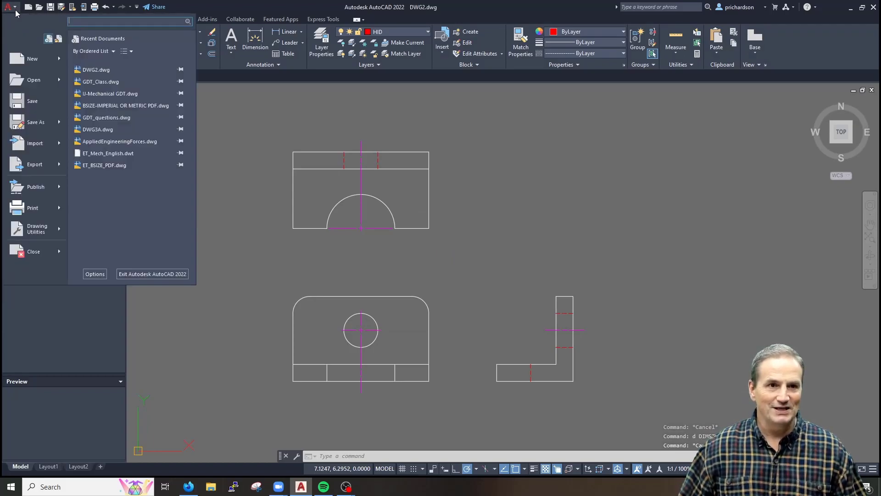
key(Escape)
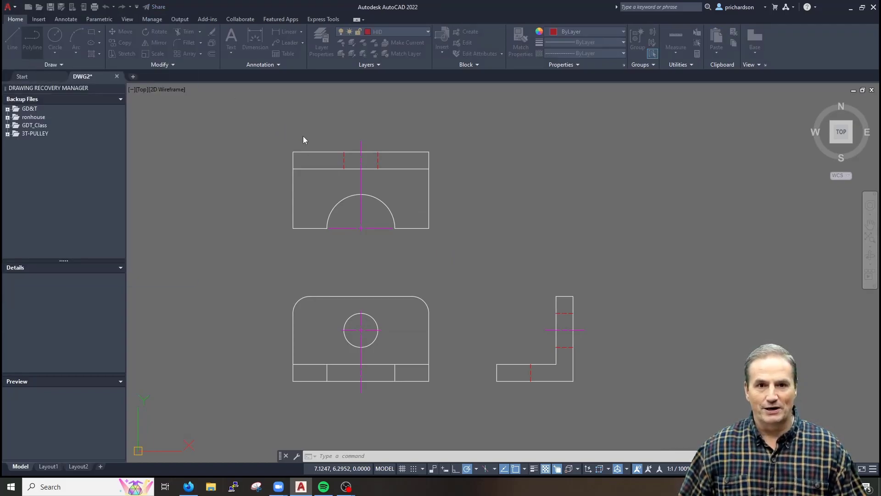
double_click(427, 204)
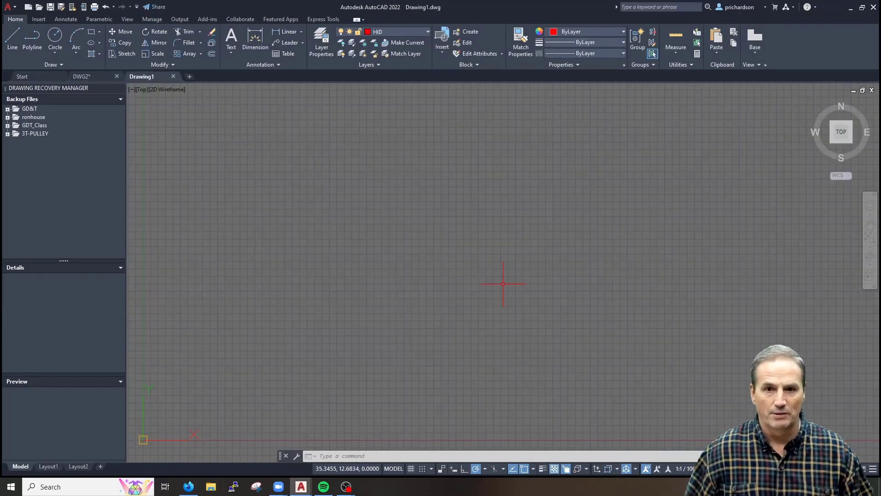
Check Drawing1's Annotative and Standard dimension styles in the style manager, then close it
text(d)
key(Return)
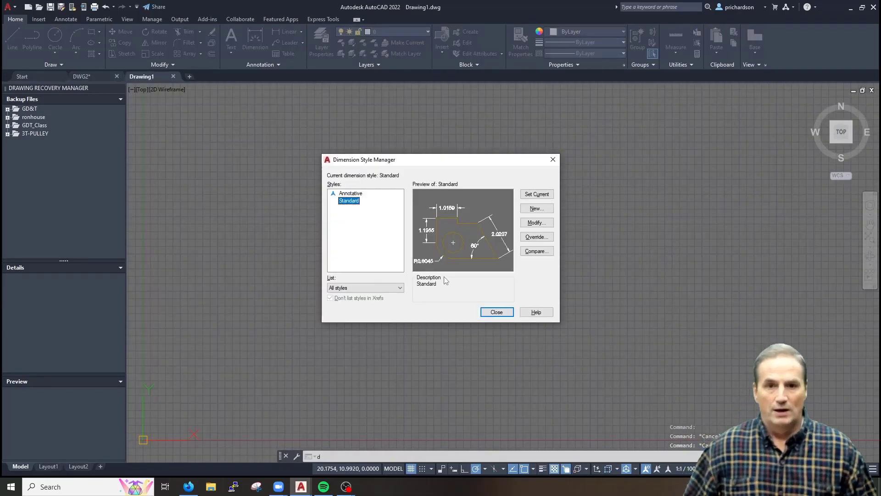
drag(408, 156, 416, 155)
click(358, 192)
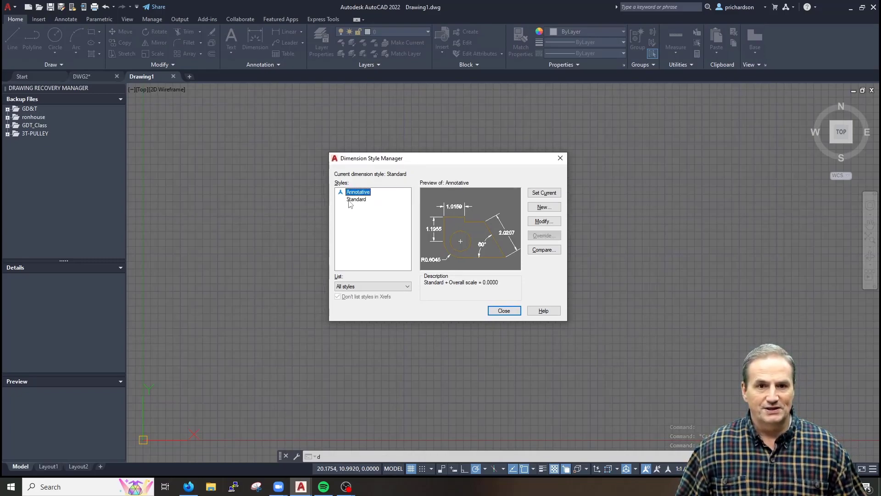
click(356, 199)
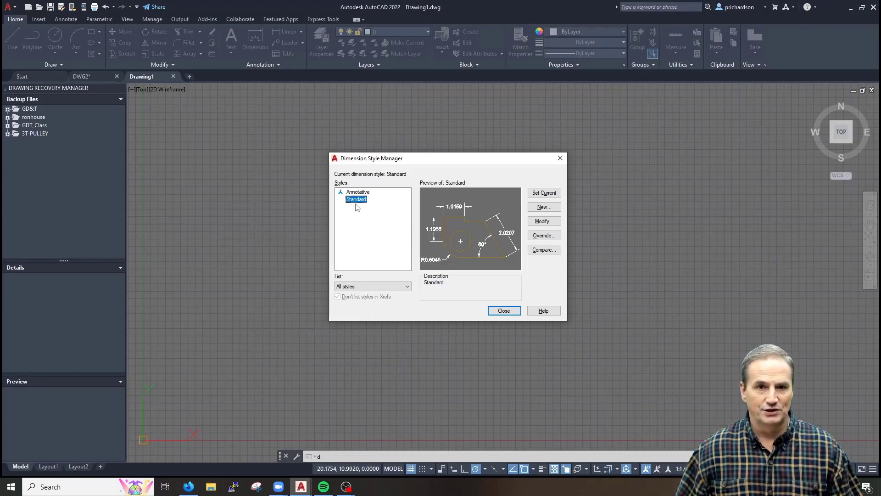
key(Escape)
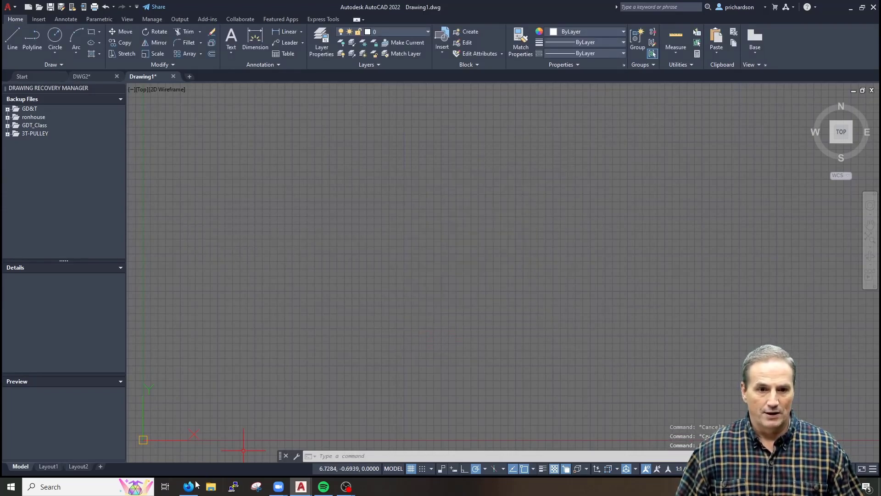
Back in DWG2, preview its Standard dimension style in the Dimension Style Manager
click(95, 76)
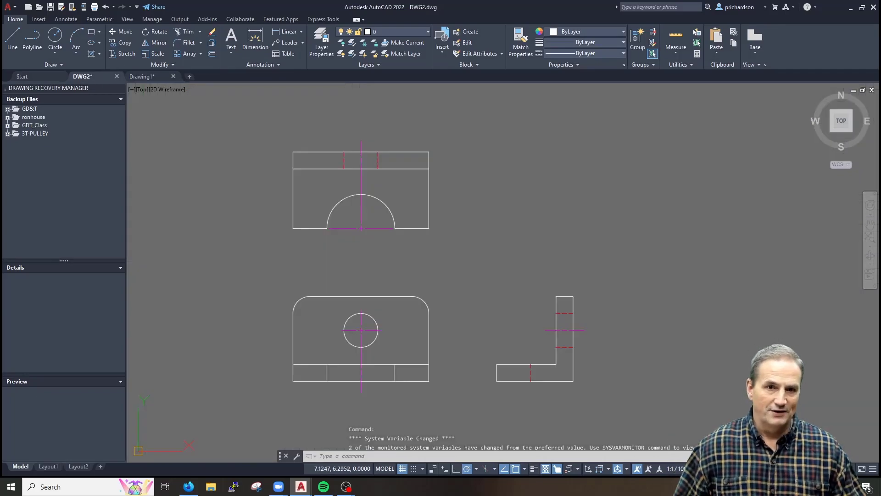
key(Escape)
key(Escape)
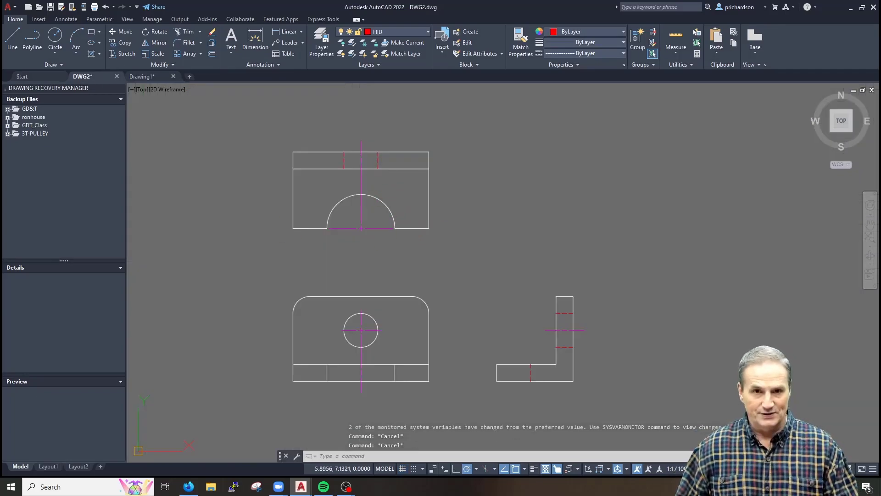
text(d)
key(Return)
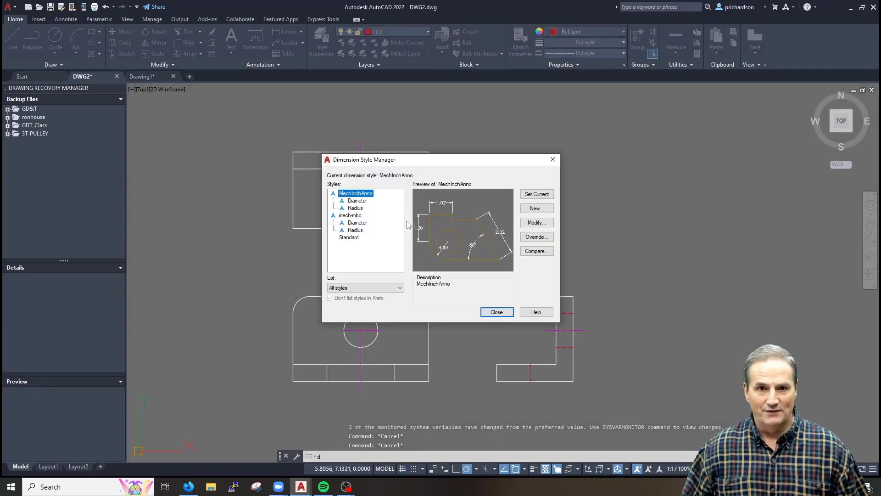
click(350, 238)
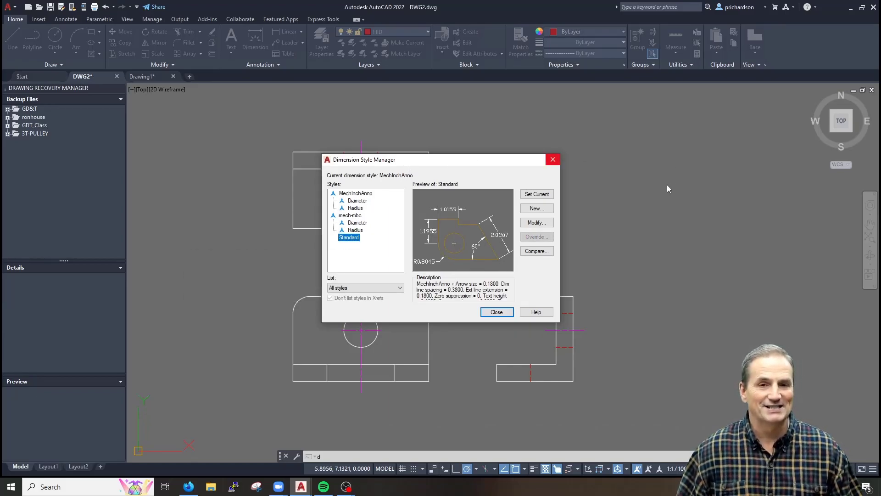
Close the style manager and start COPYBASE to copy DWG2's three views
key(Escape)
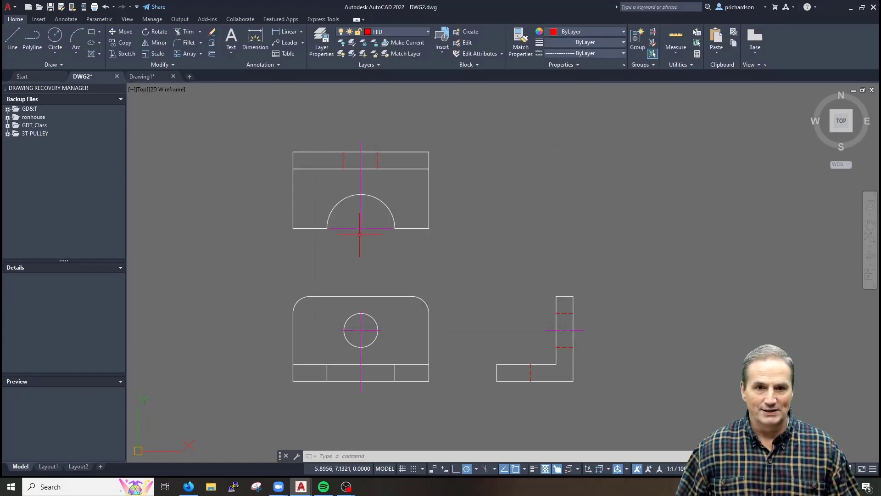
key(Return)
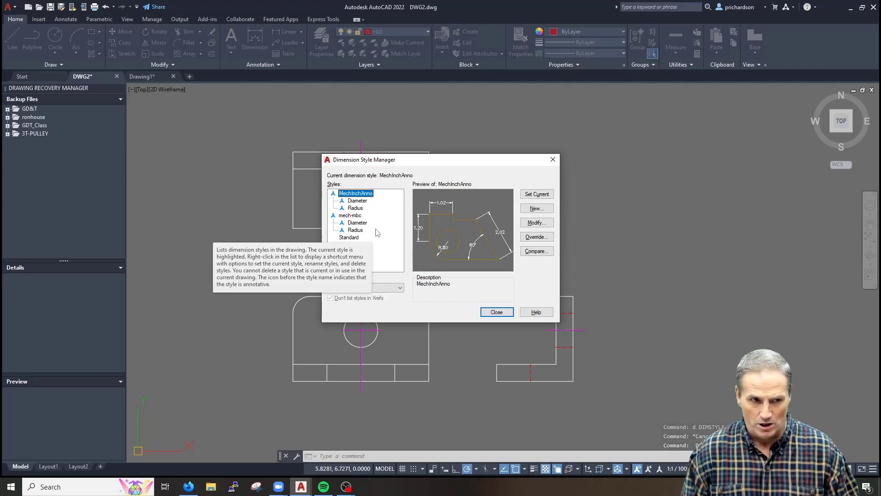
key(Escape)
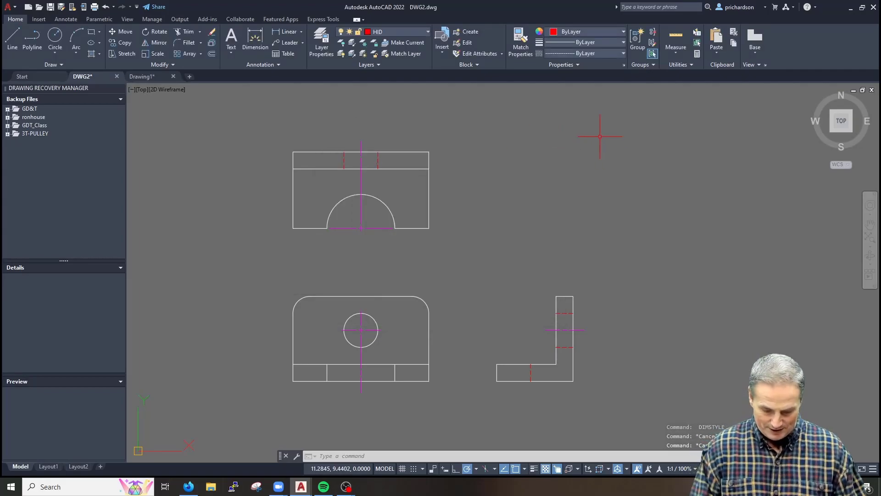
text(copybase)
key(Return)
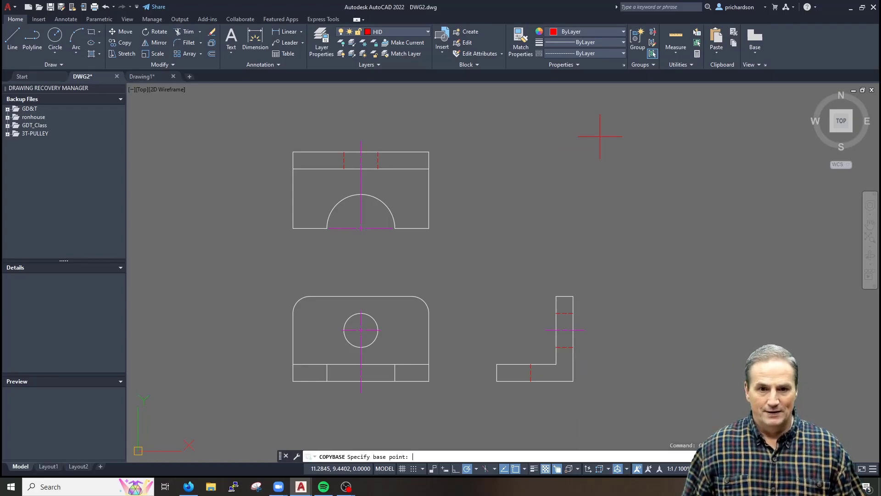
Copy all three views with the front view's corner as the base point
click(293, 381)
click(641, 128)
click(198, 446)
key(Return)
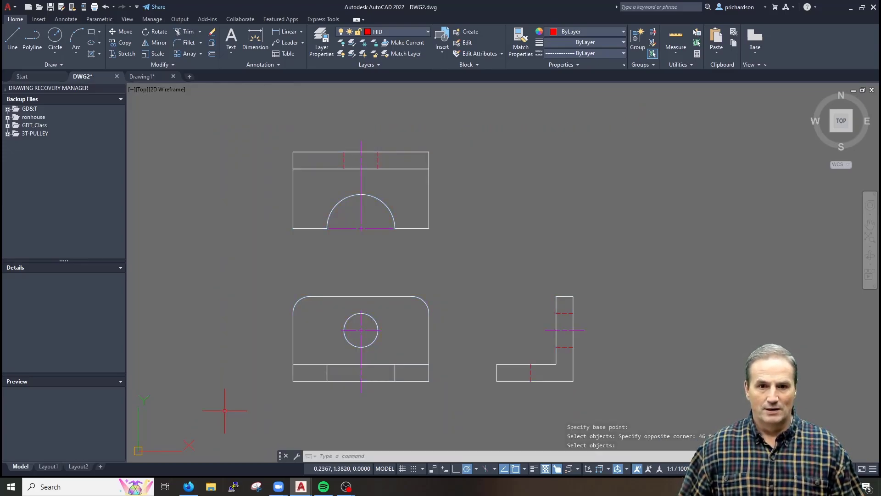
Paste the views into Drawing1 near the origin and open its dimension styles
click(138, 79)
key(ctrl+v)
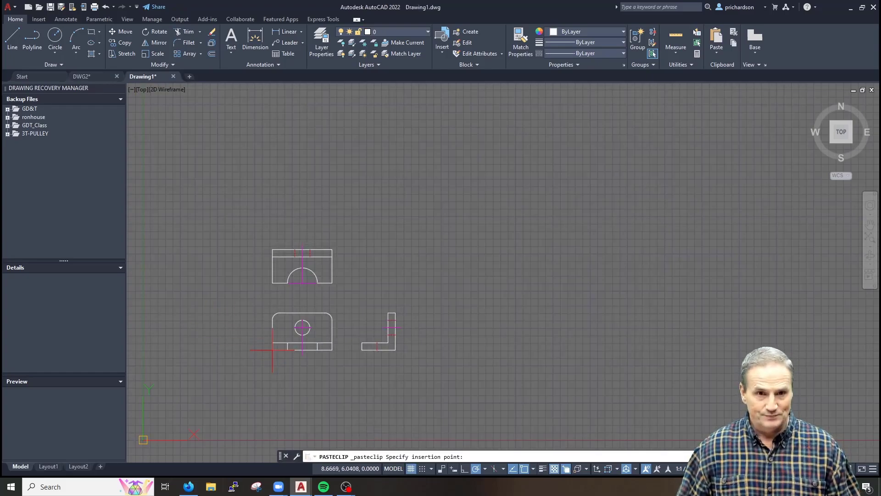
click(173, 420)
scroll(220, 379, up, 3)
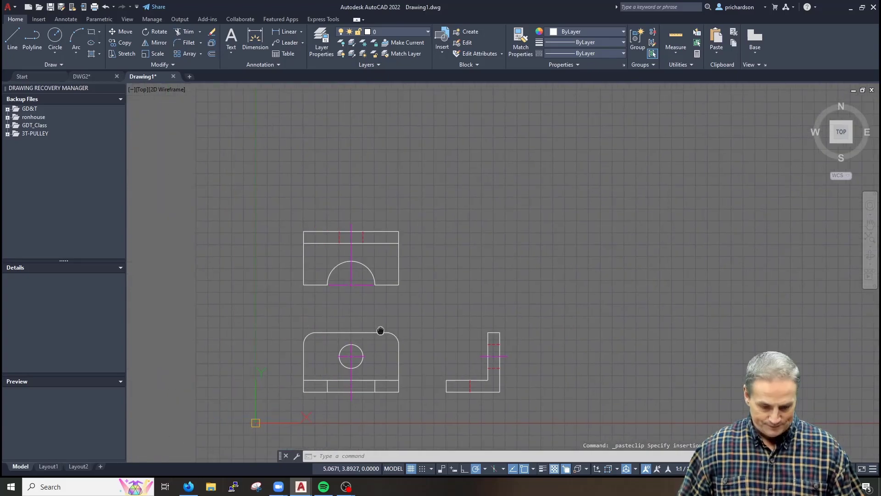
text(d)
key(Return)
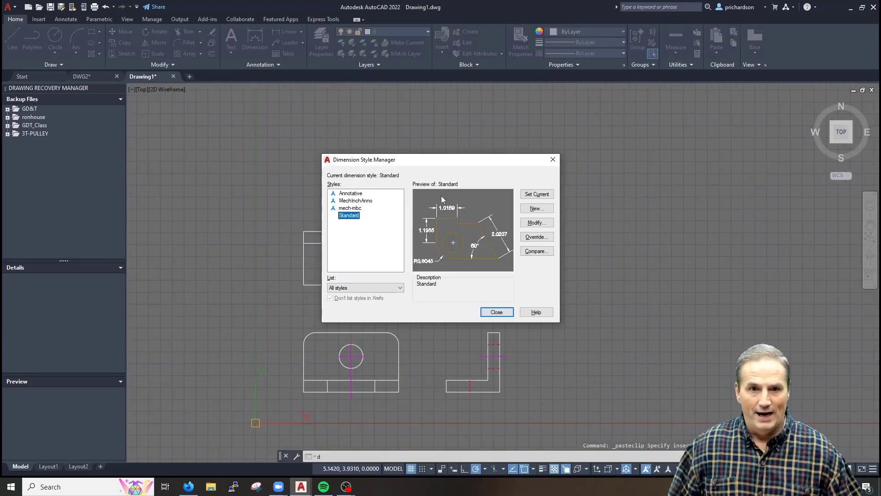
Remove mech-mbc and then MechInchAnno from Drawing1's style list, confirming each deletion
click(354, 201)
click(350, 207)
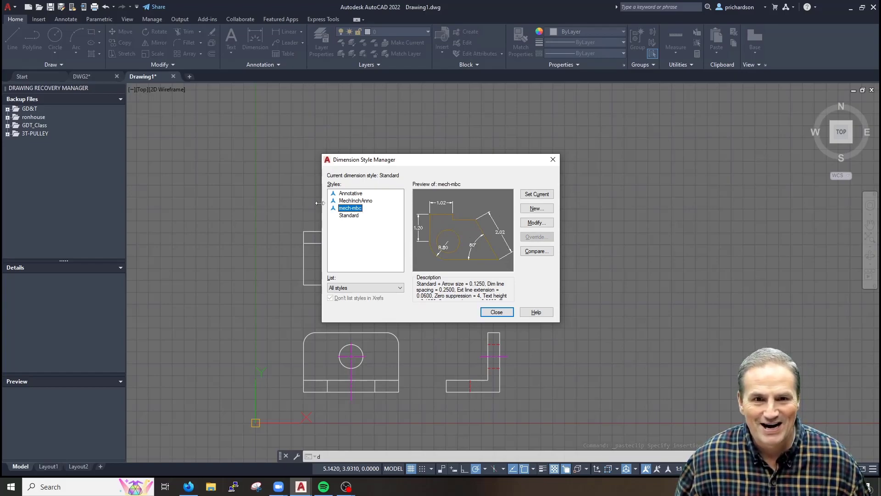
right_click(352, 208)
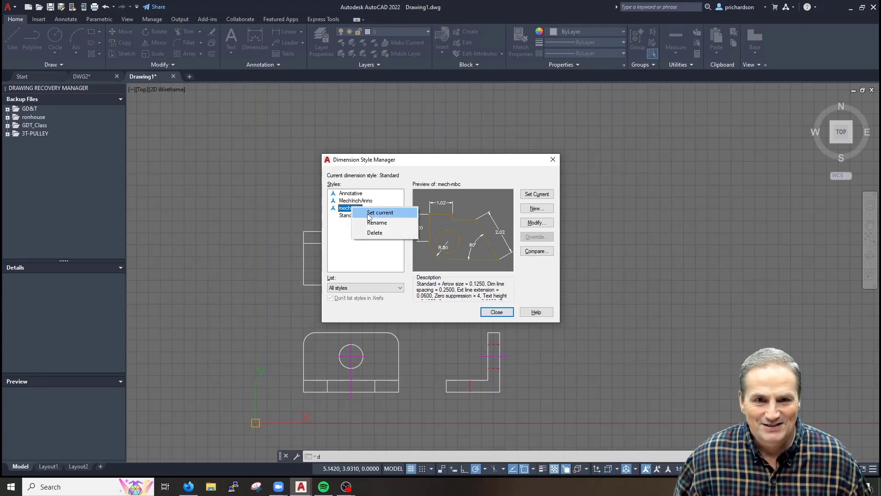
click(374, 233)
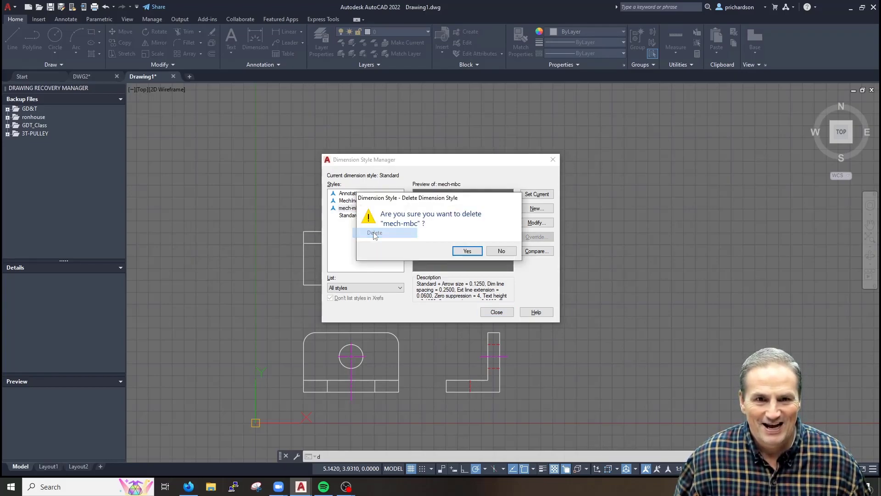
click(470, 251)
right_click(359, 201)
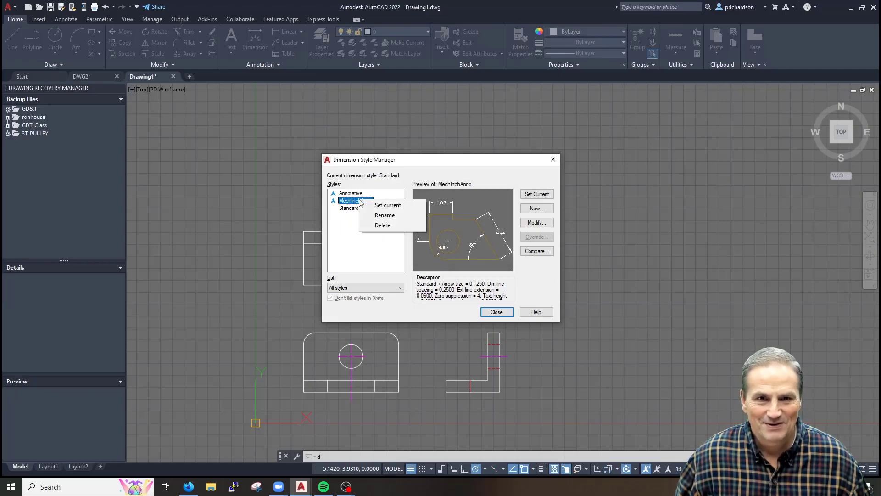
click(381, 226)
click(468, 252)
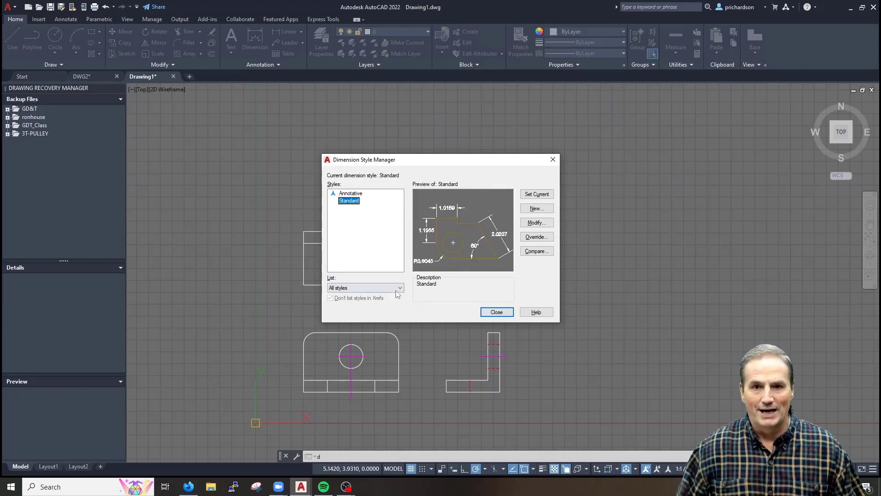
Create a new dimension style named MechEnglishAnno, starting from Annotative
click(536, 209)
click(347, 226)
click(339, 235)
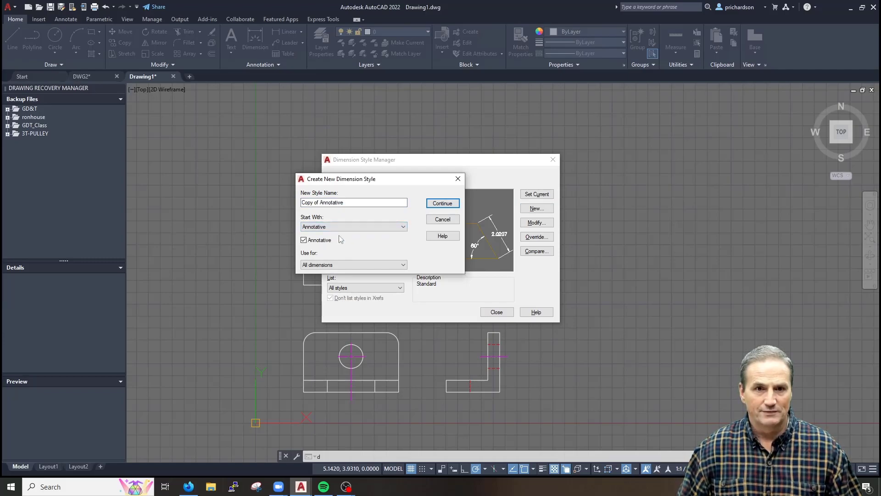
drag(355, 200, 197, 195)
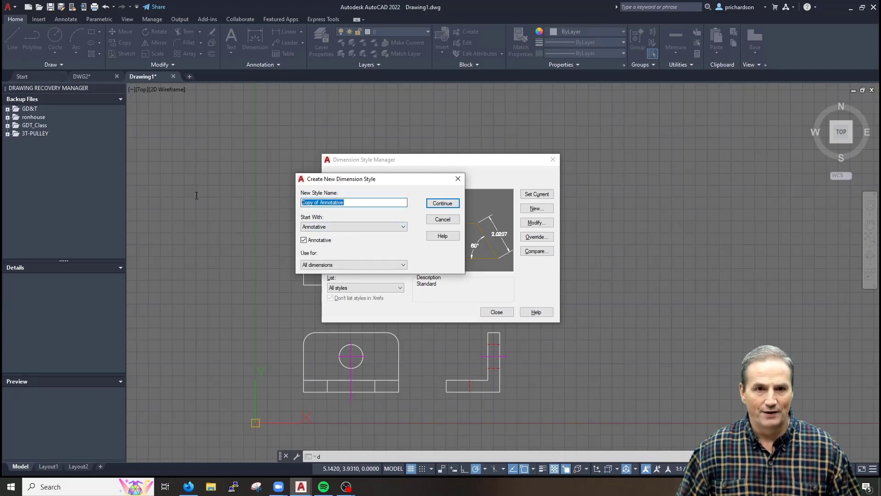
text(MechEnglishAnno)
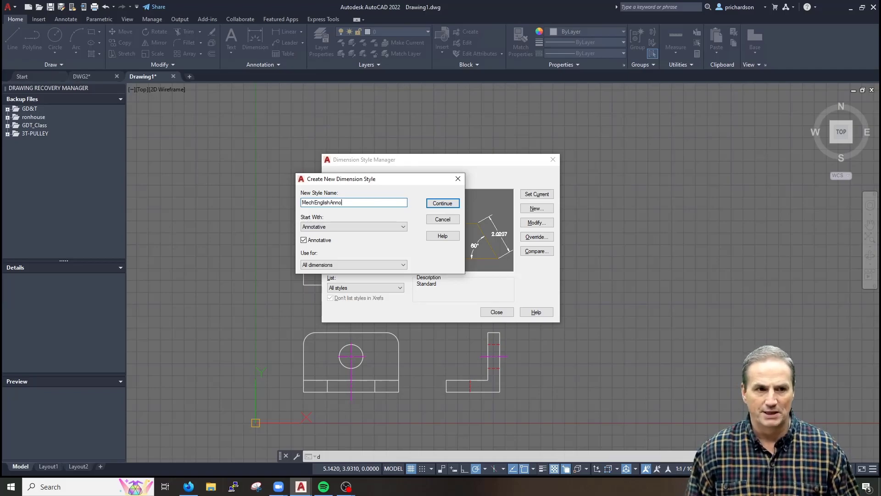
click(445, 204)
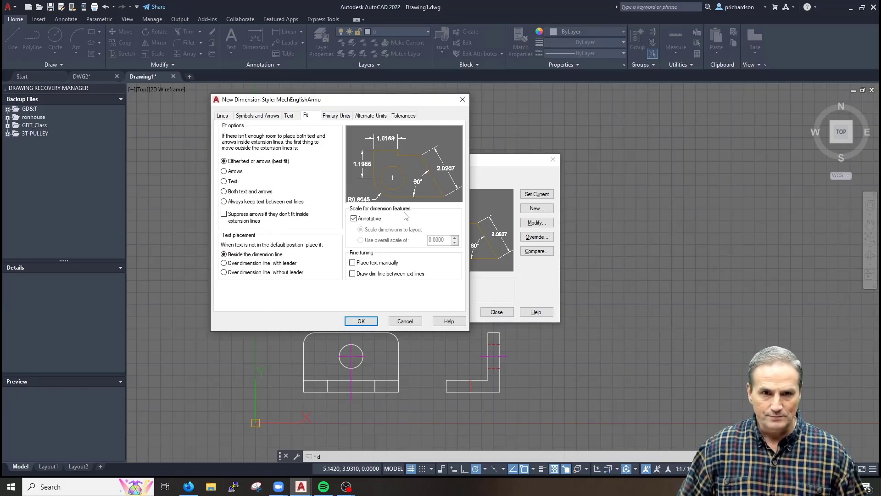
Show MechEnglishAnno's Lines settings and compare them against the standards PDF
click(223, 115)
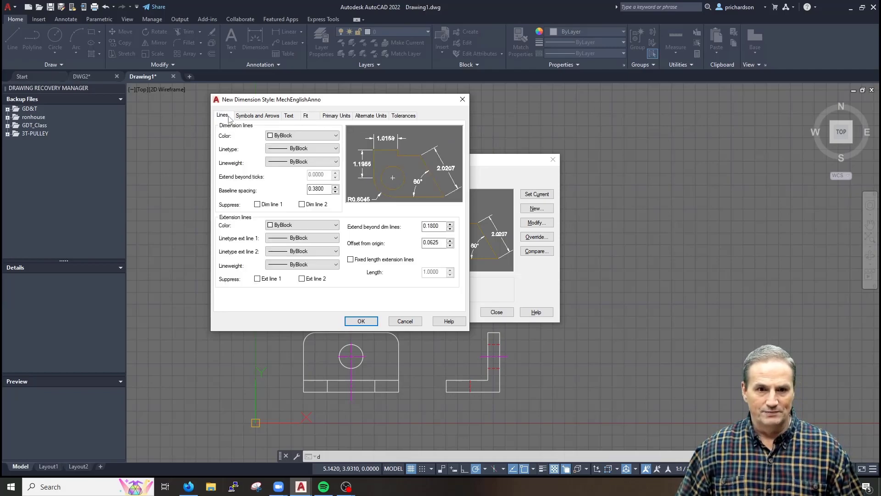
click(189, 486)
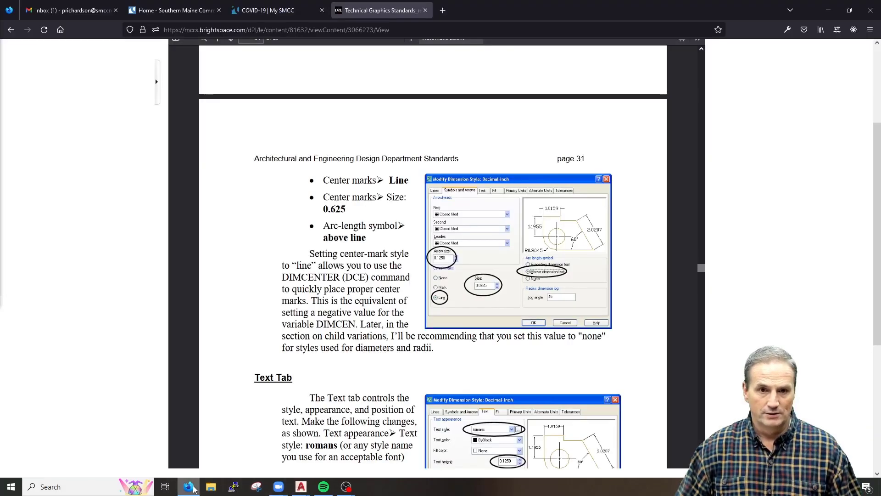
click(828, 10)
drag(393, 97, 532, 134)
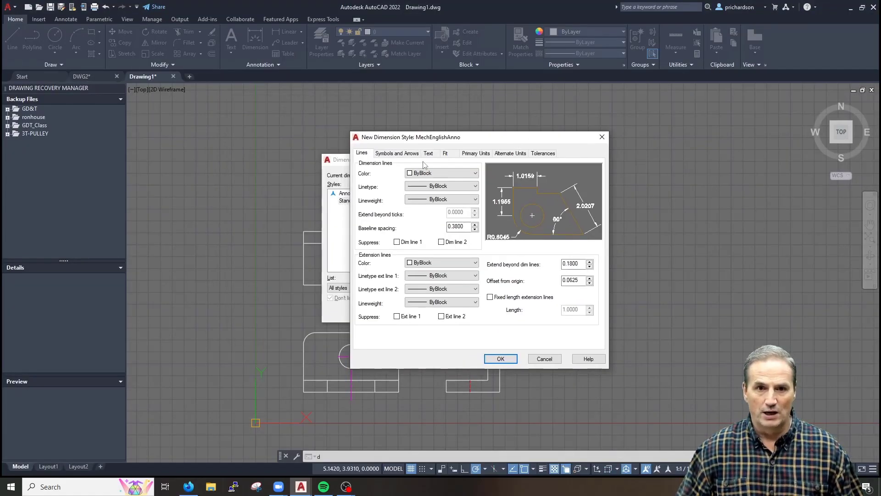
Set MechEnglishAnno's baseline spacing to 0.25, save it, and close the style manager
double_click(458, 226)
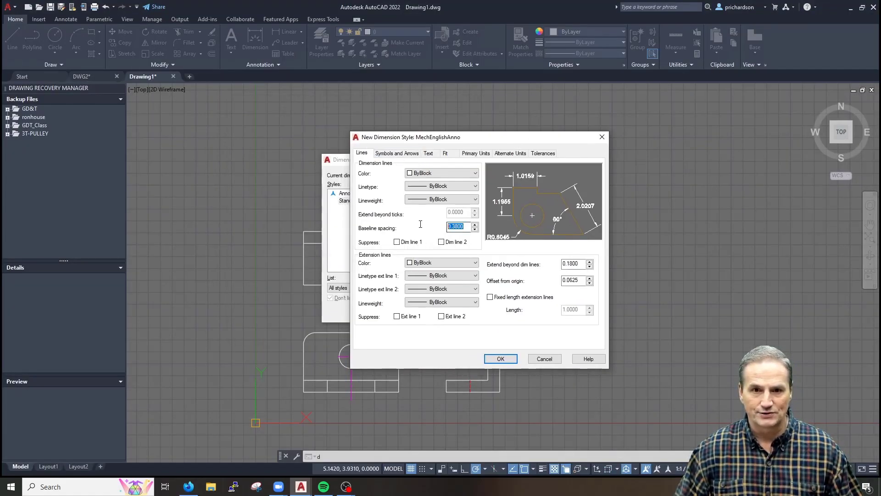
text(.25)
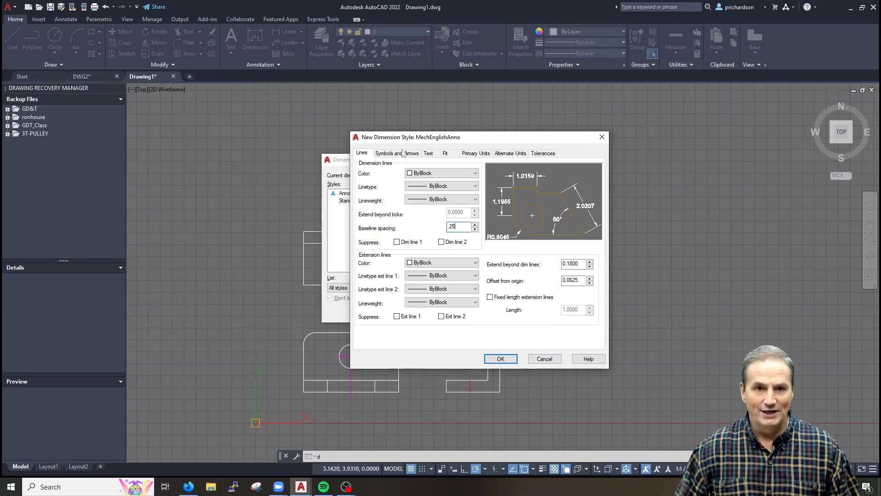
click(499, 360)
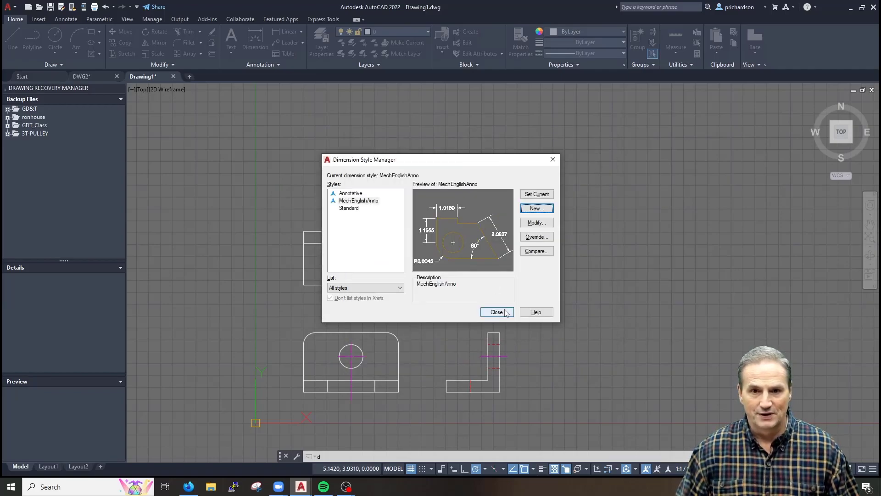
click(496, 312)
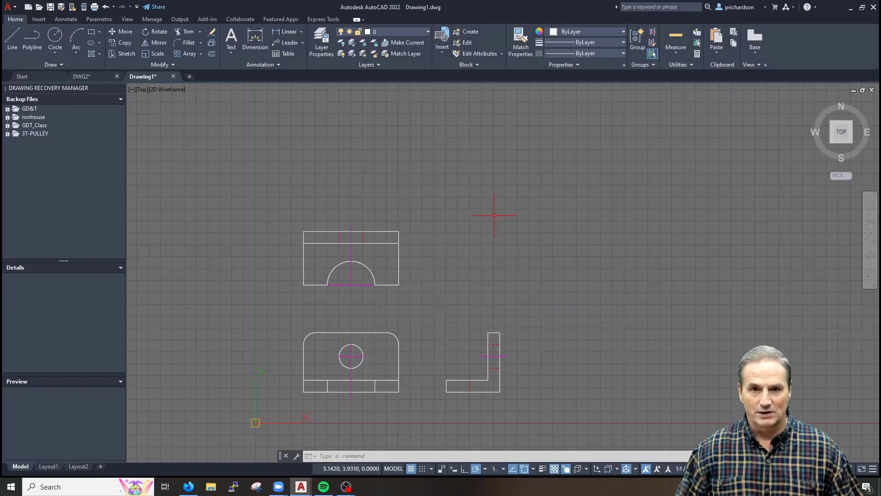
Switch to DWG2 and thaw the dims layer so its dimensions reappear
click(397, 31)
key(Escape)
key(Escape)
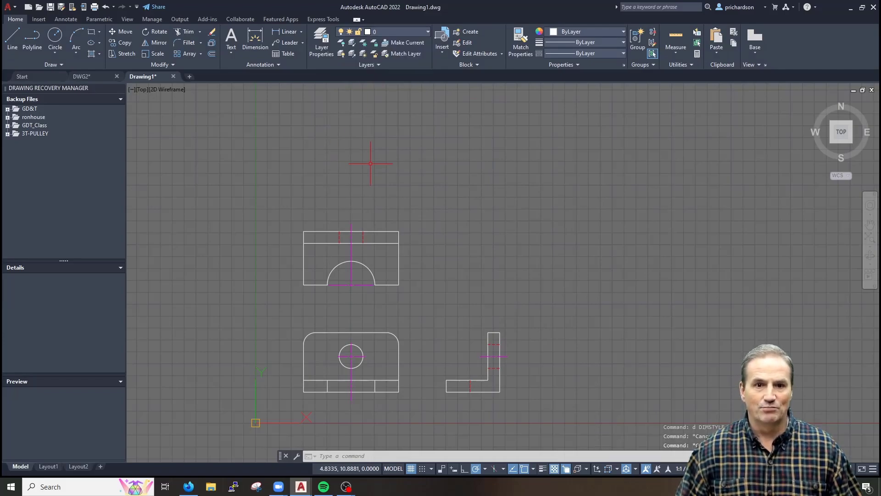
click(92, 75)
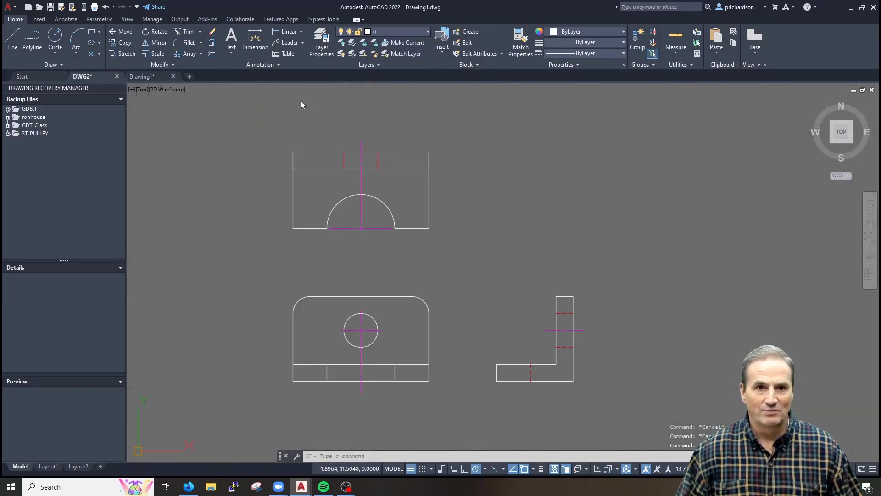
click(399, 34)
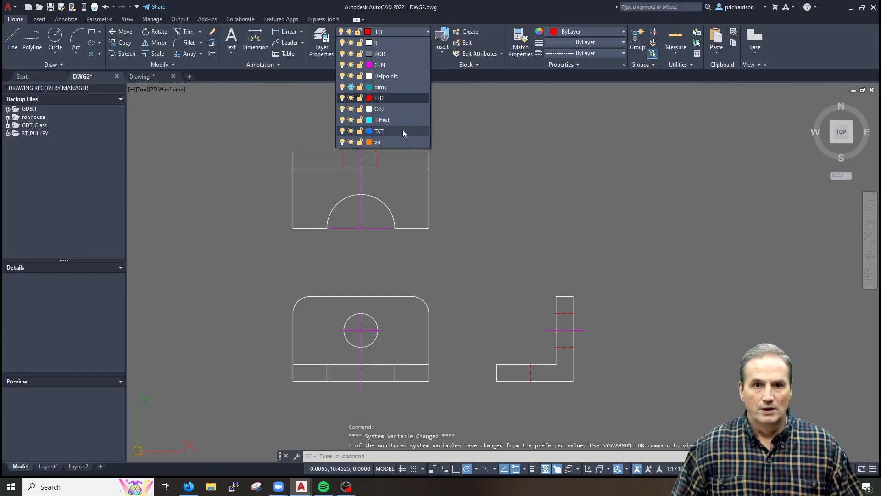
click(351, 87)
click(351, 87)
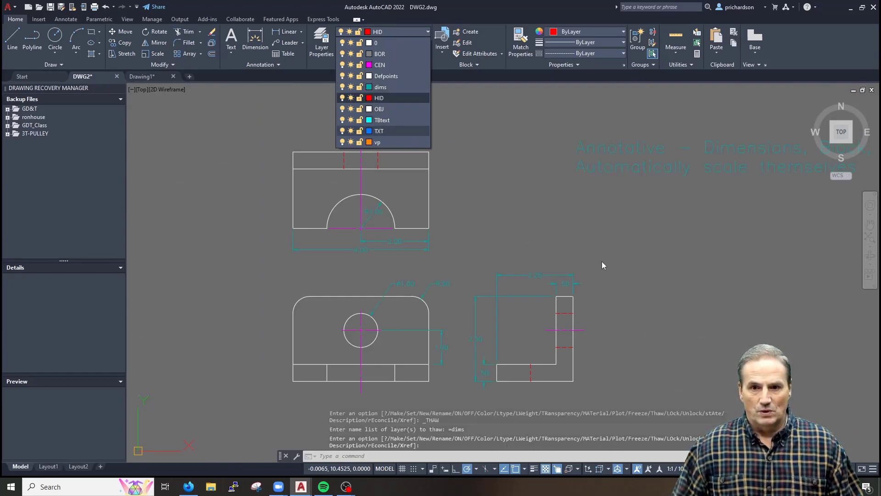
scroll(576, 283, up, 3)
Add a .25 vertical linear dimension beside the .50 dimension above the side view
text(dl)
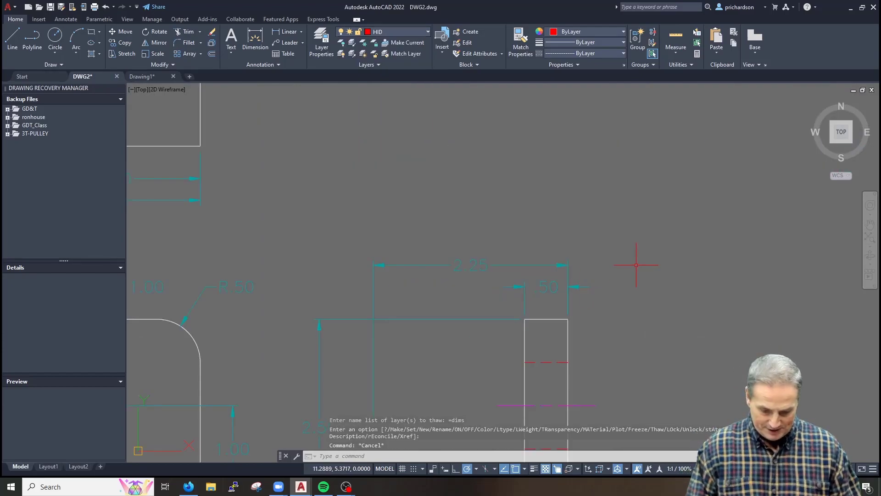
text(i)
key(Return)
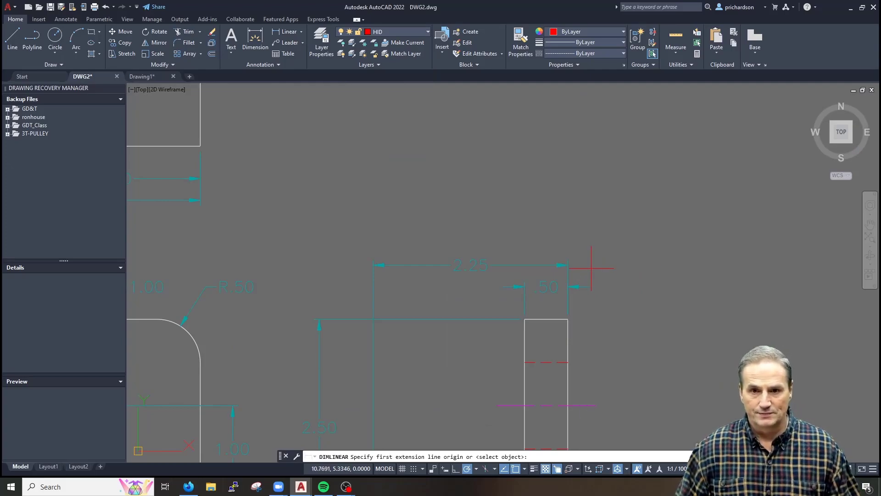
click(568, 265)
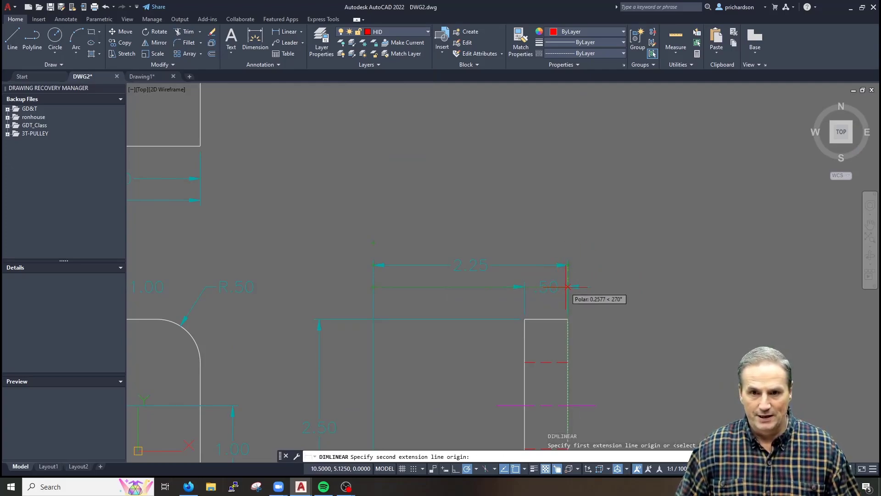
text(.25)
key(Return)
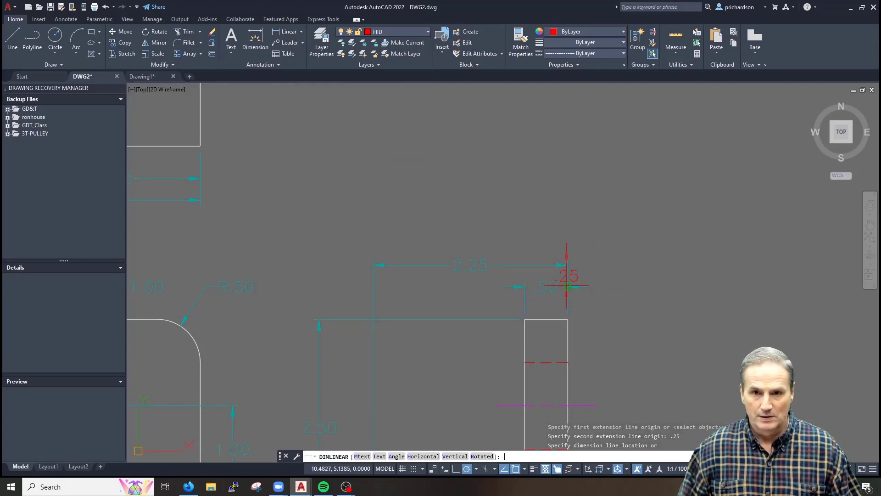
click(656, 276)
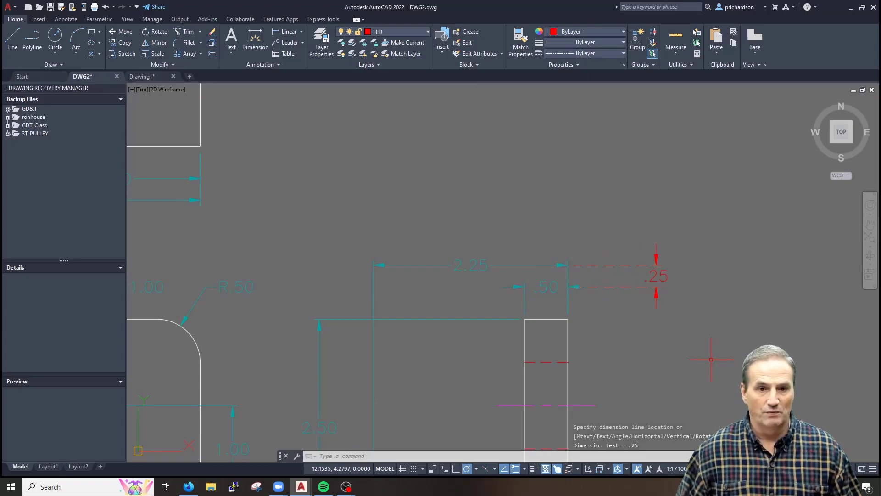
Return to Drawing1 and open the MechEnglishAnno dimension style for modification
click(147, 78)
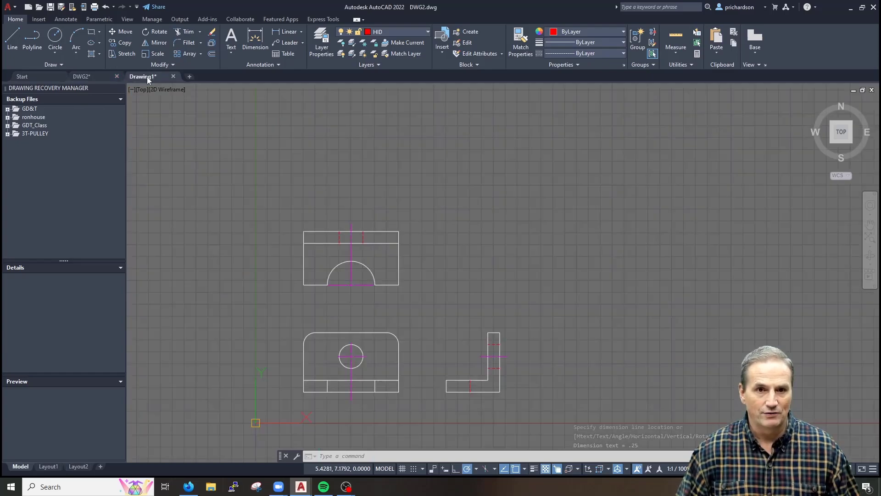
text(d)
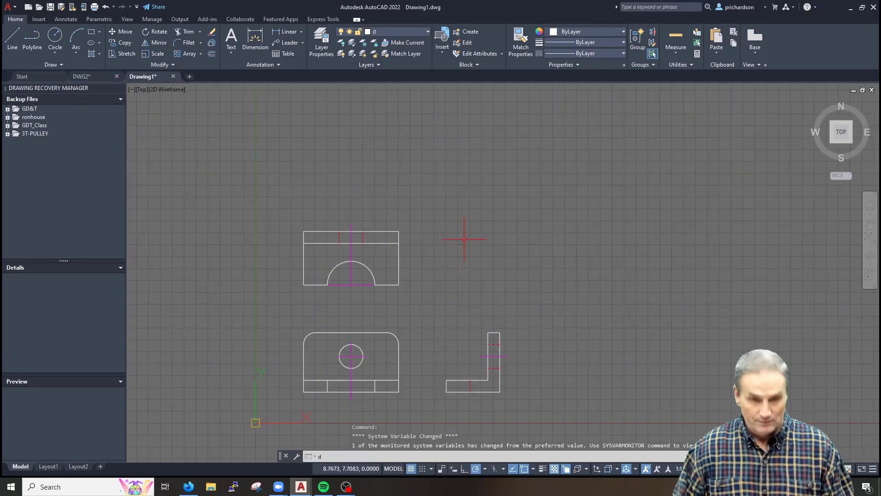
key(Return)
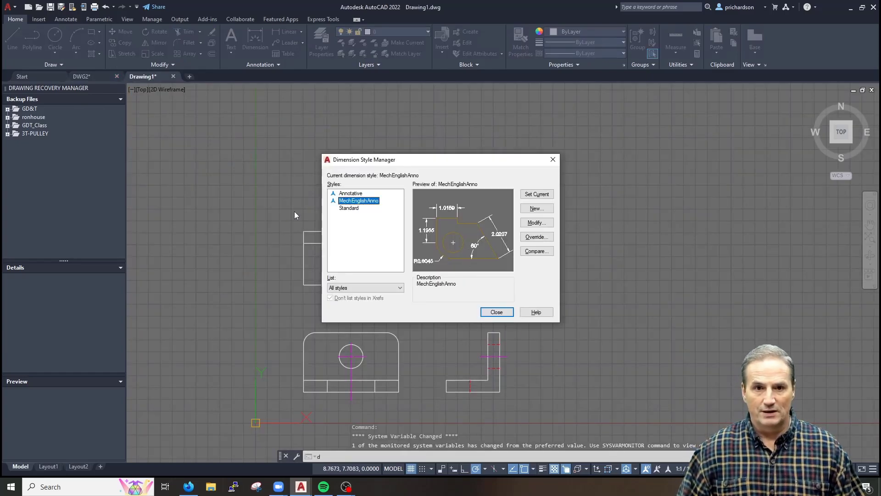
click(536, 223)
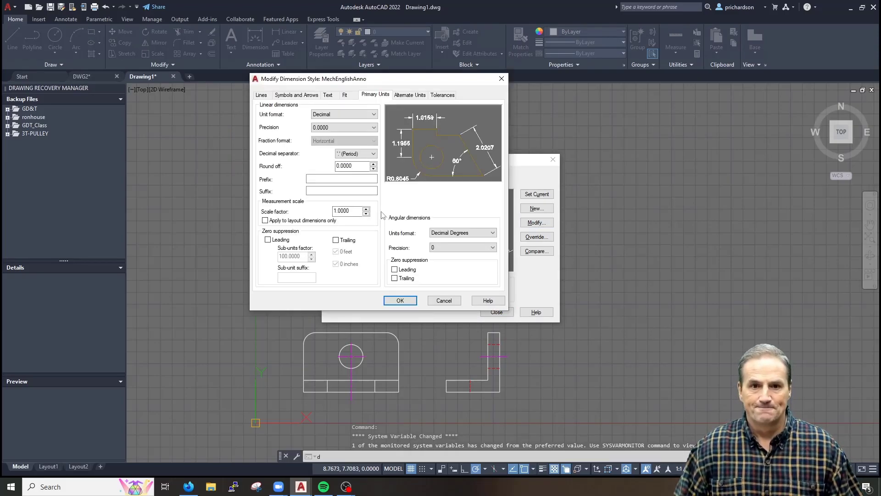
Set extension lines to extend 0.06 beyond dimension lines with a 0.06 offset from origin
click(259, 95)
click(358, 168)
double_click(357, 168)
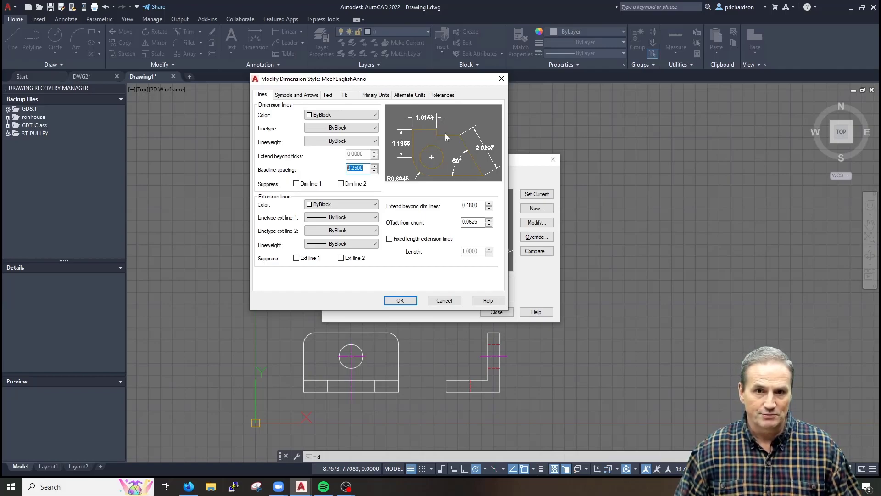
double_click(483, 205)
text(.06)
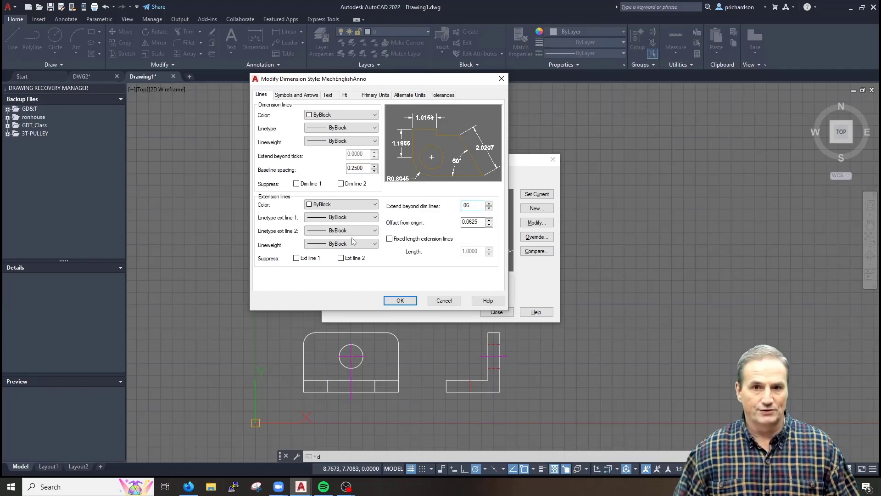
click(480, 221)
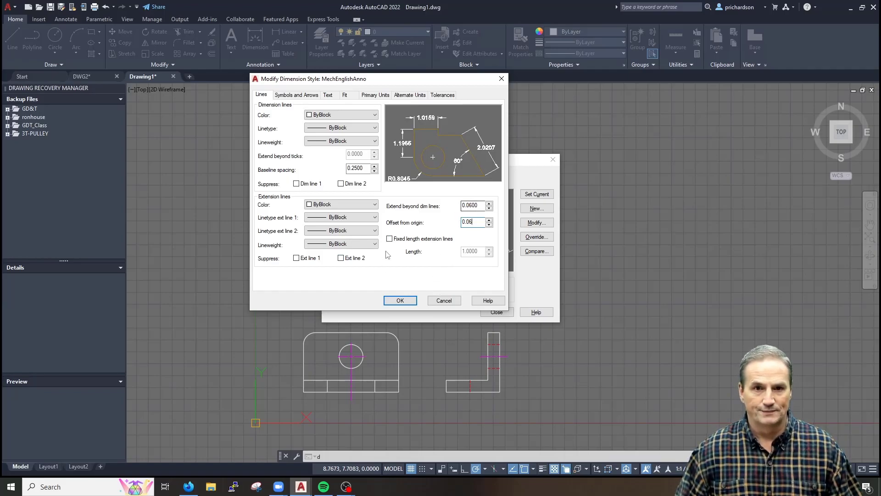
click(295, 97)
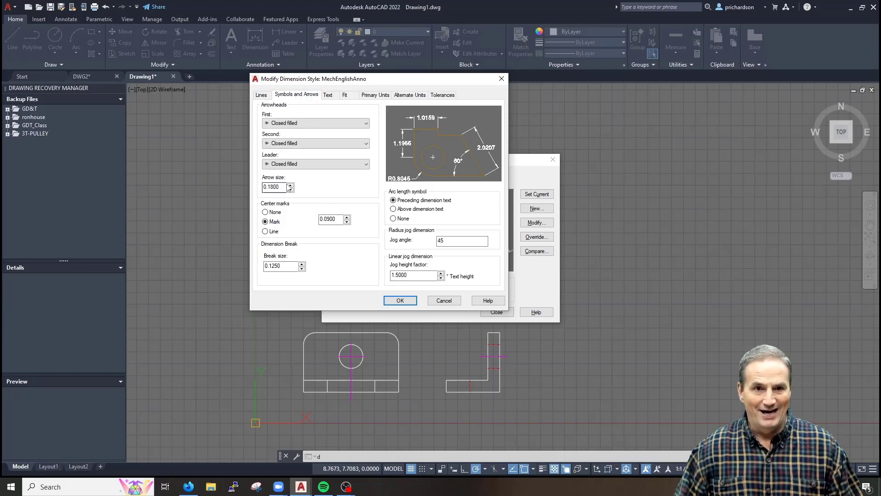
Set MechEnglishAnno's arrow size to 0.125 and center mark size to 0.0600
drag(280, 185, 254, 183)
text(.125)
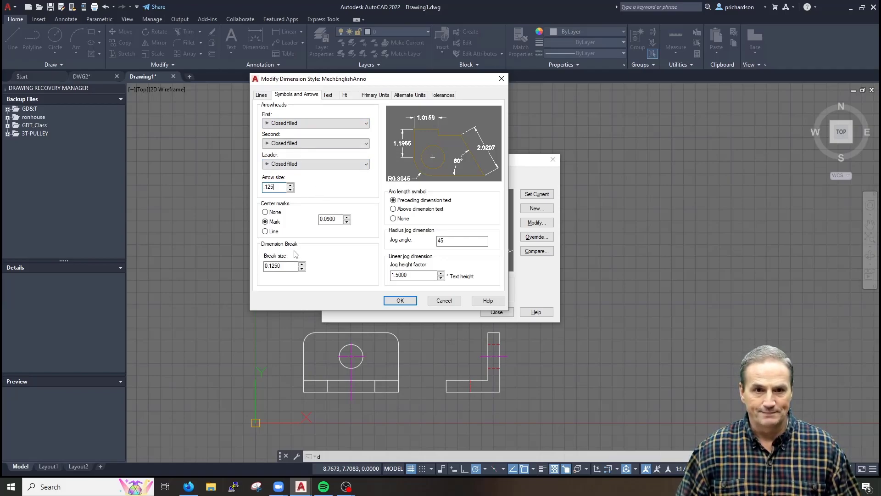
double_click(328, 219)
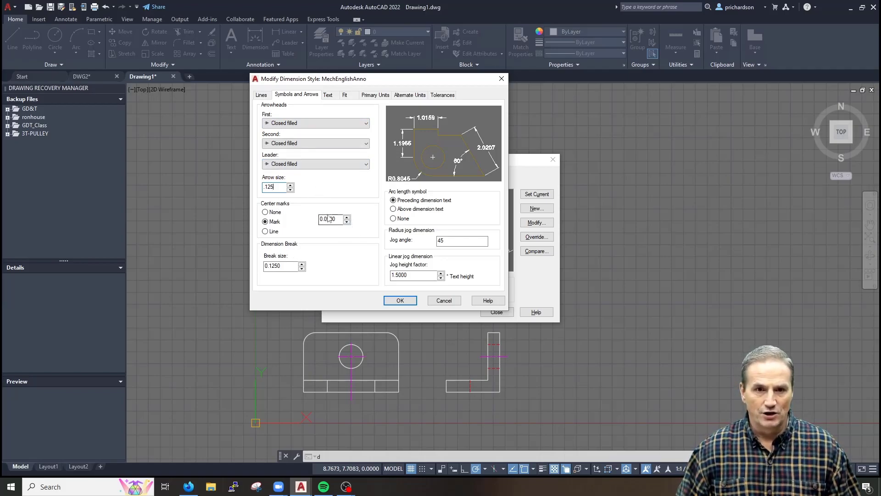
text(0.0600)
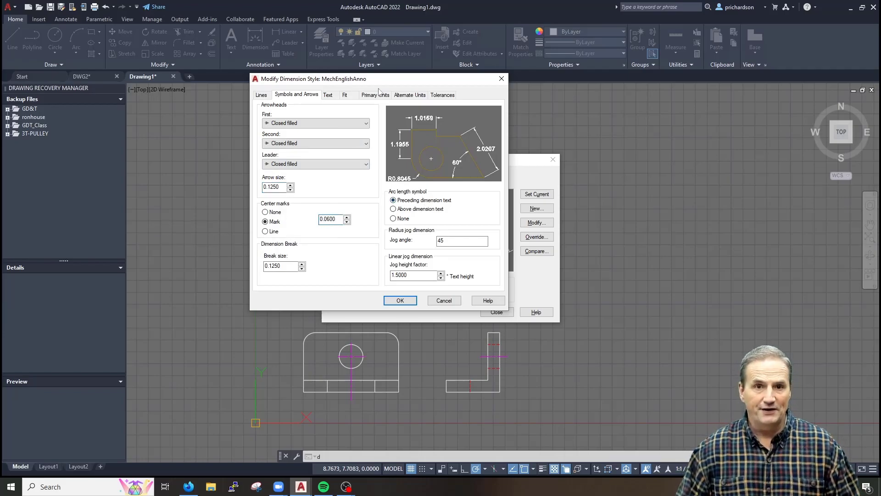
click(331, 97)
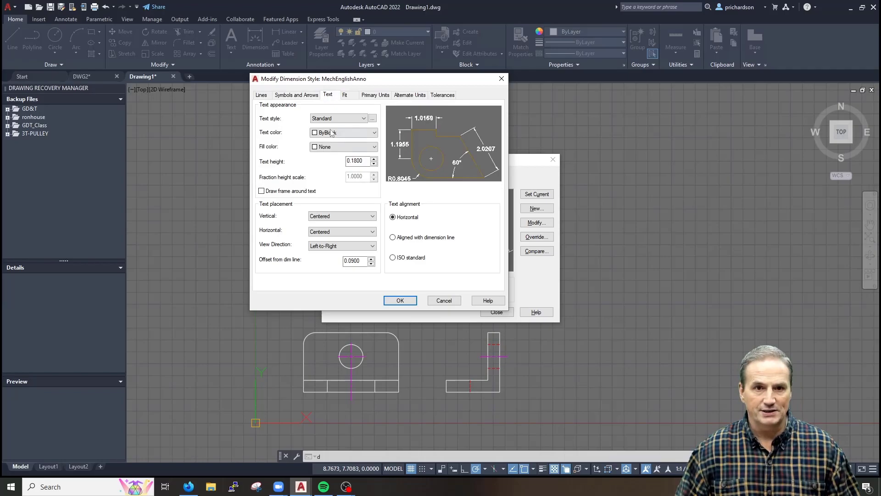
Check the font used by the RomanS text style in the text style definitions
click(372, 119)
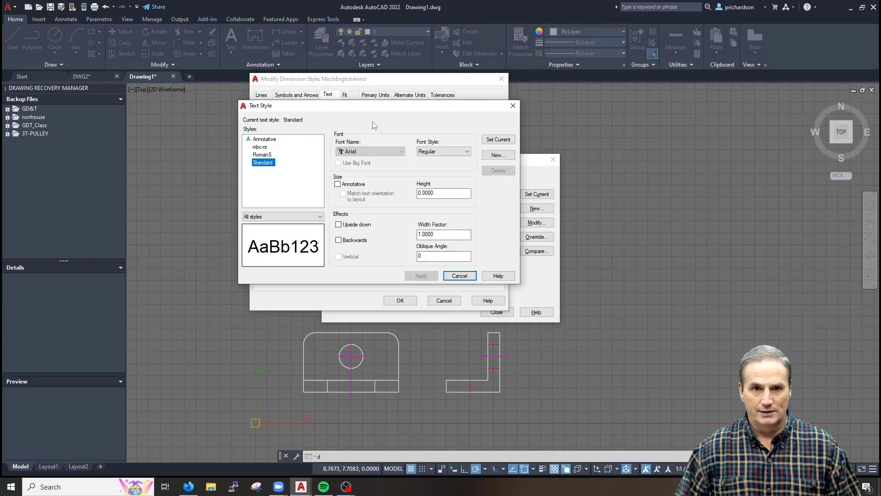
click(265, 156)
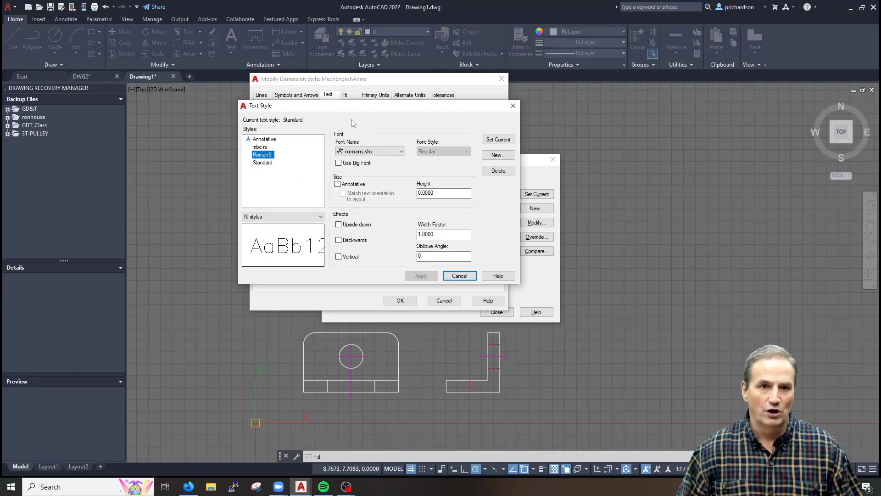
key(Escape)
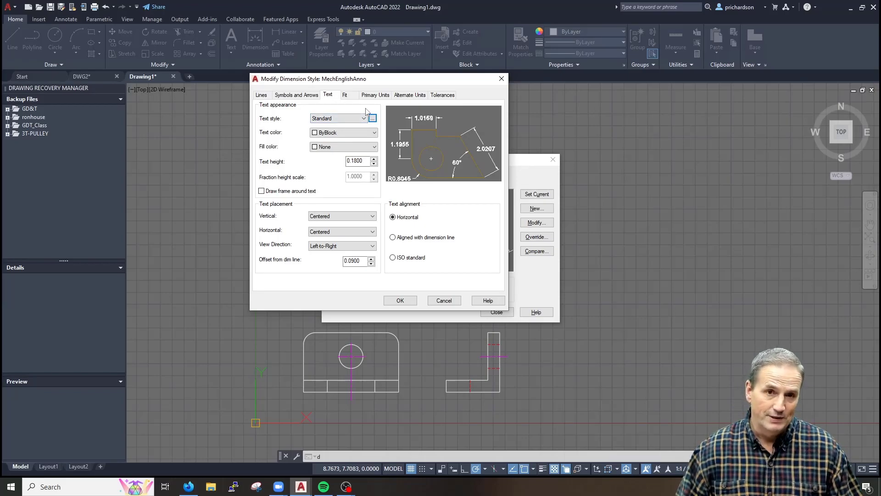
click(372, 119)
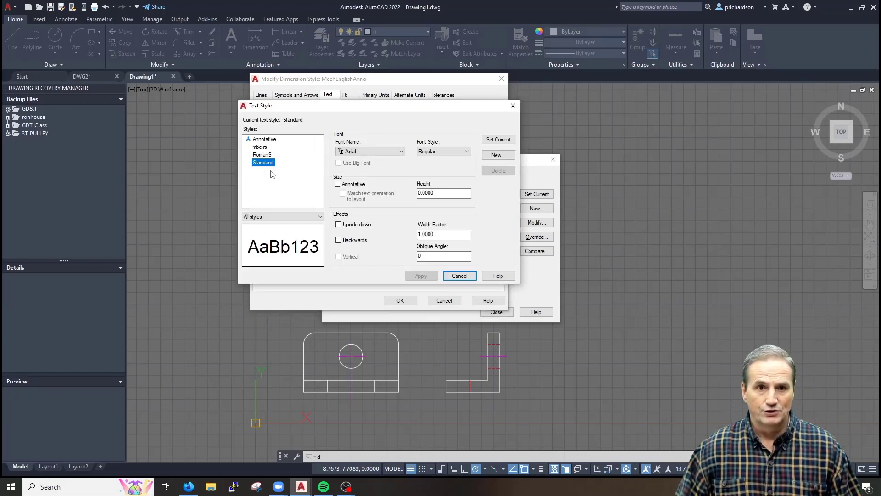
click(263, 155)
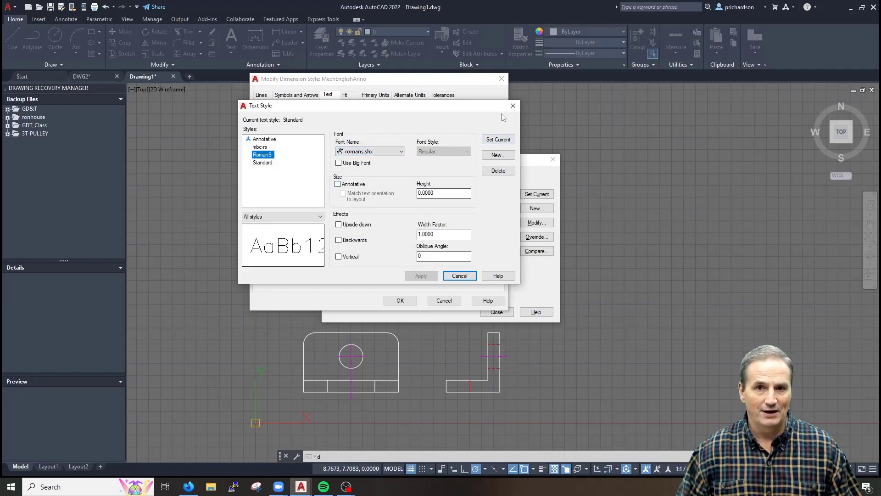
click(513, 106)
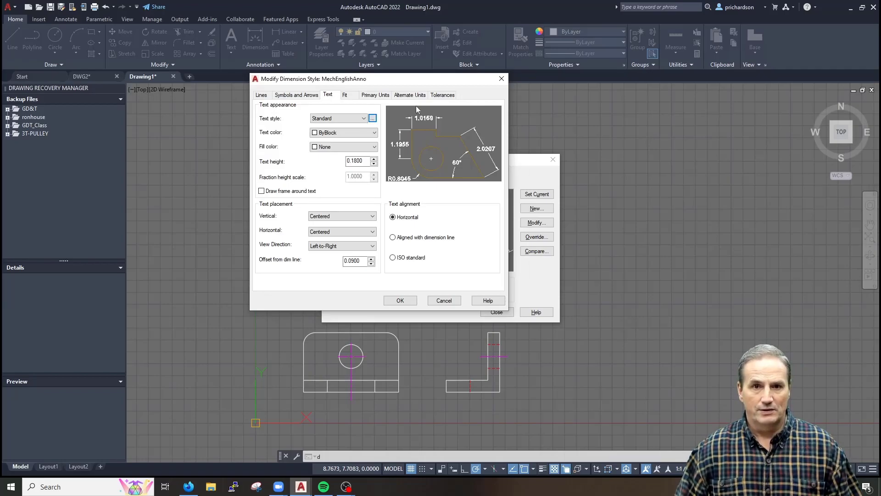
Make the dimension text use RomanS at a text height of .125
click(349, 119)
click(328, 144)
click(345, 119)
click(323, 138)
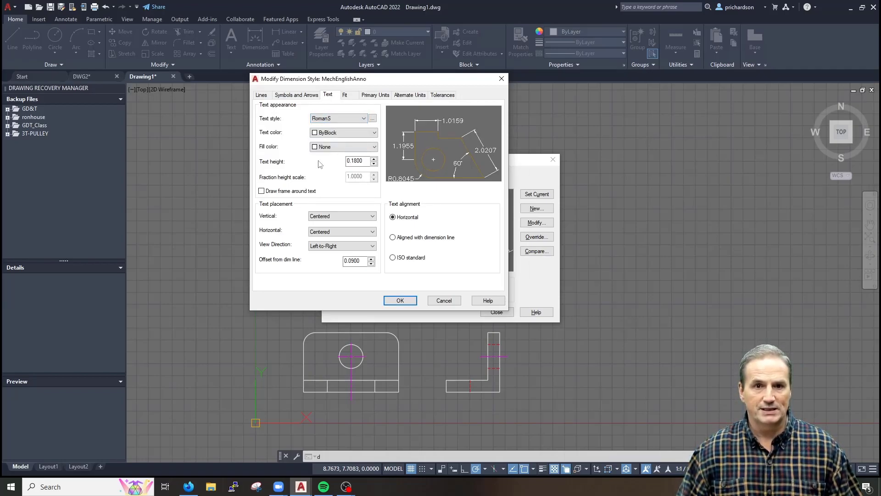
double_click(352, 161)
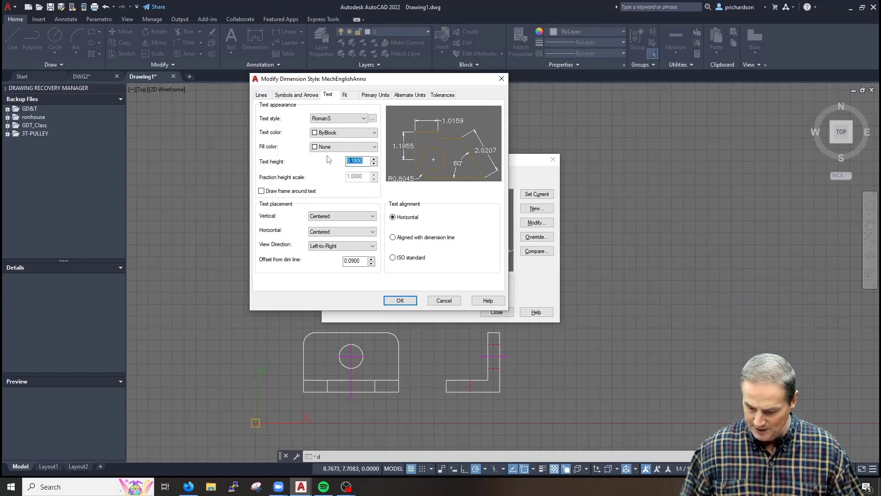
key(BackSpace)
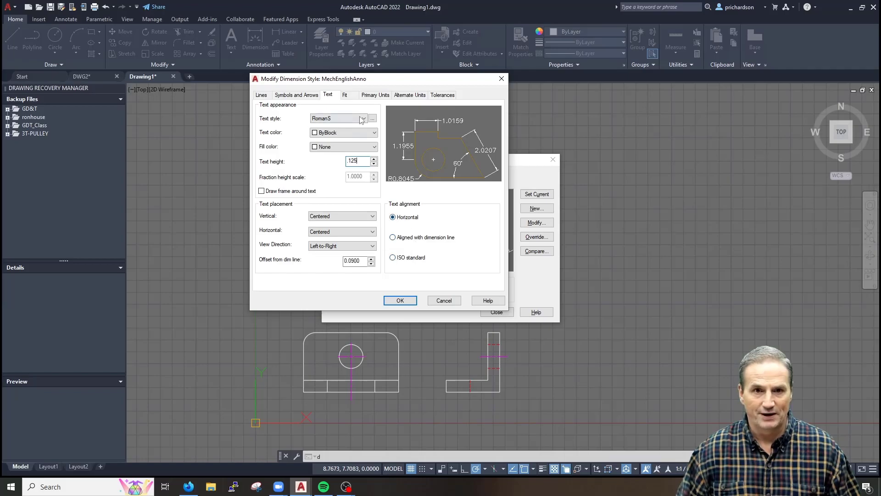
click(345, 95)
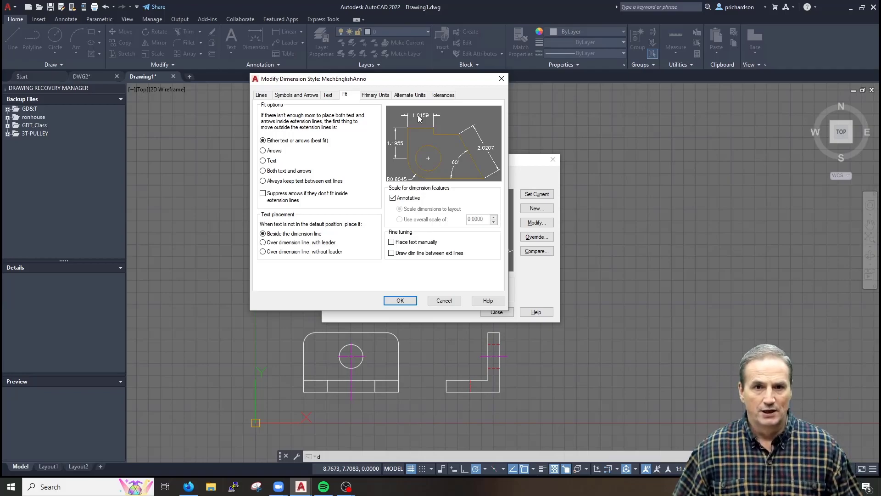
Set the fit option to move arrows outside first, keeping the style annotative
click(265, 152)
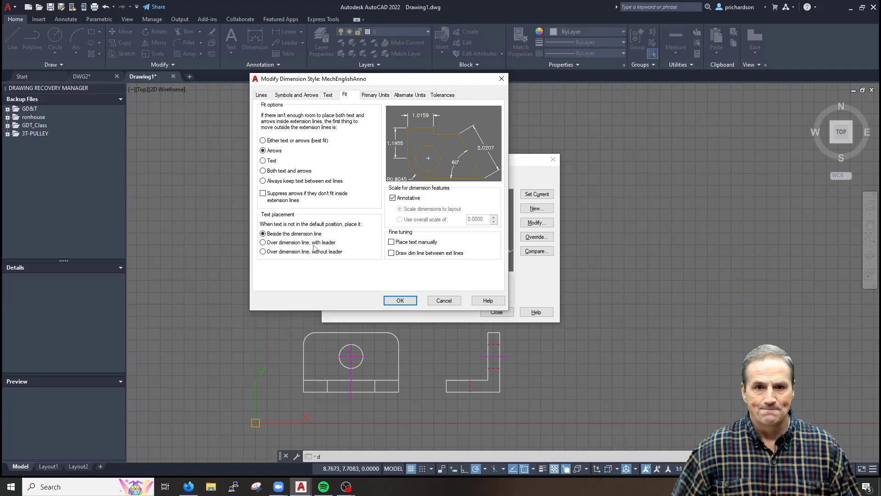
click(401, 198)
click(411, 198)
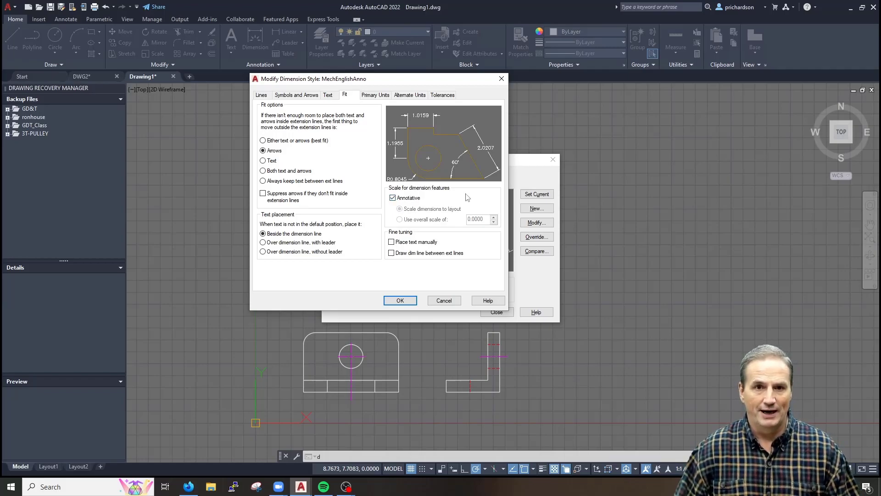
Set linear precision to 0.00, suppress leading zeros, and save MechEnglishAnno's changes
click(368, 95)
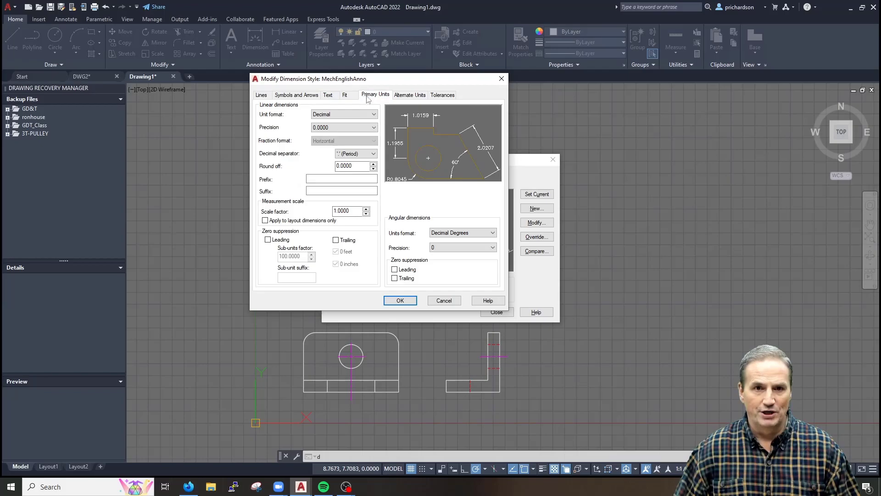
click(344, 131)
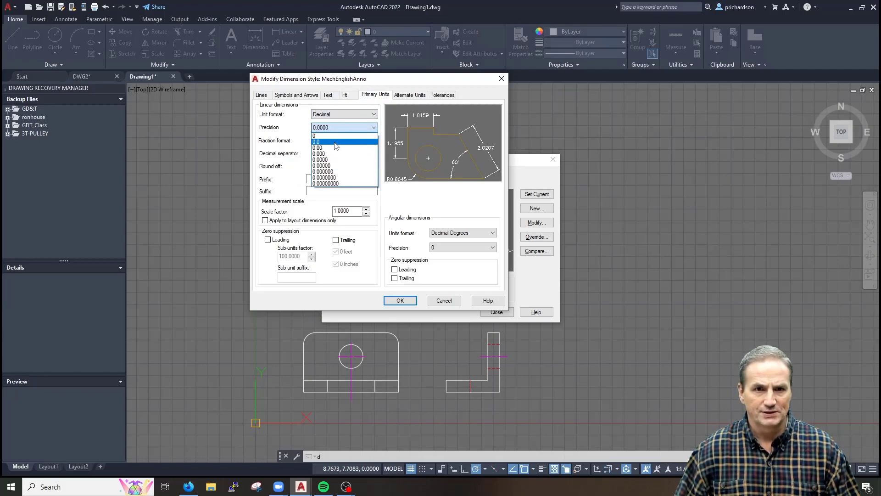
click(336, 148)
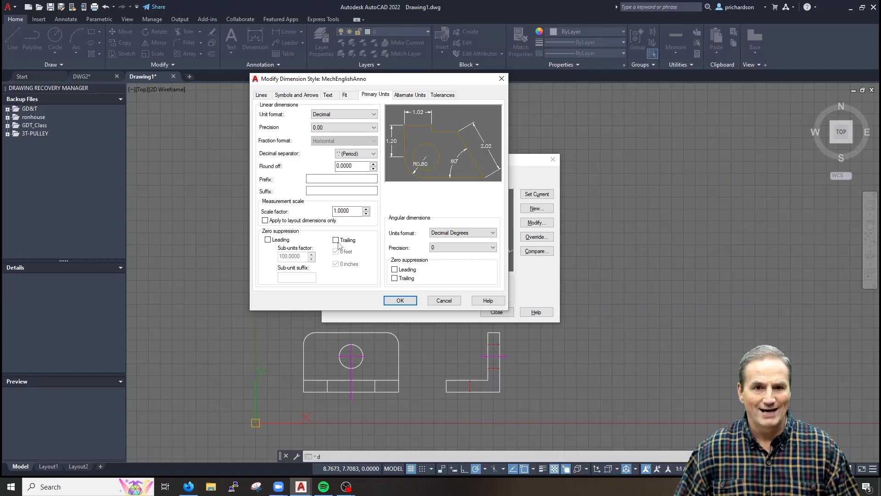
click(270, 240)
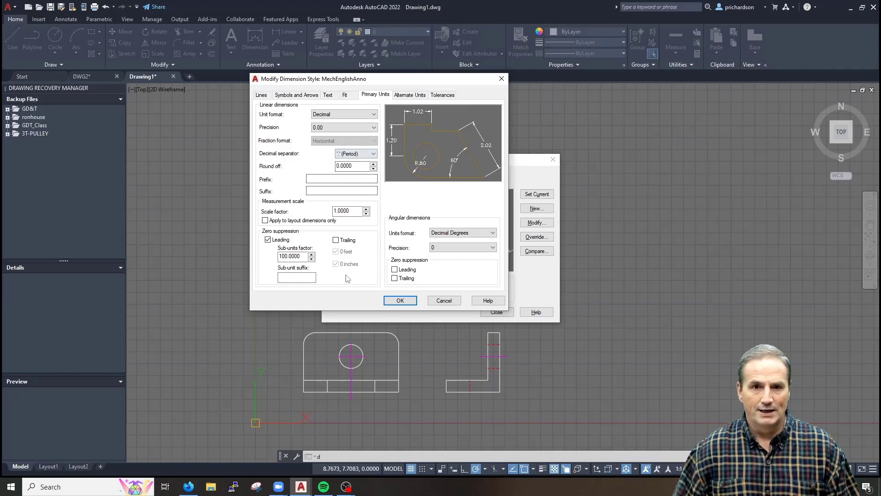
click(400, 300)
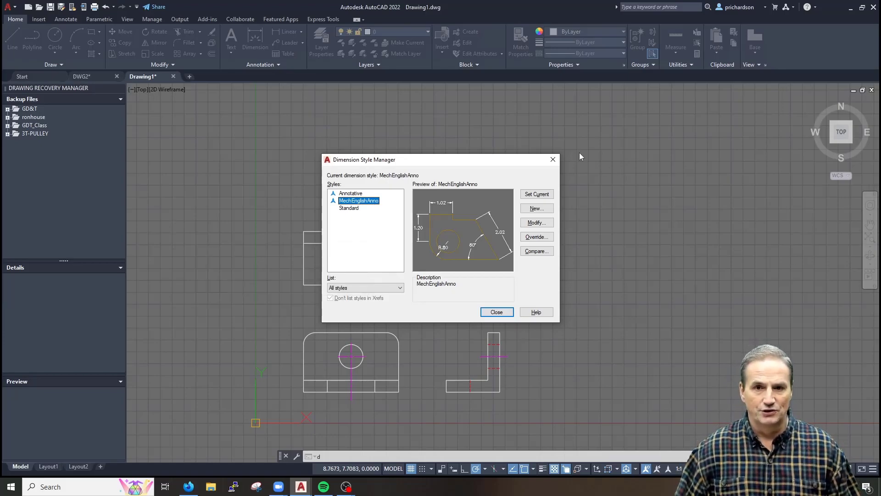
Create a Radius sub-style of MechEnglishAnno with extension line 1 suppressed and no center marks
click(537, 209)
click(381, 264)
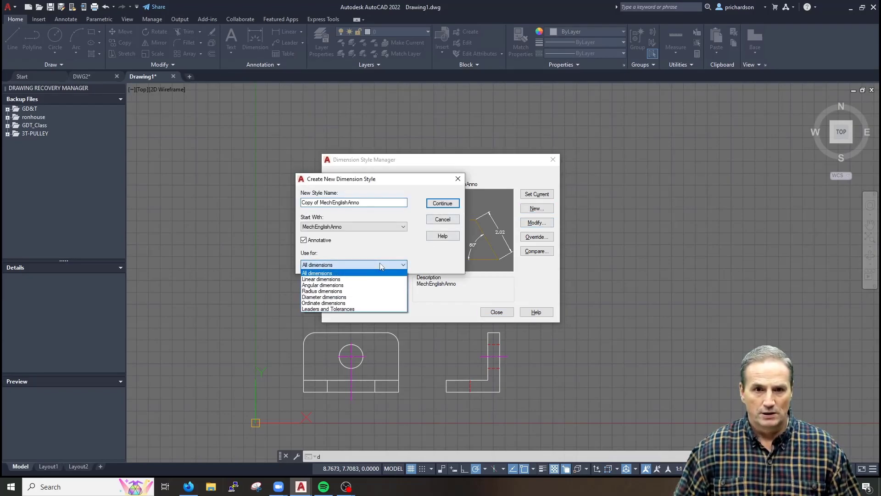
click(345, 291)
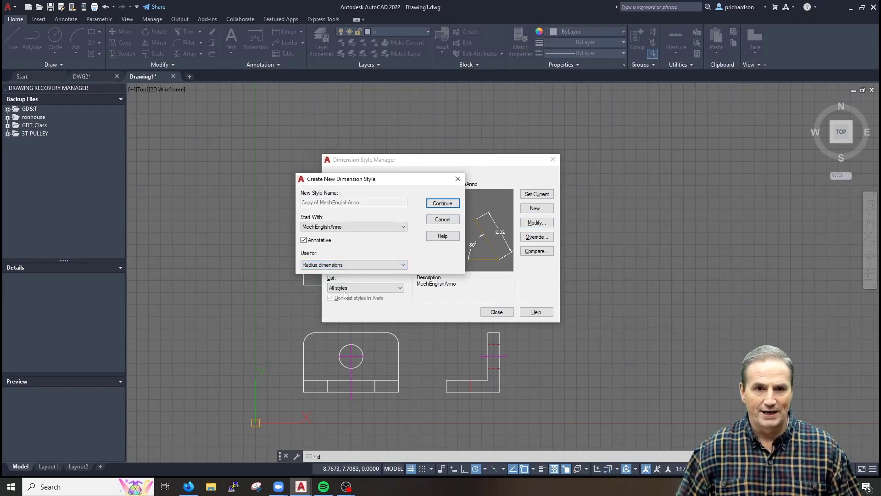
click(441, 205)
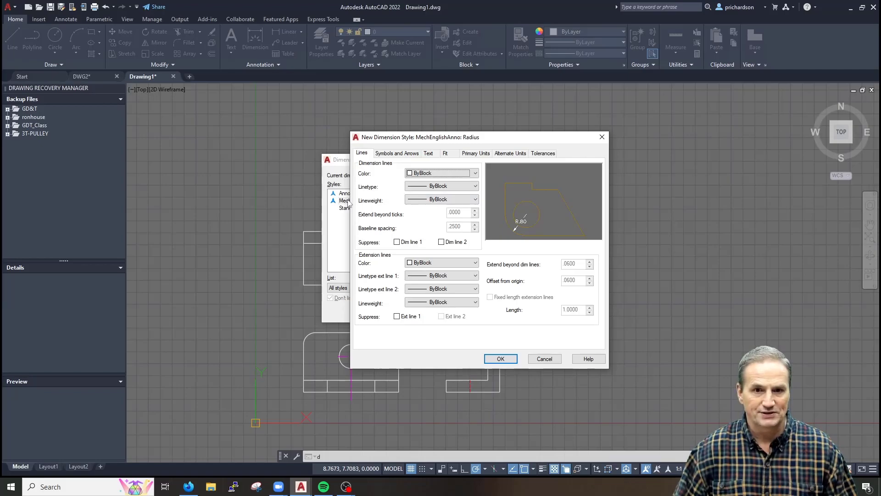
click(409, 316)
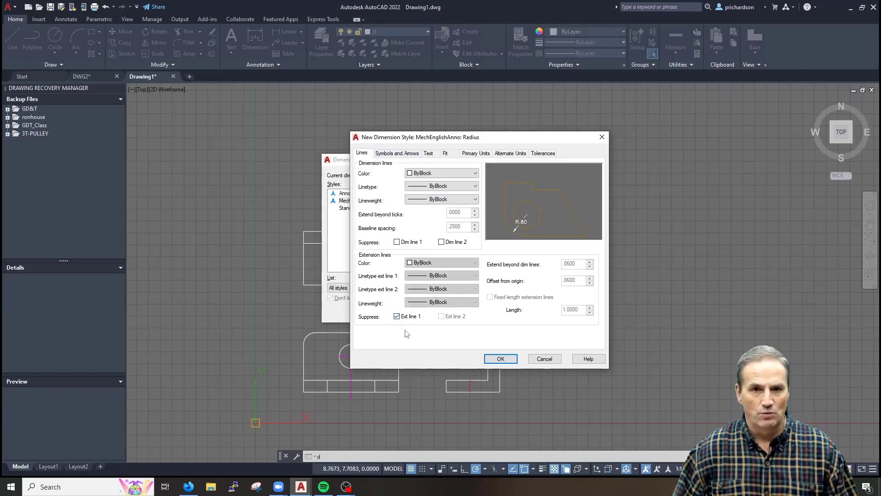
click(397, 153)
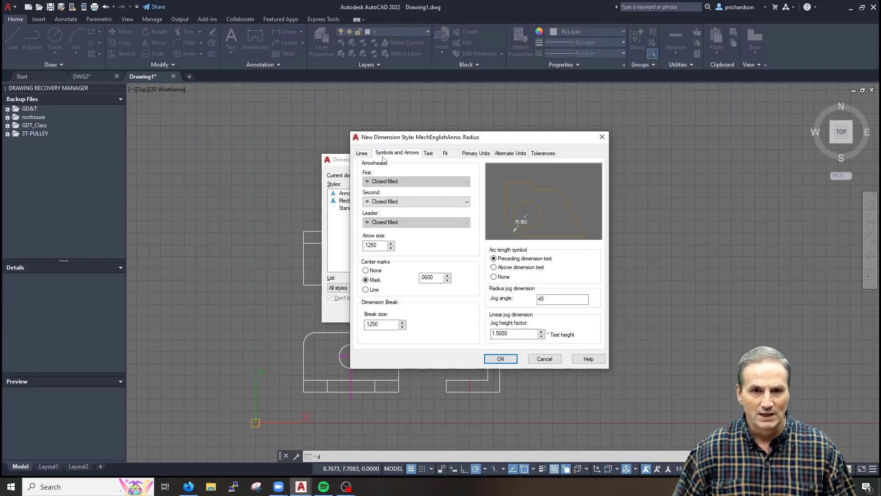
click(375, 270)
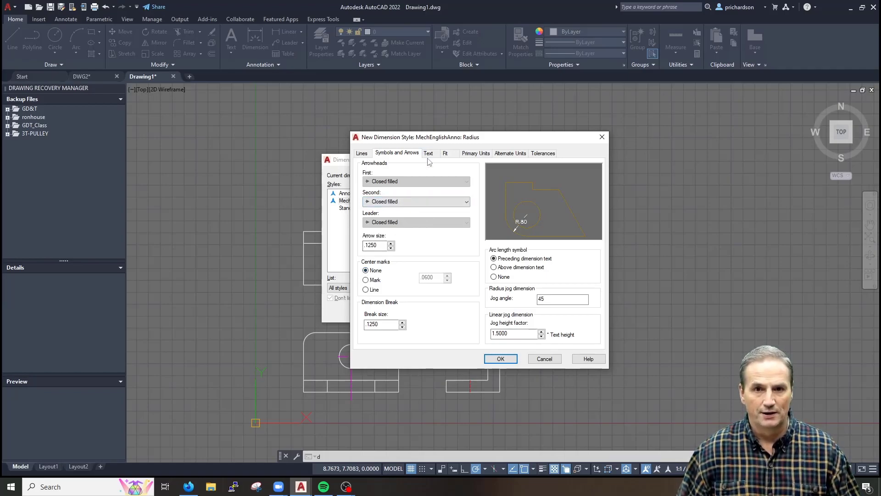
Fit both text and arrows with manual text placement off, and save the Radius sub-style
click(447, 154)
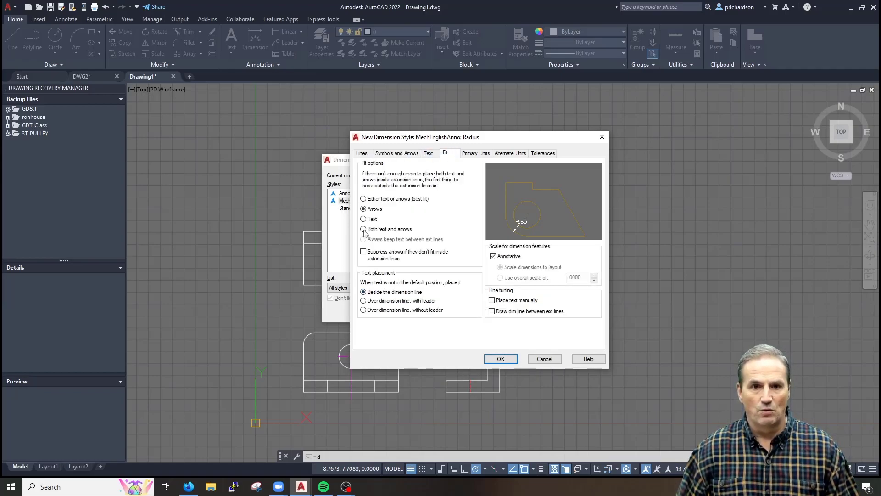
click(508, 302)
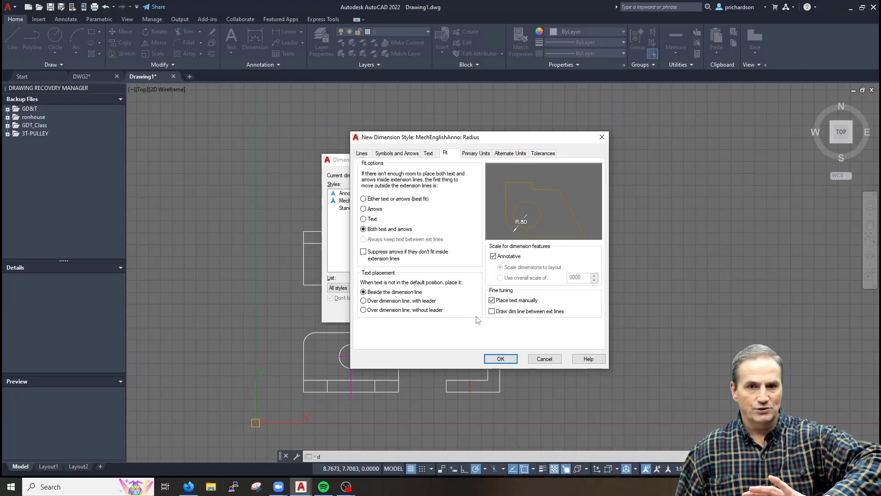
click(492, 300)
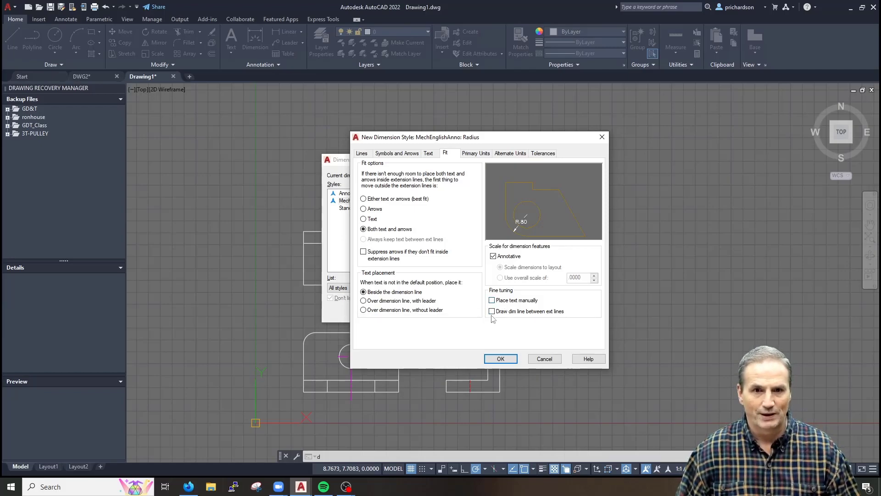
click(500, 358)
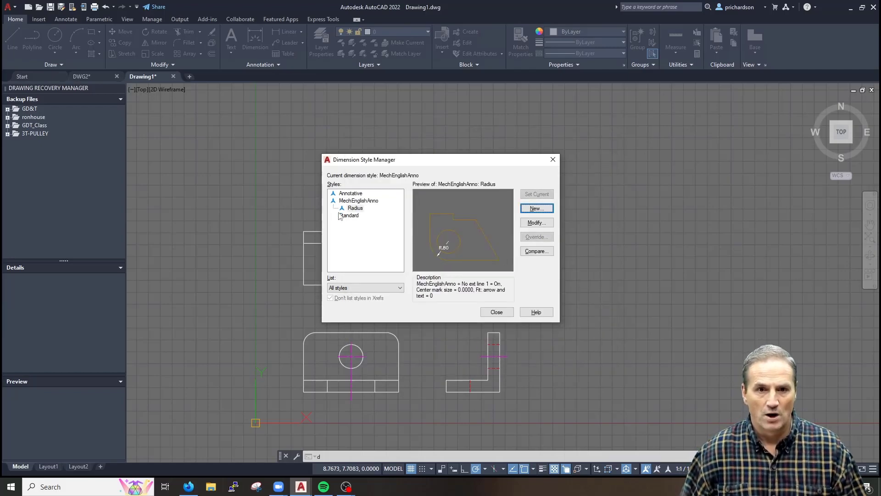
Start a new MechEnglishAnno sub-style used for diameter dimensions
click(358, 200)
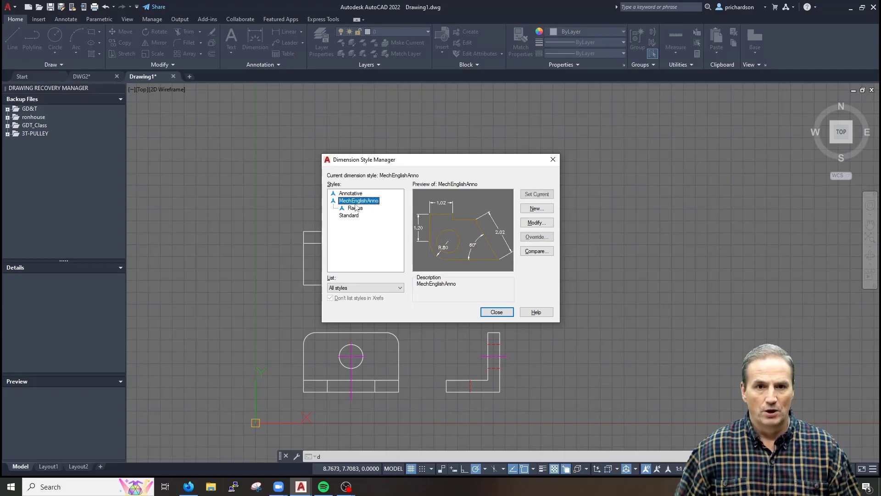
click(536, 208)
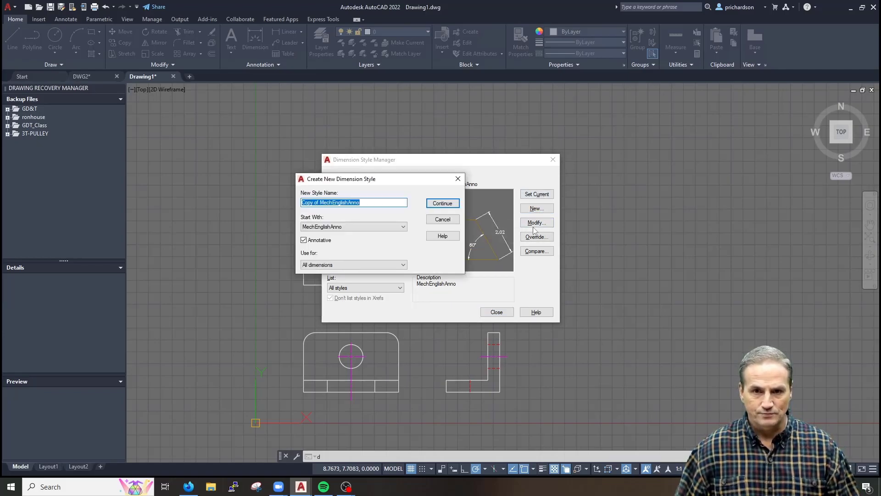
click(354, 265)
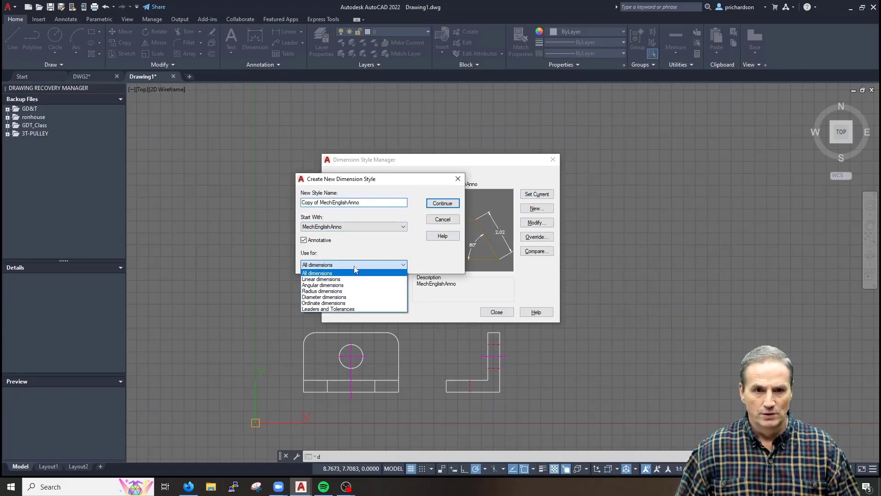
click(349, 298)
click(442, 219)
Give the Diameter sub-style both-text-and-arrows fit with manual text placement, and save it
click(362, 153)
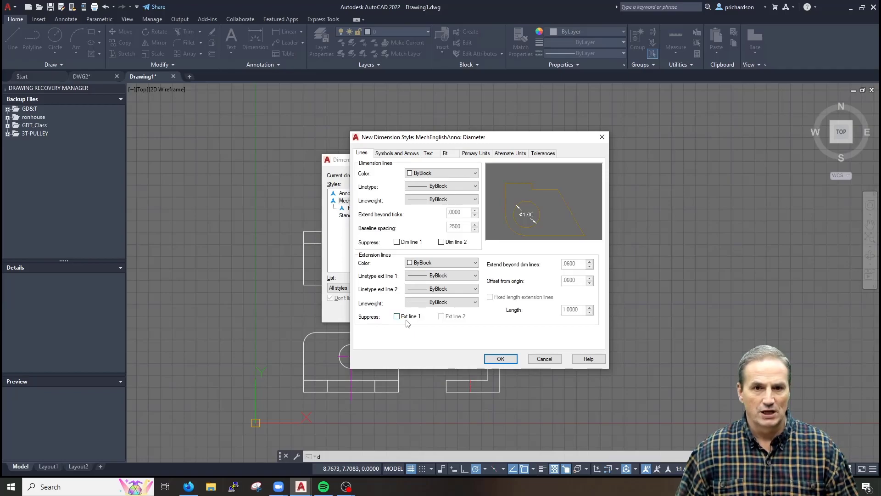
click(392, 153)
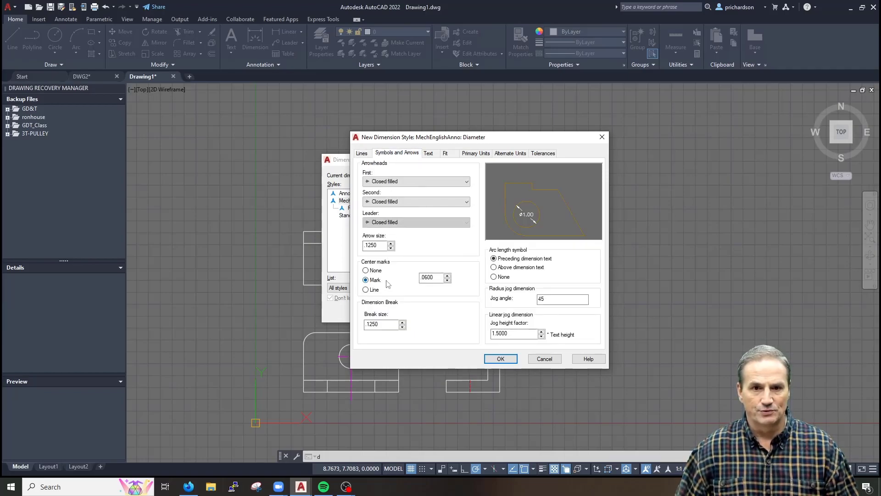
click(451, 155)
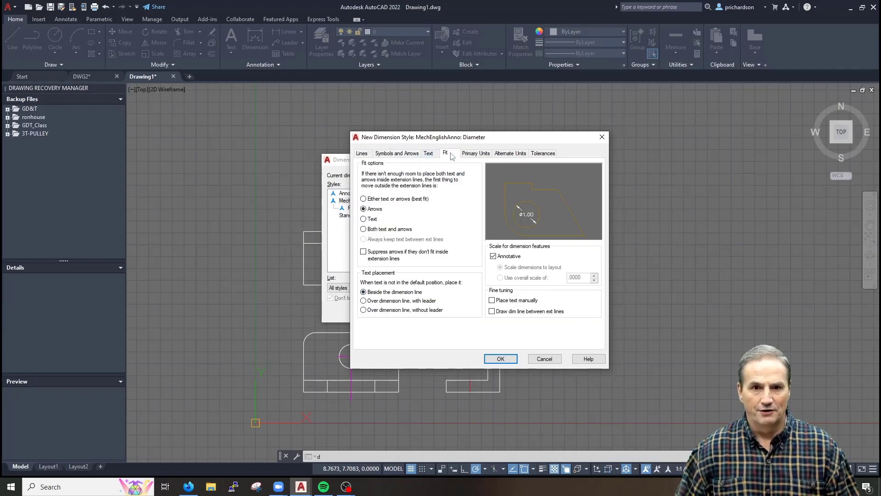
click(371, 230)
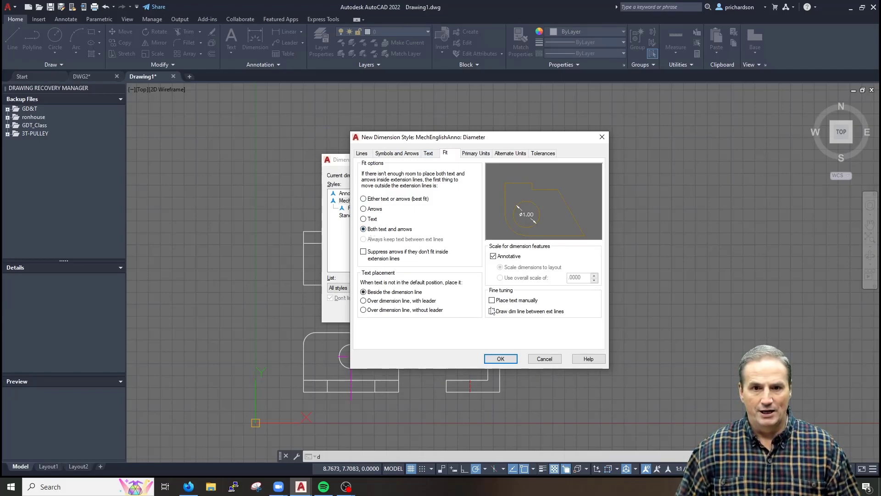
click(513, 301)
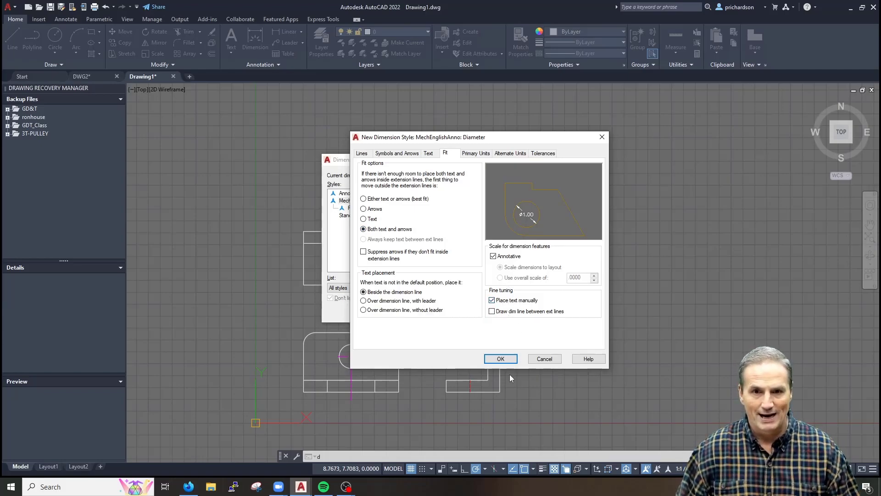
click(500, 358)
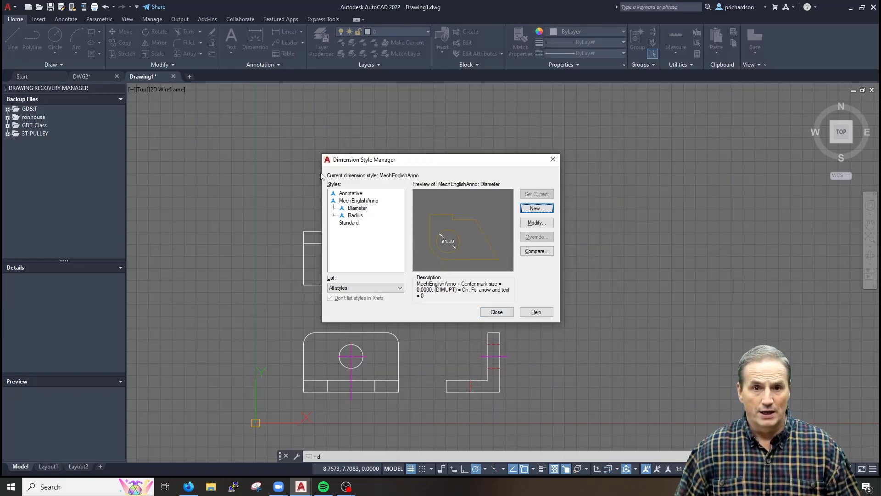
Make MechEnglishAnno the current dimension style, close the manager, and center the three views
click(363, 201)
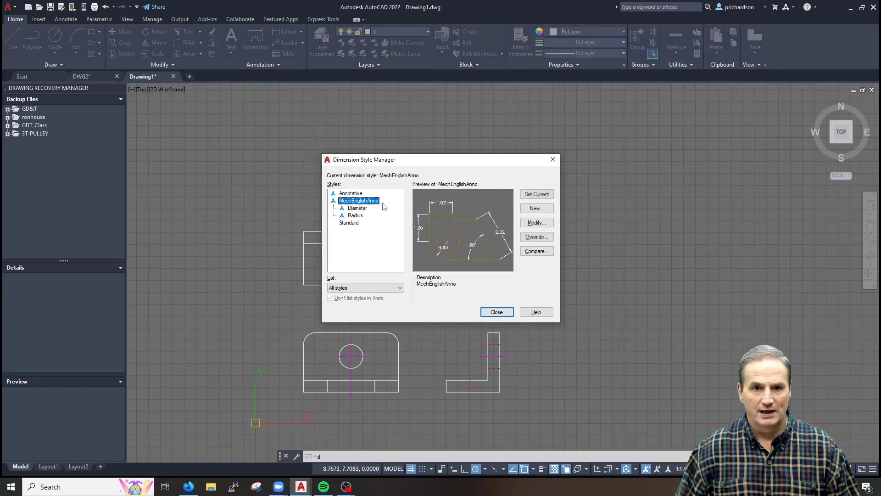
click(536, 195)
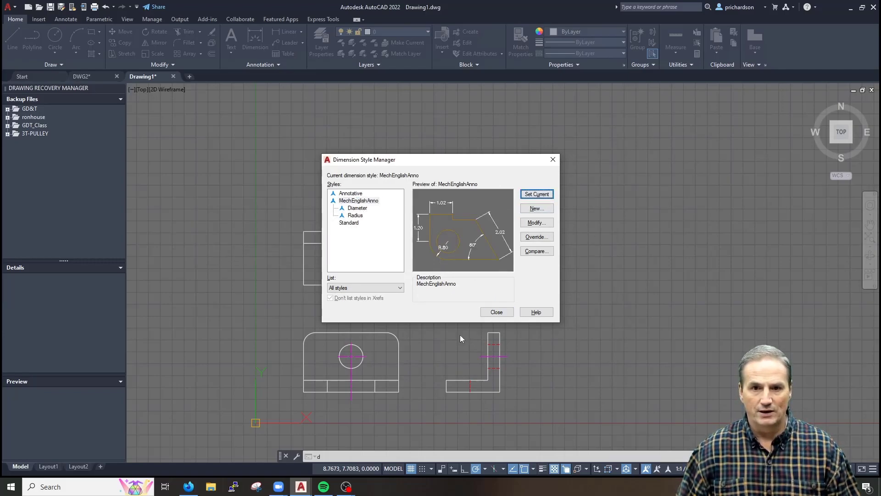
click(494, 313)
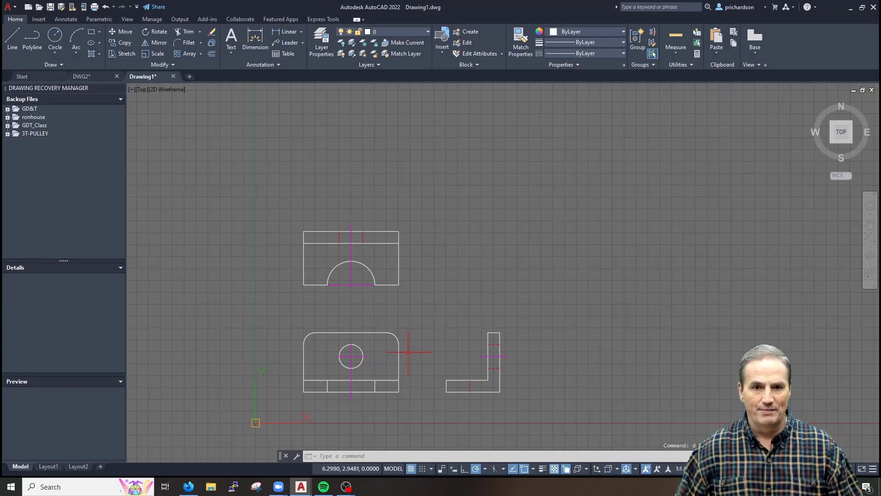
key(Escape)
key(Escape)
scroll(384, 369, up, 4)
scroll(400, 328, down, 2)
middle_drag(401, 328, 445, 338)
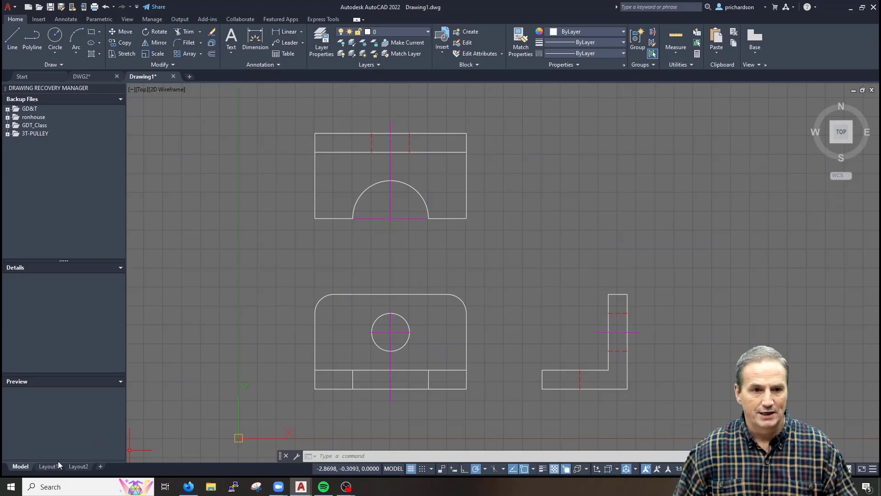
Open the Page Setup Manager for the Layout1 sheet
click(44, 467)
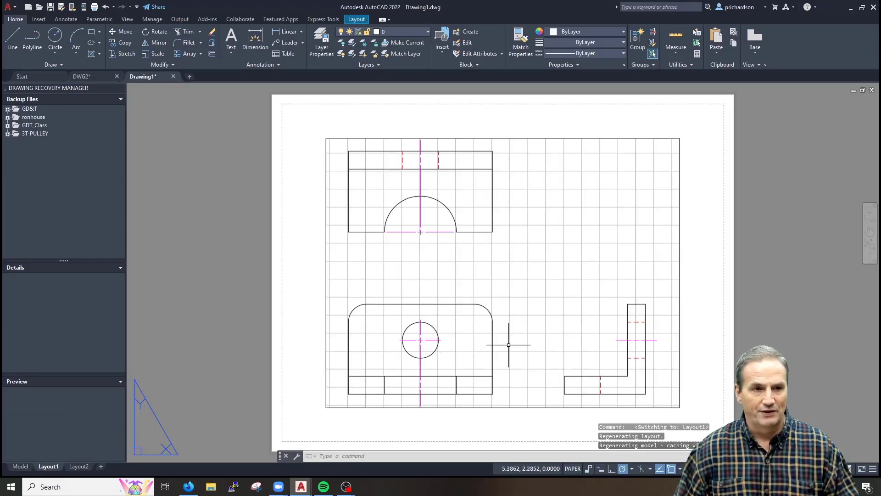
right_click(54, 469)
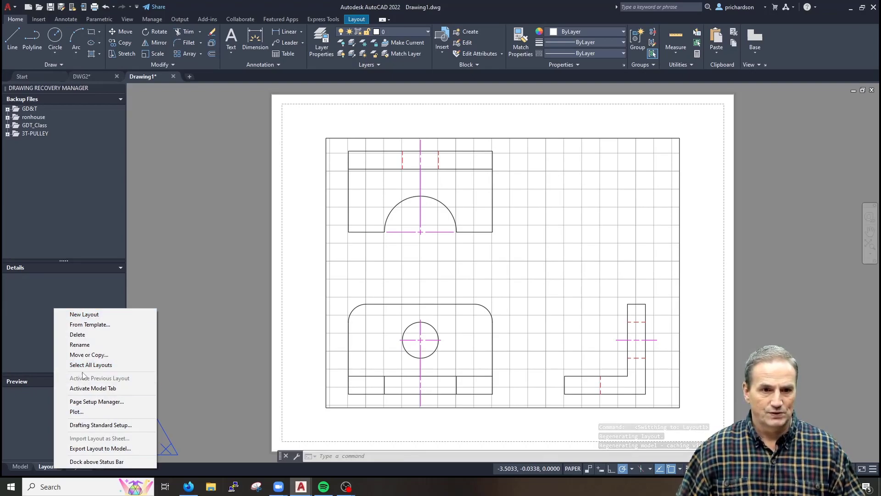
click(96, 402)
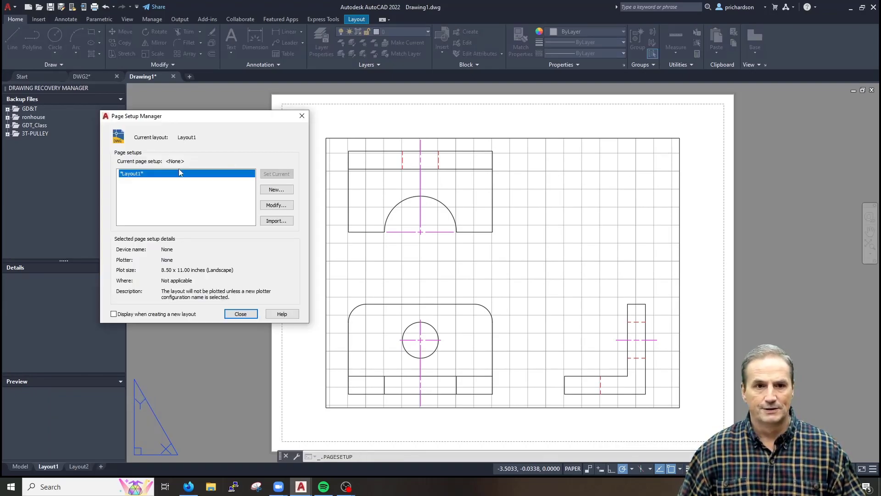
Set Layout1 to plot with AutoCAD PDF (High Quality Print) on ANSI B 11 x 17 paper
click(275, 206)
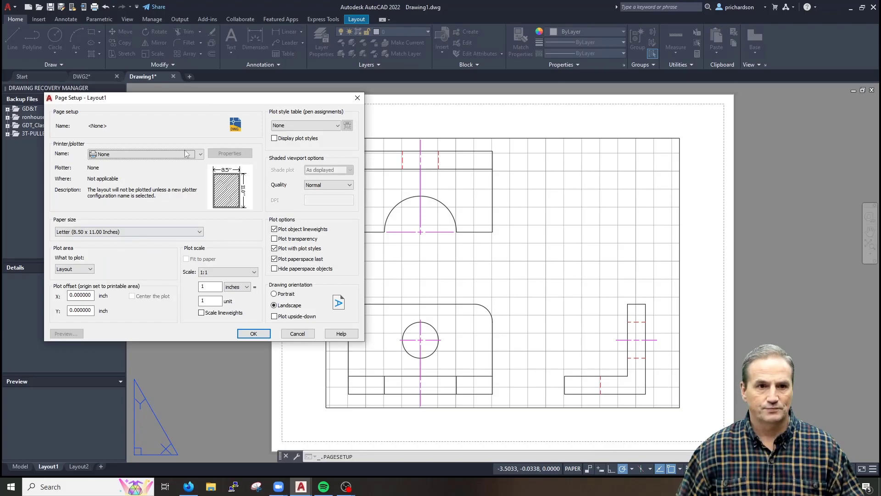
click(186, 154)
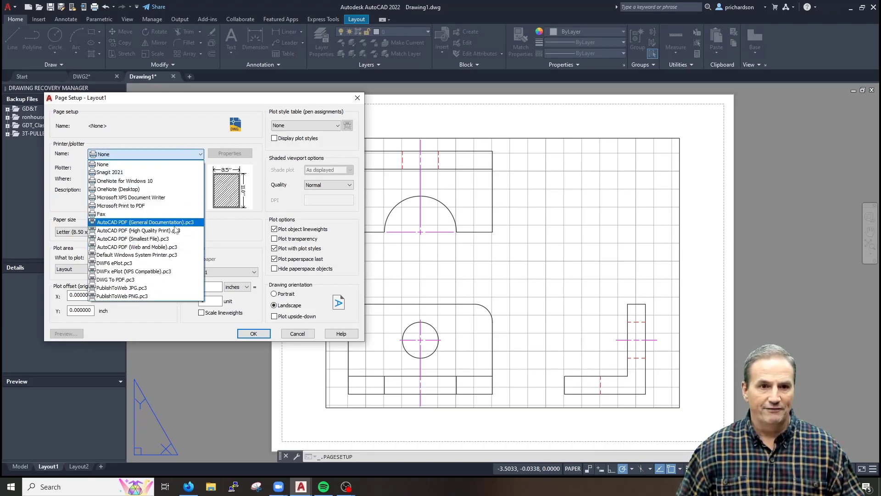
click(174, 223)
click(179, 154)
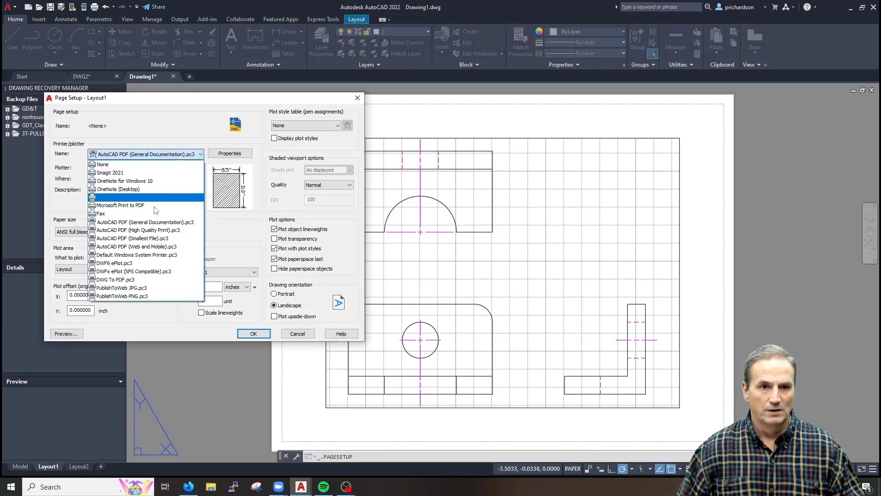
click(151, 230)
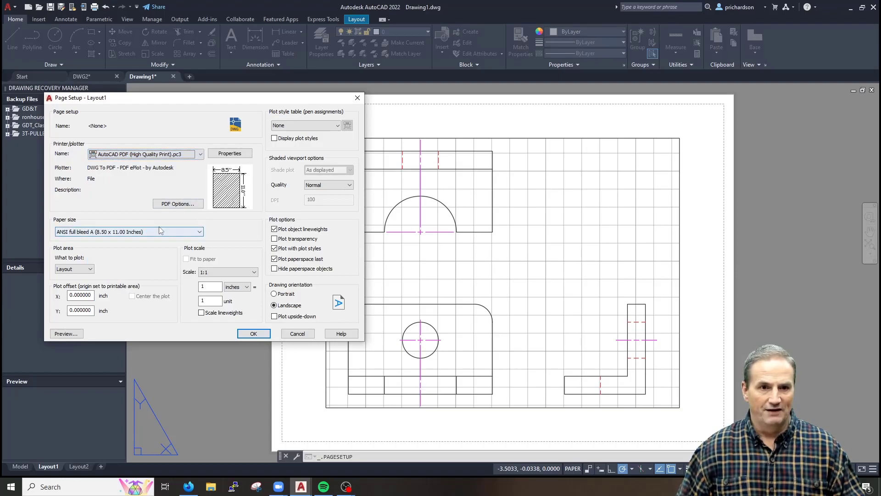
click(160, 230)
scroll(148, 314, up, 8)
scroll(148, 315, down, 12)
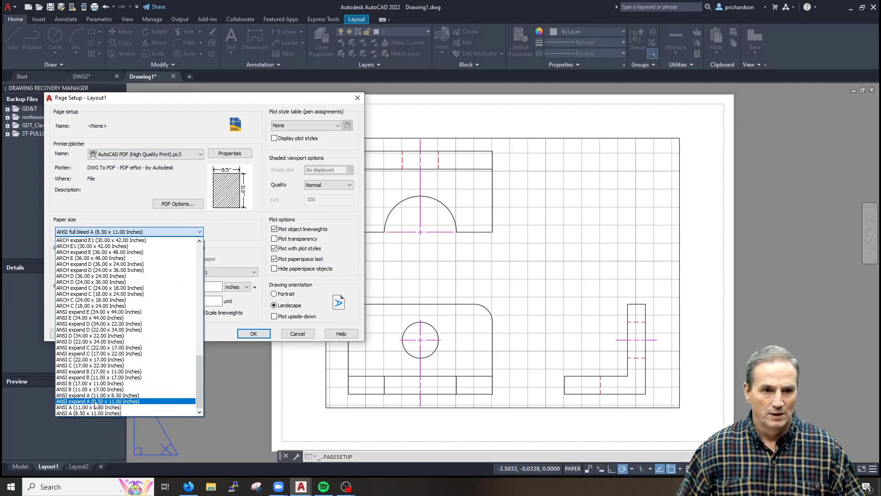
click(101, 389)
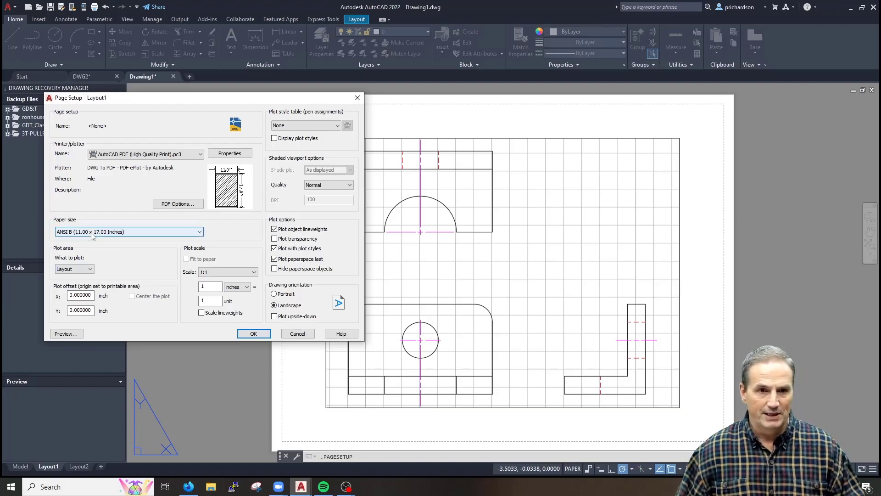
click(255, 334)
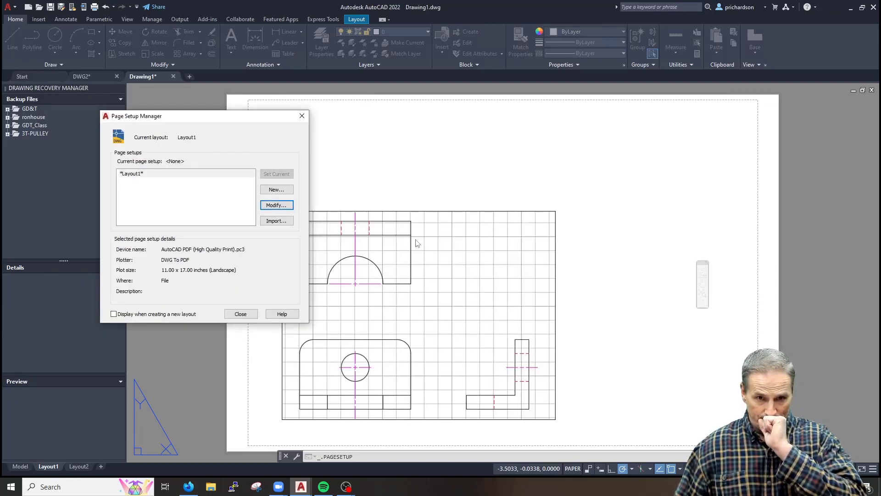
click(302, 115)
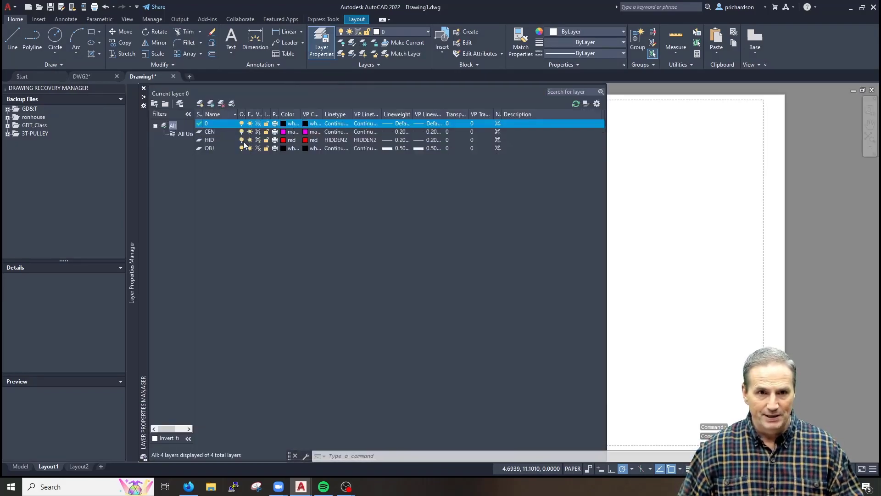
Add a non-plotting VP layer
click(200, 103)
text(VP)
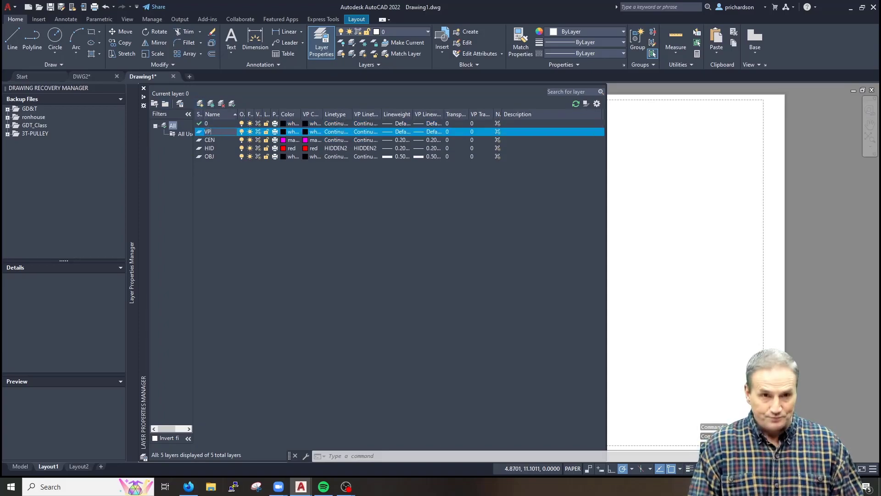
click(274, 132)
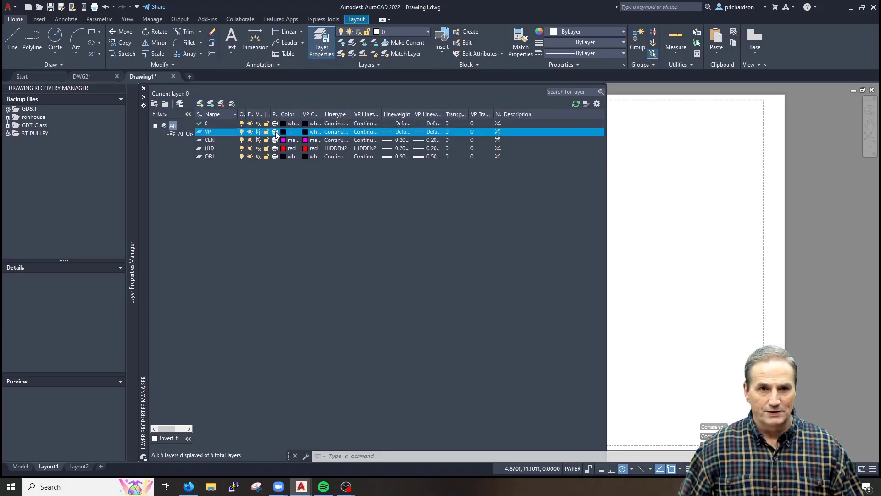
Add a DIM layer and give it the colour green (index 3)
click(200, 103)
text(DI)
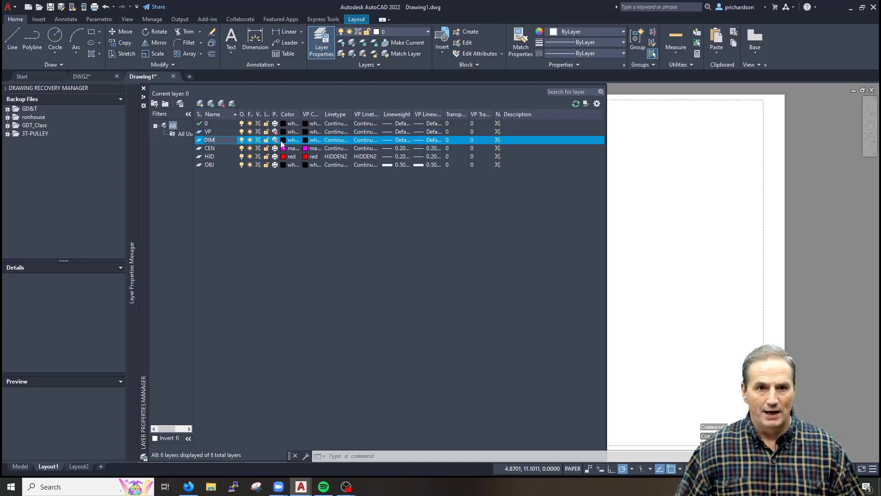
text(M)
key(Return)
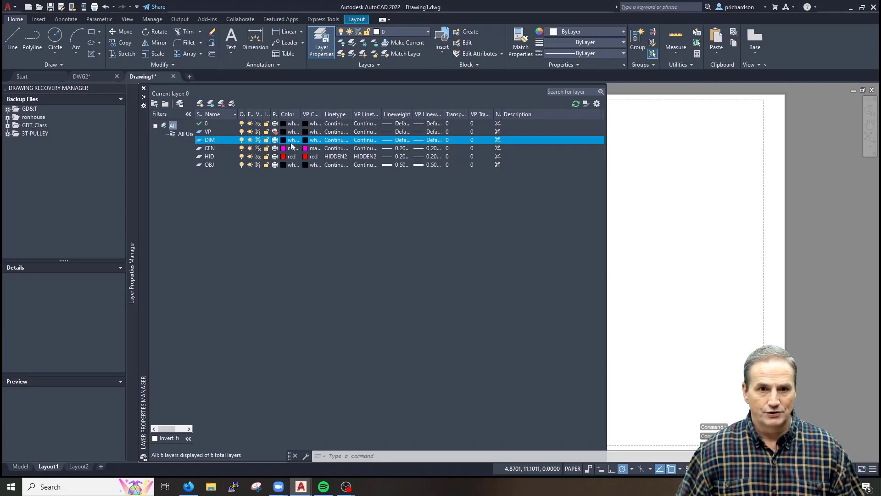
click(291, 141)
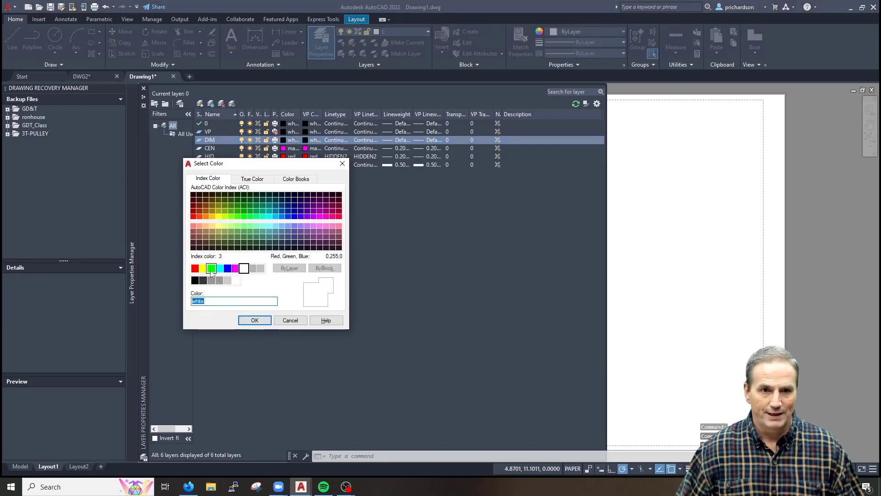
click(211, 268)
click(255, 320)
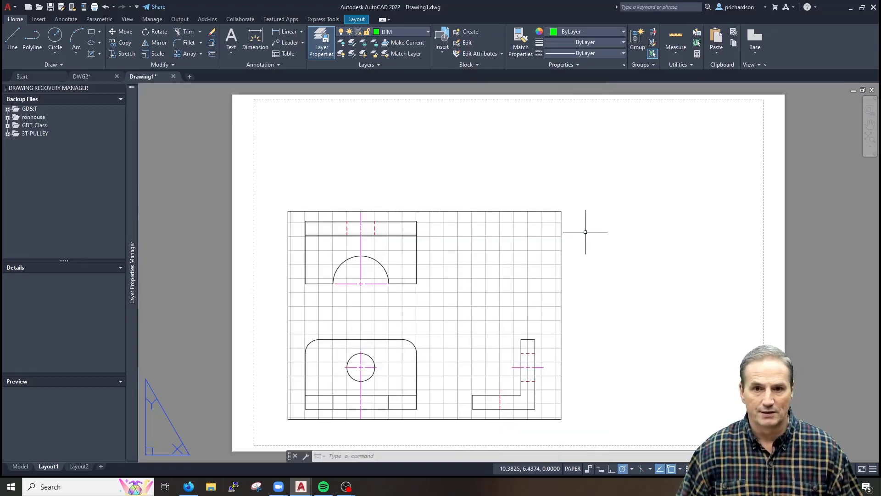
Move the Layout1 viewport onto the VP layer
click(583, 185)
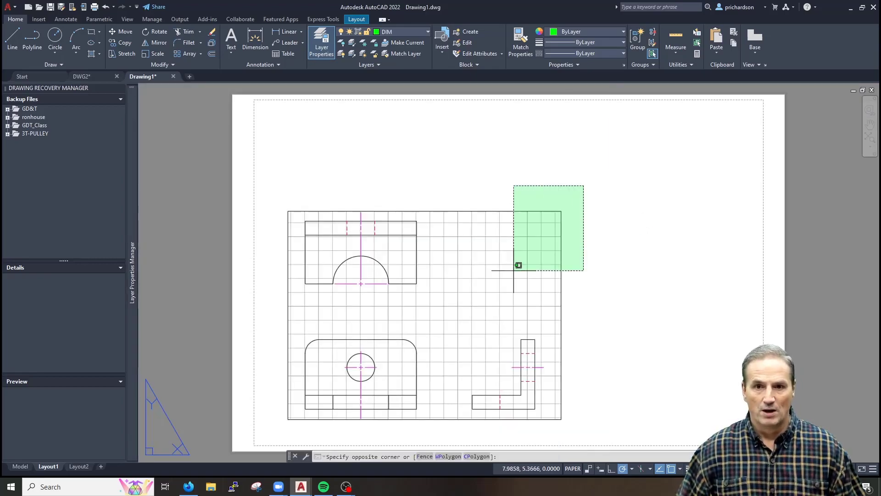
click(513, 269)
click(414, 29)
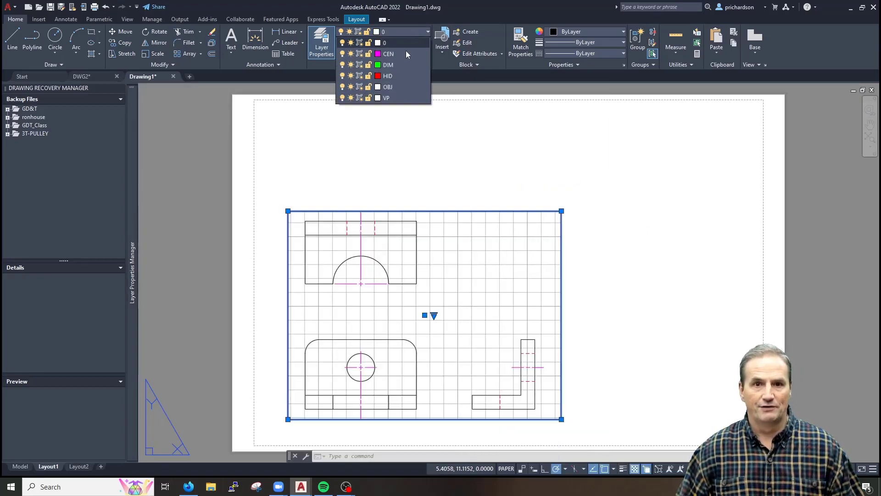
click(397, 101)
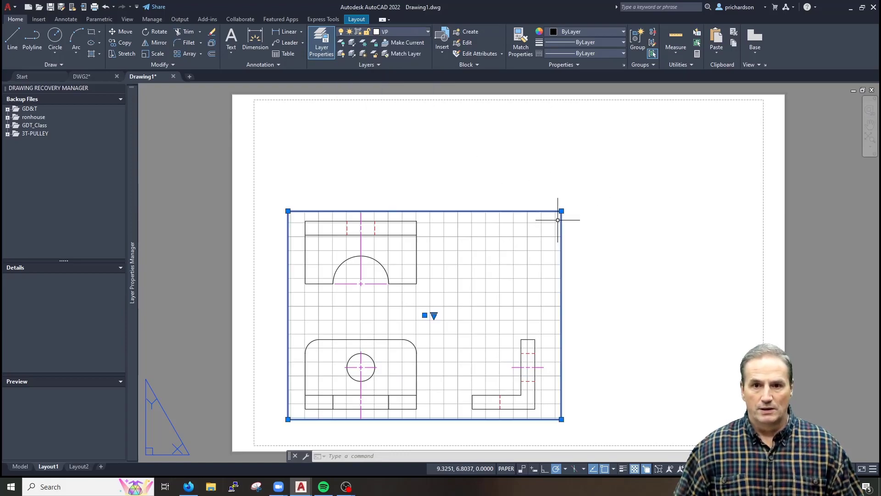
Stretch the viewport's top-right and top-left corners outward to nearly fill the sheet
click(561, 211)
click(741, 106)
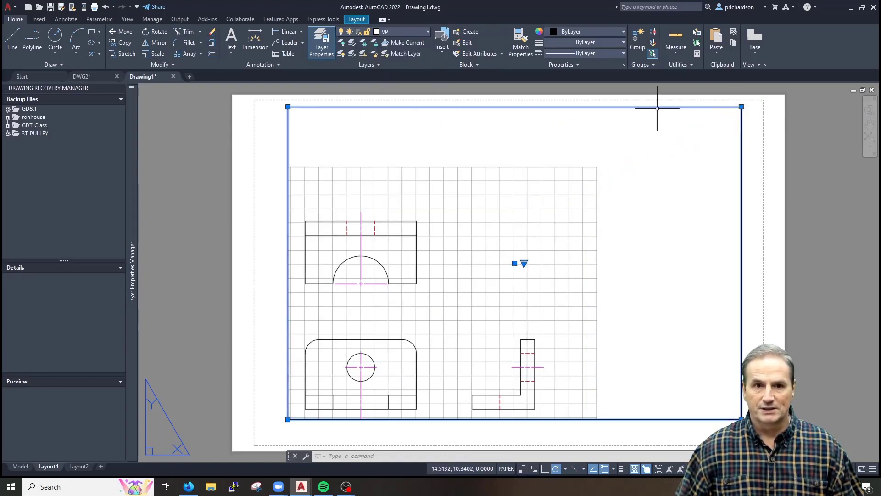
click(287, 106)
click(266, 106)
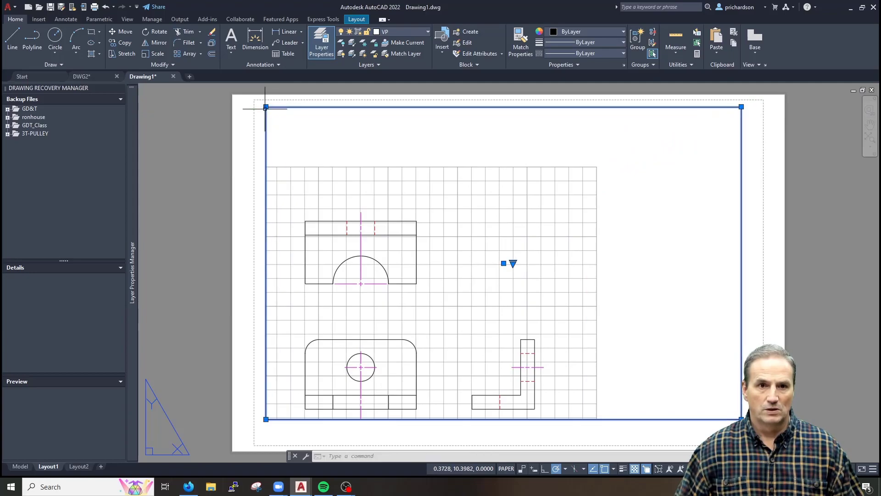
key(Escape)
Activate model space inside the viewport and pan the views
click(426, 247)
double_click(422, 309)
mouse_move(423, 309)
middle_down()
mouse_move(515, 255)
mouse_move(508, 265)
middle_up()
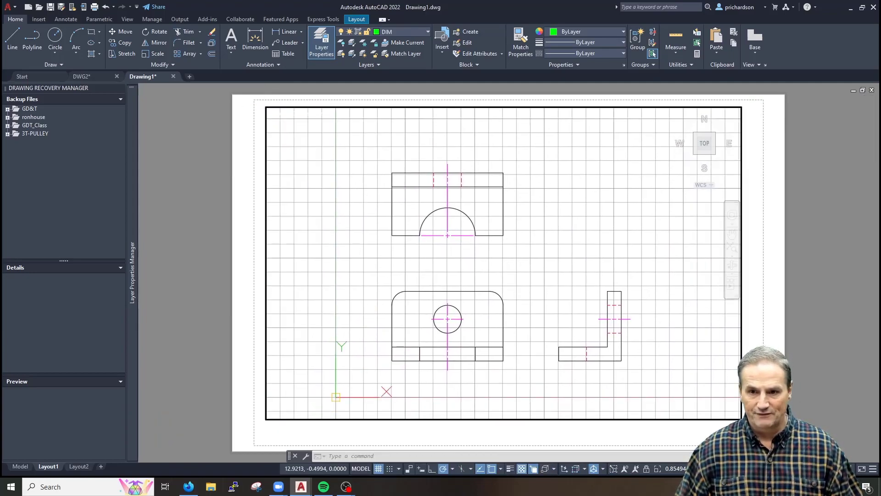
Turn off the grid and set the viewport scale to 1:1, centring the views
click(379, 469)
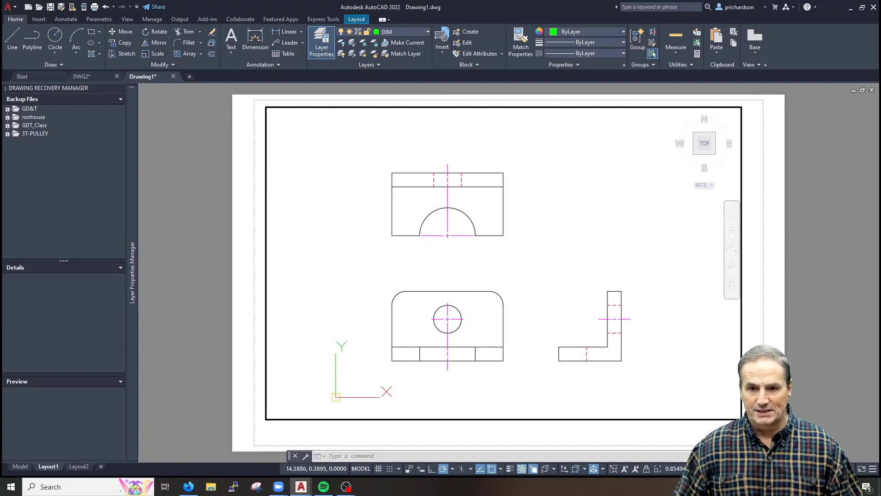
click(673, 468)
click(597, 198)
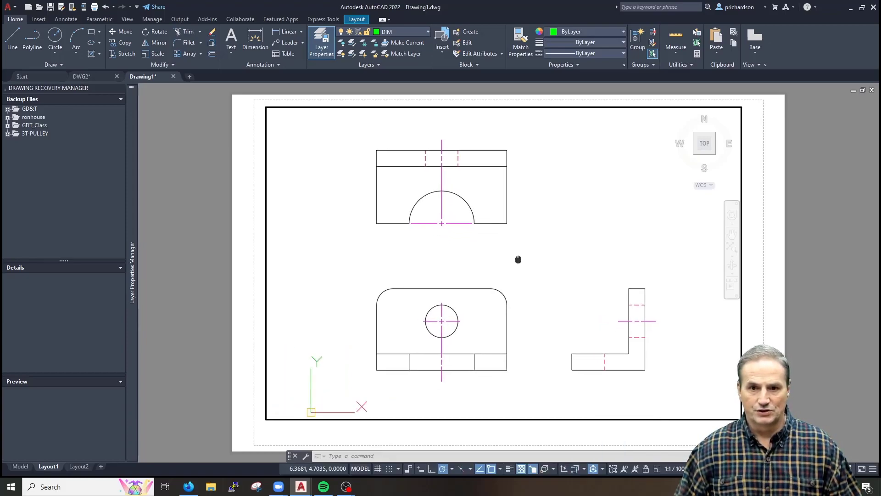
scroll(521, 258, up, 1)
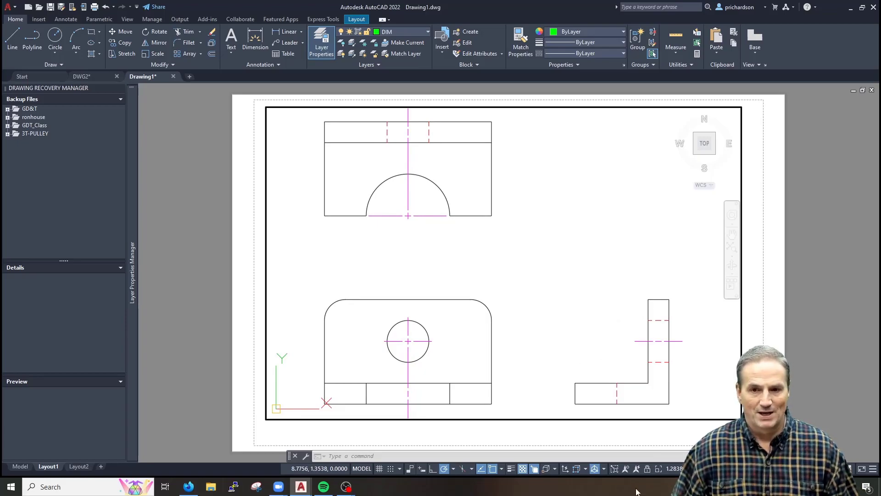
click(671, 469)
click(607, 198)
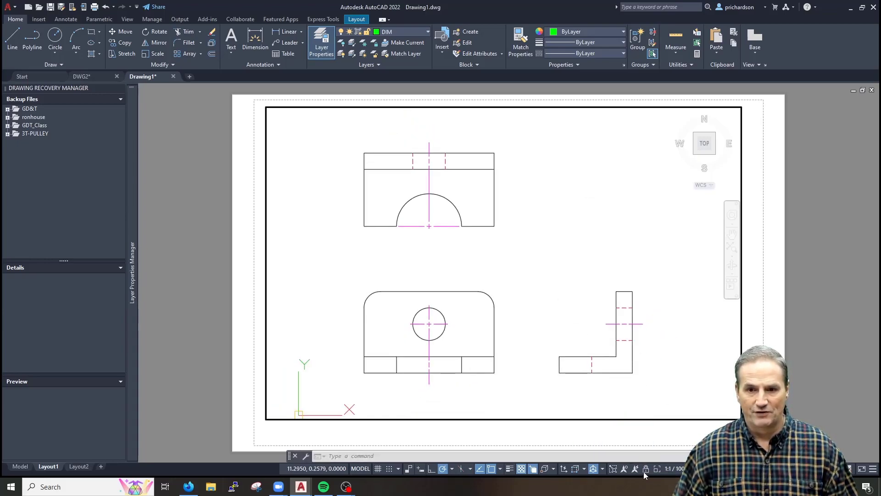
middle_drag(537, 293, 536, 292)
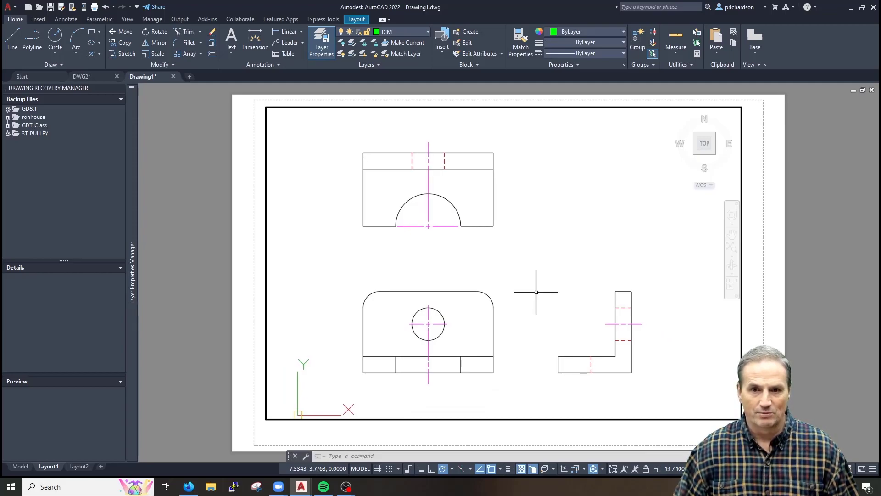
Lock the viewport and return to paper space
click(651, 469)
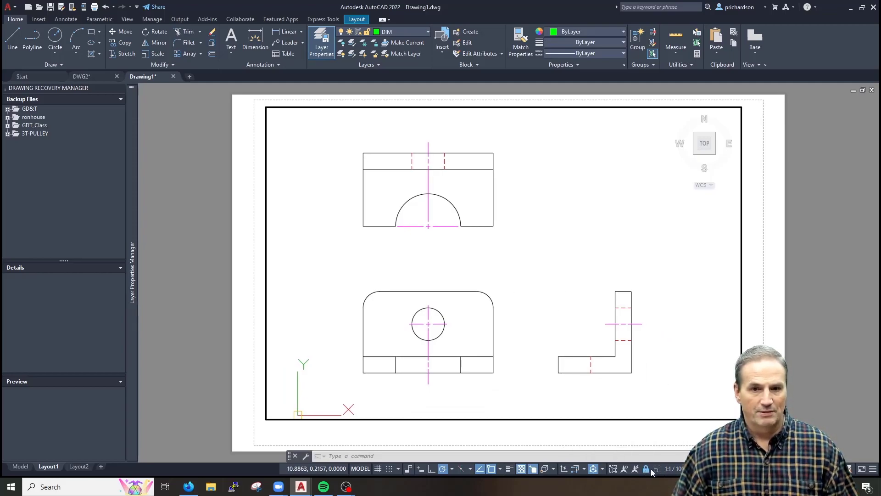
scroll(519, 239, up, 2)
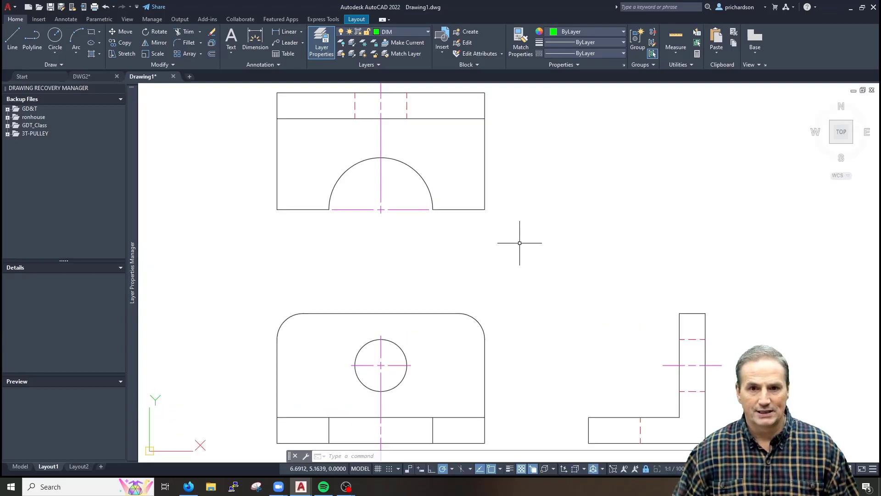
scroll(519, 240, down, 4)
double_click(681, 246)
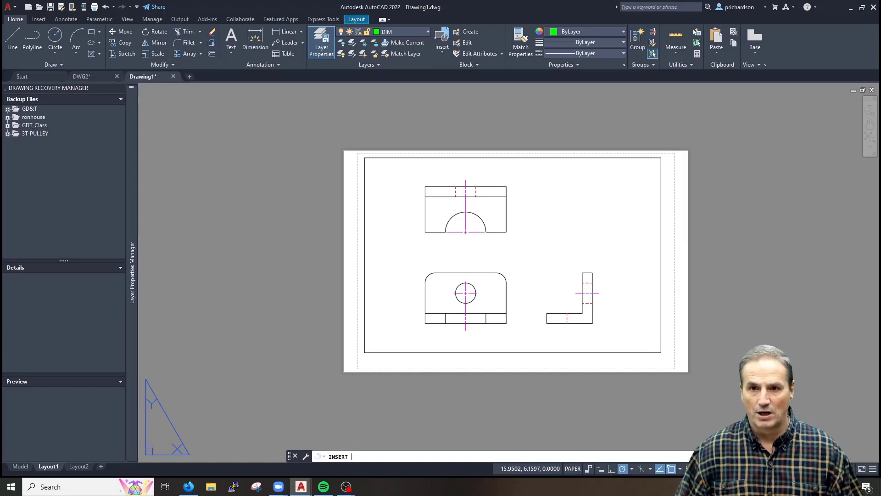
Insert BSIZE-IMPERIAL OR METRIC PDF.dwg at 0,0 with default attributes
key(Return)
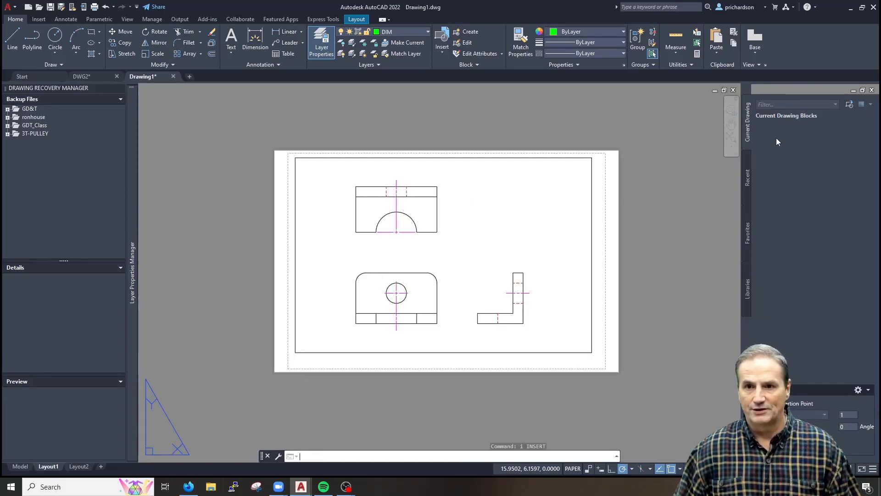
click(849, 106)
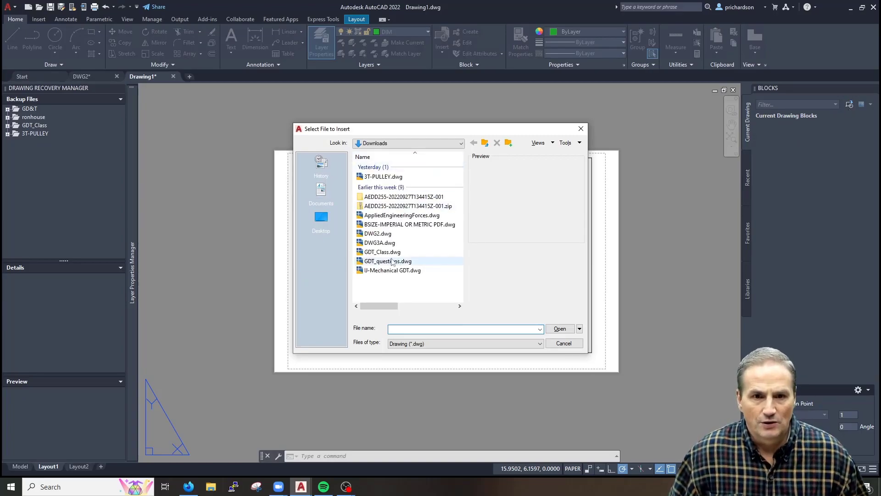
click(385, 225)
double_click(384, 225)
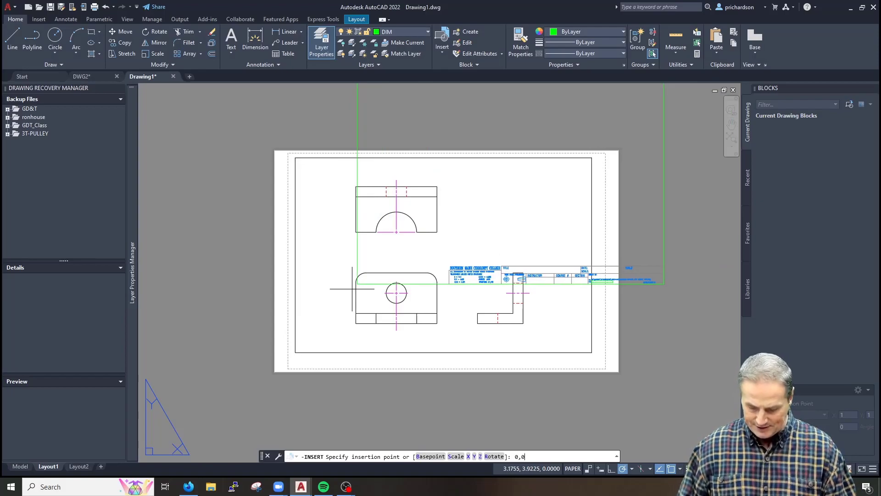
key(Return)
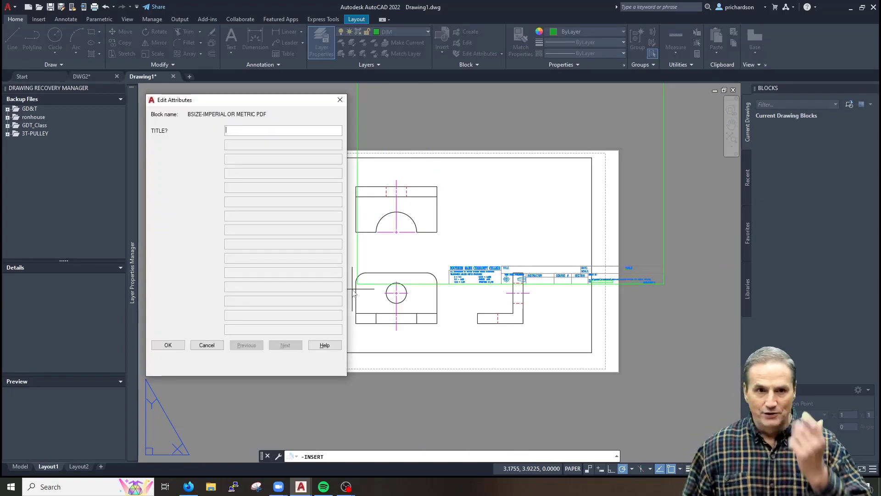
click(168, 345)
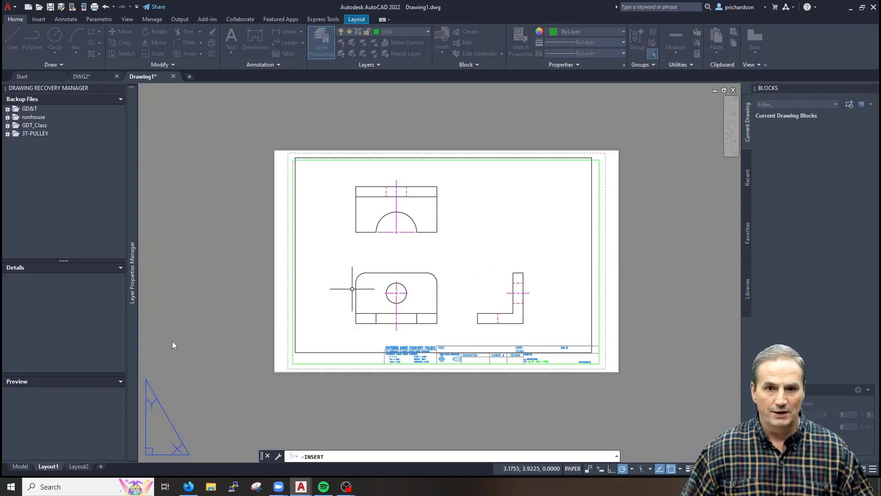
Put the inserted title block on the BOR layer
click(309, 364)
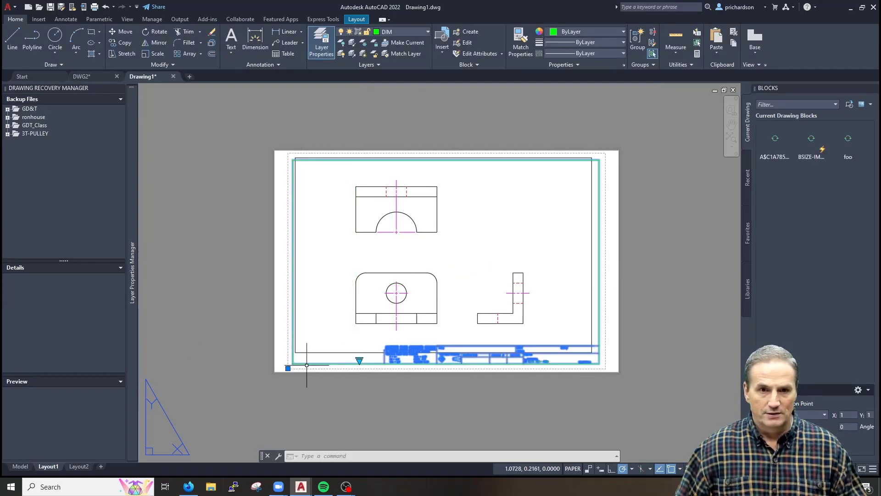
click(407, 32)
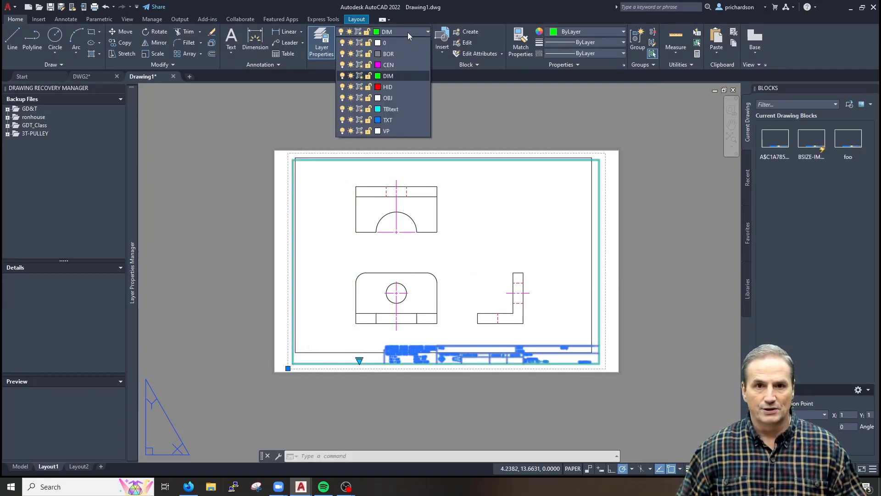
click(387, 52)
key(Escape)
Check the sheet in the PREVIEW print preview, then close it
text(pre)
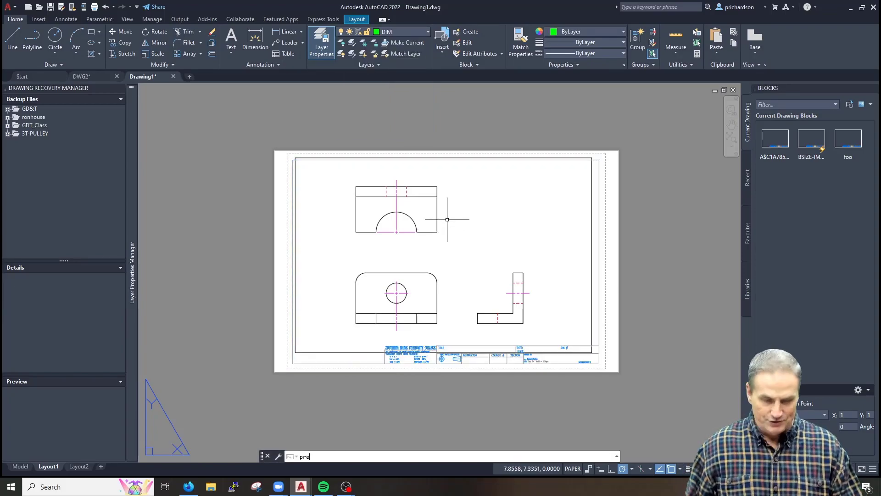
key(Return)
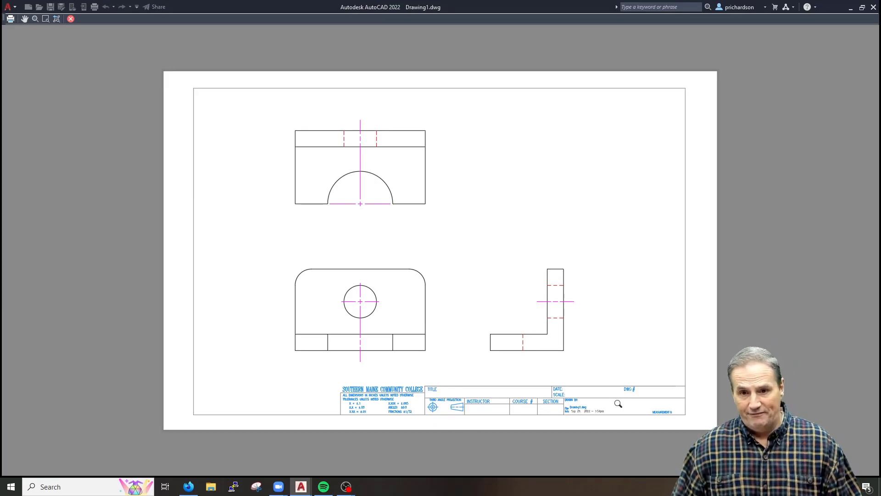
key(Escape)
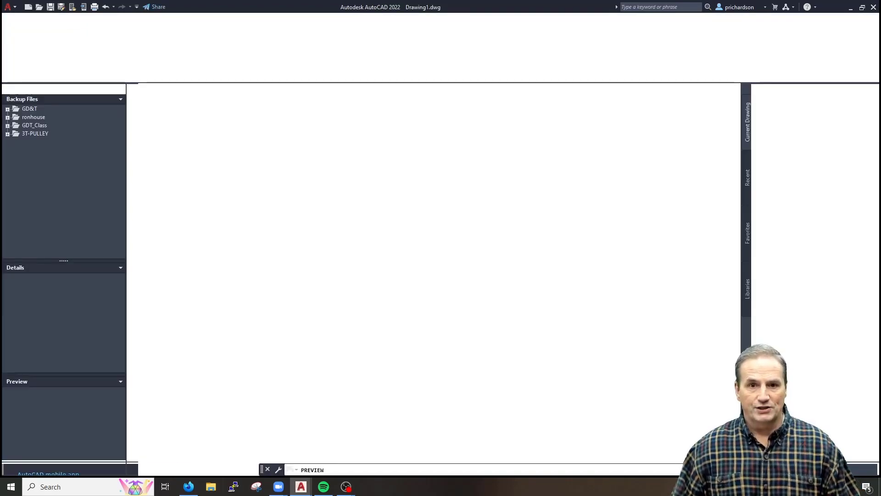
Activate the viewport's model space and zoom in on the views
middle_drag(363, 240, 338, 256)
double_click(442, 250)
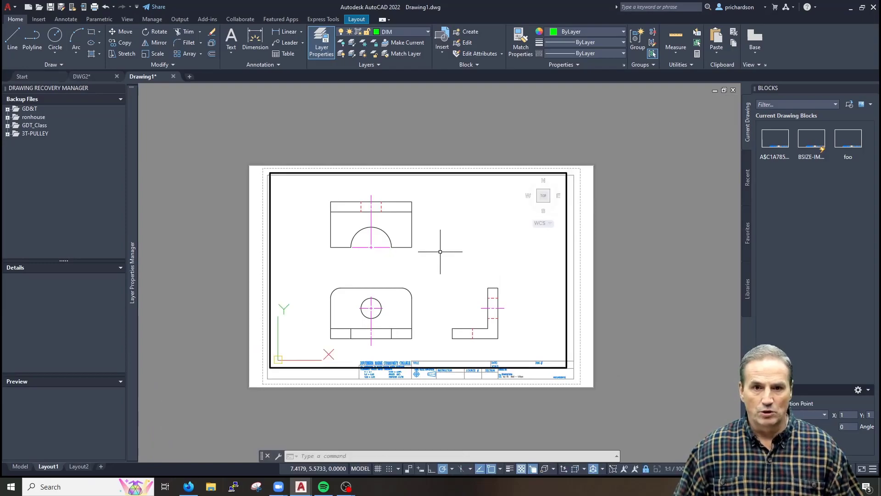
scroll(440, 251, down, 2)
scroll(435, 269, up, 2)
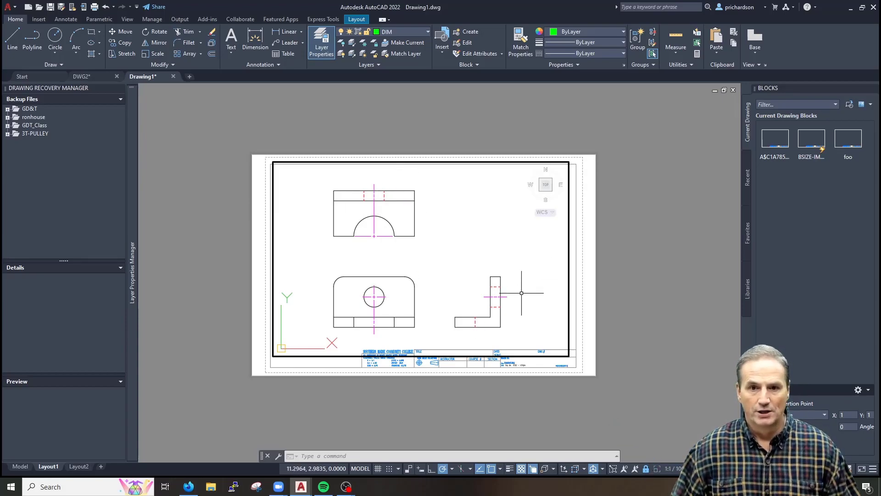
scroll(521, 293, up, 4)
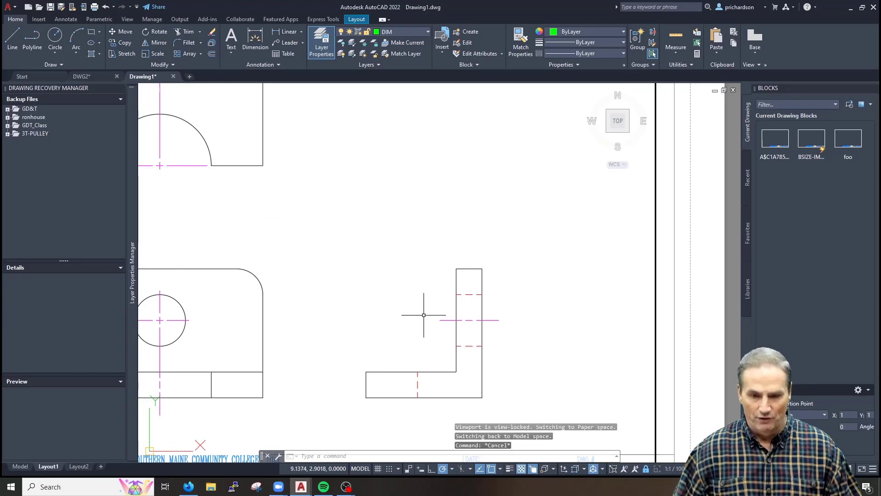
key(Escape)
text(dl)
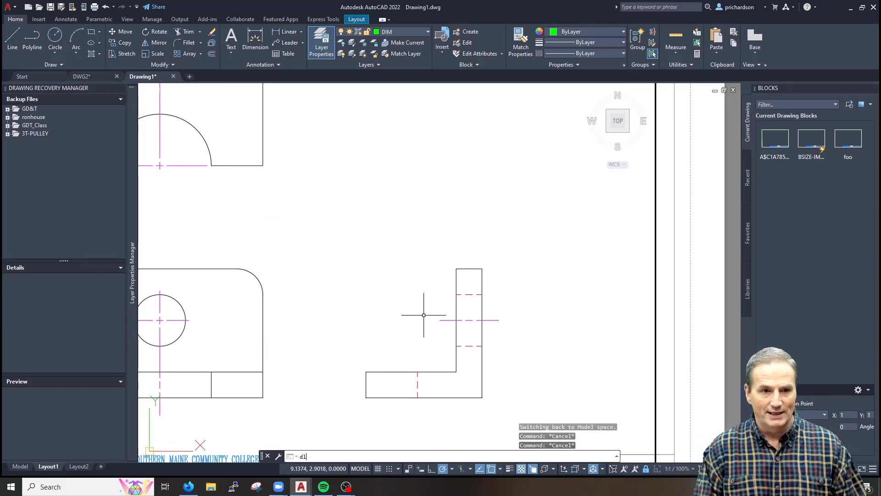
key(Escape)
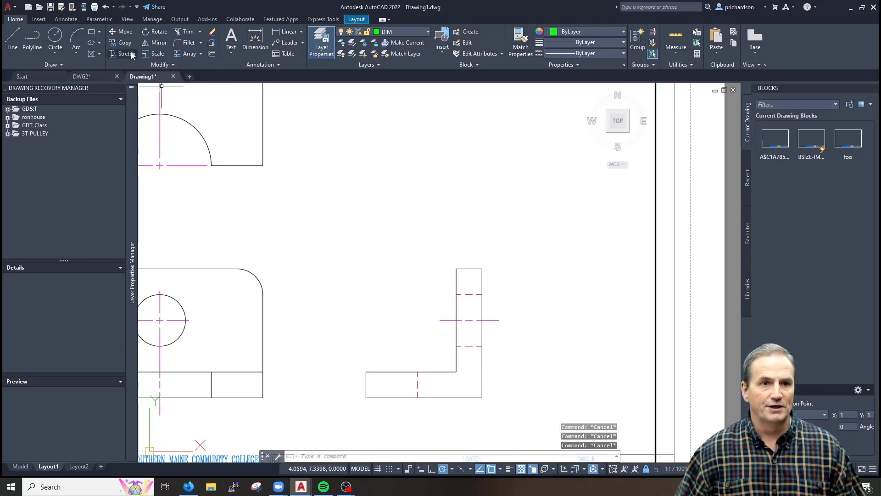
Browse the linear, continue and baseline dimension tools on the Annotate tab
click(68, 20)
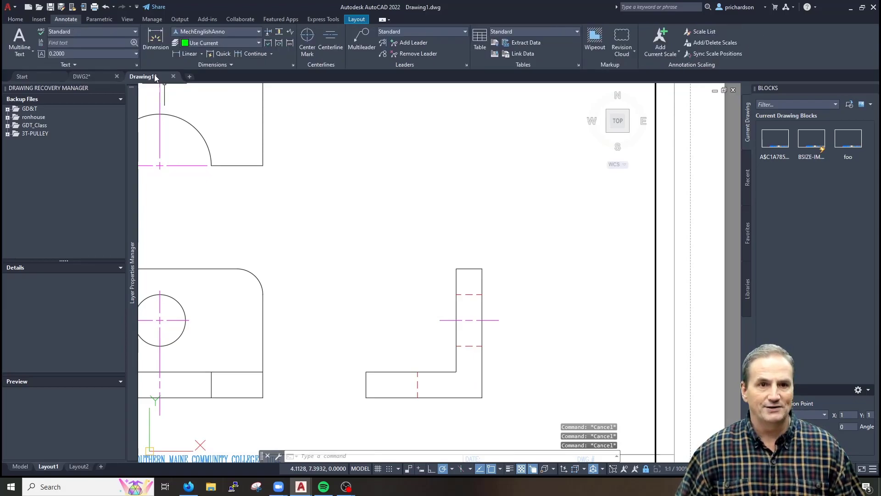
click(189, 53)
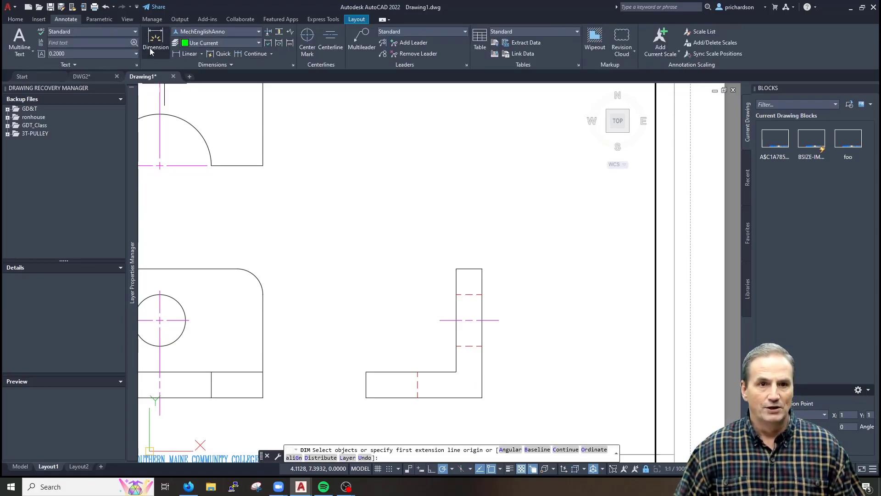
click(202, 54)
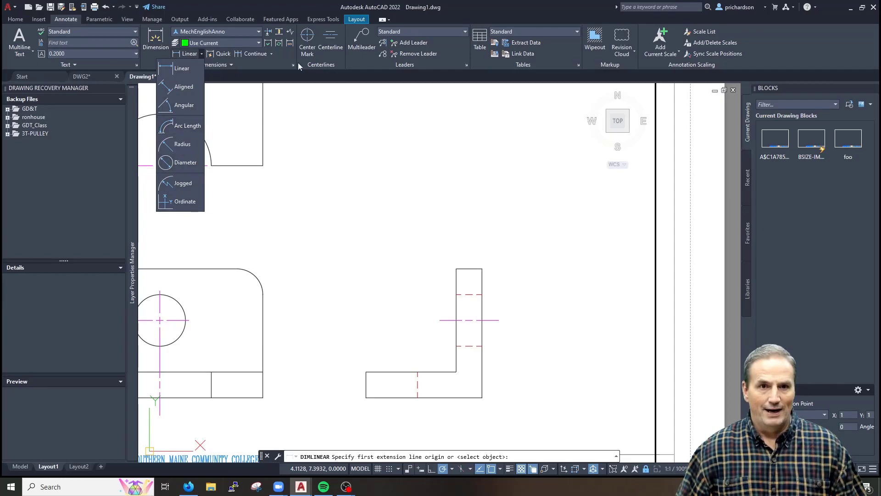
click(271, 54)
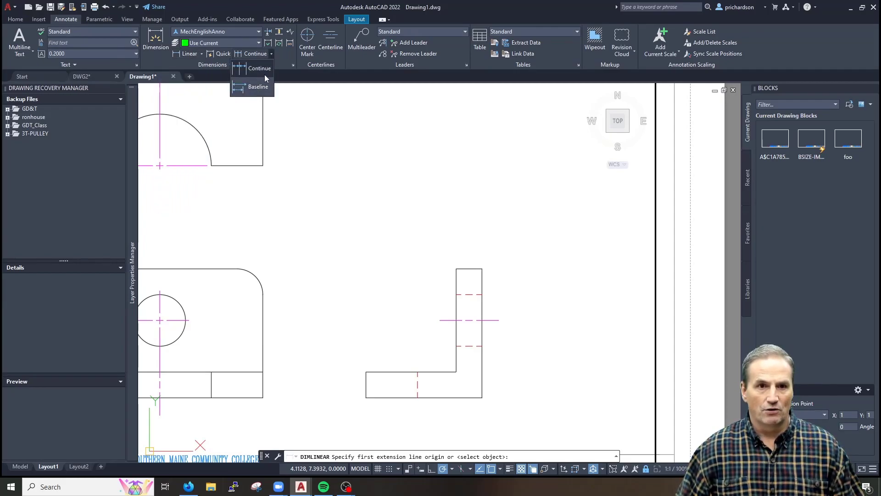
key(Escape)
key(Escape)
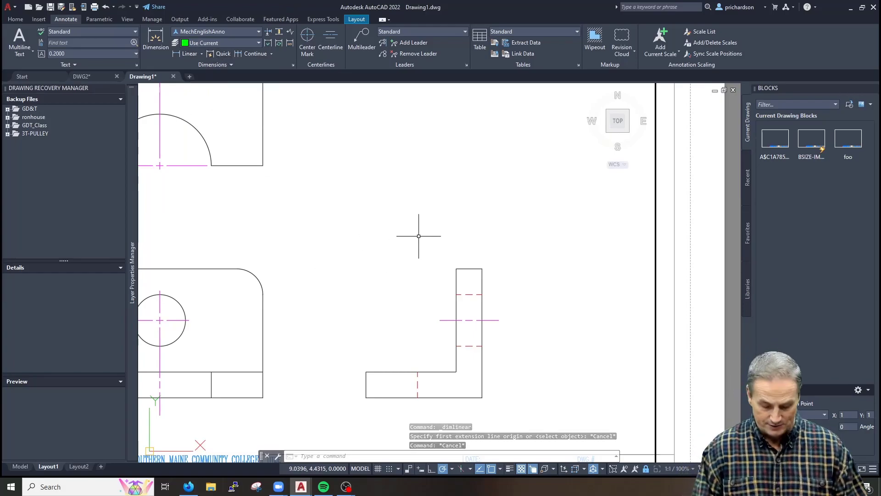
Dimension the upright leg's .50 top width with DIMLINEAR at a .375 offset
text(dli)
key(Return)
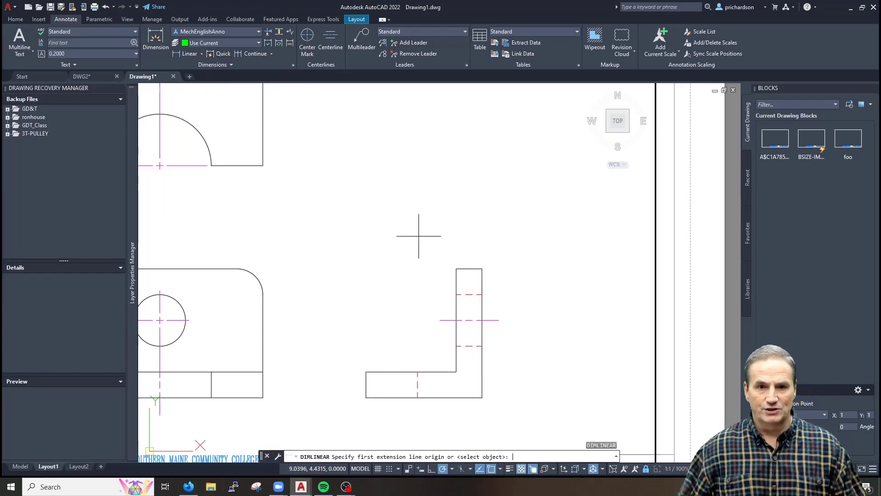
click(456, 268)
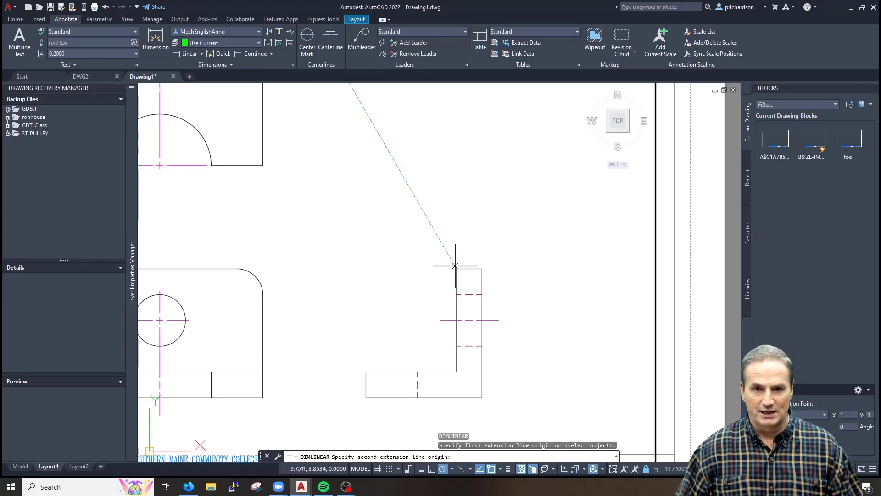
click(481, 268)
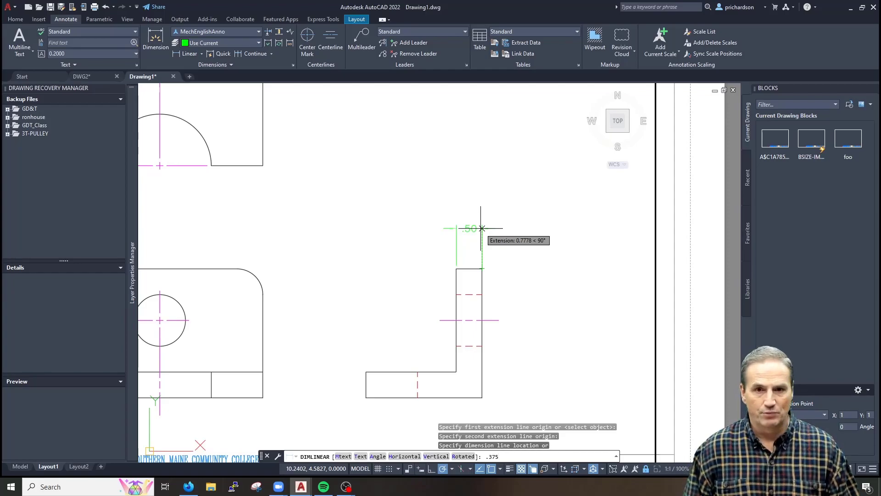
key(Return)
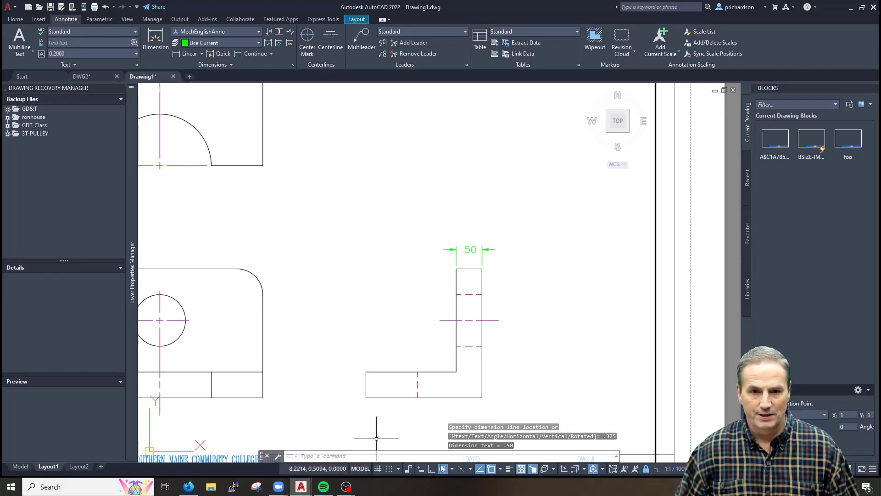
click(452, 469)
Set object snap tracking to track orthogonally only
click(404, 456)
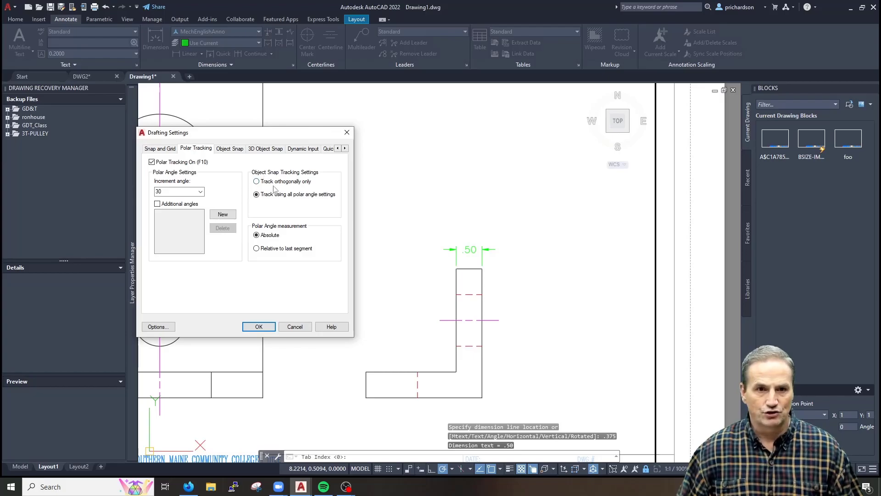
click(271, 182)
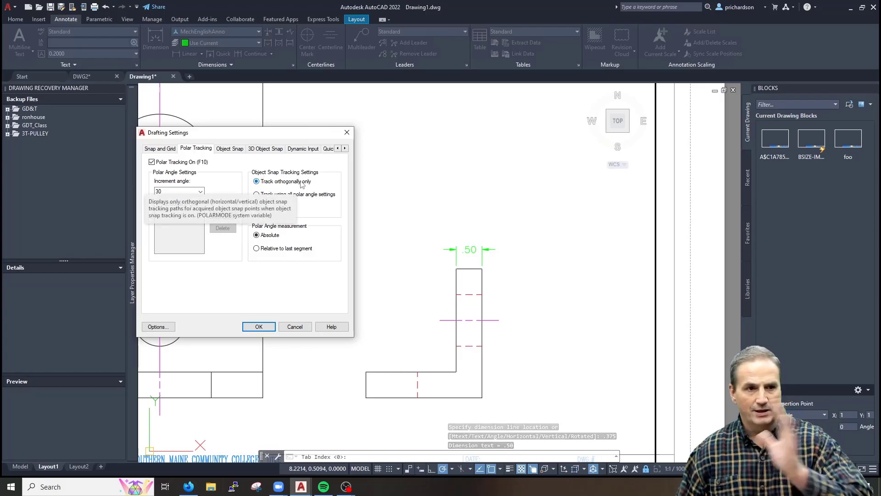
click(259, 326)
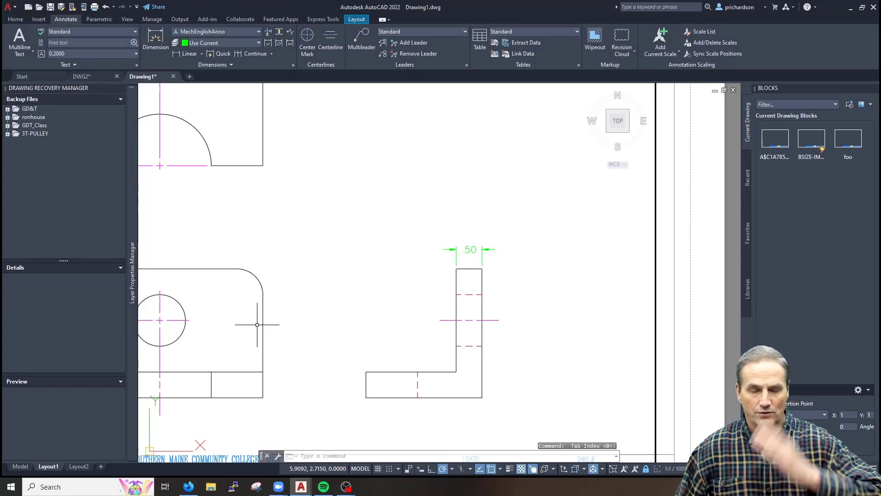
Add a trial 2.25 overall-width linear dimension, then select it
scroll(461, 291, up, 3)
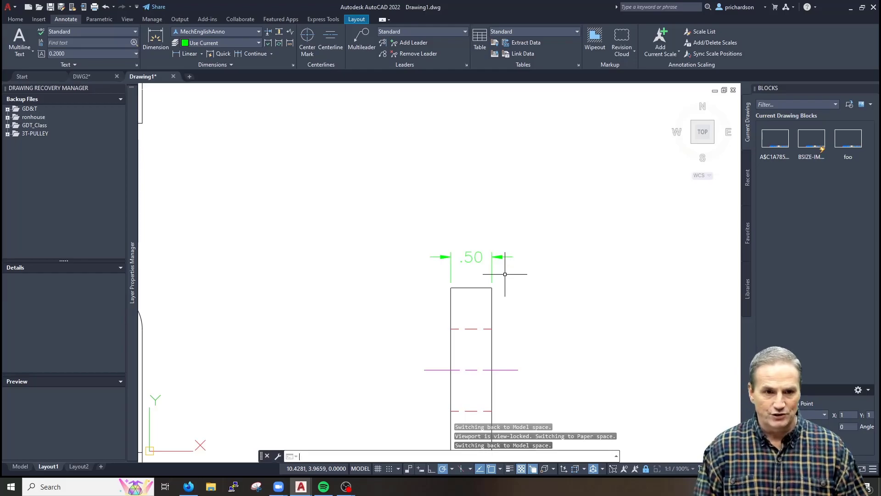
key(Return)
click(491, 287)
scroll(408, 270, down, 3)
click(369, 341)
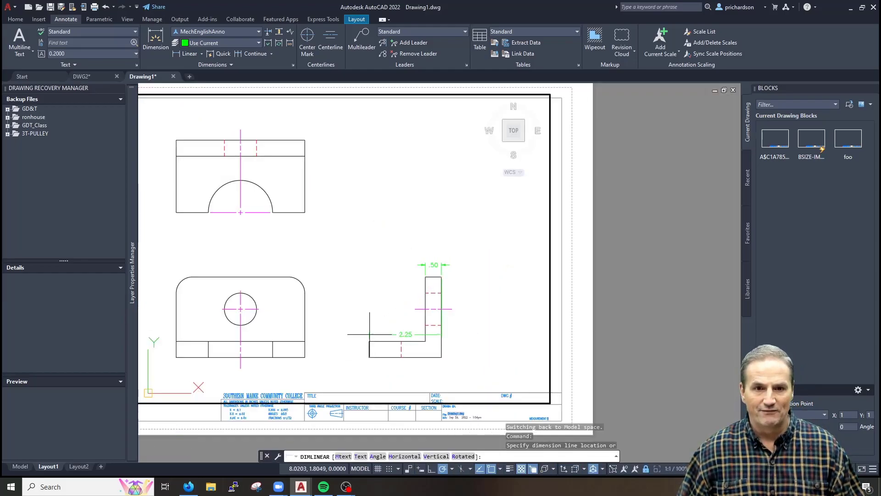
scroll(419, 238, up, 4)
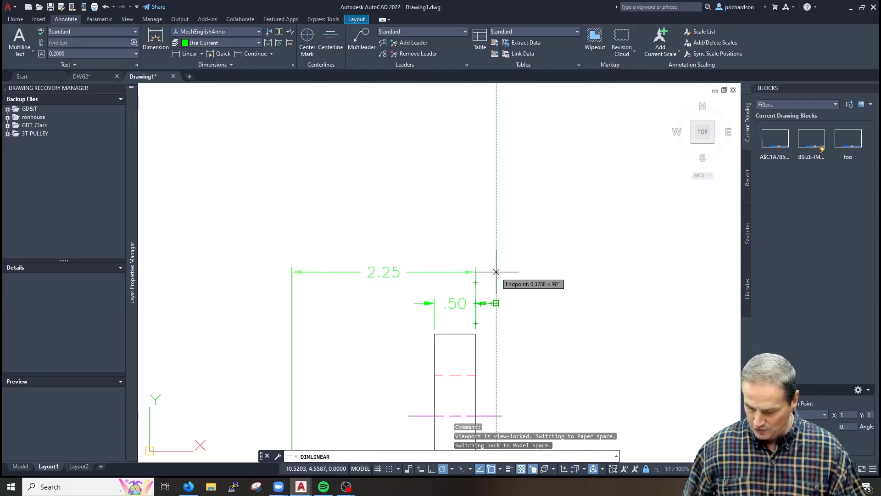
key(Return)
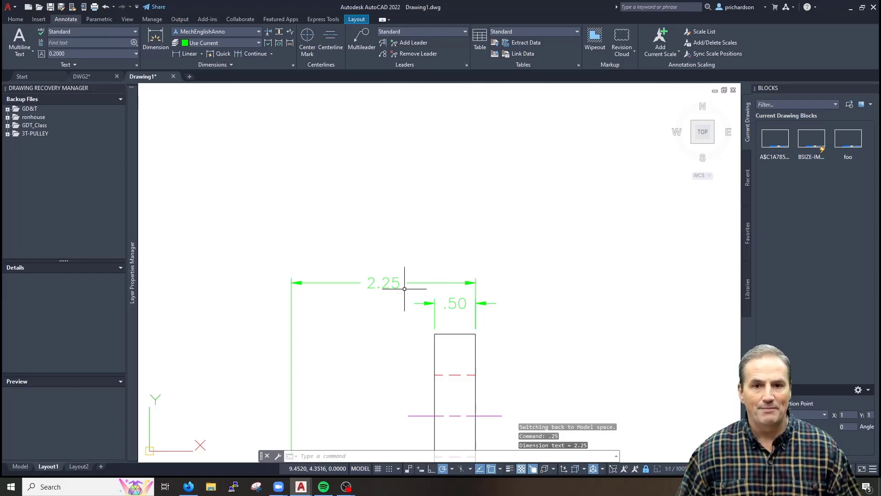
key(Escape)
key(Escape)
click(385, 266)
click(363, 312)
Erase the trial 2.25 dimension and look up the baseline dimension option
text(e)
key(Return)
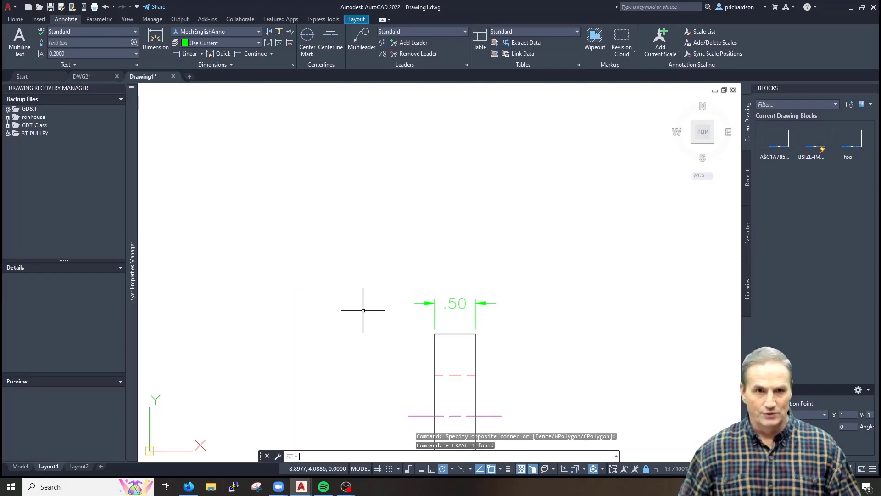
click(262, 53)
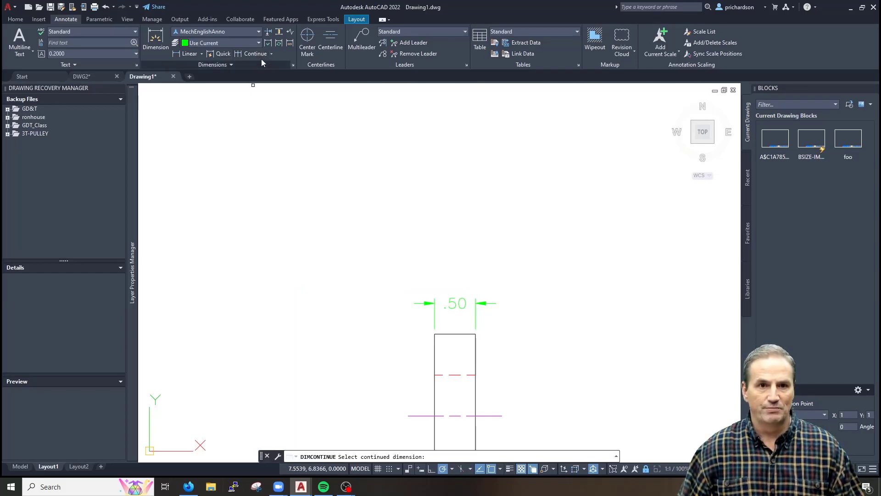
click(271, 54)
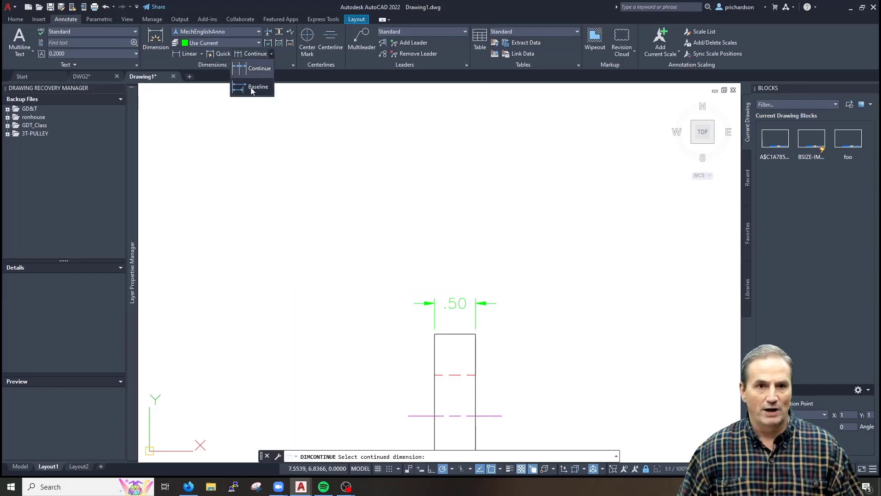
key(Escape)
key(Escape)
key(Escape)
Add a 2.25 baseline dimension from the .50 to the L's lower-left corner
text(db)
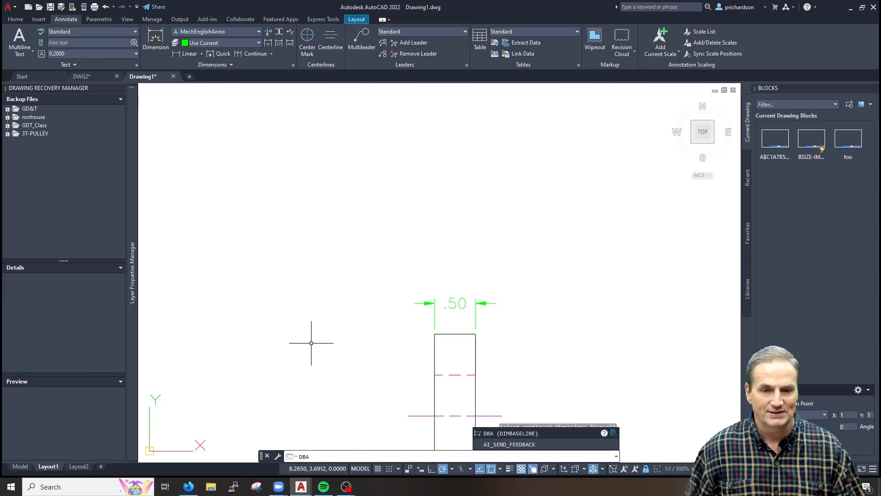
key(Return)
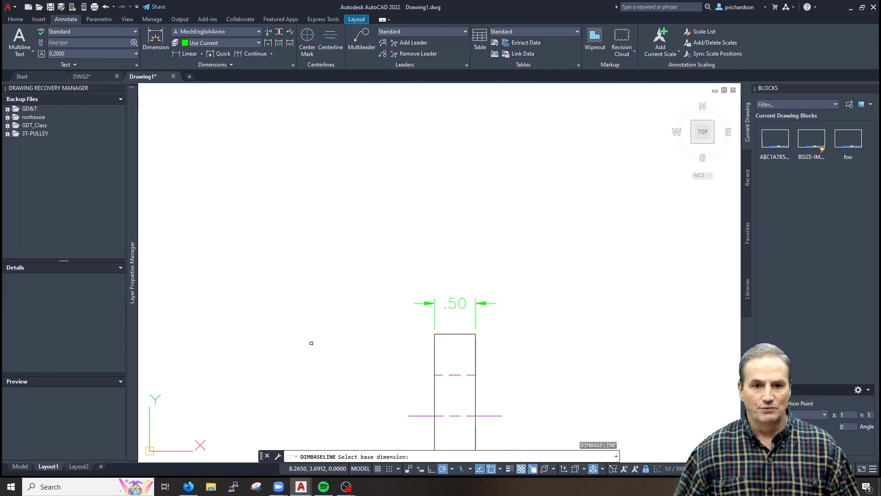
scroll(357, 340, down, 2)
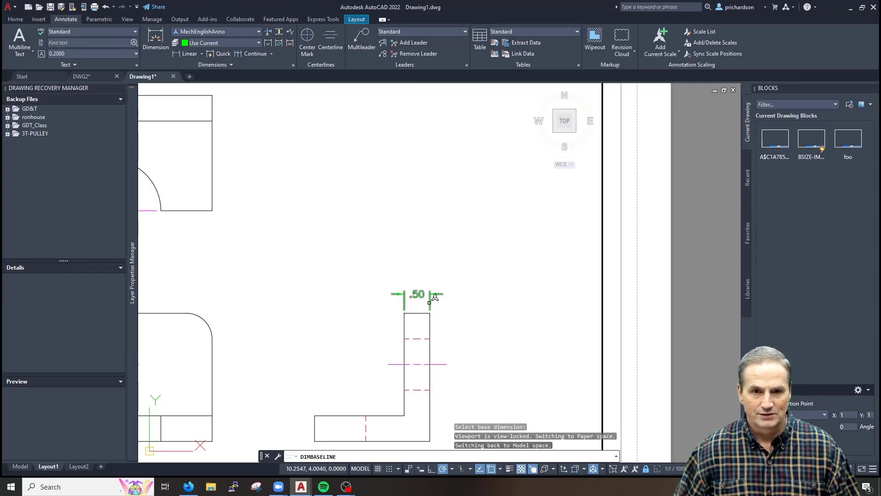
click(429, 303)
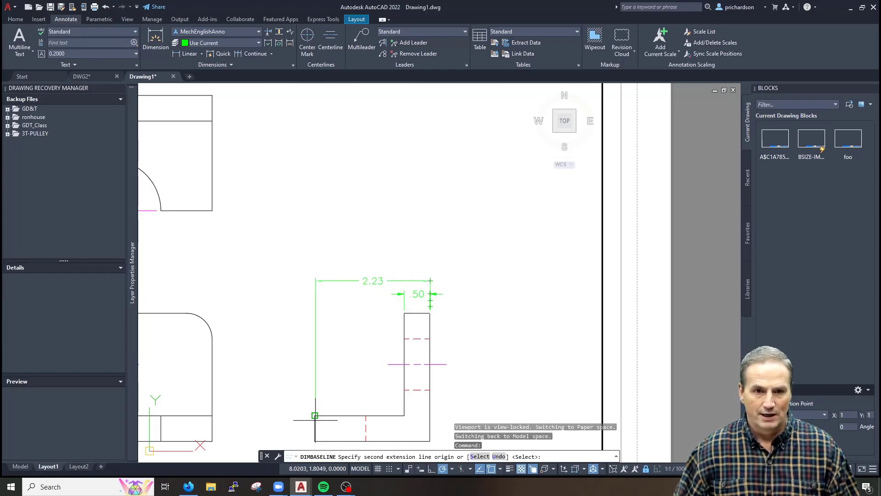
click(315, 415)
key(Escape)
scroll(439, 289, up, 6)
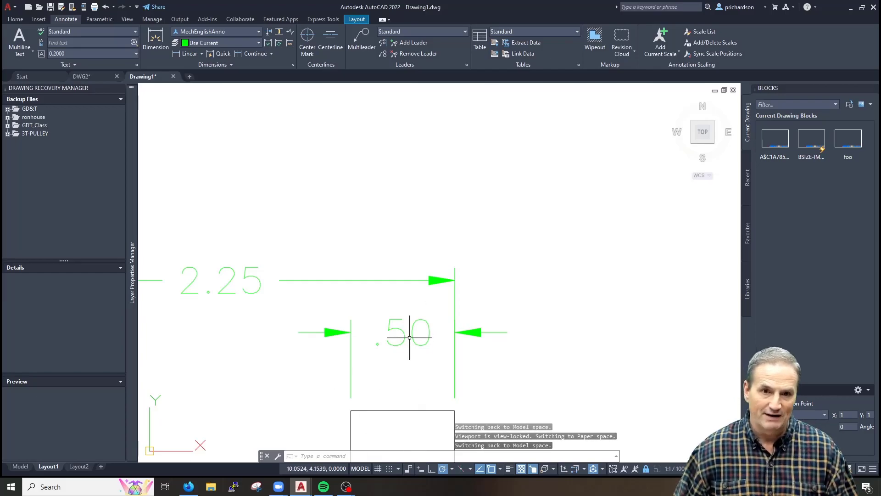
text(d)
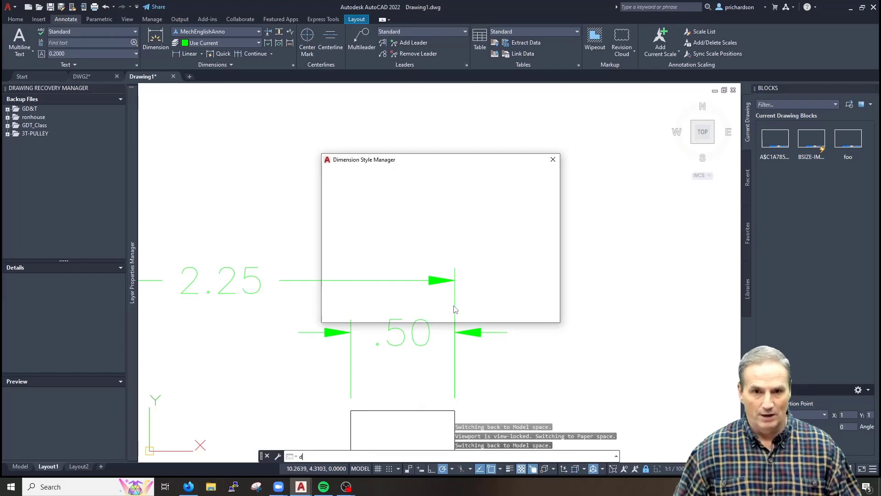
key(Return)
click(536, 222)
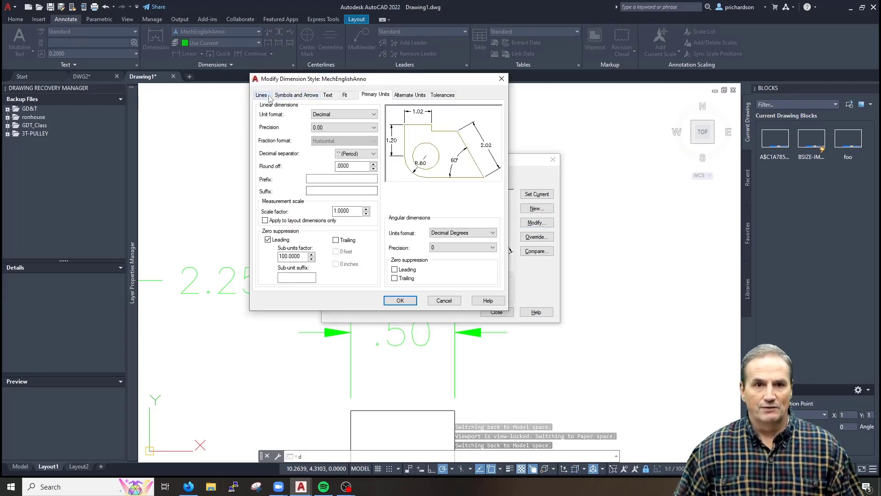
drag(364, 168, 310, 168)
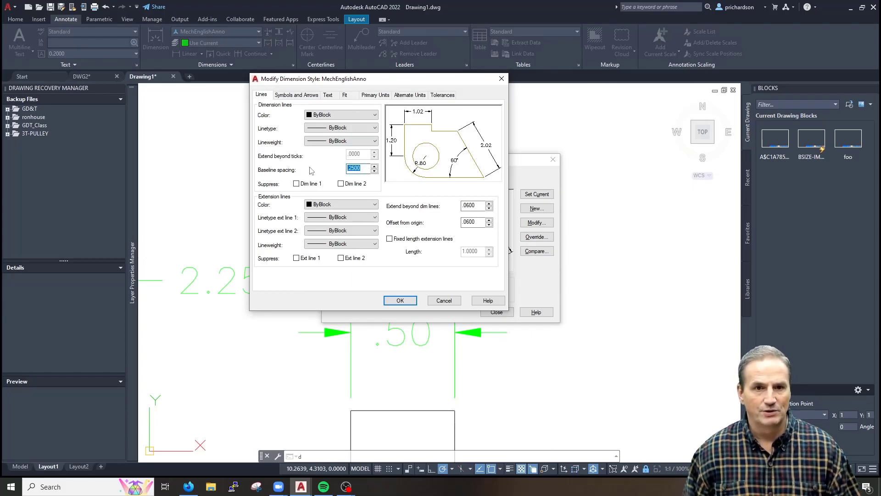
key(Escape)
key(Escape)
key(Escape)
key(Escape)
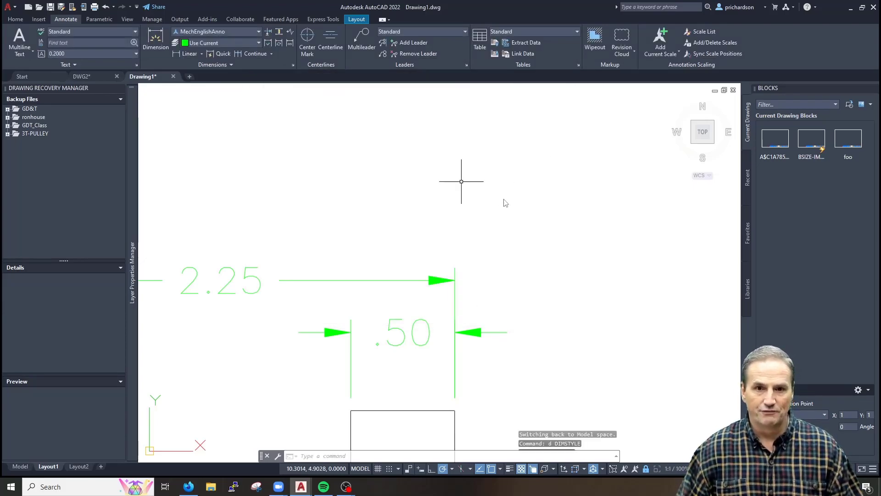
scroll(427, 258, down, 5)
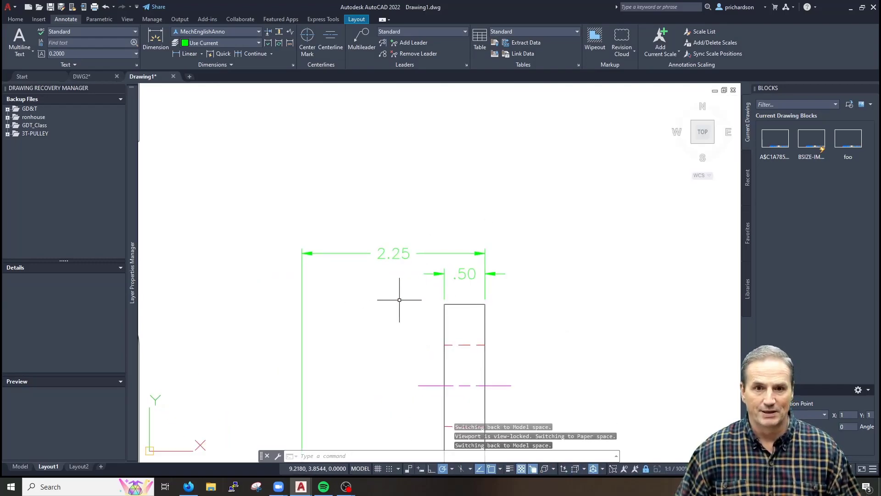
scroll(486, 232, down, 2)
scroll(408, 346, down, 3)
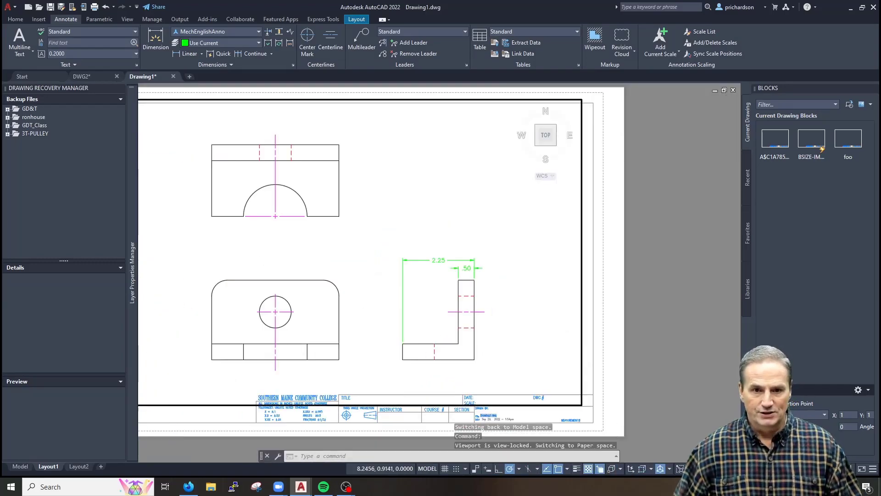
scroll(394, 332, up, 5)
text(li)
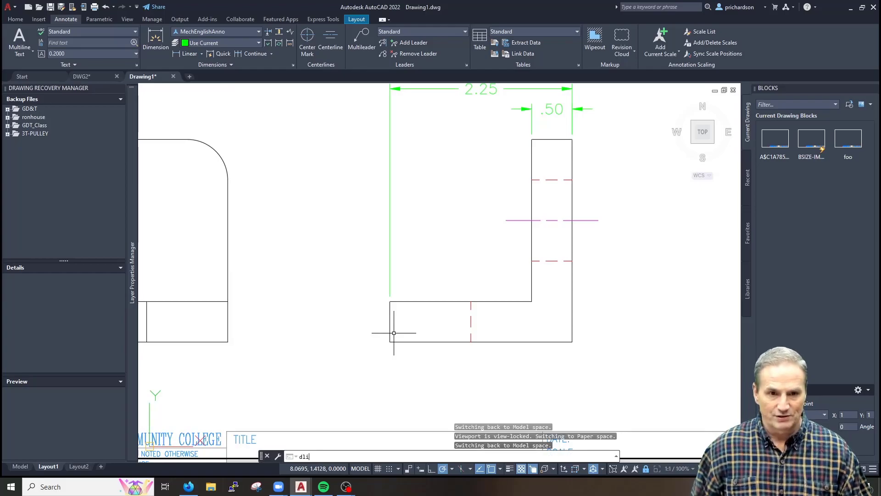
key(Return)
click(389, 342)
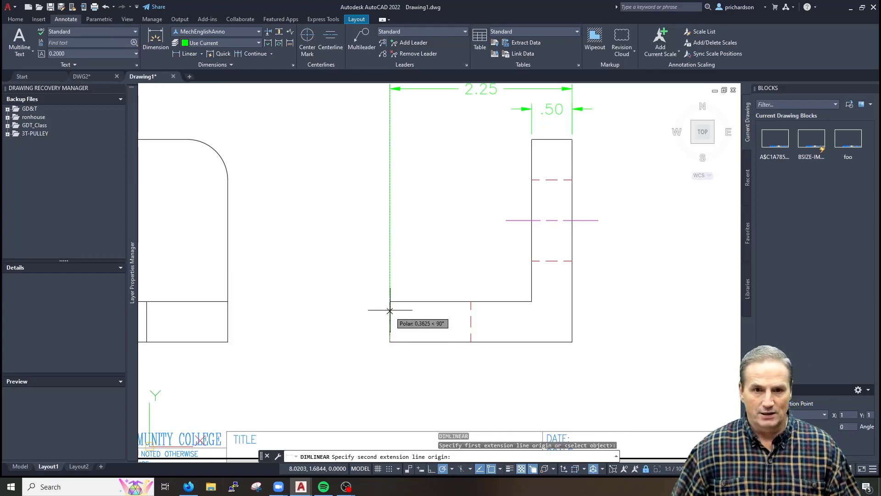
click(389, 301)
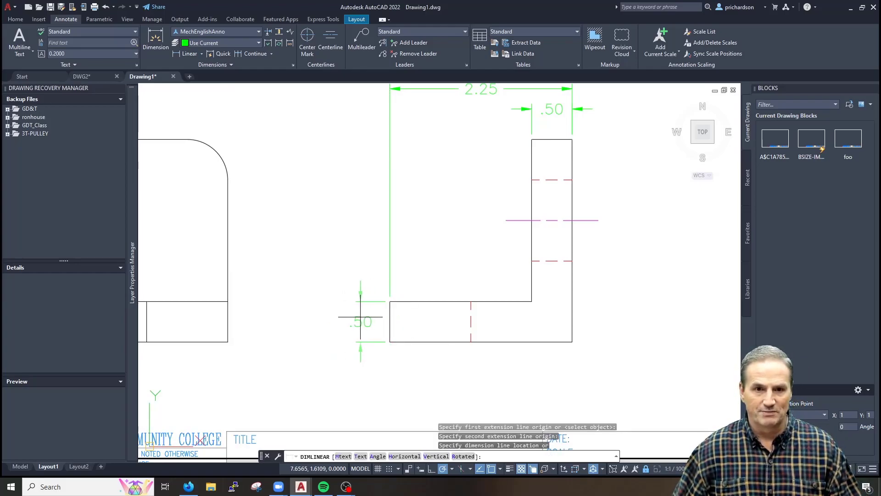
Place the vertical .50 dimension and add a 2.50 baseline dimension to the top corner
click(358, 317)
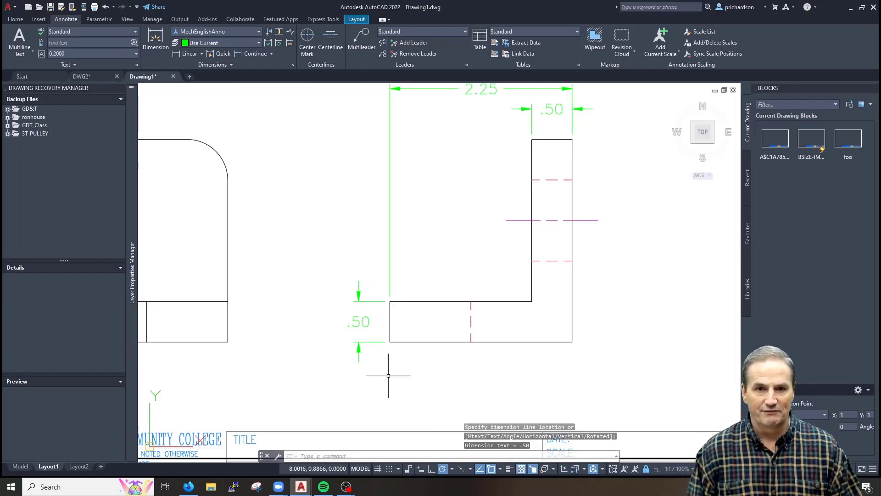
text(dba)
key(Return)
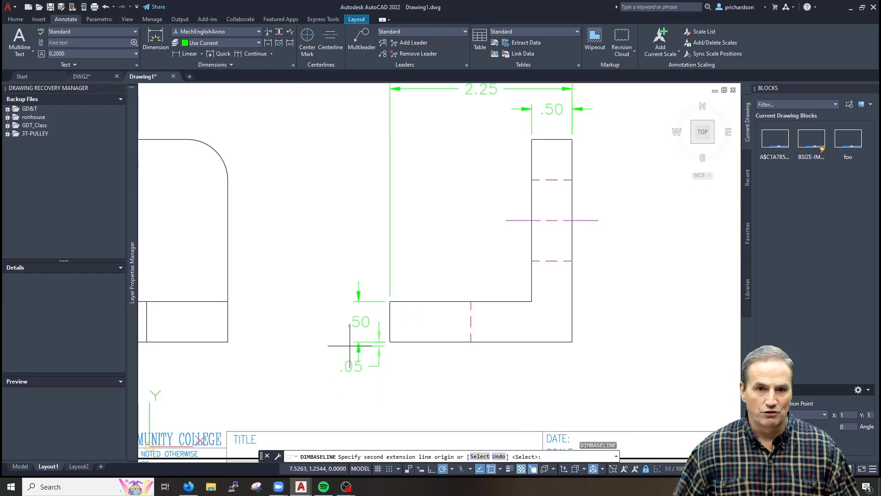
click(532, 139)
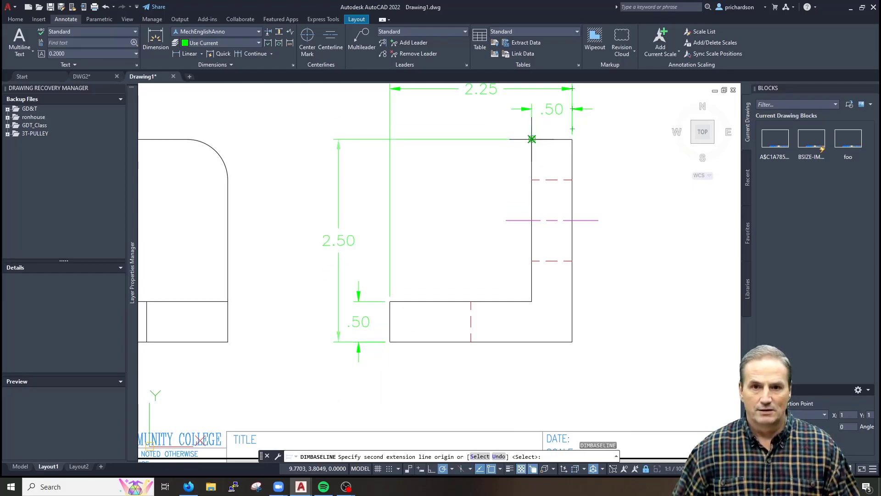
key(Escape)
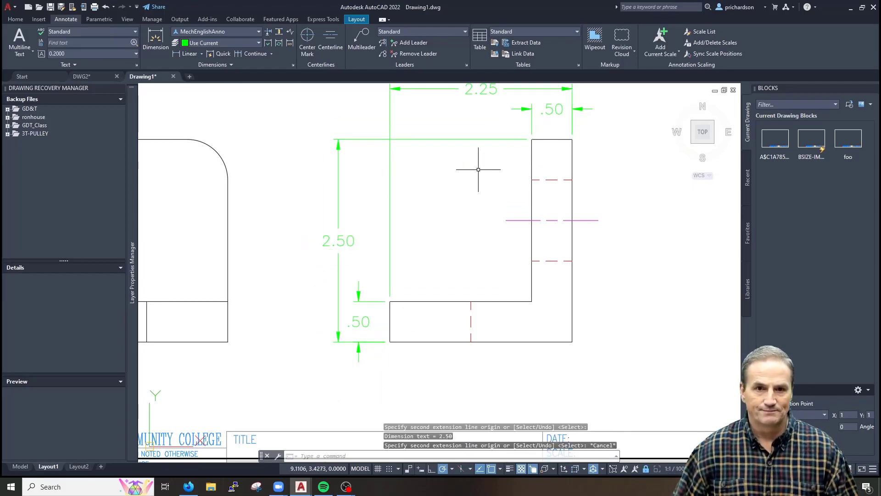
Erase the misplaced 2.50 dimension and check the dimension style settings
click(354, 184)
click(315, 212)
text(e)
key(Return)
text(d)
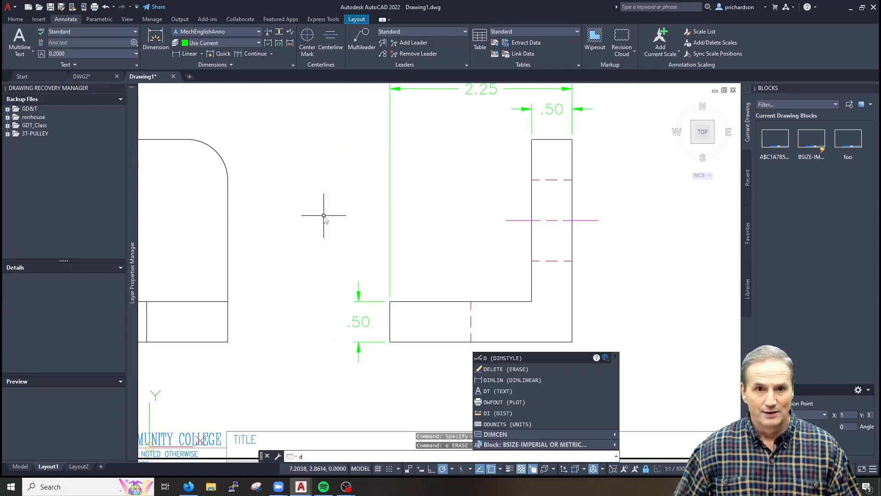
key(Return)
key(Escape)
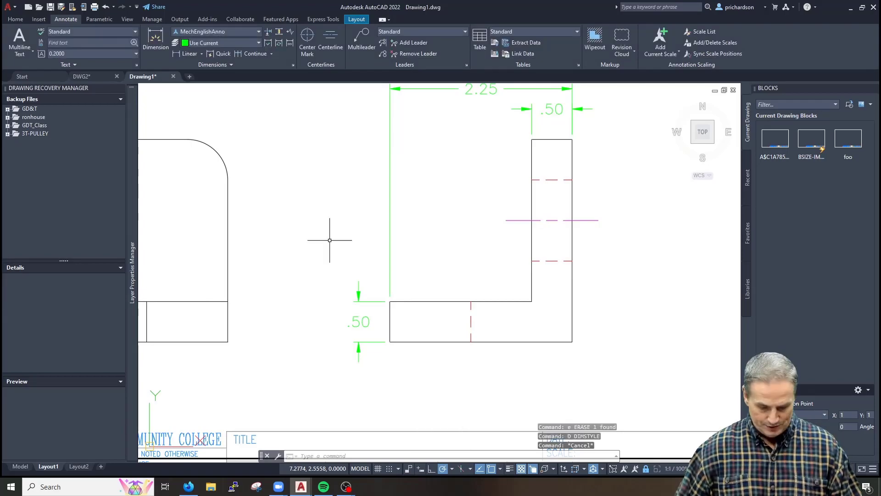
Redo the 2.50 baseline dimension from the .50 to the top corner
text(dba)
key(Return)
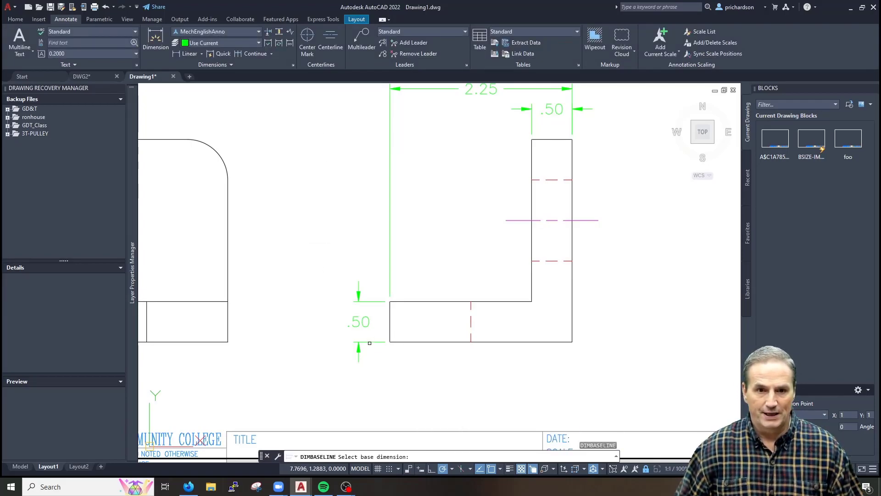
click(370, 342)
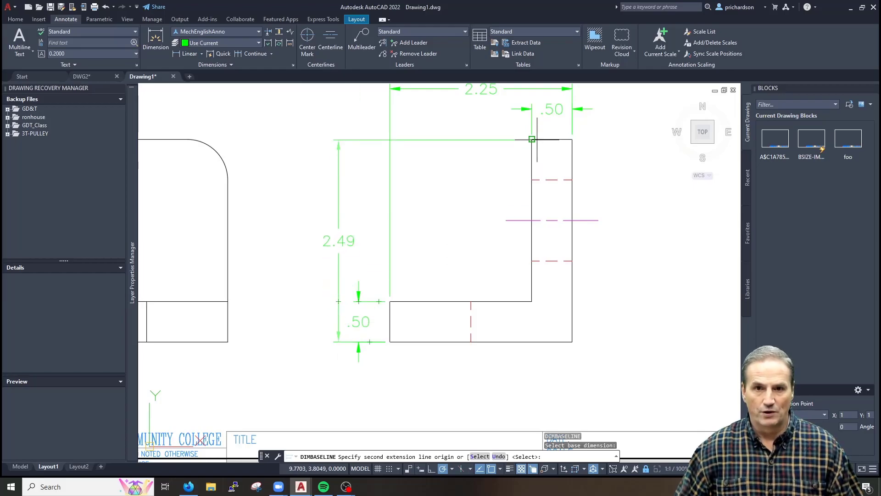
click(532, 138)
key(Escape)
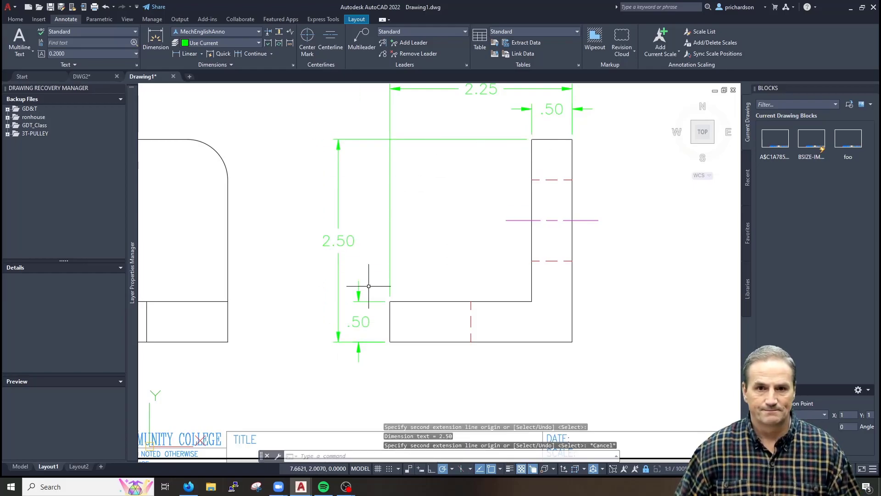
scroll(361, 285, down, 4)
scroll(386, 299, up, 1)
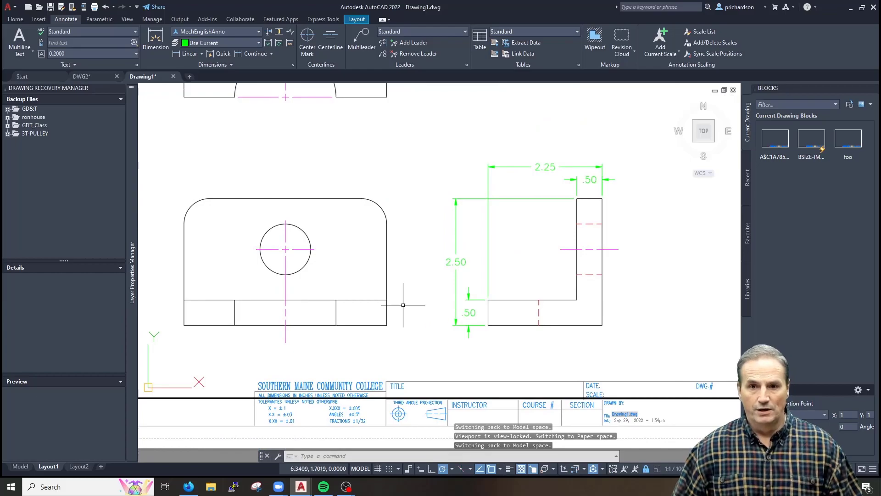
Zoom in and erase the right arm of the circle's centre mark
scroll(375, 284, up, 2)
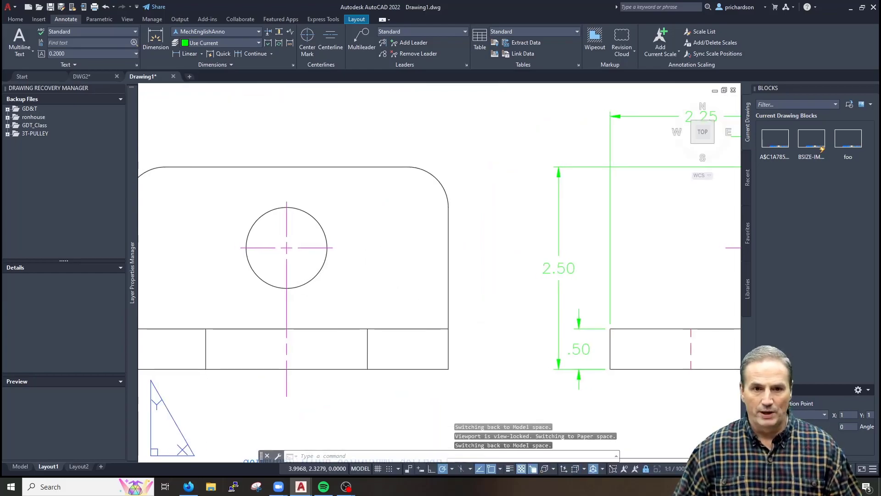
key(Escape)
key(Escape)
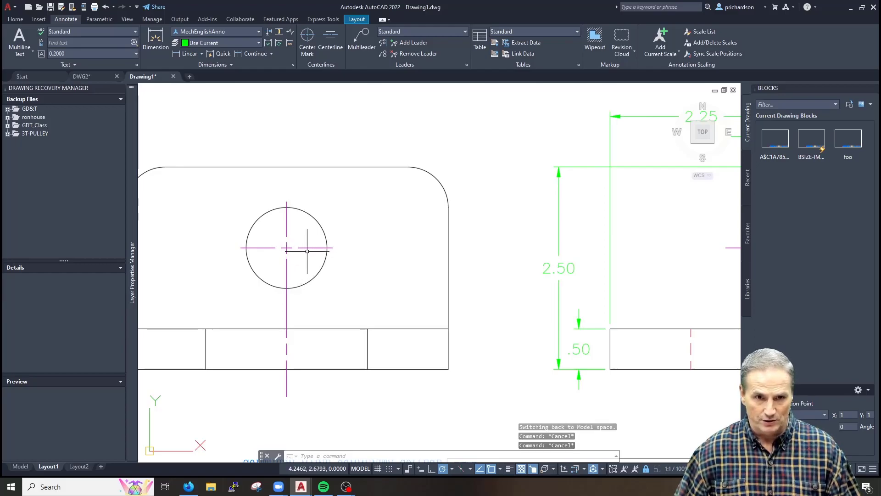
scroll(304, 252, up, 1)
click(325, 228)
click(314, 247)
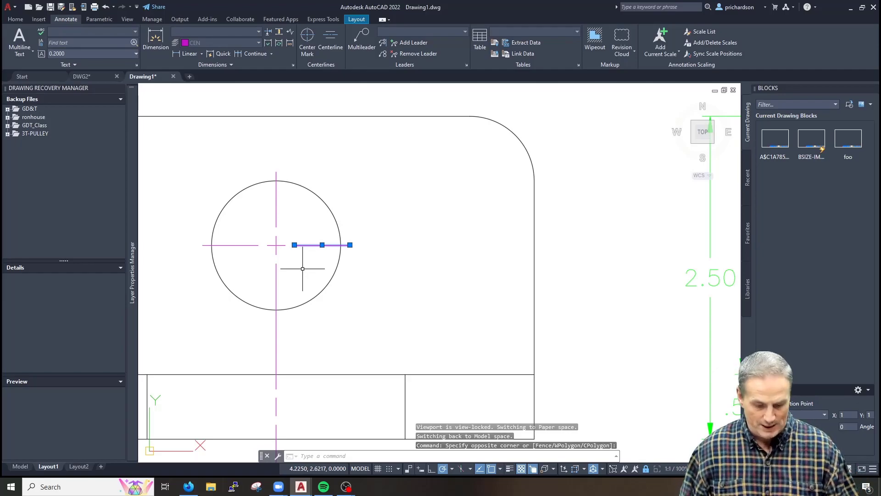
text(e)
key(Return)
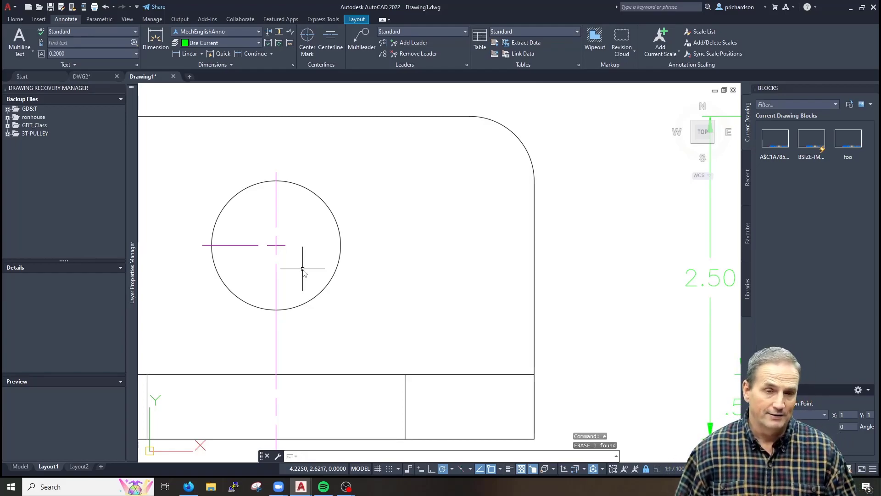
Dimension the circle centre's 1.00 height above the base line, right of the part
text(dli)
key(Return)
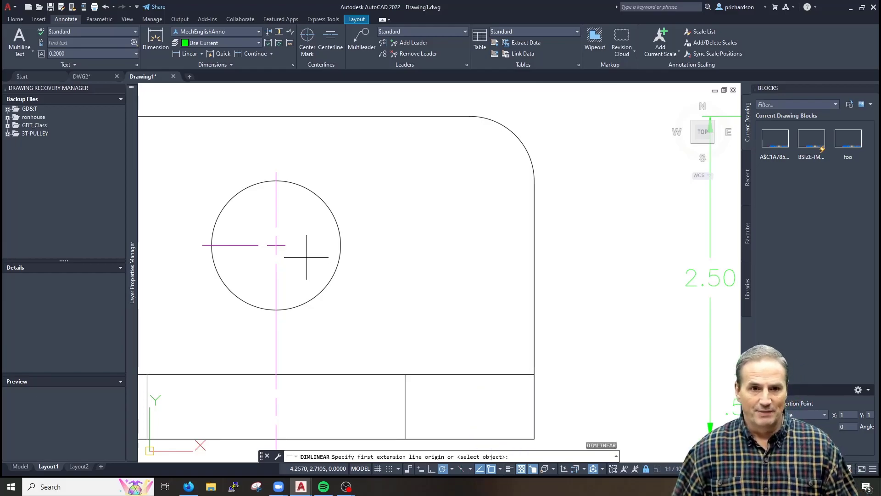
scroll(281, 246, up, 3)
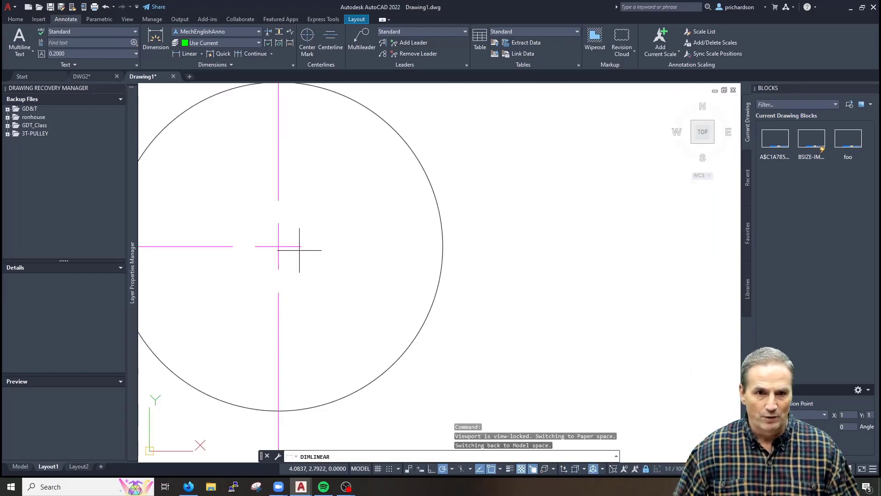
click(300, 246)
scroll(413, 250, down, 4)
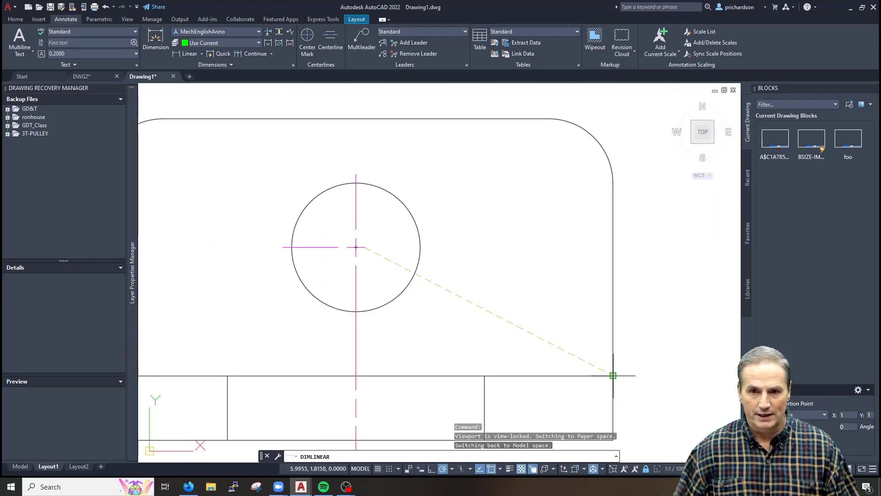
click(613, 375)
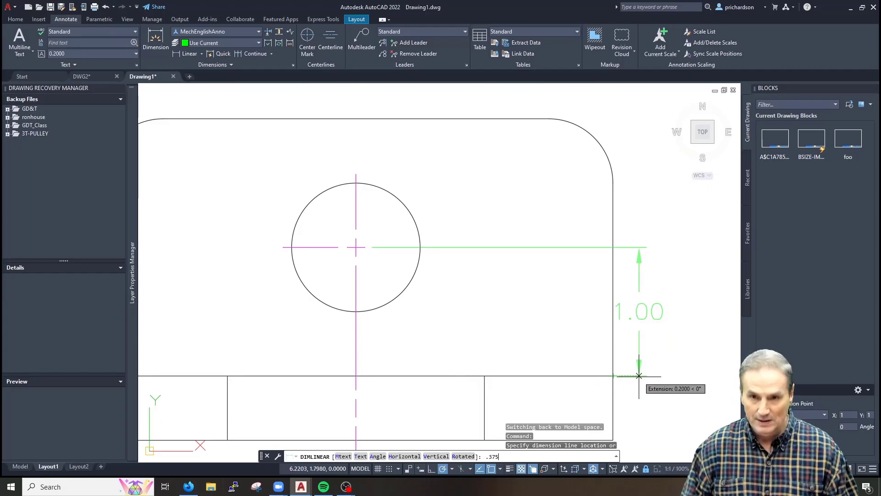
key(Return)
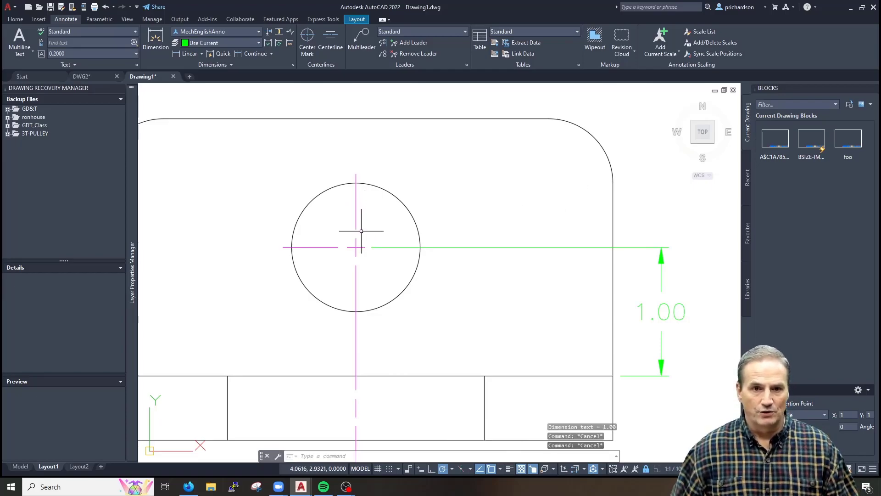
Undo an accidental stretch of the 1.00 dimension's extension line with U
scroll(354, 236, up, 2)
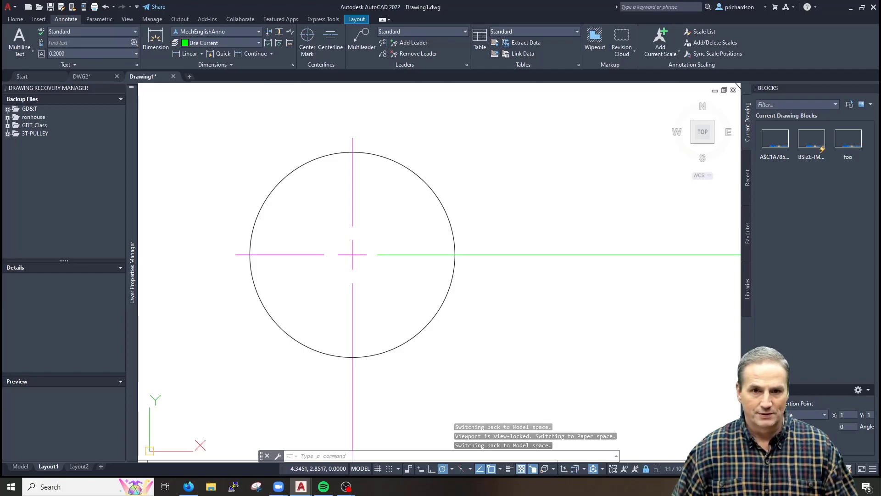
click(418, 243)
click(403, 284)
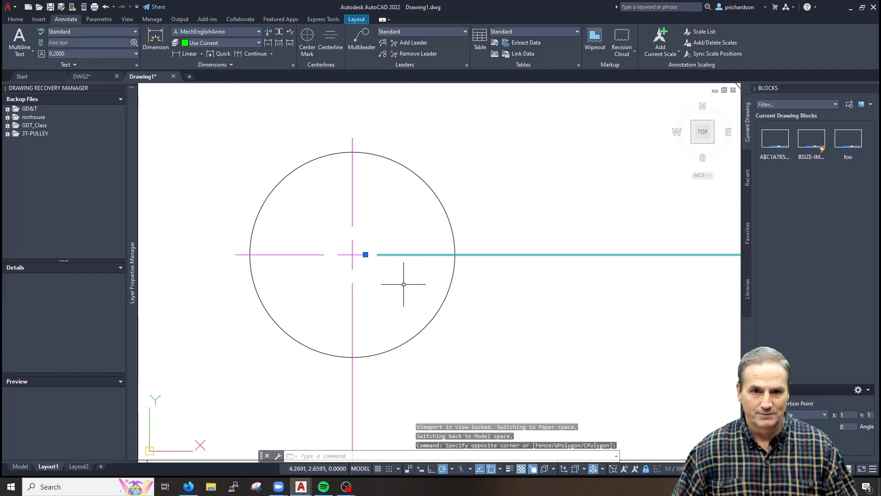
click(365, 253)
key(Escape)
key(Escape)
key(Escape)
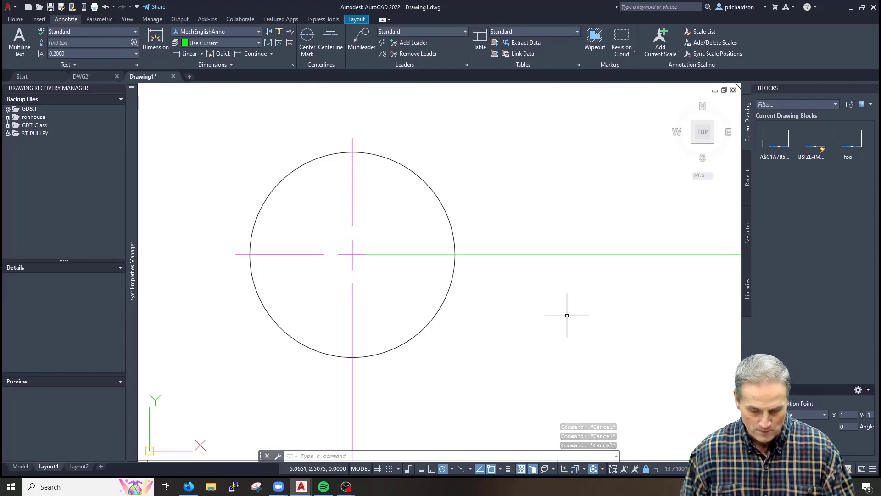
text(u)
key(Return)
scroll(567, 316, down, 8)
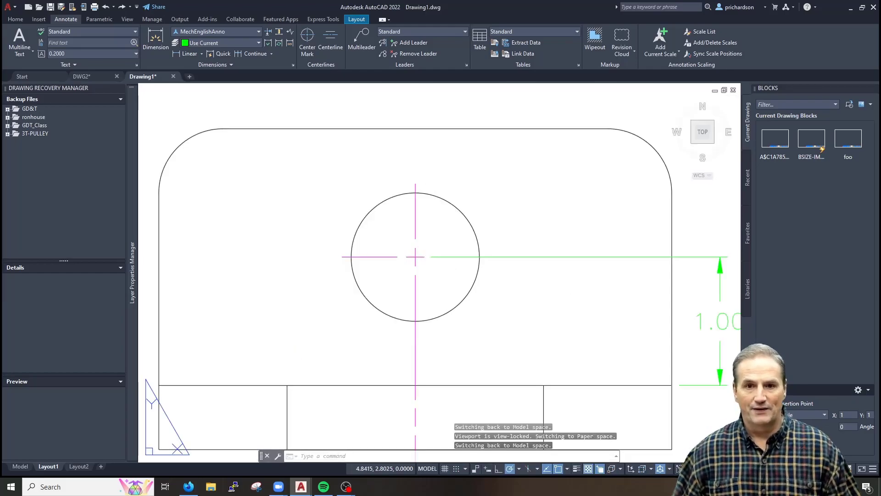
scroll(452, 319, up, 2)
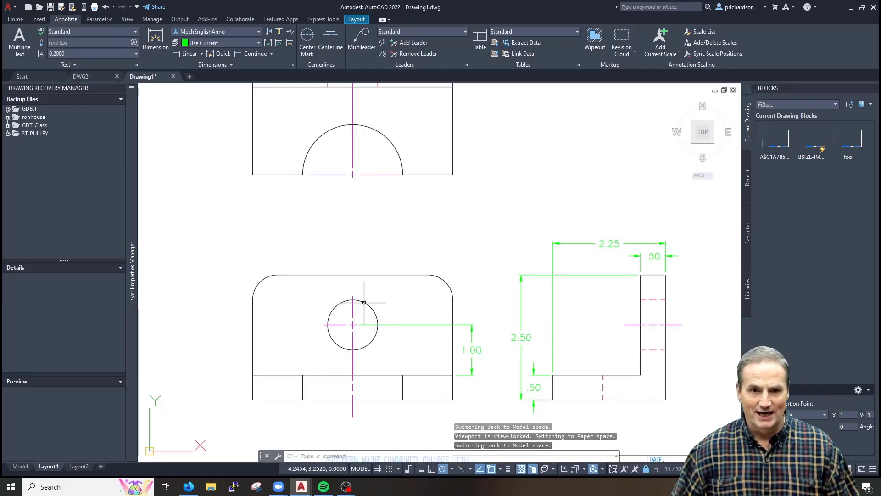
click(447, 281)
key(Escape)
key(Escape)
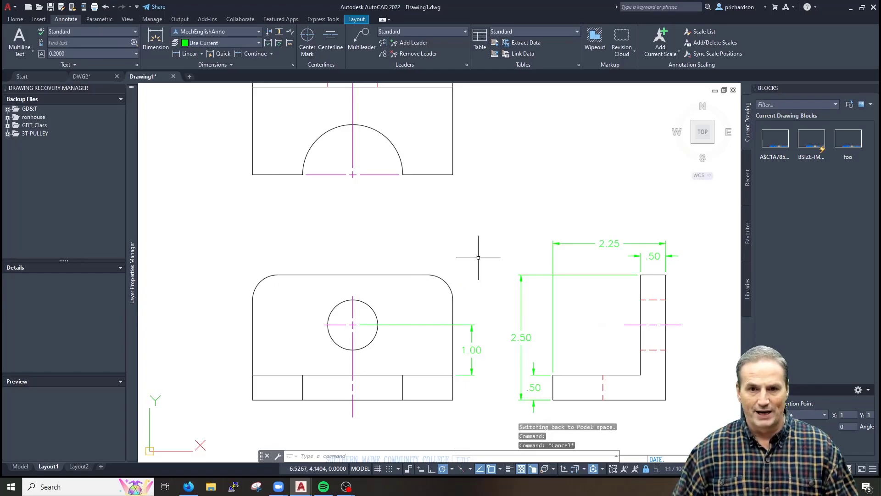
scroll(447, 297, up, 2)
text(ddi)
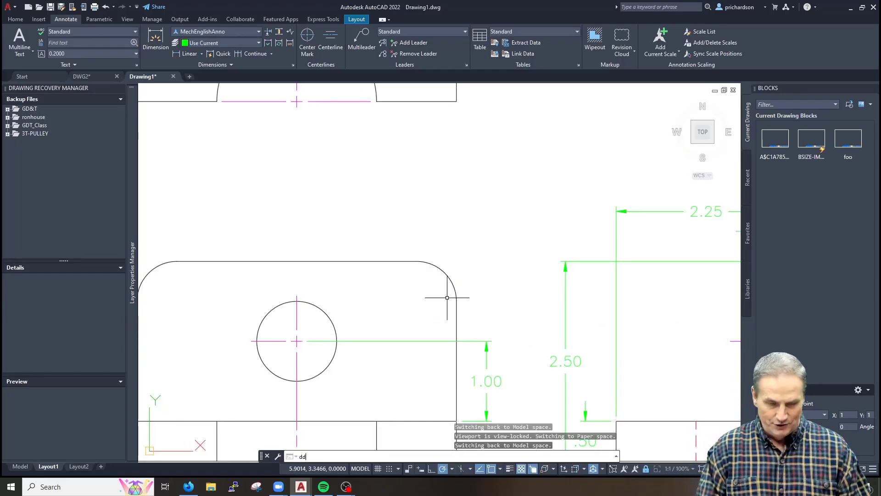
key(Return)
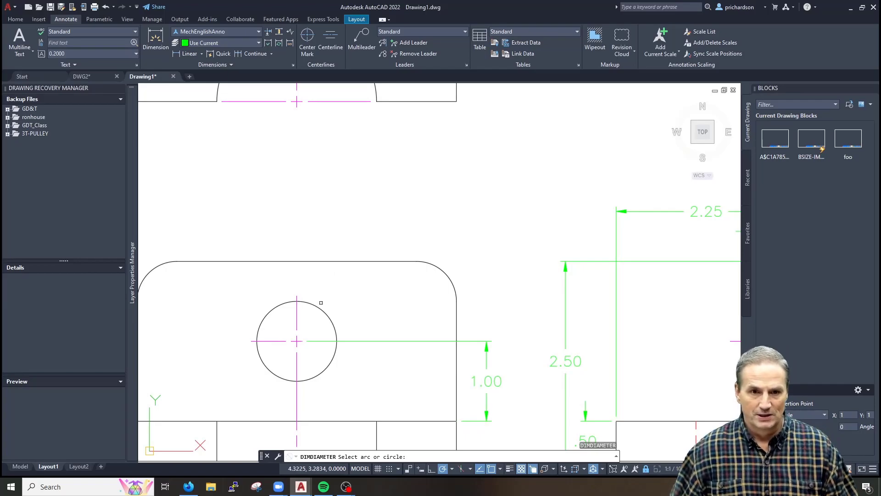
click(322, 305)
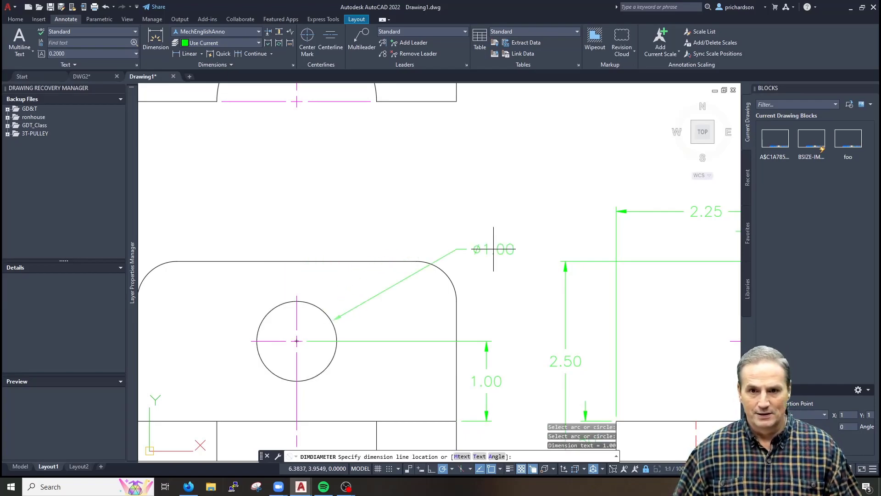
scroll(589, 236, down, 2)
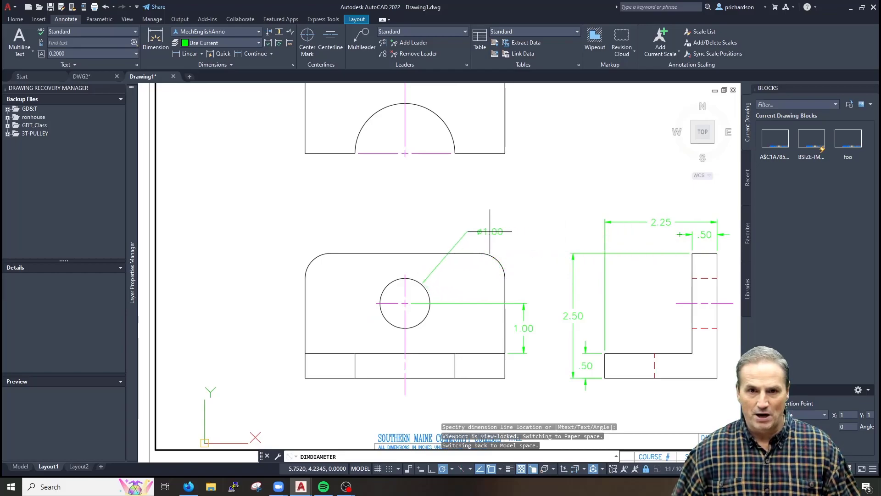
click(461, 234)
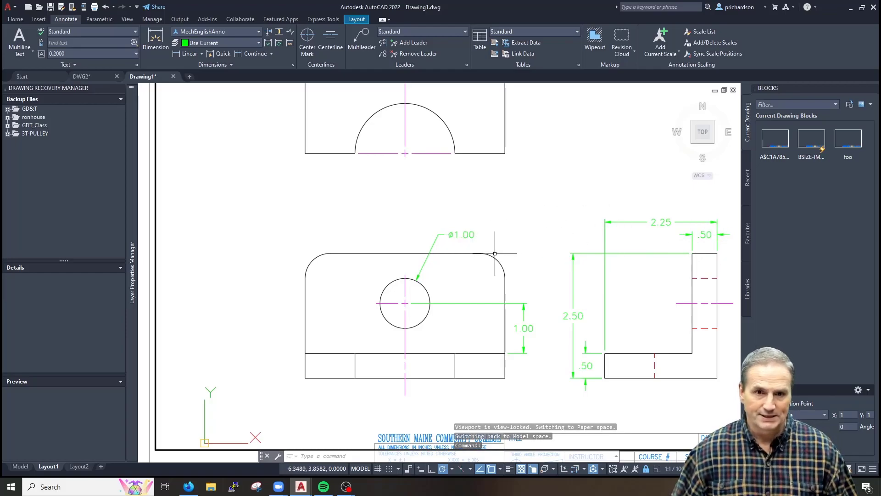
scroll(454, 257, up, 2)
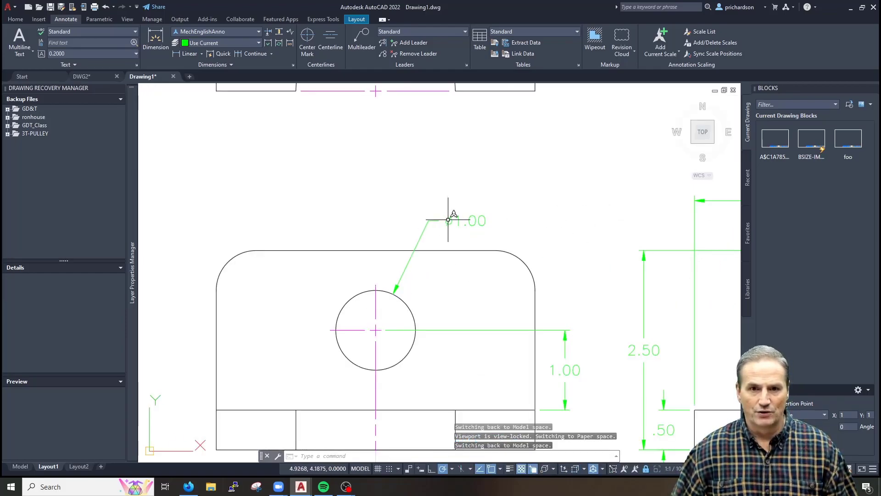
click(449, 219)
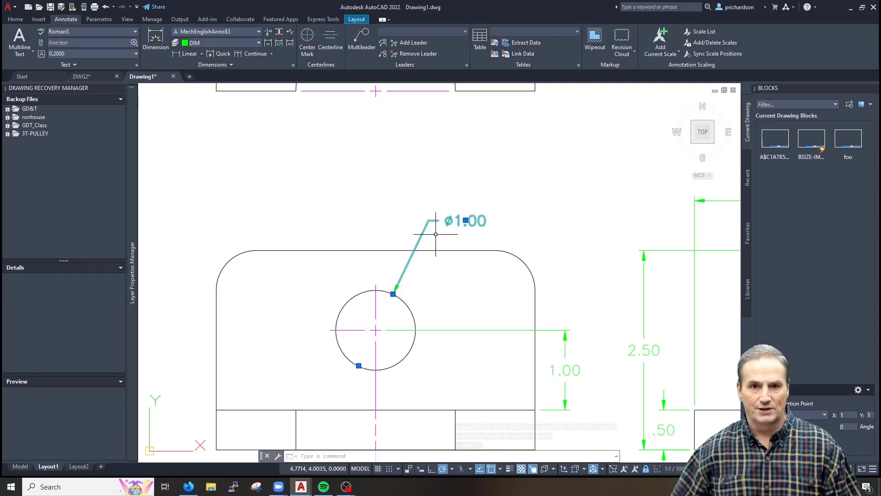
click(466, 220)
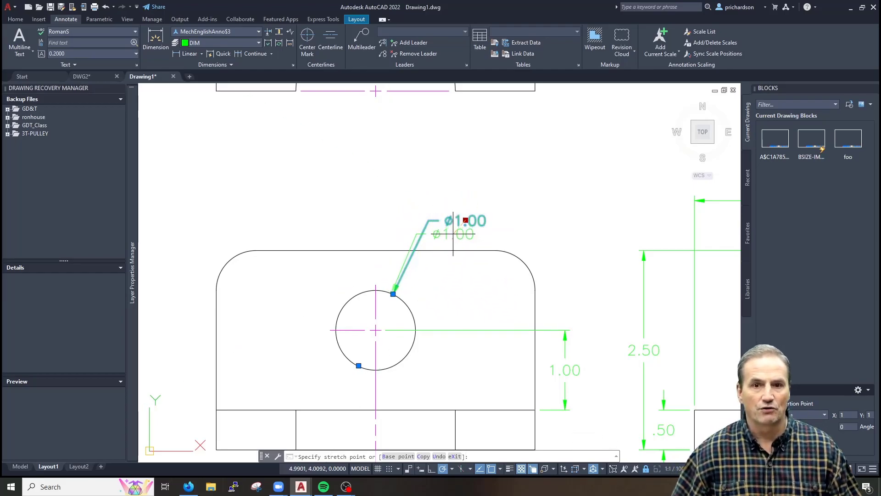
key(Escape)
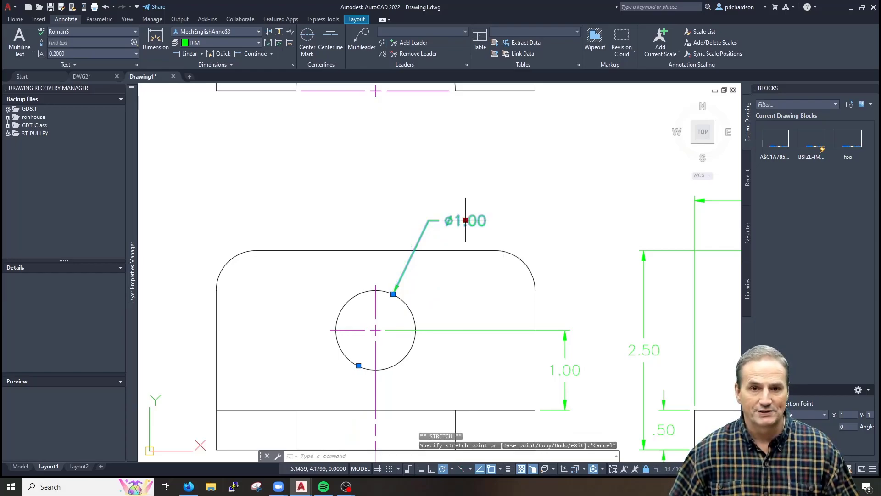
click(465, 220)
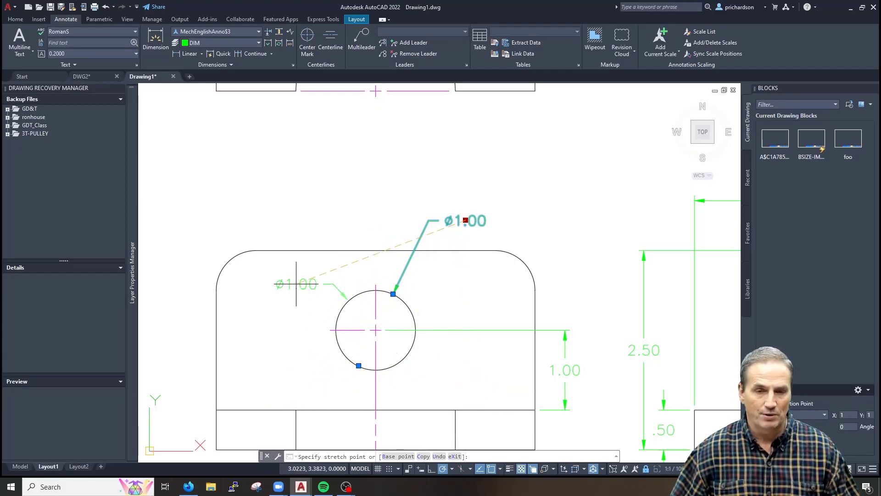
key(Escape)
key(Escape)
key(Escape)
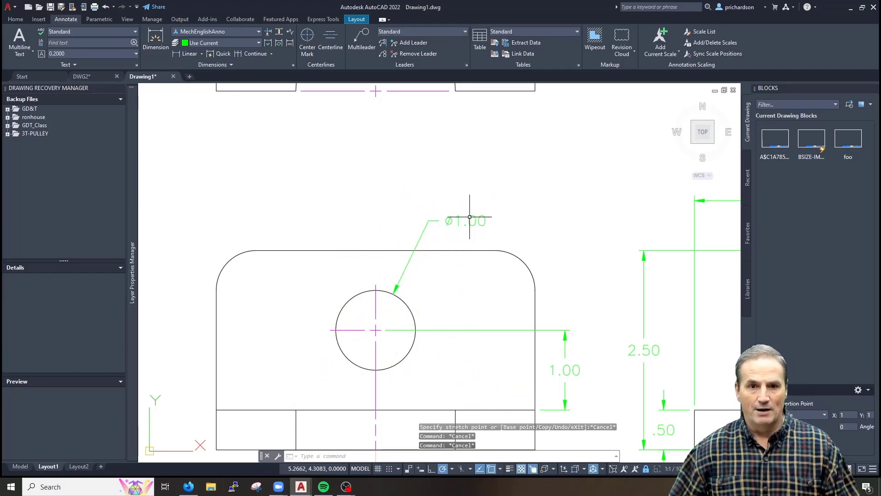
key(Escape)
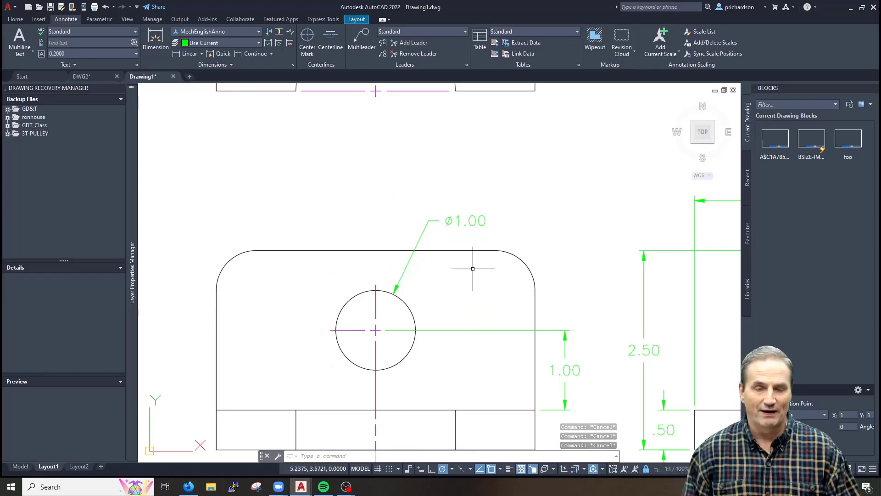
scroll(463, 276, down, 2)
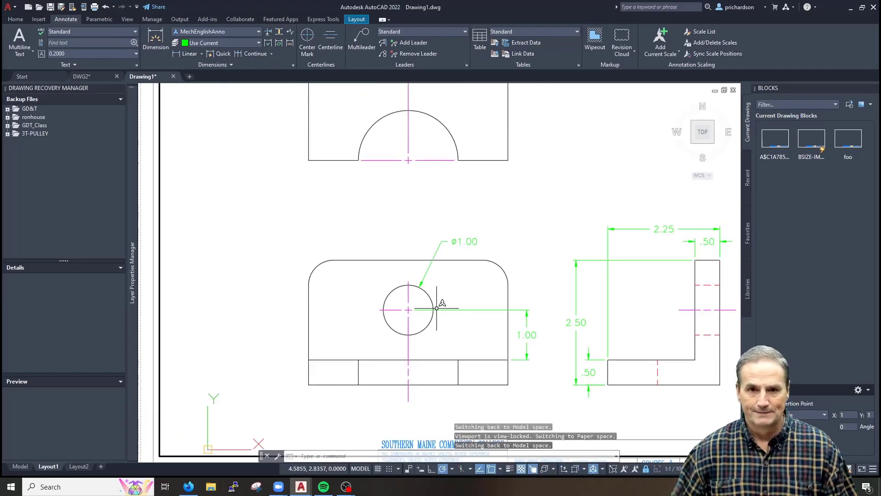
Begin a DIMRADIUS on the rounded top-right corner arc, then cancel it
text(dra)
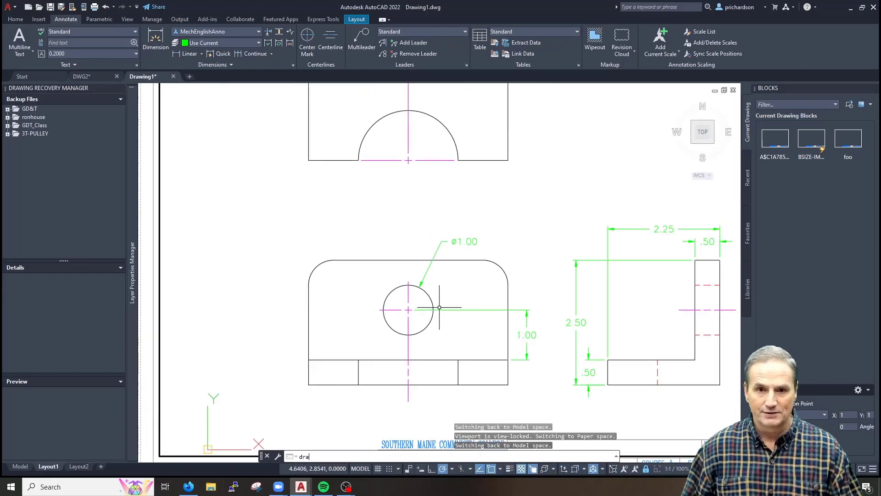
key(Return)
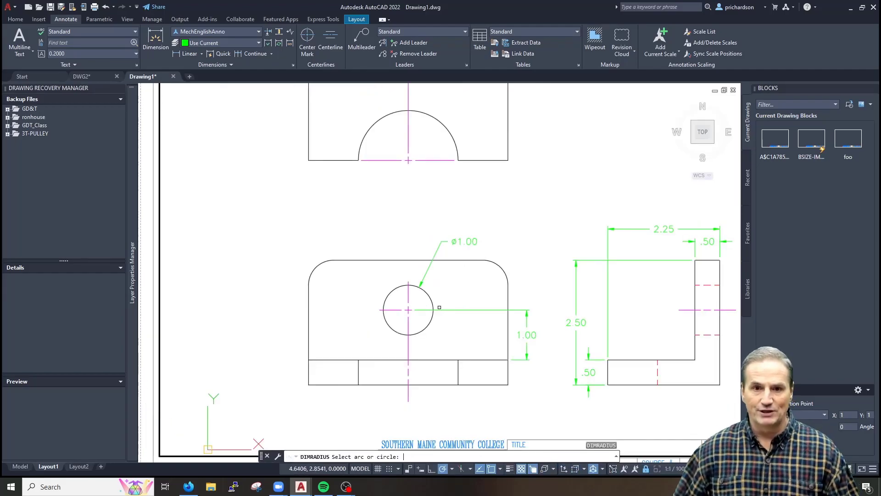
click(201, 54)
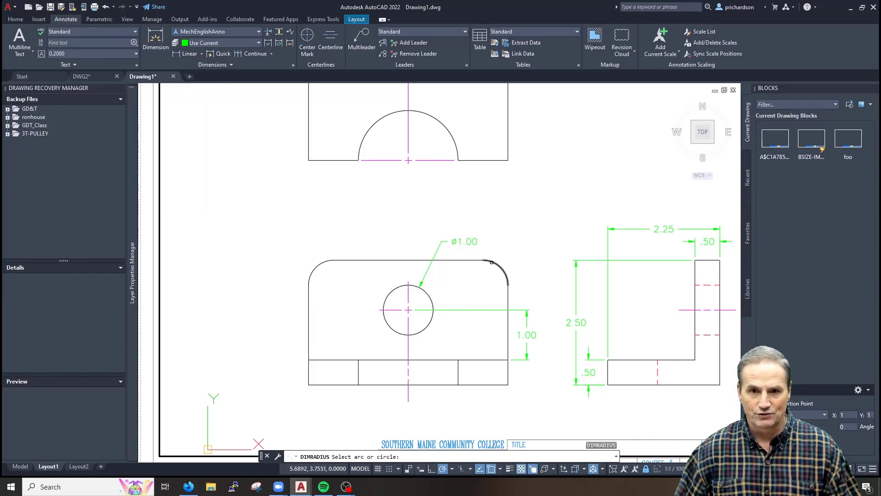
click(492, 262)
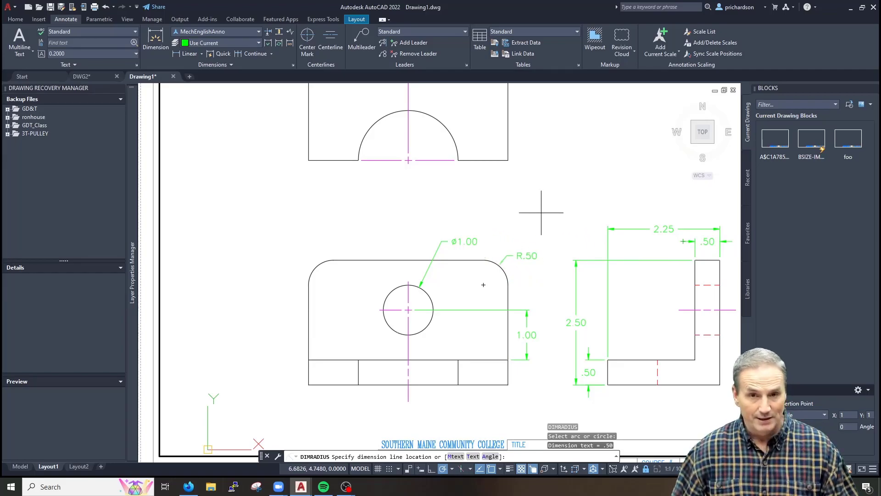
key(Escape)
key(Escape)
Set the MechEnglishAnno Radius substyle's Fit to place text manually beside the dimension line
text(d)
key(Return)
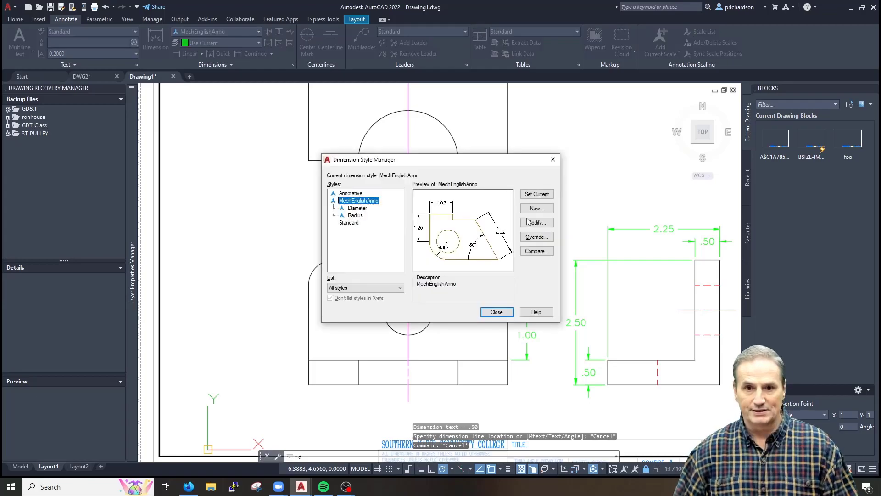
click(350, 217)
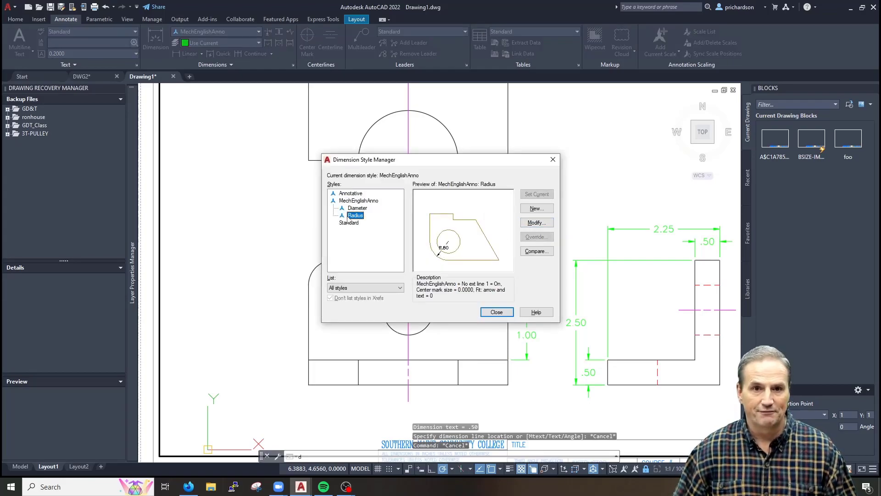
click(536, 223)
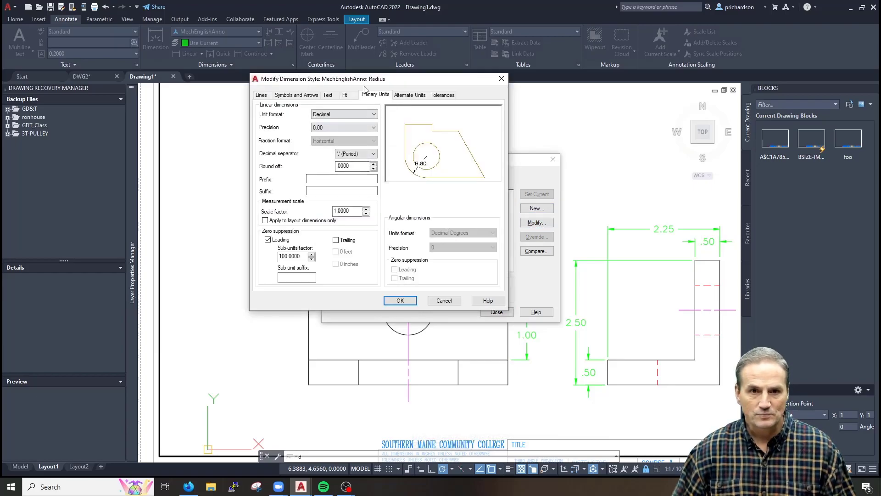
click(344, 95)
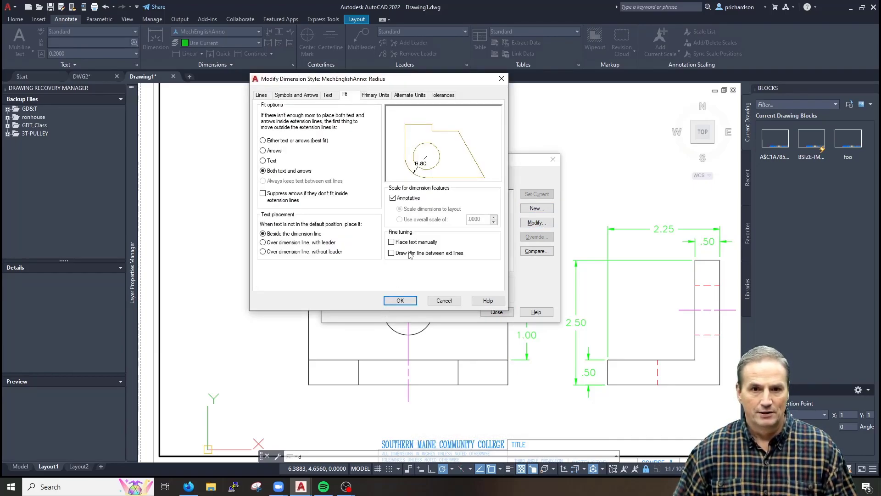
click(397, 302)
key(Return)
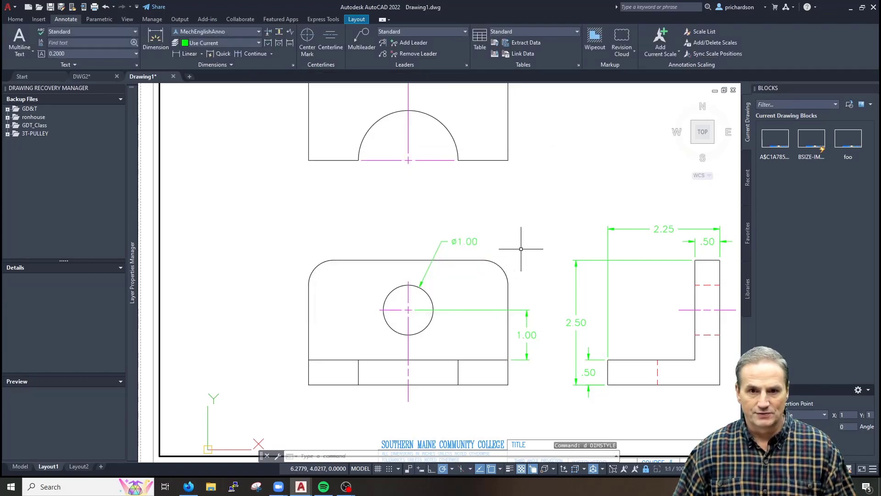
text(dra)
key(Return)
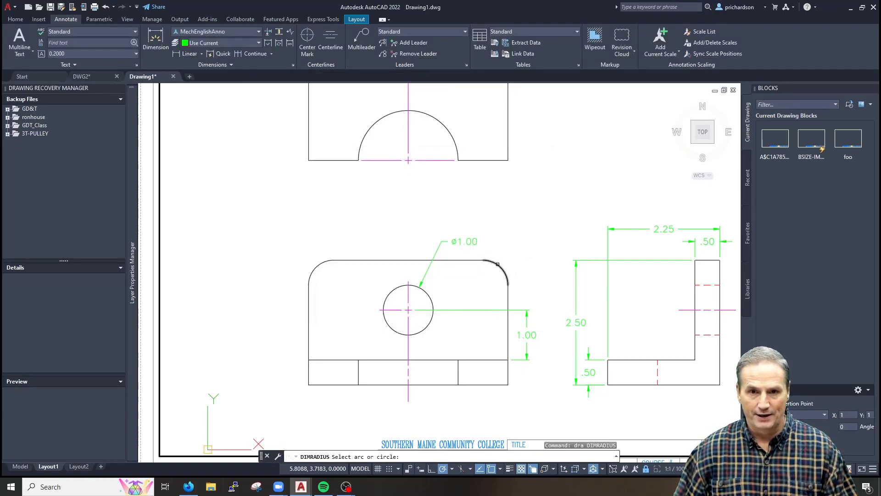
Place an R.50 radius dimension above the lower view's rounded top-right corner
click(500, 267)
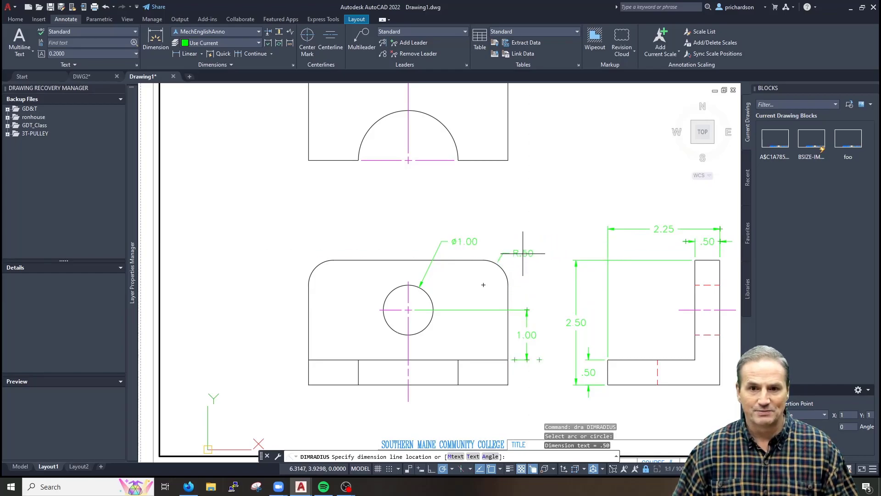
click(527, 240)
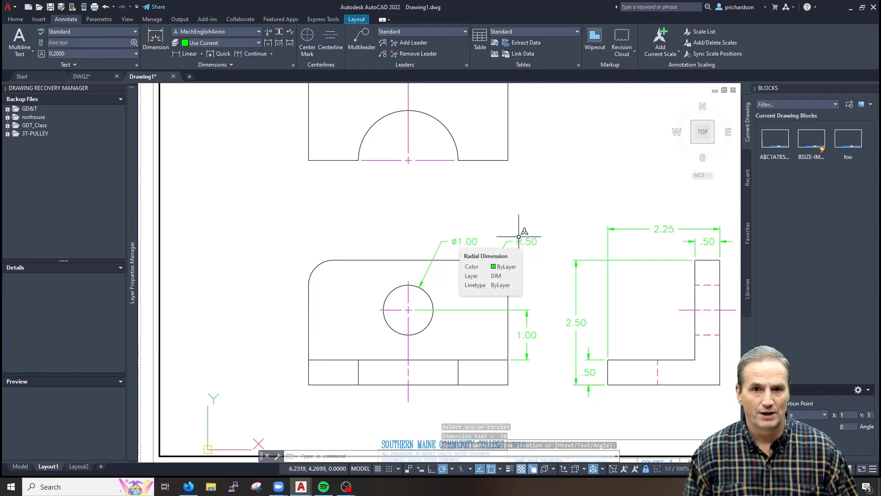
key(Escape)
key(Escape)
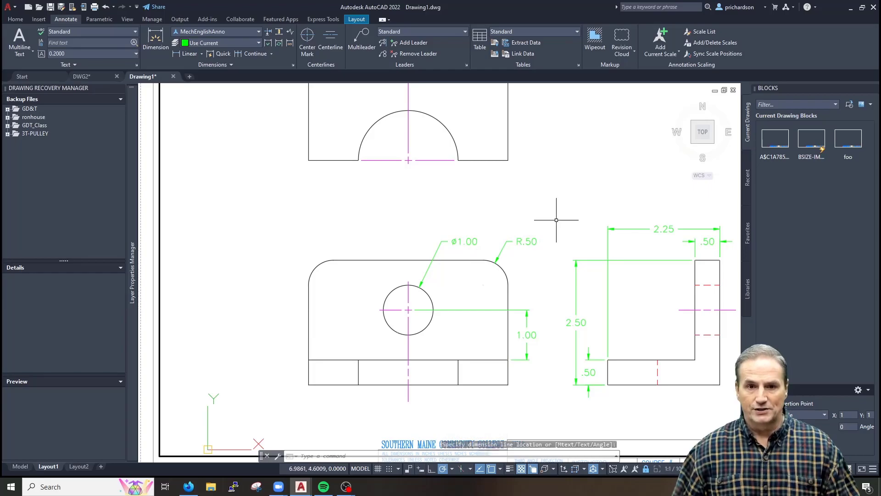
scroll(521, 216, down, 3)
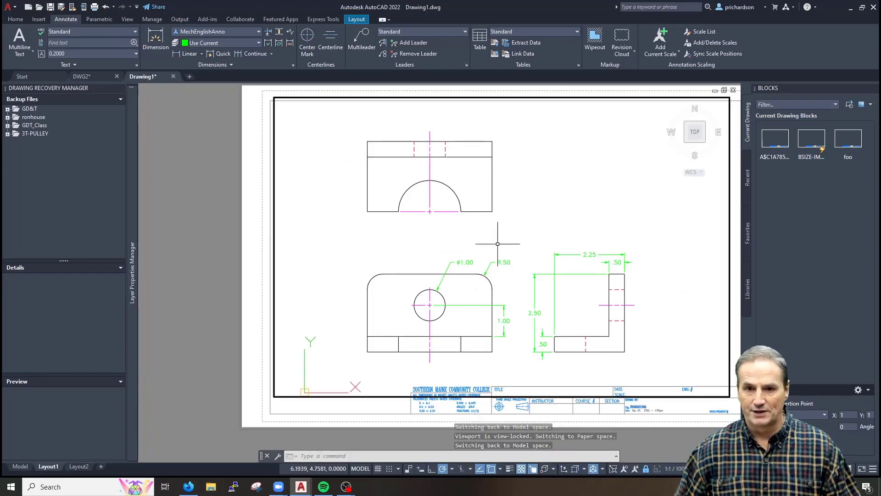
Add a 2.00 linear dimension from the arc centre to the upper view's lower-right corner
scroll(440, 221, up, 2)
key(Escape)
middle_drag(441, 244, 442, 259)
text(dli)
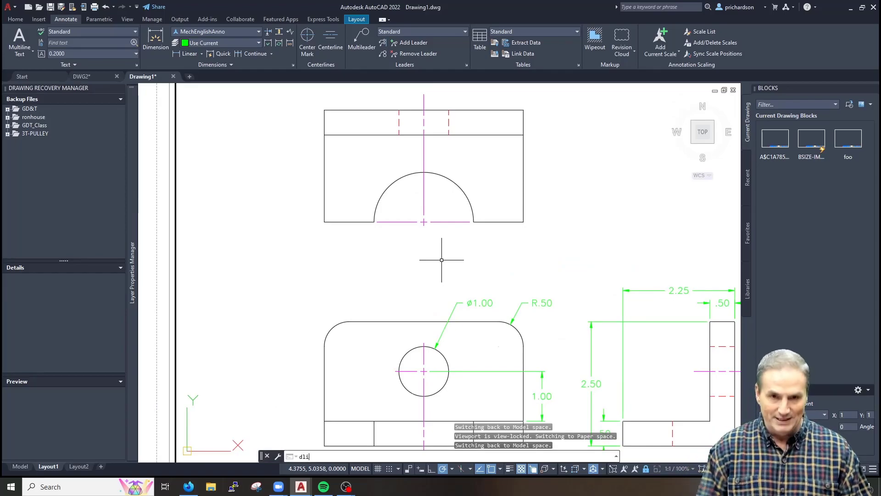
key(Return)
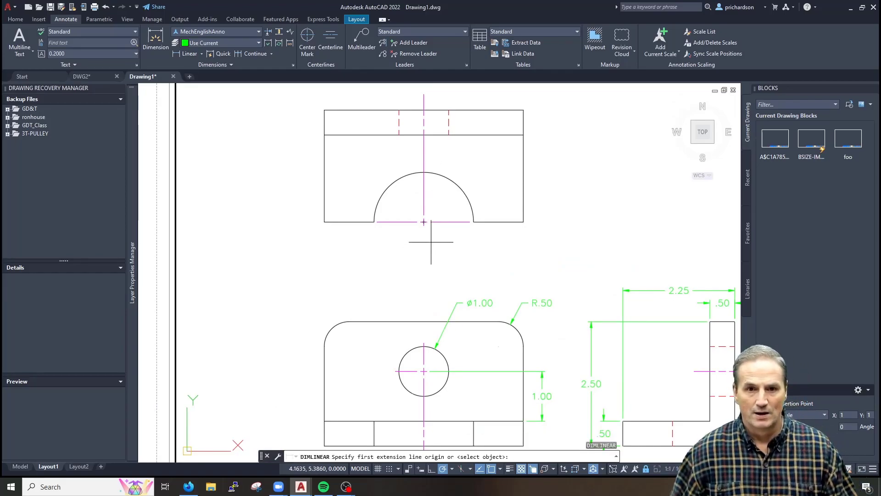
click(423, 222)
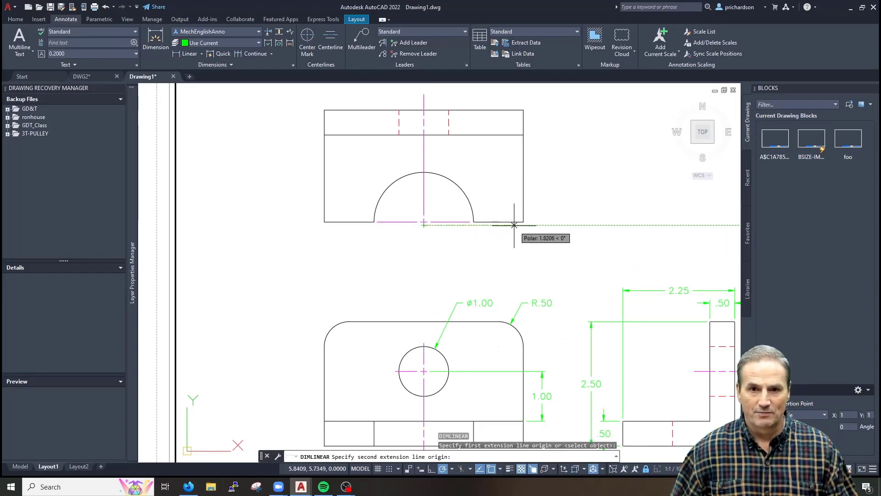
click(522, 221)
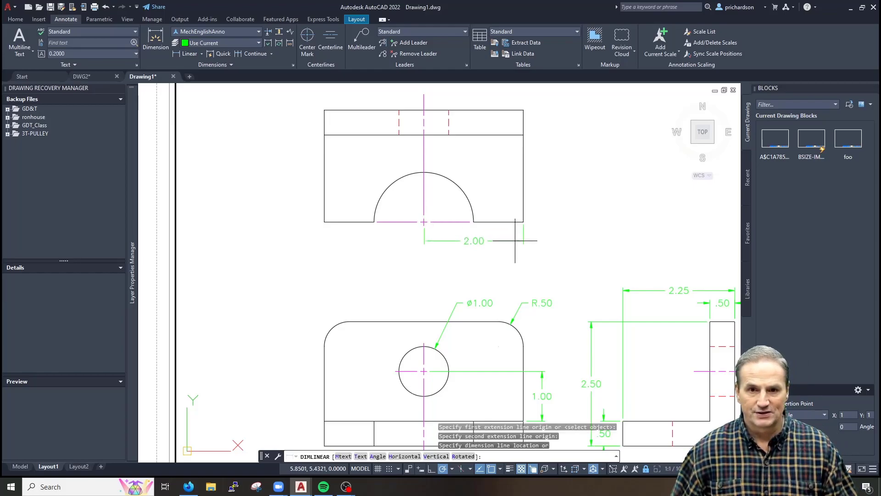
click(515, 243)
Add a 4.00 baseline width dimension from the 2.00 dimension to the lower-left corner
text(dba)
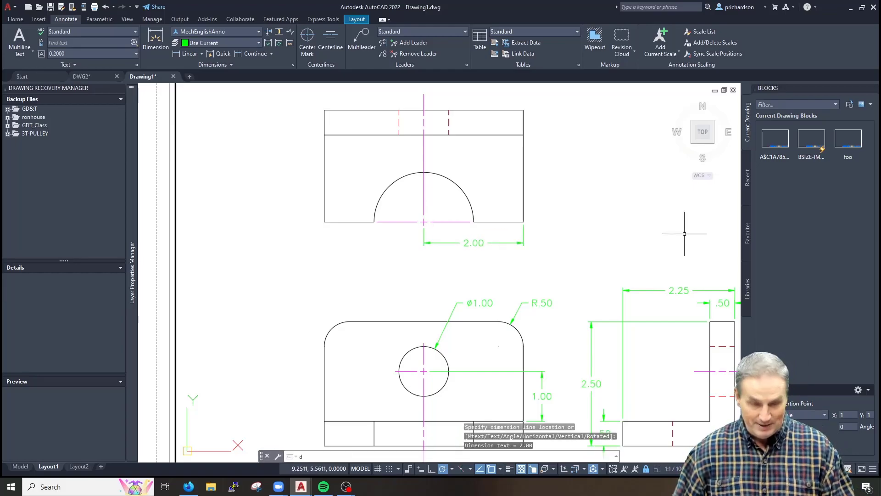
key(Return)
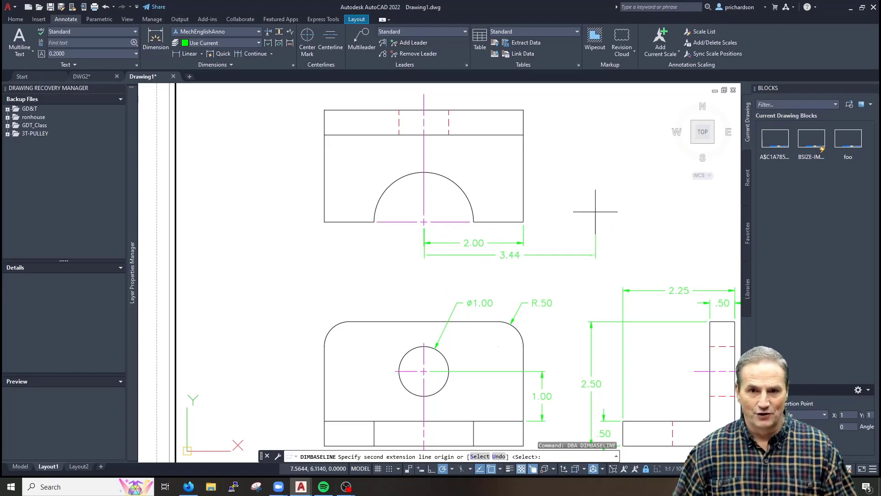
text(s)
key(Return)
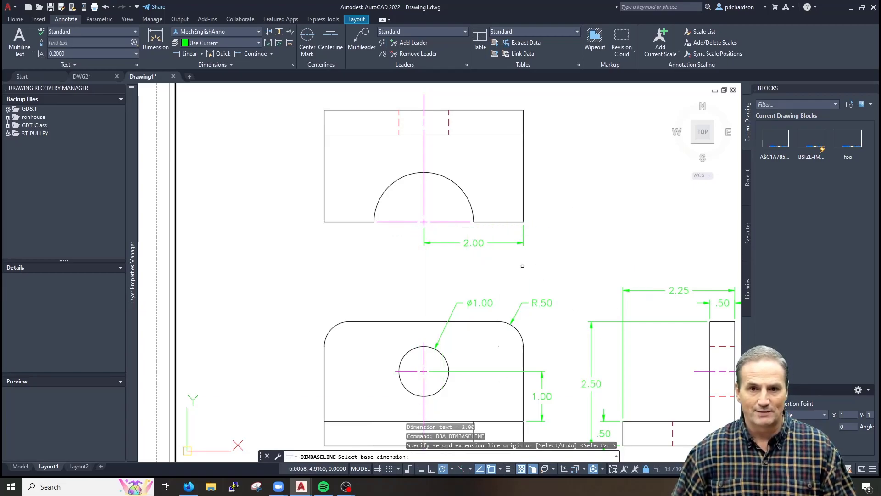
click(524, 232)
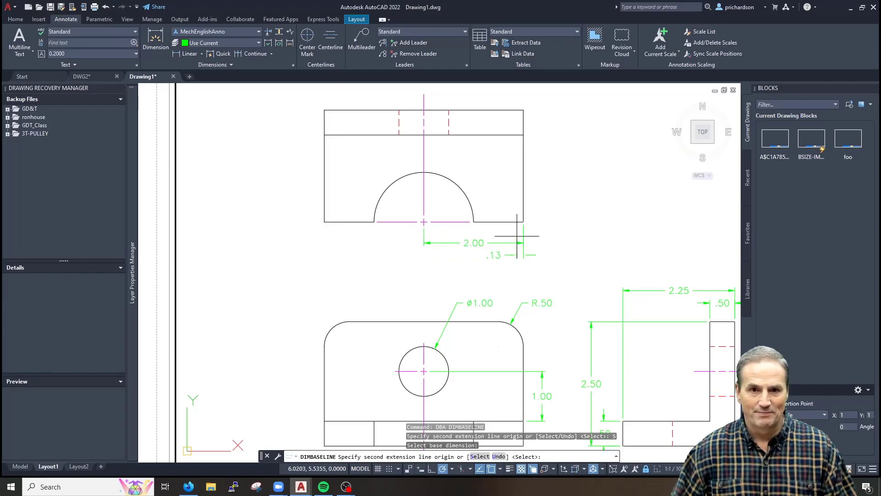
click(324, 222)
key(Escape)
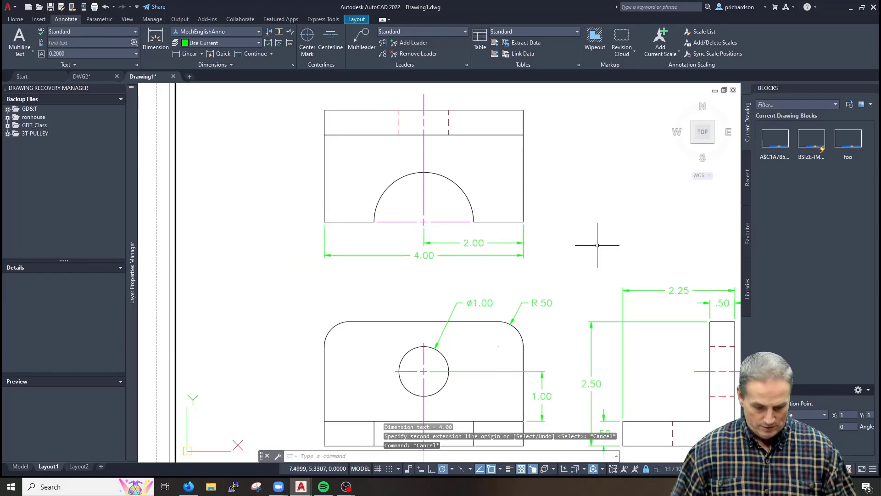
Dimension the upper view's semicircular cutout with an R1.00 radius
text(dra)
key(Return)
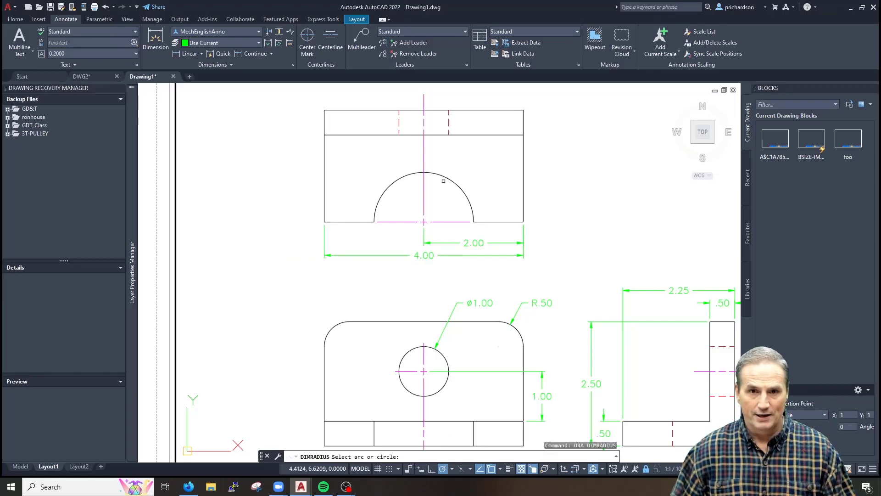
click(458, 188)
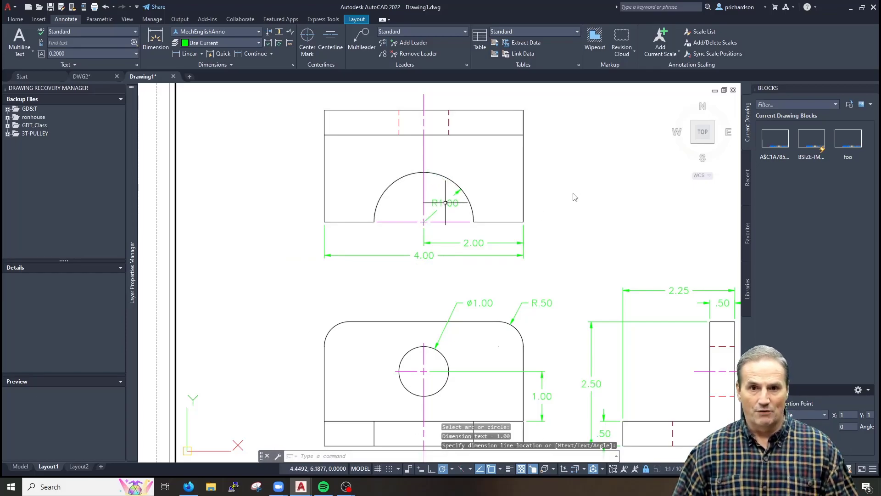
key(Escape)
key(Escape)
scroll(550, 269, down, 2)
middle_drag(547, 269, 419, 262)
double_click(419, 262)
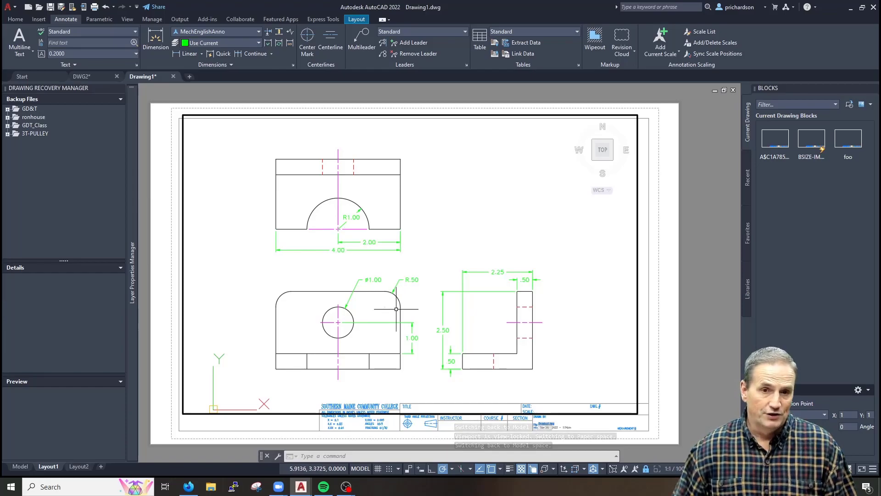
scroll(406, 306, up, 2)
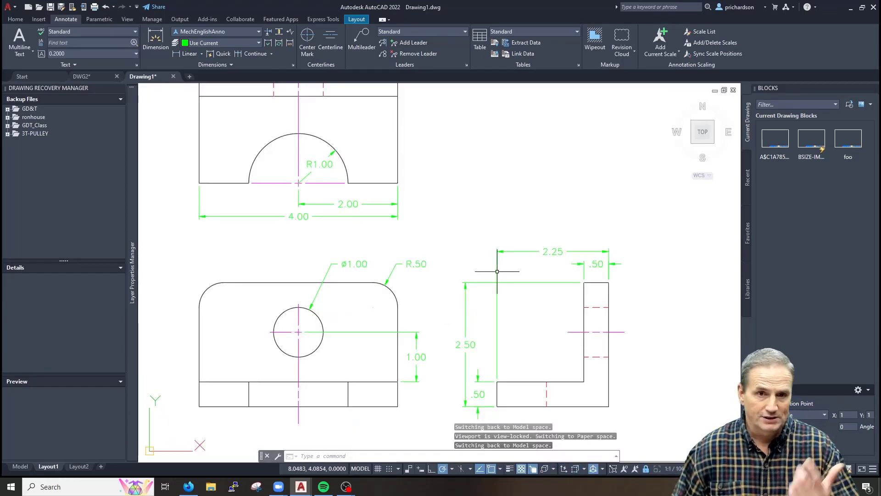
mouse_move(465, 308)
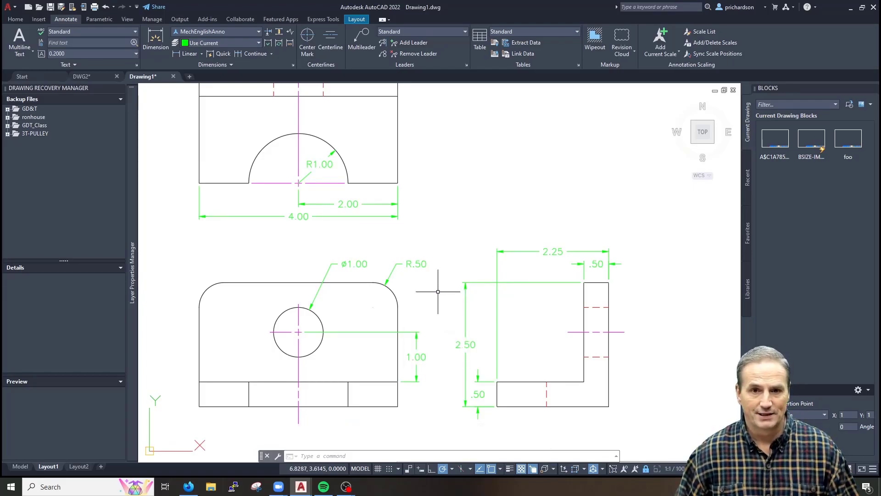
scroll(442, 290, down, 2)
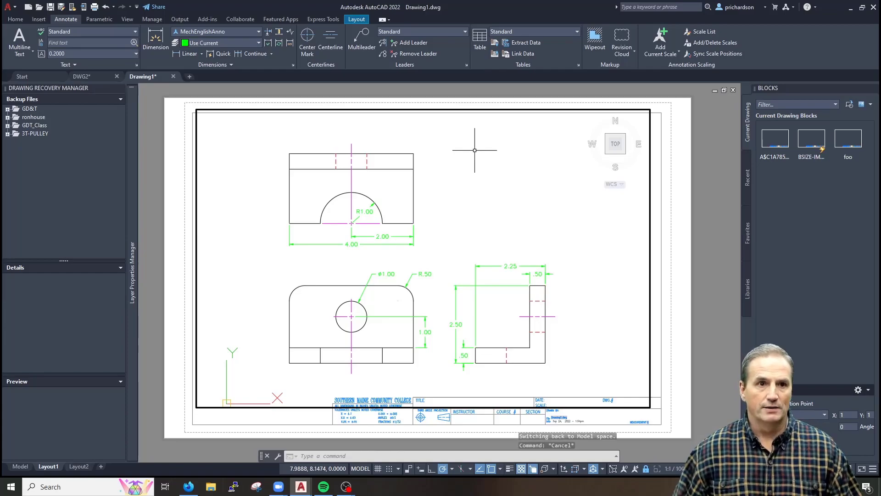
key(Escape)
key(Escape)
Open the DWG3A.dwg drawing
click(15, 9)
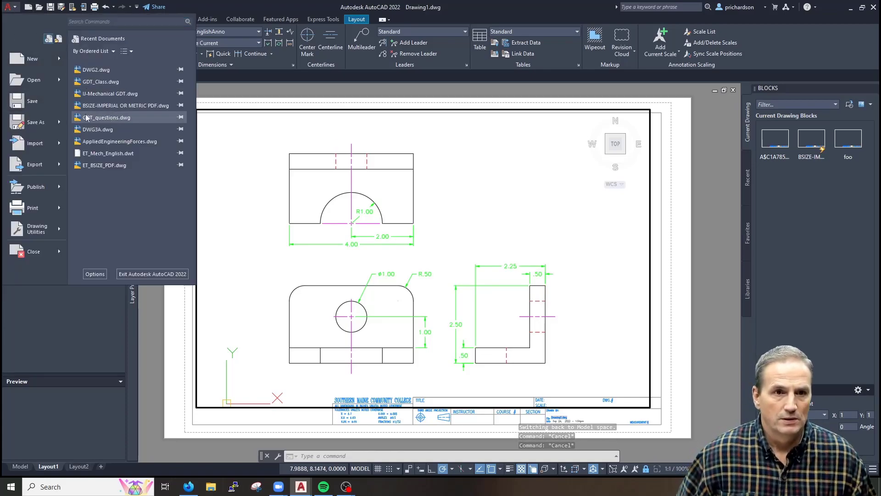
click(33, 82)
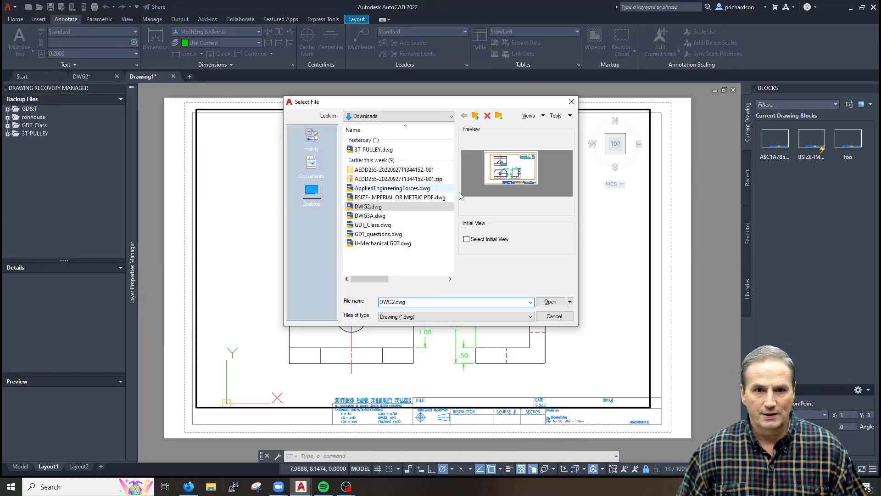
click(367, 215)
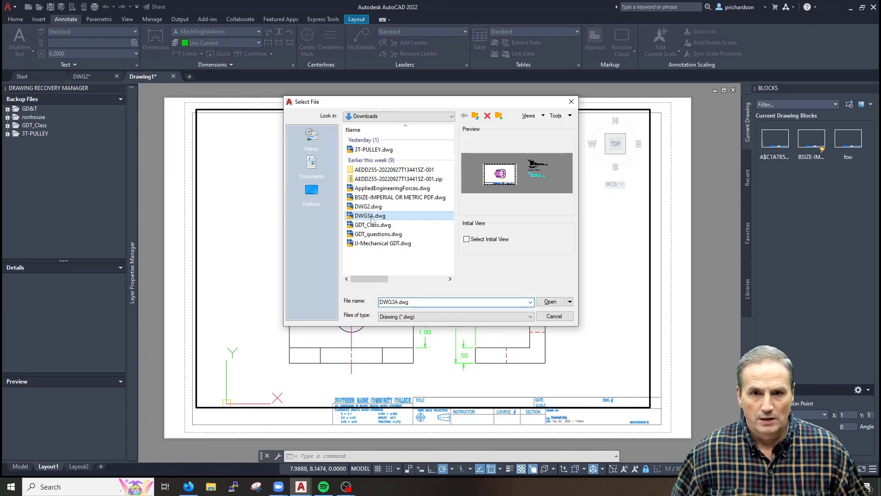
click(551, 301)
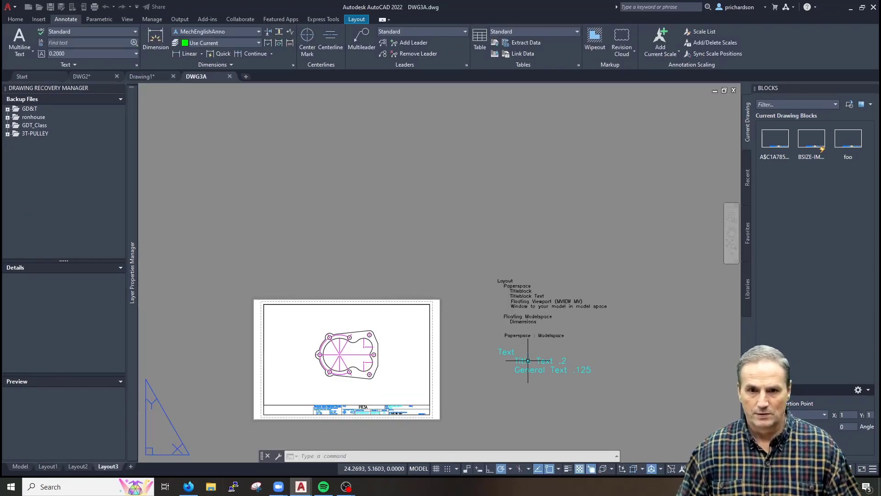
Erase the loose notes text beside the PR3A sheet on Layout3
scroll(510, 322, down, 2)
middle_drag(527, 345, 502, 308)
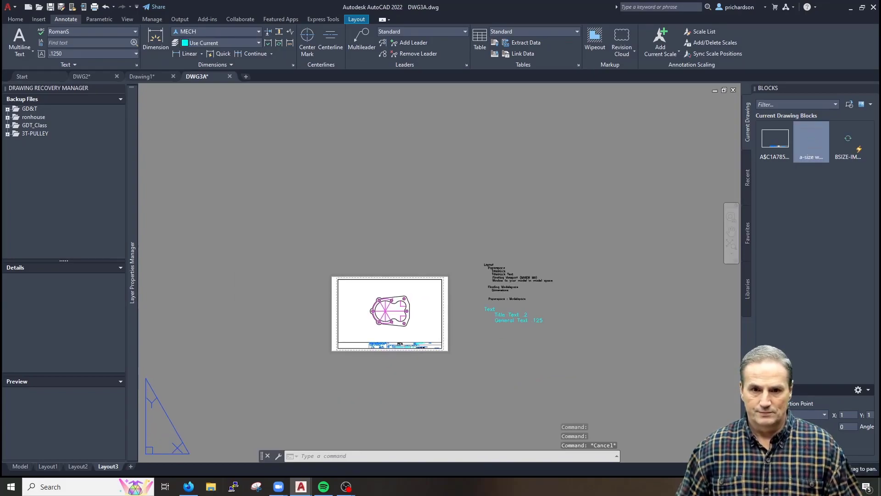
scroll(495, 293, up, 4)
click(666, 177)
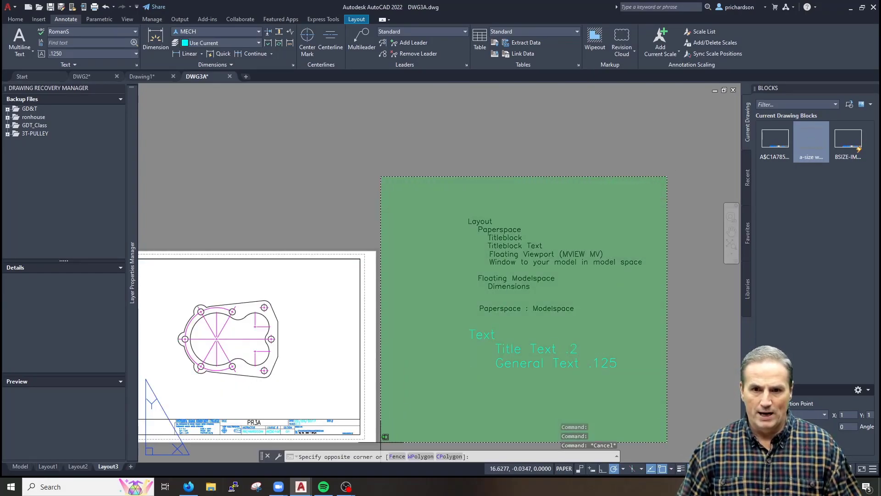
click(399, 429)
text(e)
key(Return)
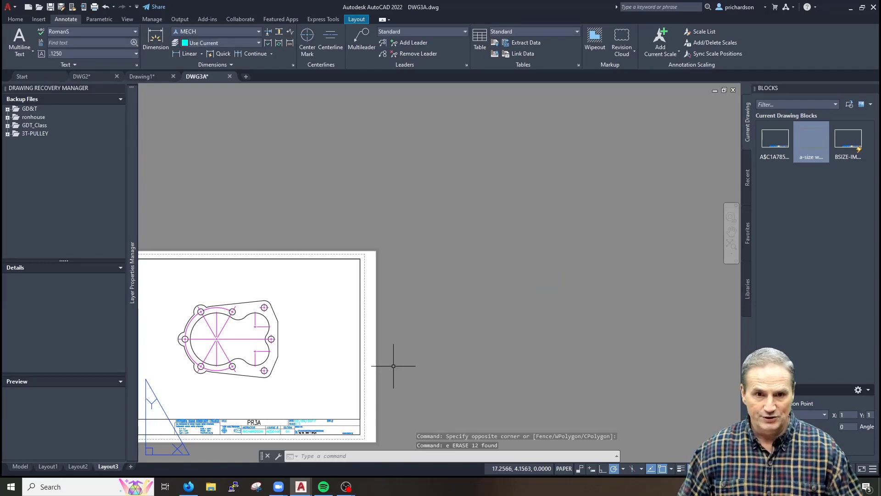
scroll(365, 351, down, 2)
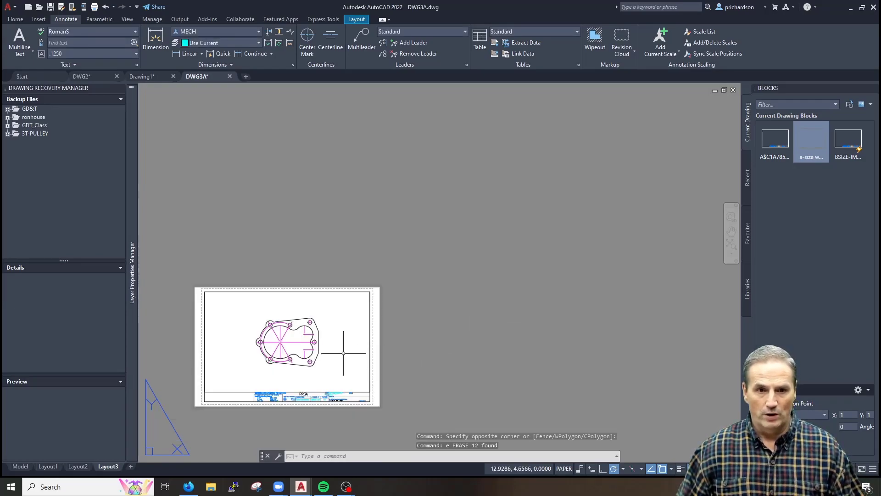
scroll(277, 390, up, 4)
middle_drag(275, 374, 403, 379)
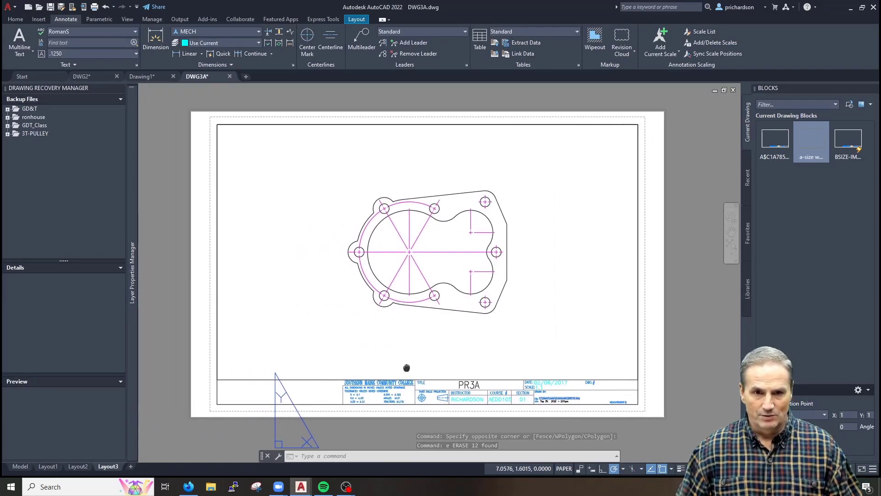
key(Escape)
key(Escape)
text(d)
key(Return)
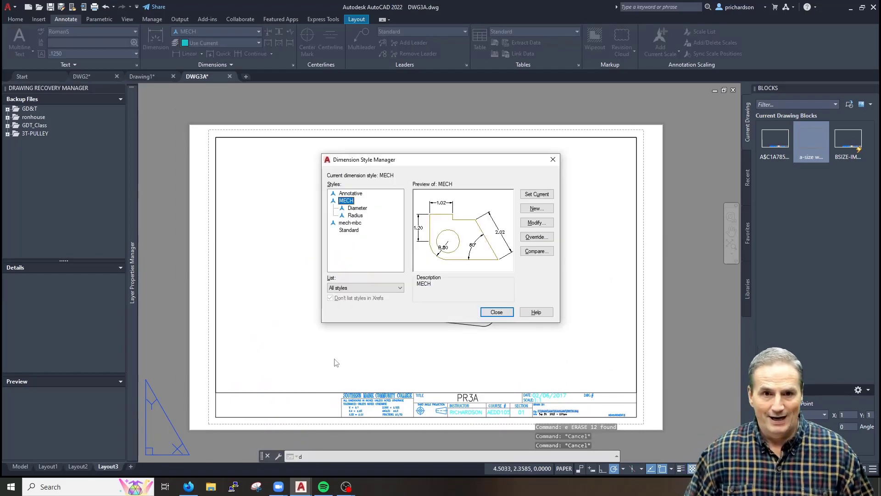
Rename the MECH dimension style to MechEnglishAnno
right_click(347, 201)
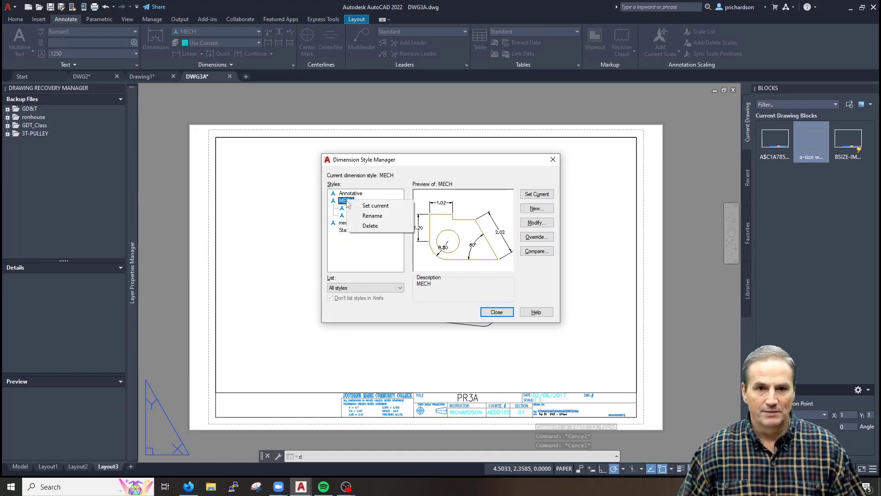
click(384, 218)
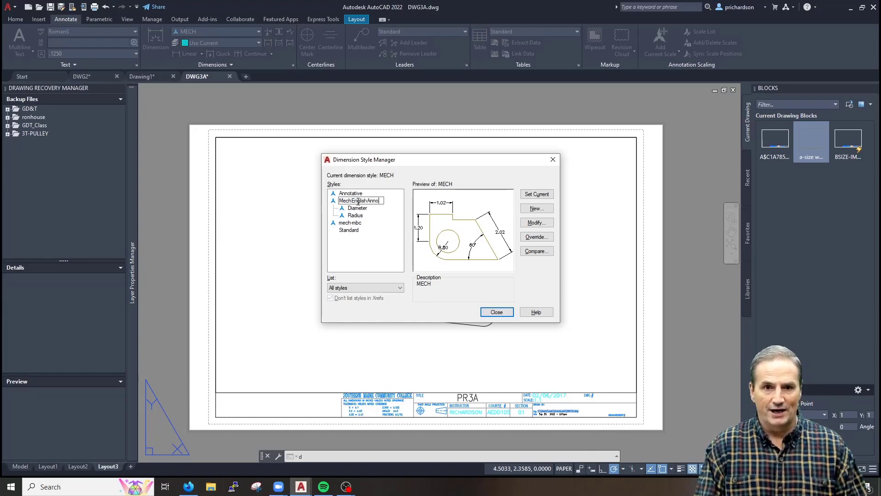
key(Return)
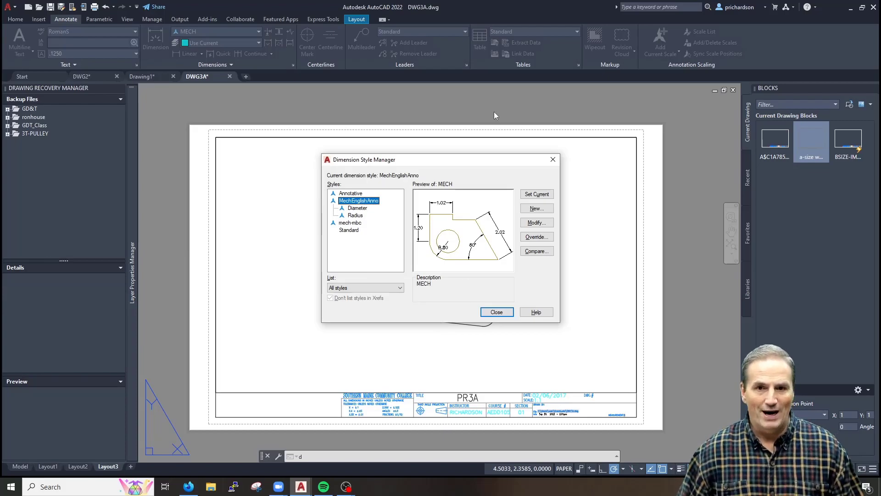
click(556, 161)
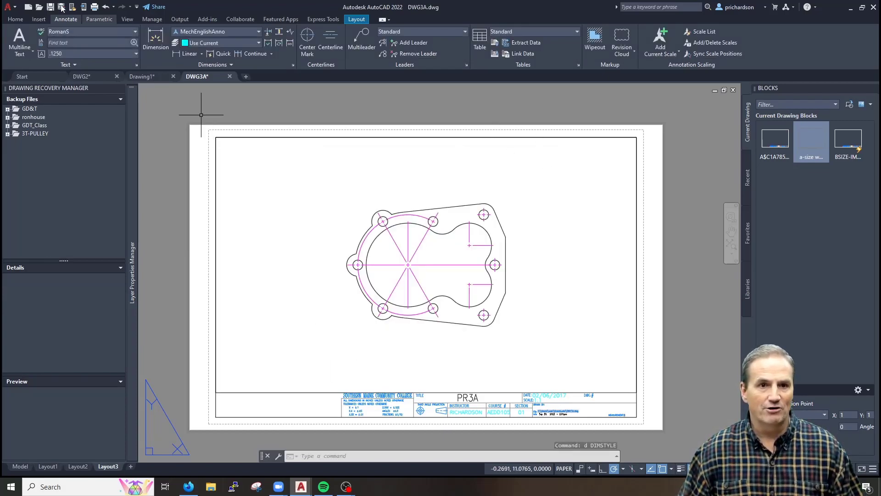
Save DWG3A under its existing name instead of using Save As
click(15, 9)
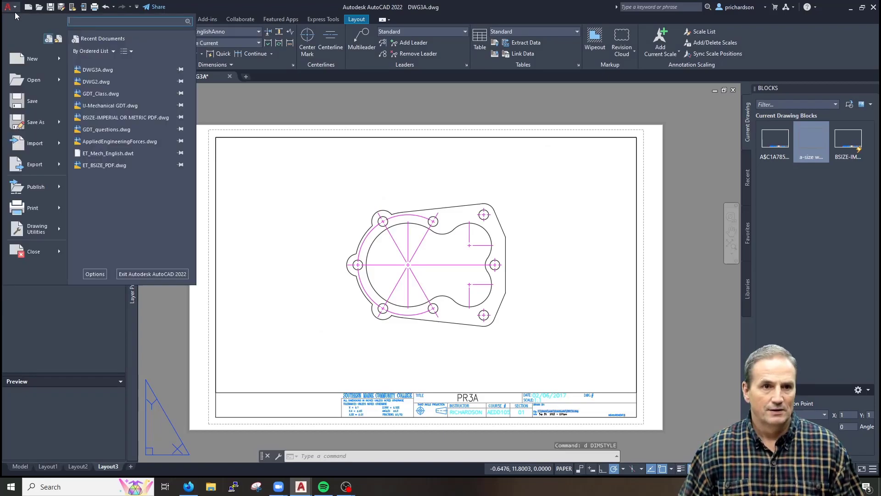
click(35, 123)
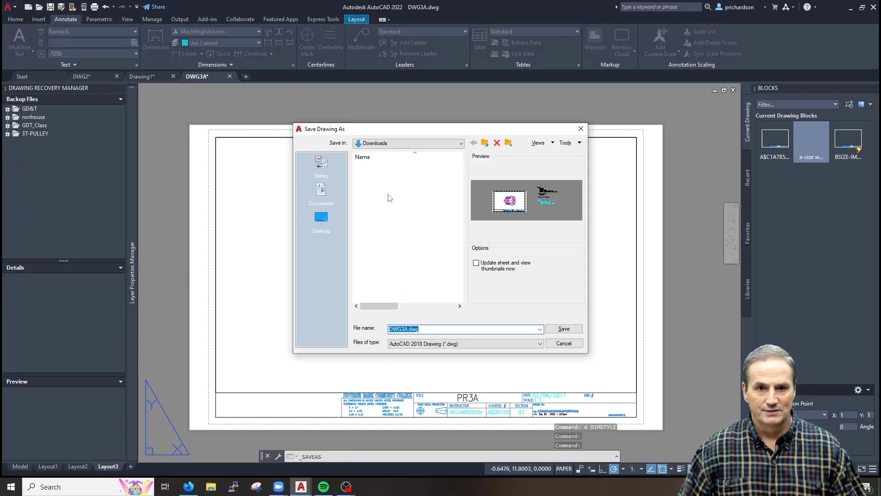
key(Escape)
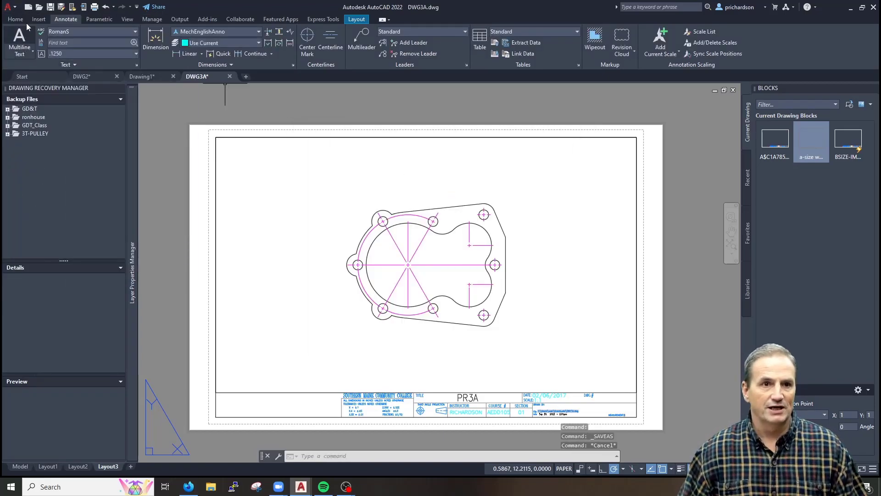
click(52, 8)
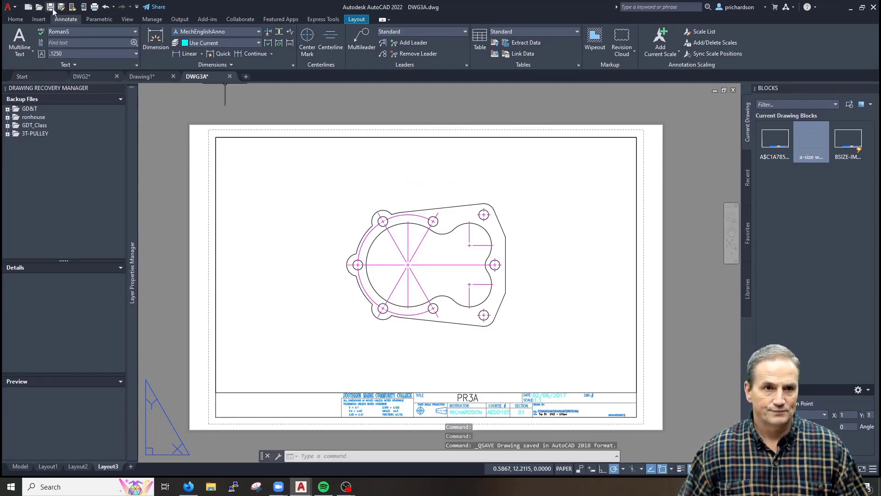
key(Escape)
key(Escape)
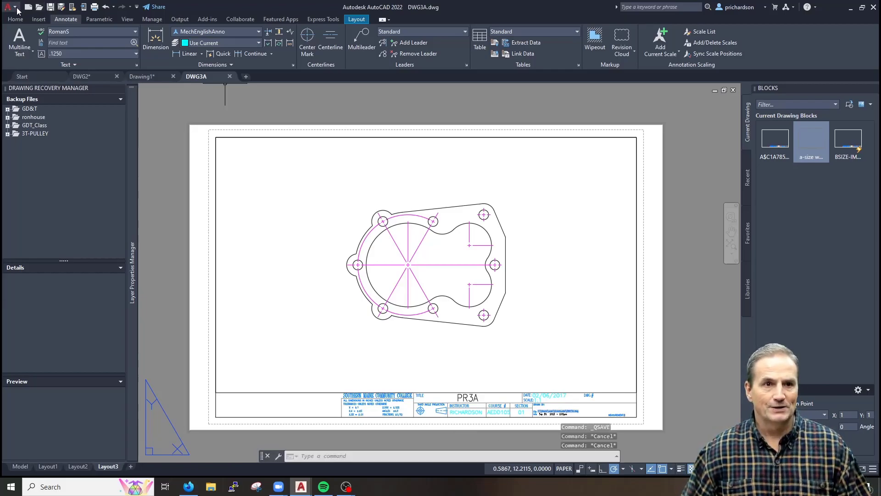
Start a new blank drawing from the acad.dwt template
click(11, 8)
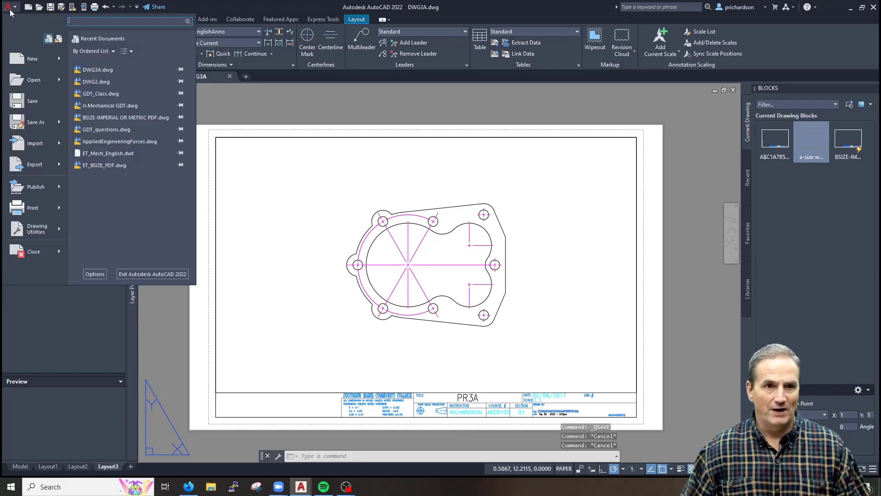
click(30, 60)
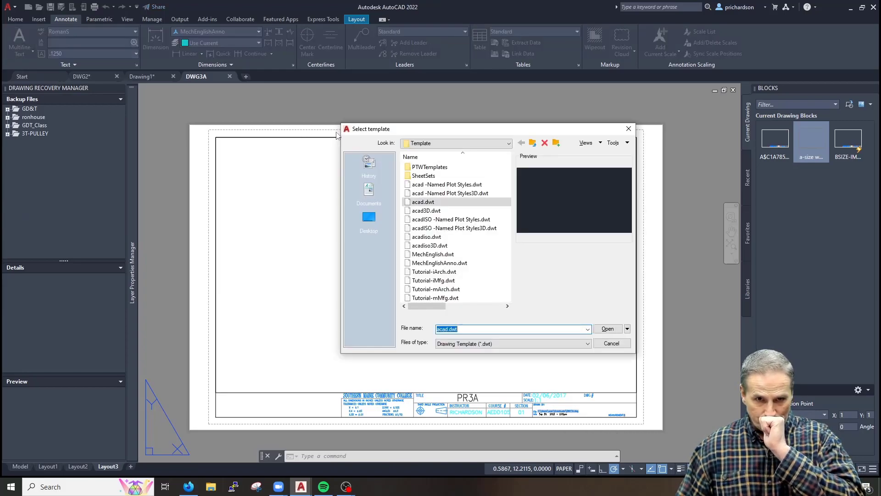
double_click(423, 204)
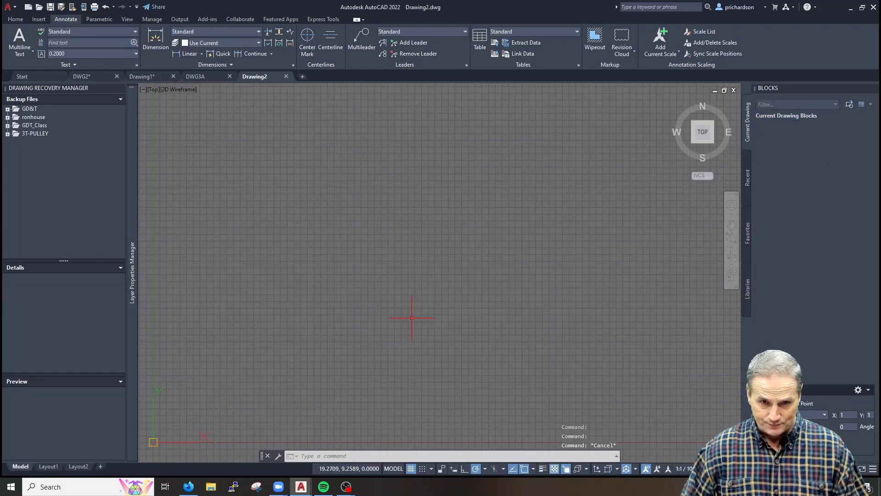
Check that the new drawing has only Standard and Annotative dimension styles
text(d)
key(Return)
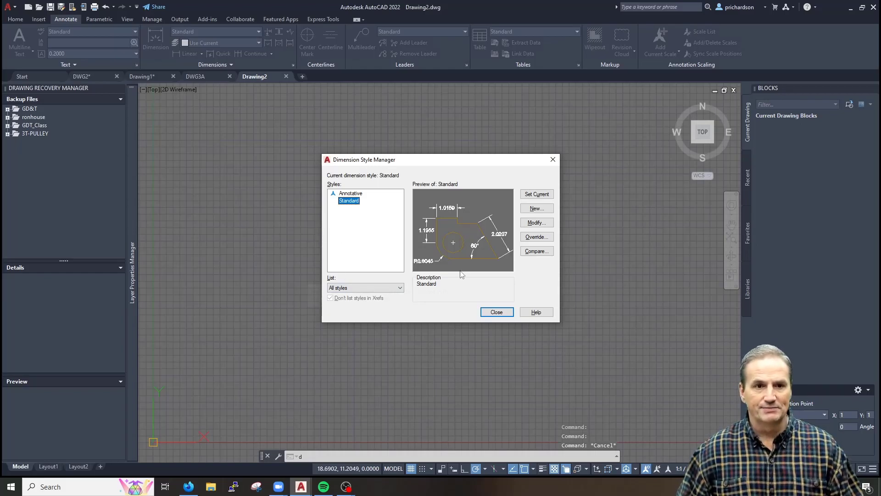
key(Escape)
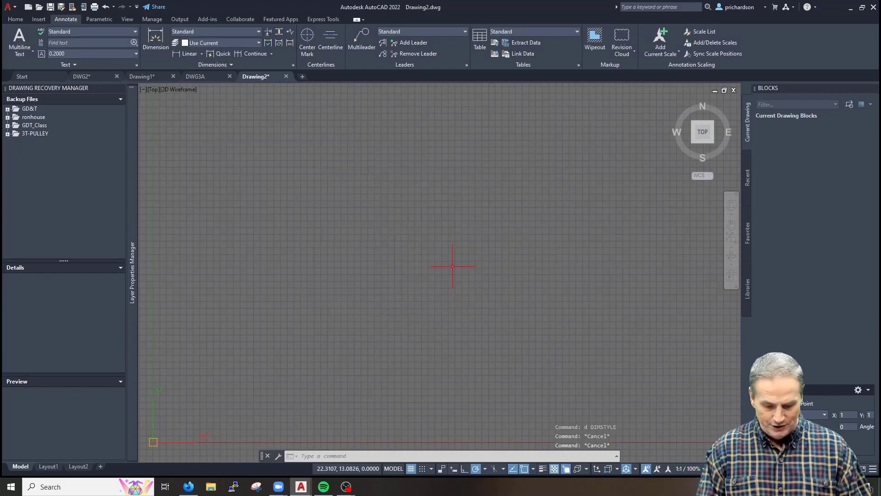
text(aDC)
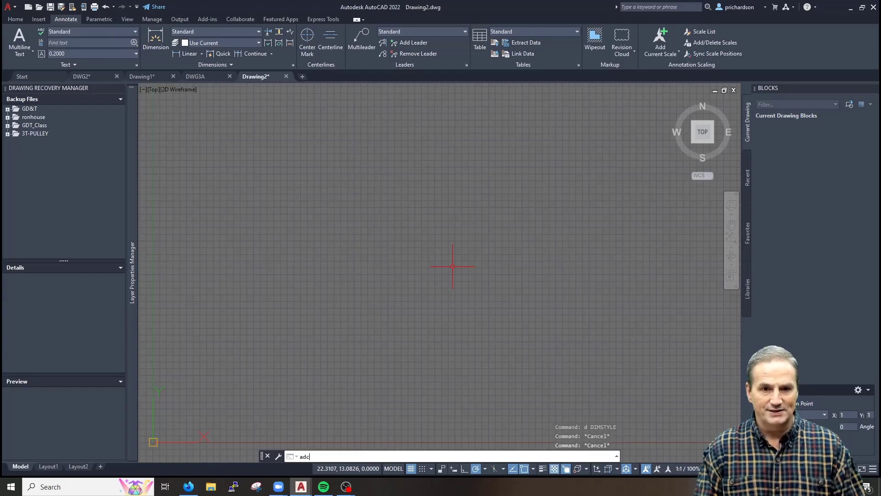
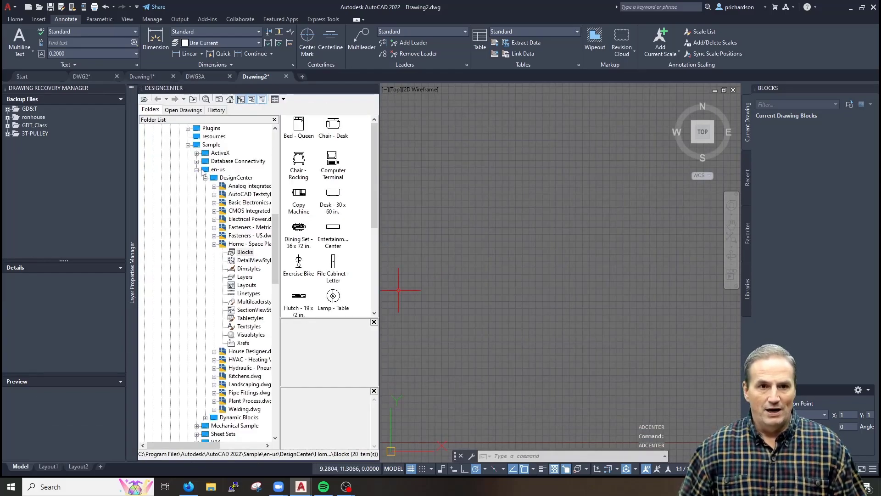
In DesignCenter's Folders tree, collapse the sample folder branch and expand Local Disk (C:)
click(197, 169)
scroll(198, 180, up, 7)
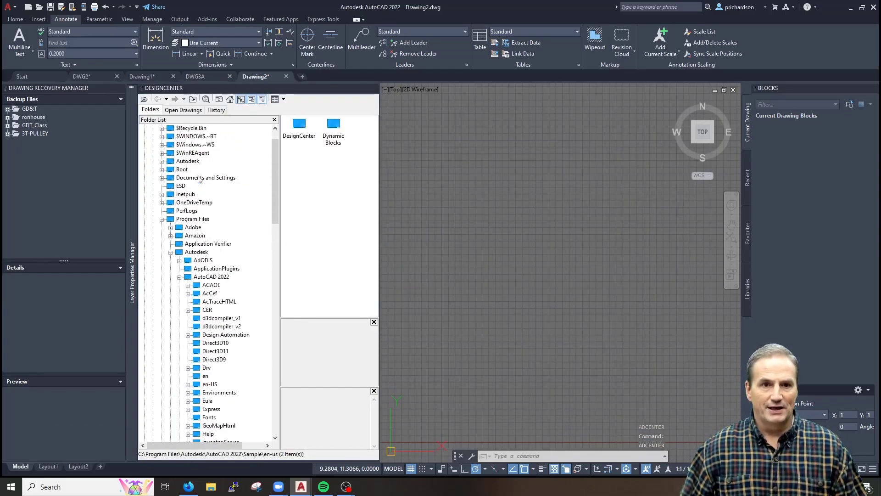
scroll(189, 210, up, 1)
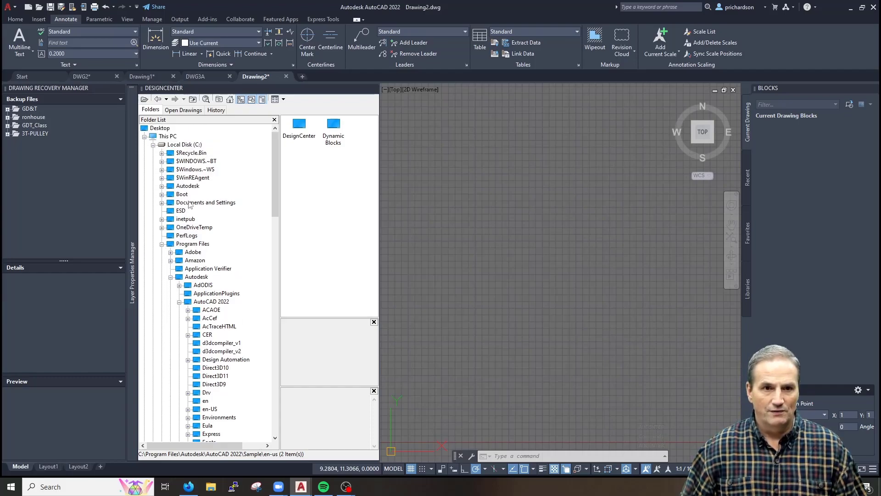
click(153, 145)
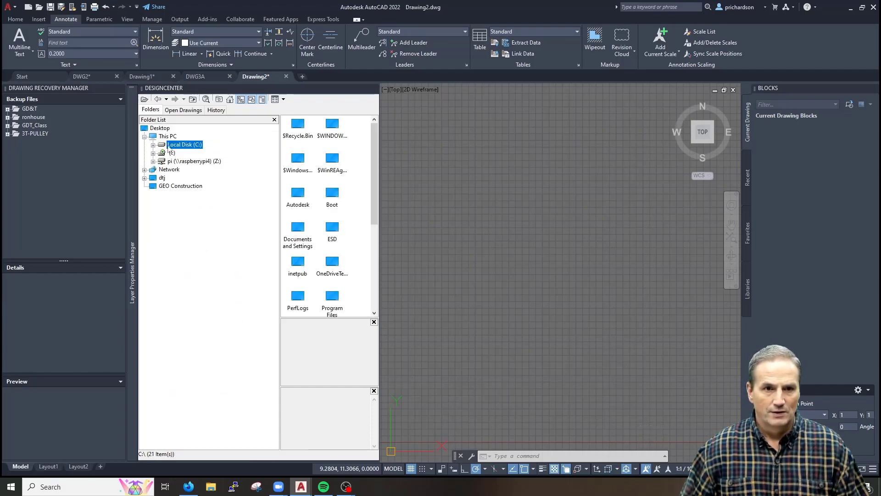
click(153, 145)
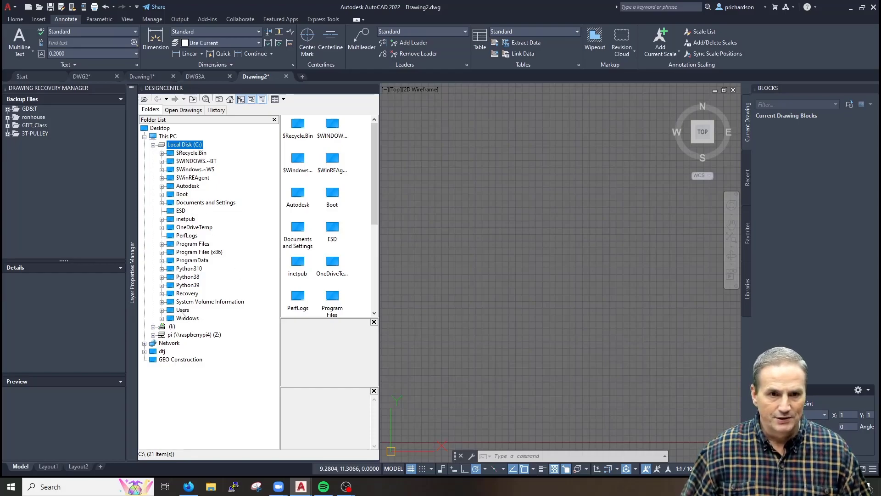
Browse Users > home folder > Downloads and display the contents of DWG3A.dwg
double_click(183, 311)
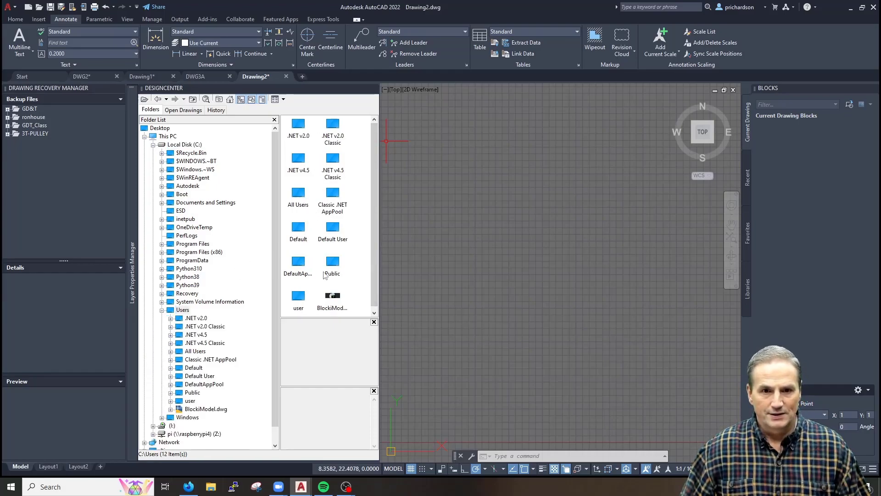
double_click(299, 297)
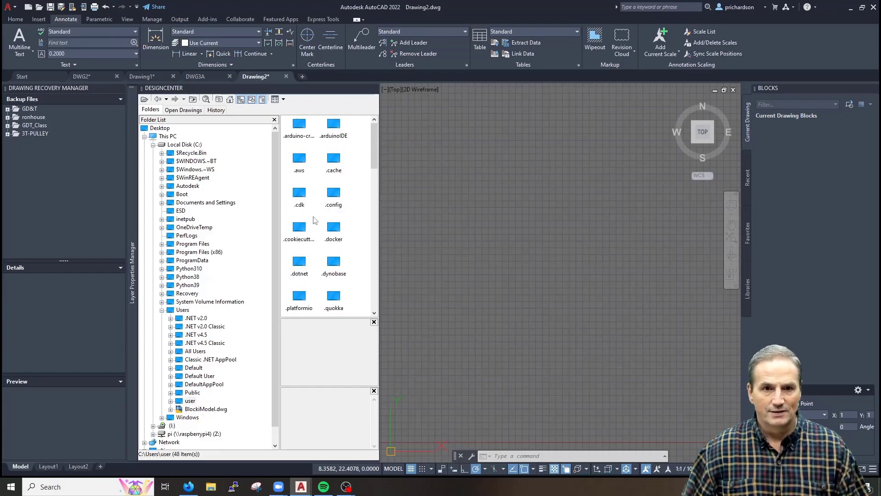
click(307, 191)
key(d)
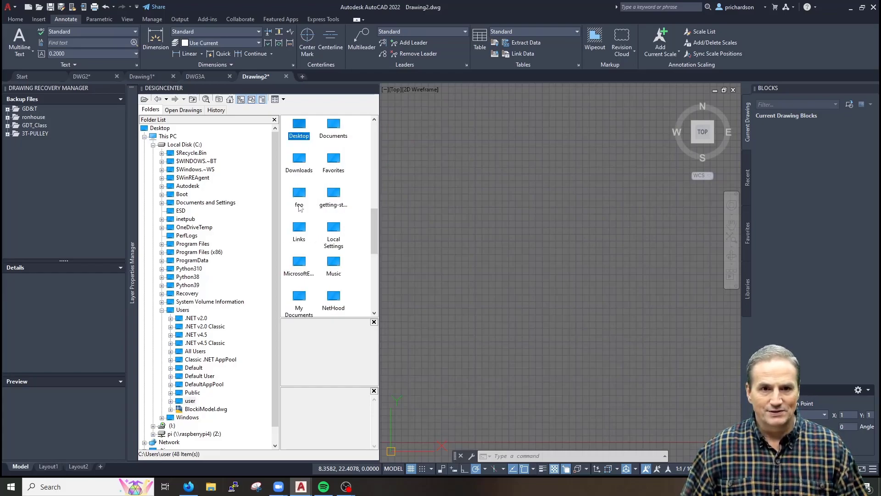
double_click(333, 130)
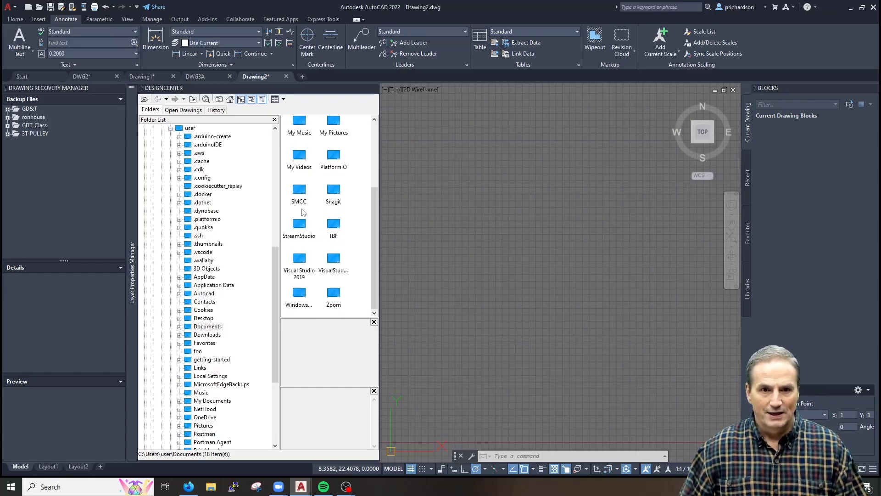
click(297, 231)
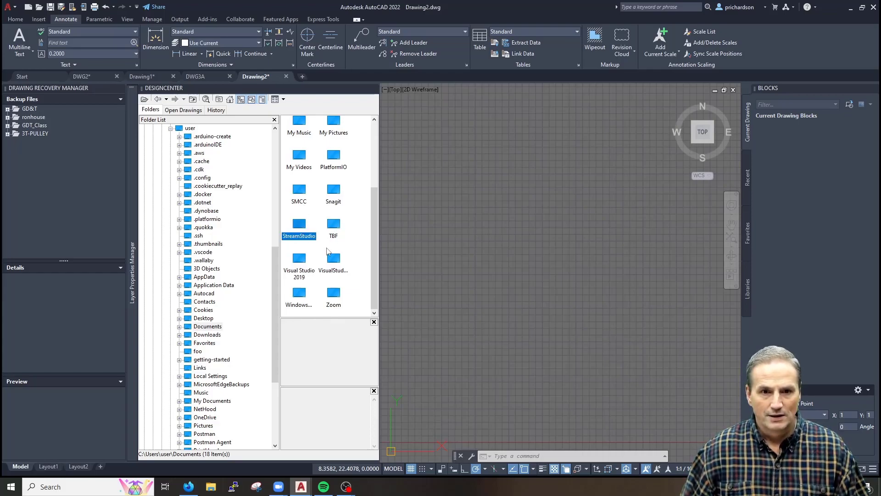
scroll(328, 247, up, 3)
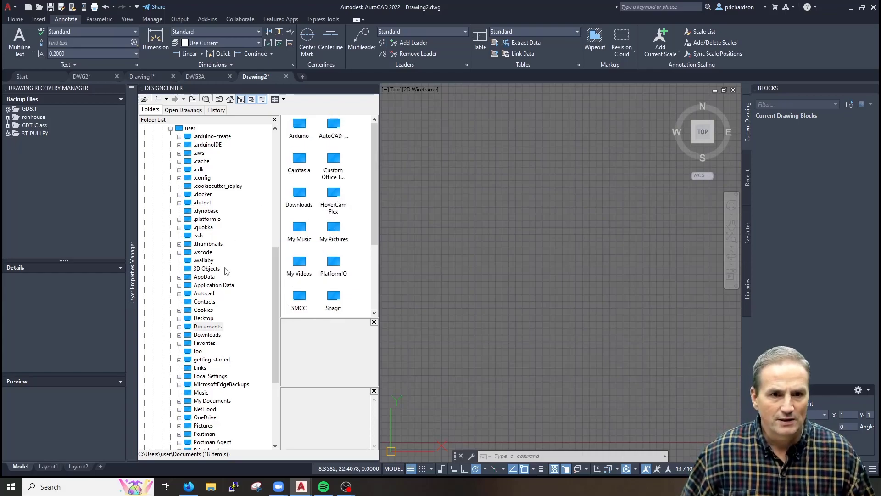
scroll(226, 263, up, 2)
scroll(238, 349, down, 7)
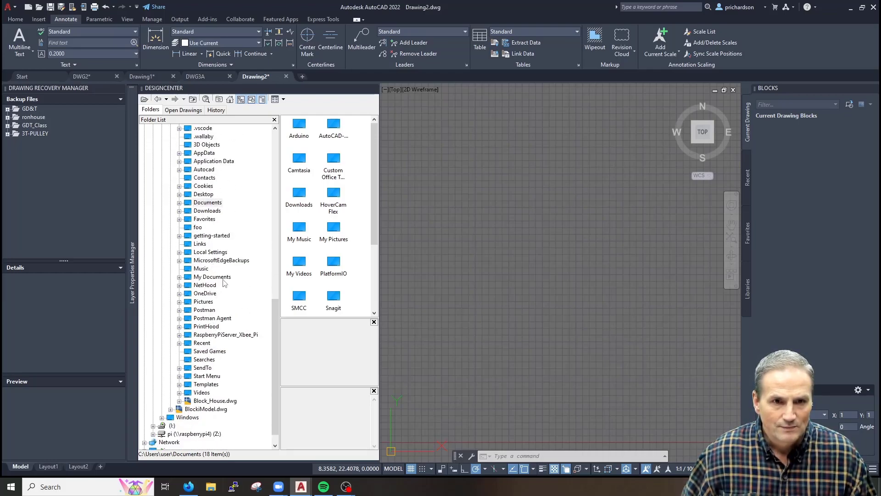
double_click(209, 209)
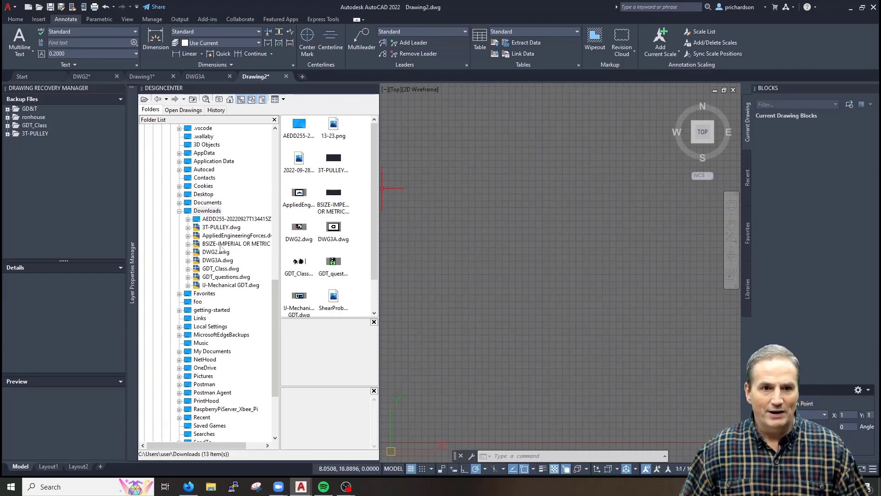
click(213, 260)
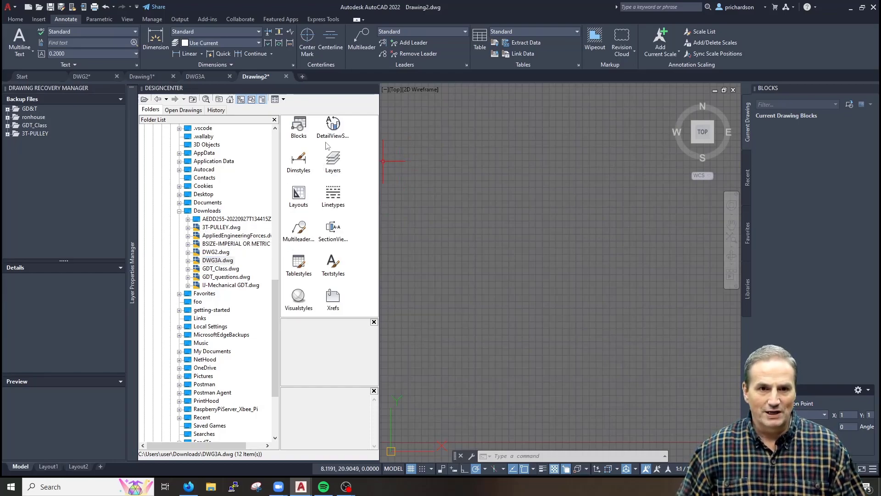
Drag DWG3A's three MechEnglish dimension styles from DesignCenter into Drawing2
double_click(303, 171)
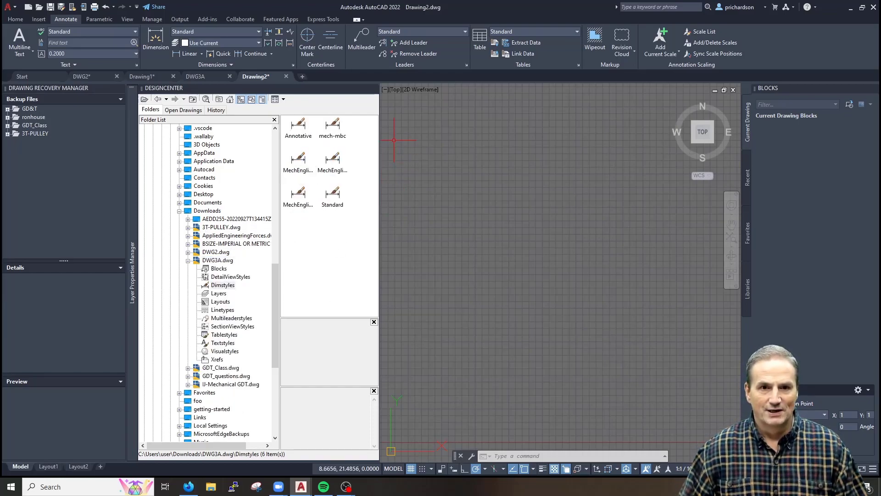
drag(379, 136, 488, 139)
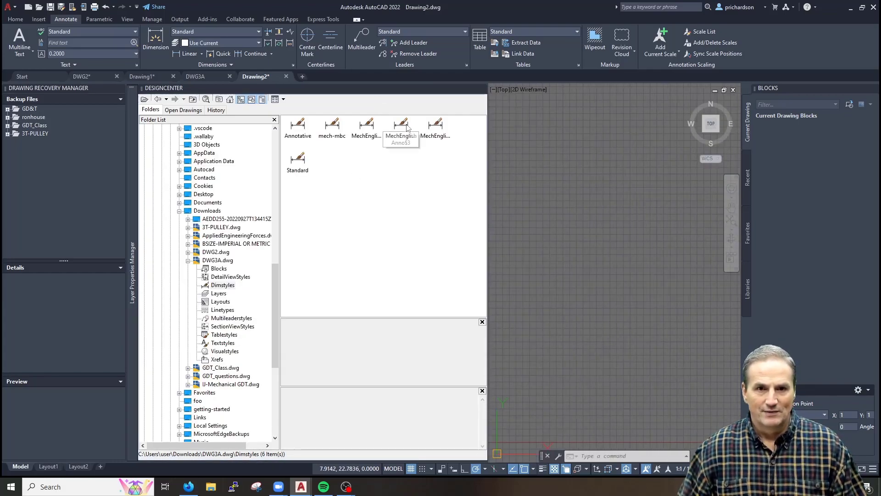
click(365, 128)
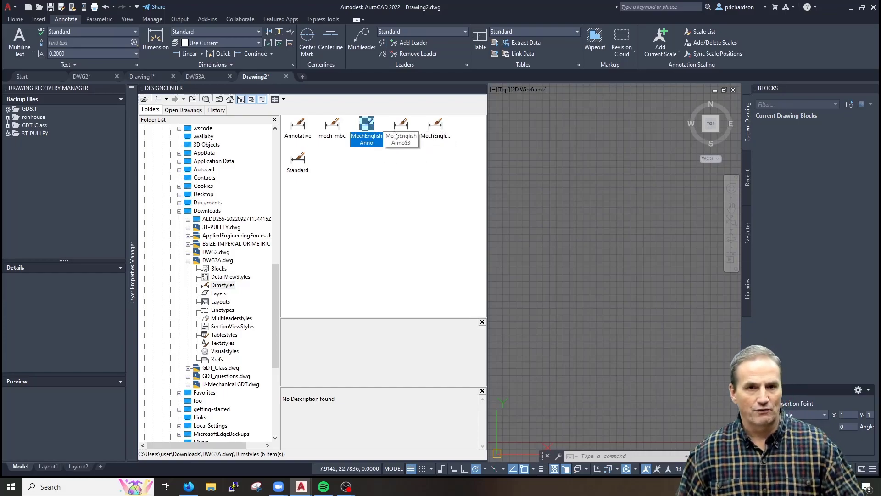
drag(448, 166, 352, 119)
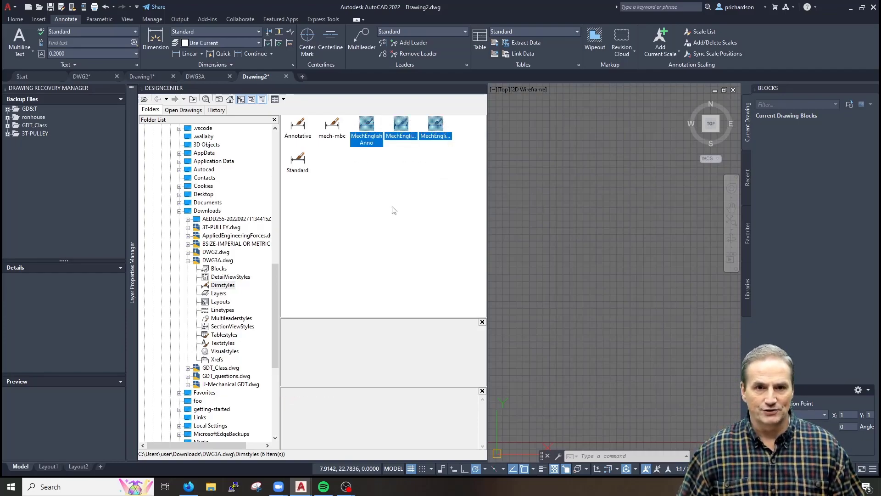
drag(368, 130, 556, 178)
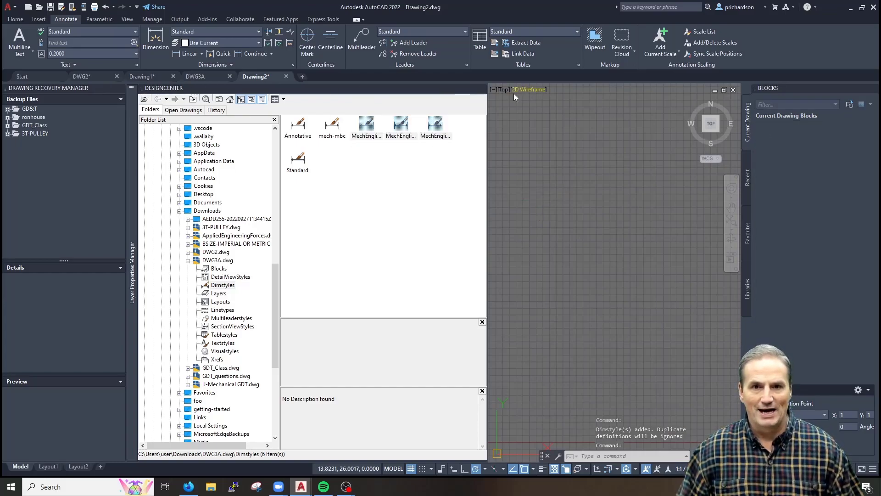
Close DesignCenter and check the copied styles in the Dimension Style Manager (D)
click(482, 88)
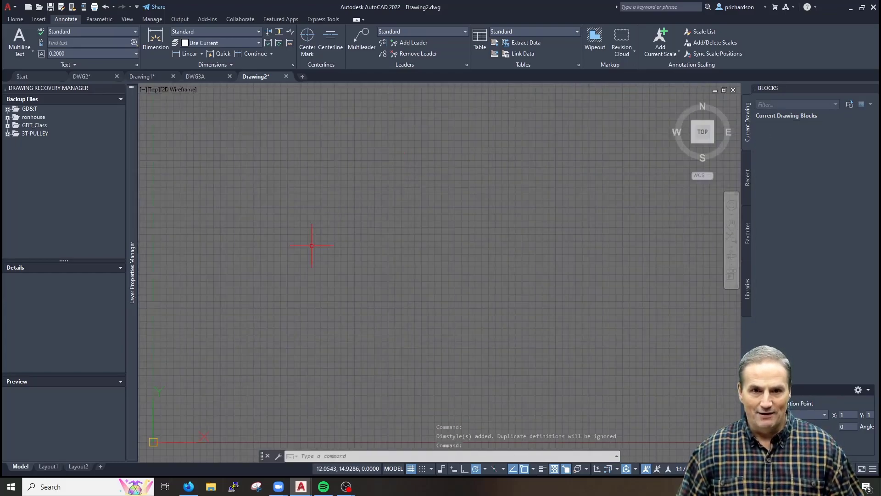
text(d)
key(Return)
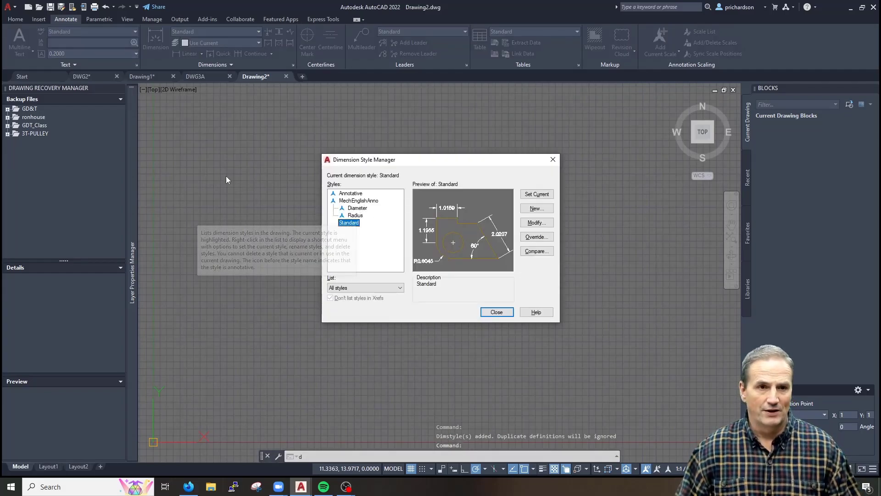
key(Escape)
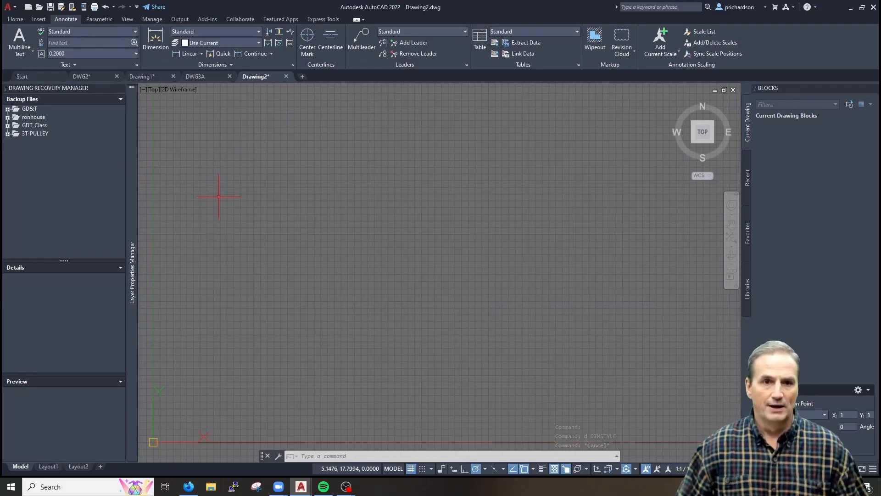
Switch to the DWG3A drawing, and briefly check the Downloads folder in File Explorer
click(207, 79)
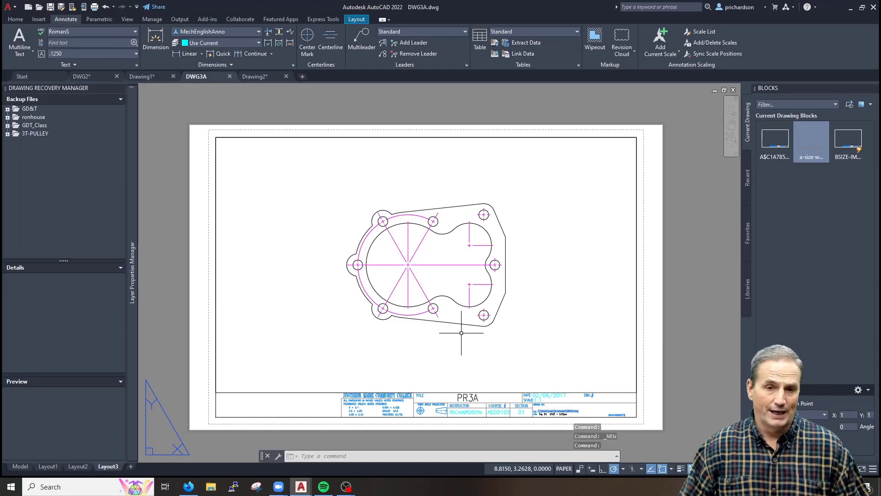
key(Escape)
key(Escape)
key(Escape)
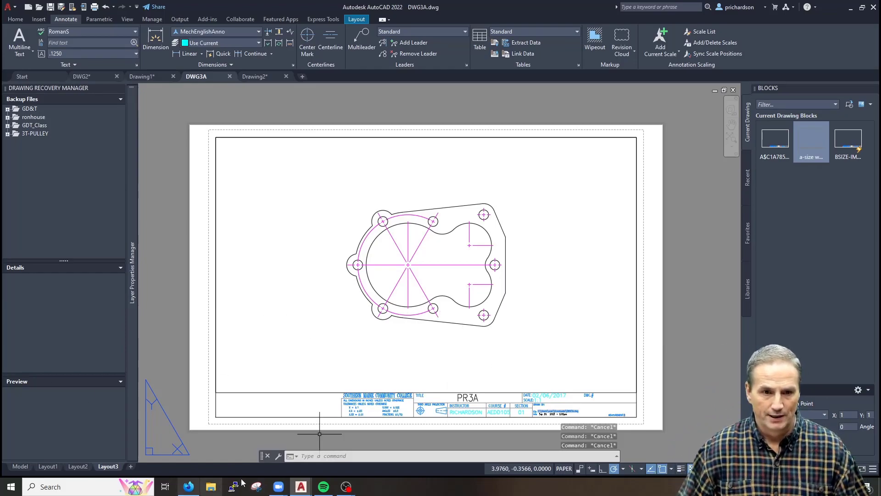
click(212, 490)
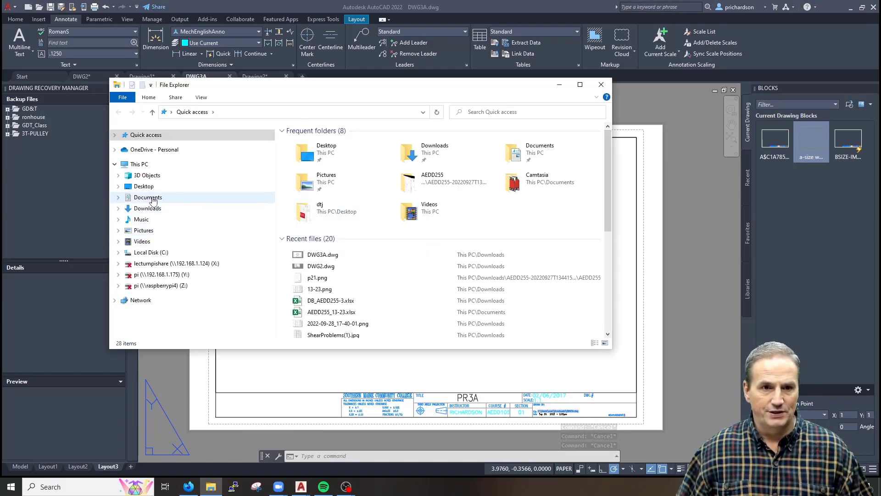
click(147, 208)
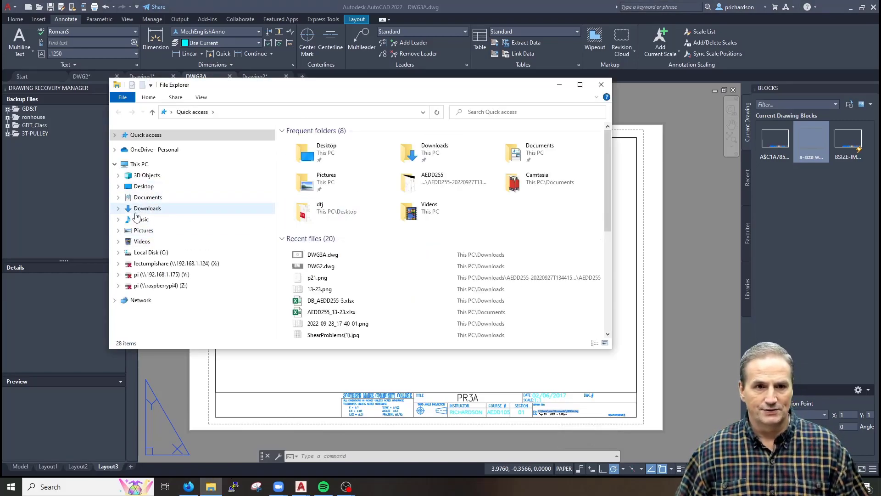
scroll(340, 230, down, 6)
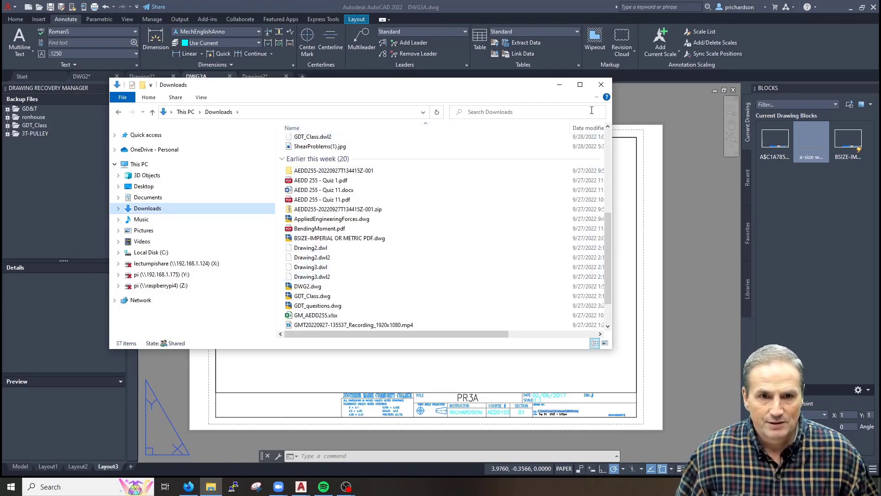
click(559, 84)
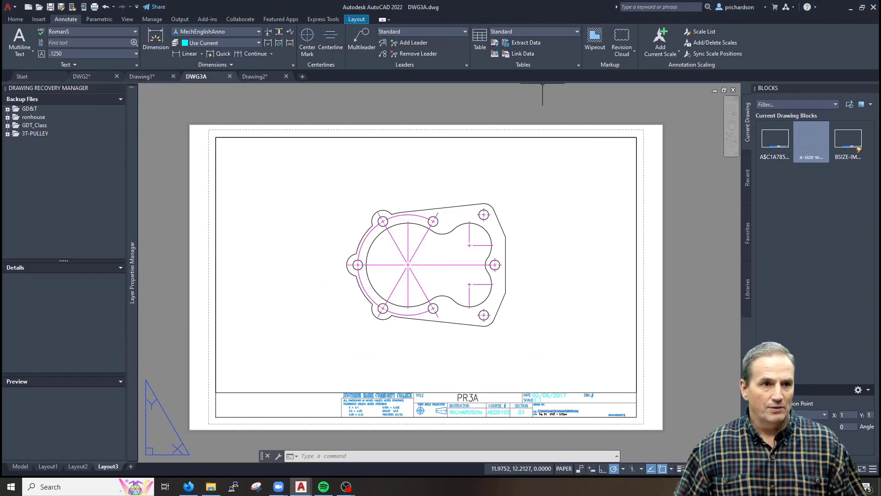
In Brightspace, go to MOD03 > Tasks and open the MOD03A_Gasket assignment's gasket PDF
key(alt+Tab)
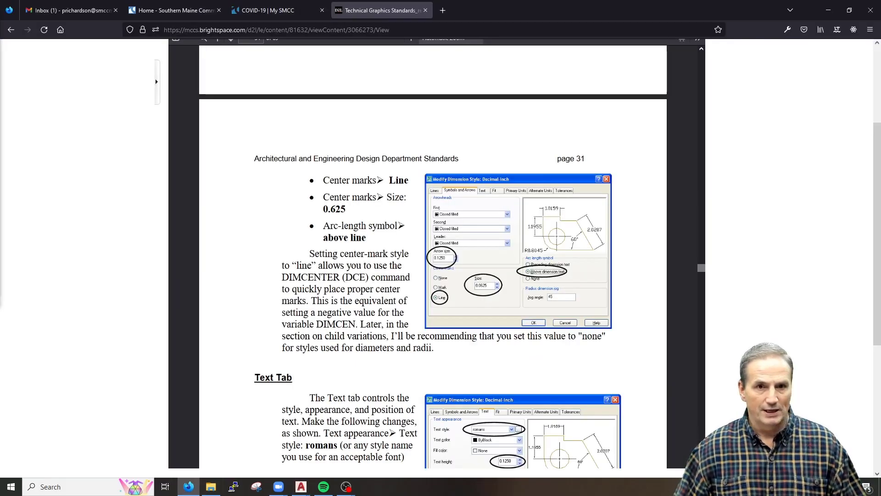
scroll(248, 184, up, 15)
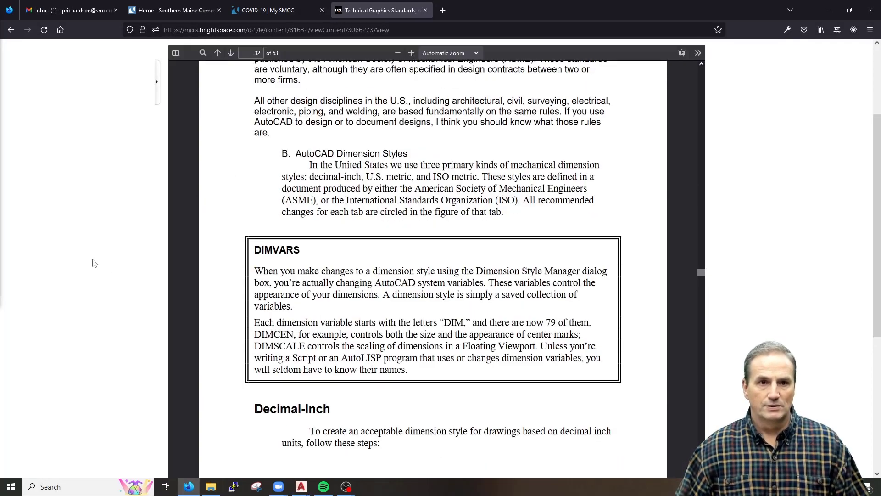
click(226, 97)
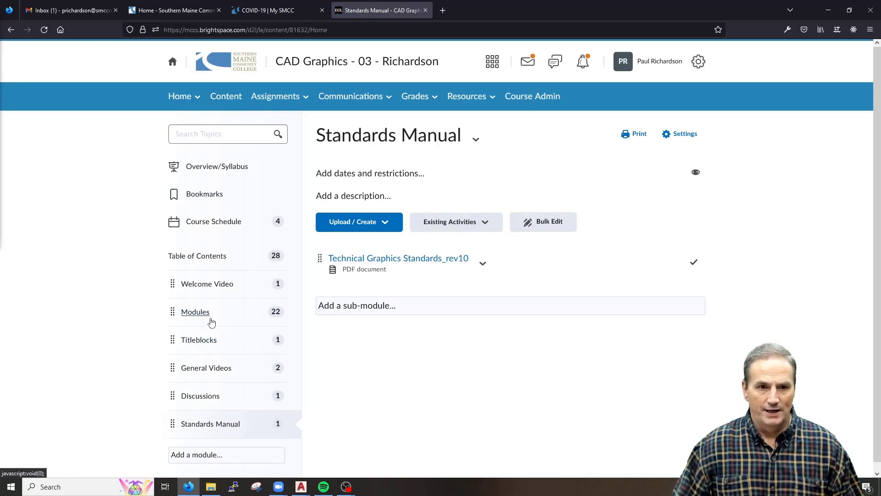
click(212, 315)
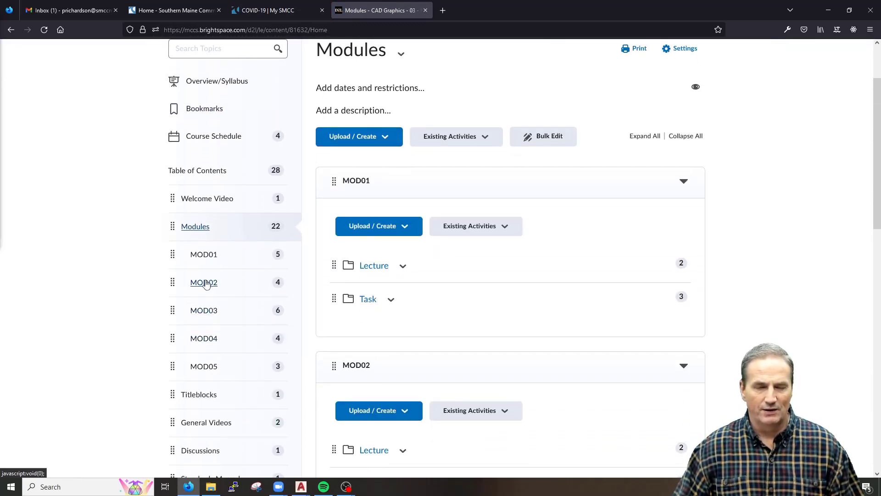
click(200, 312)
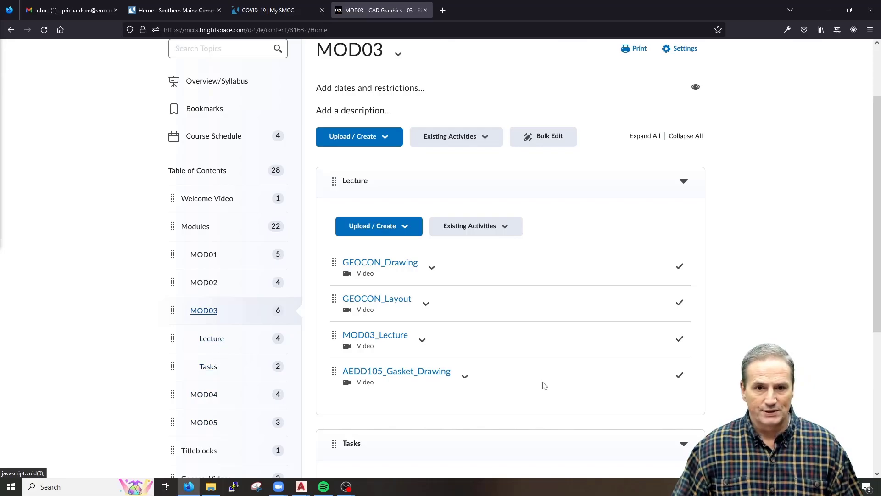
click(207, 367)
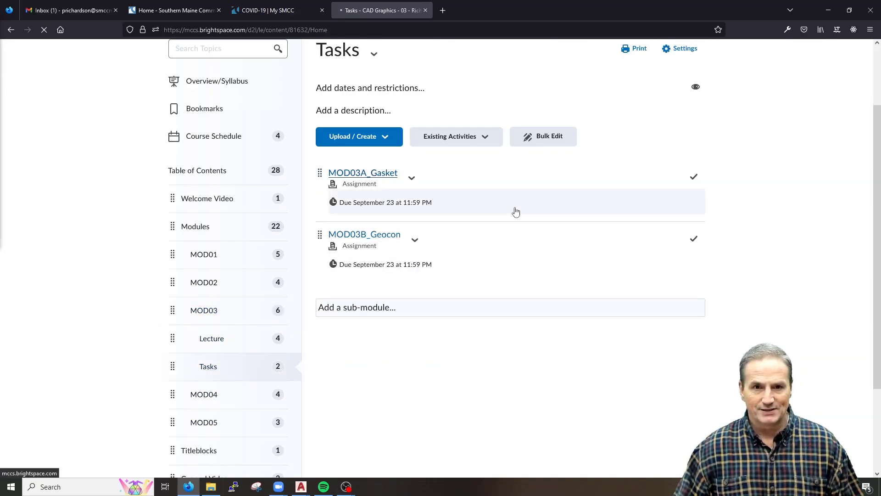
click(515, 212)
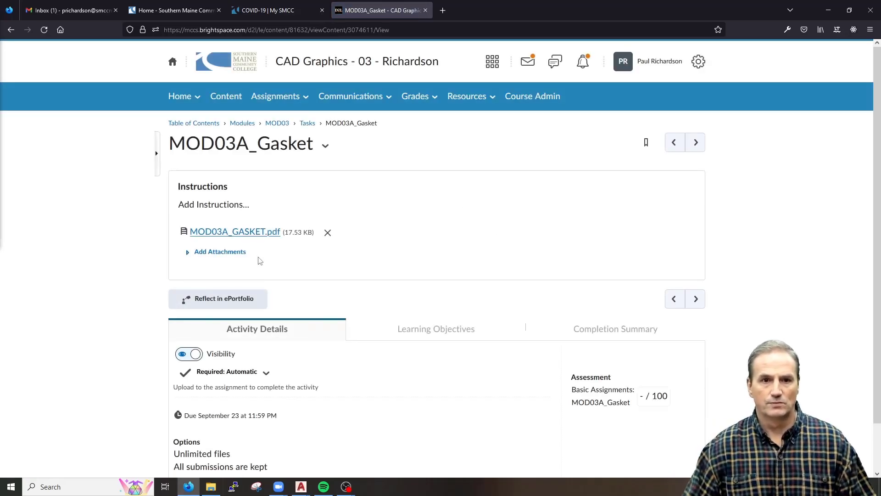
click(257, 230)
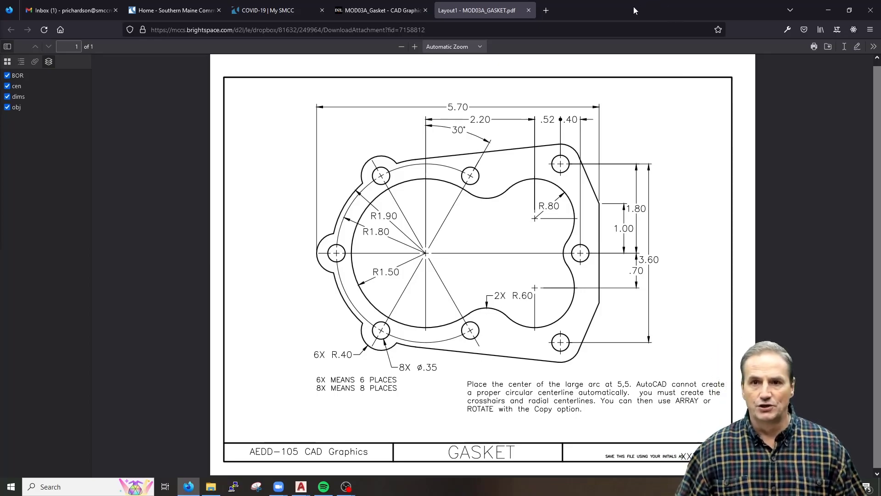
Return to AutoCAD and enter the Layout3 viewport, undoing an accidental zoom
key(alt+Tab)
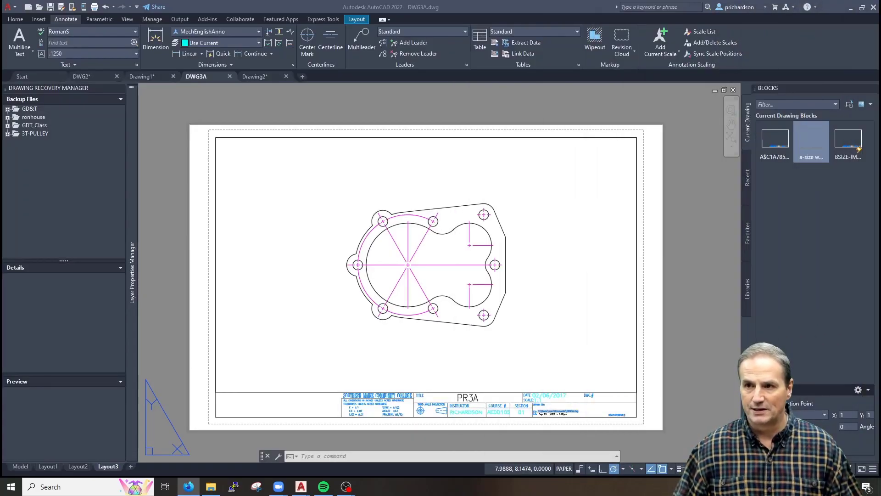
click(506, 344)
scroll(352, 316, up, 4)
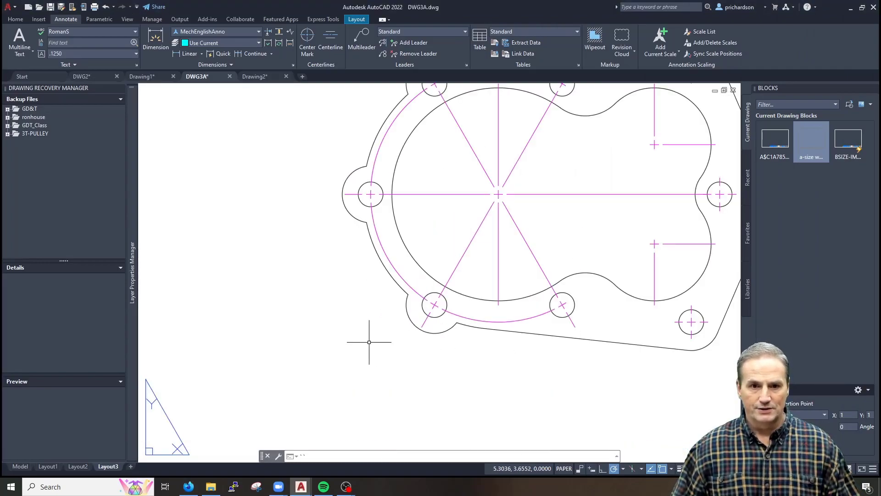
scroll(367, 331, down, 2)
double_click(387, 355)
scroll(440, 358, down, 2)
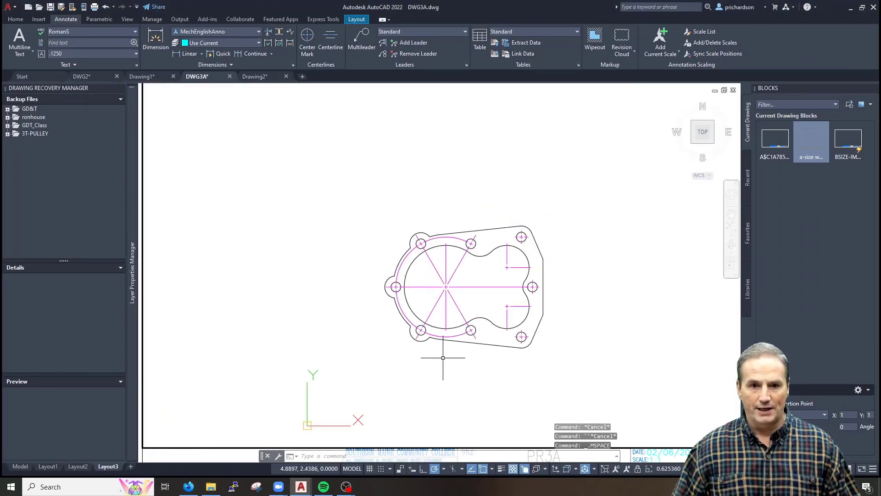
key(ctrl+z)
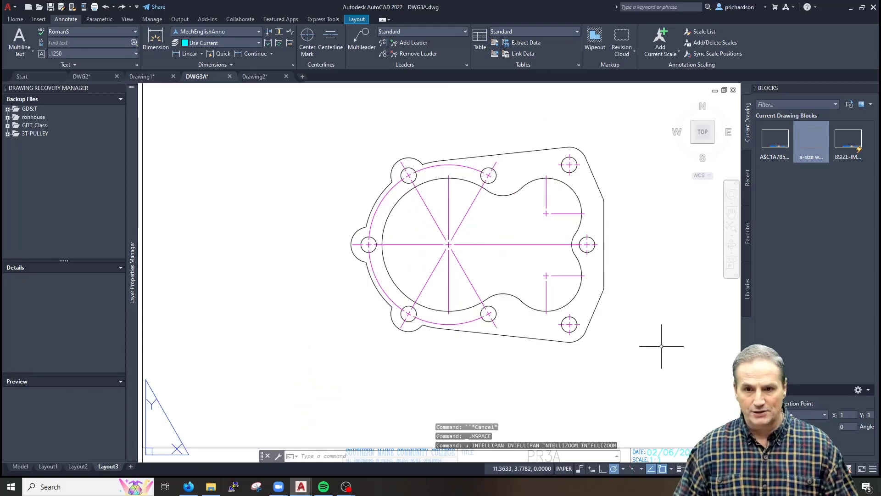
Reactivate the viewport, lock it, and centre the gasket on screen
double_click(582, 401)
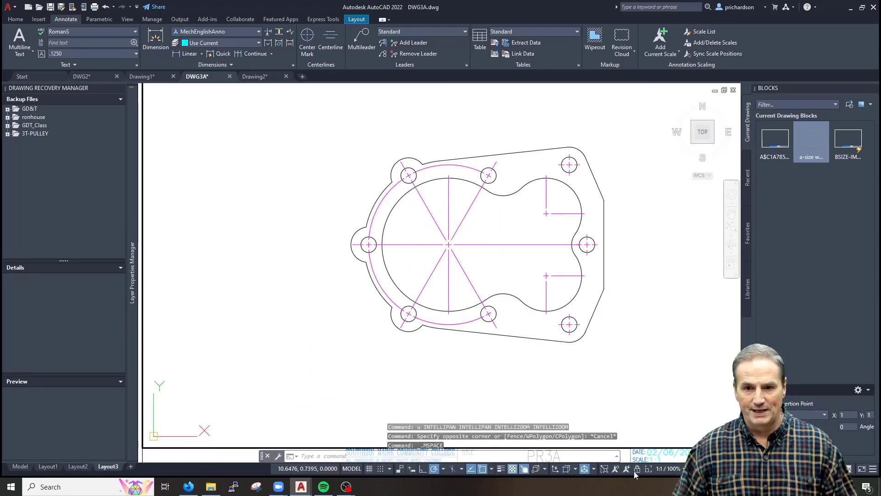
click(637, 468)
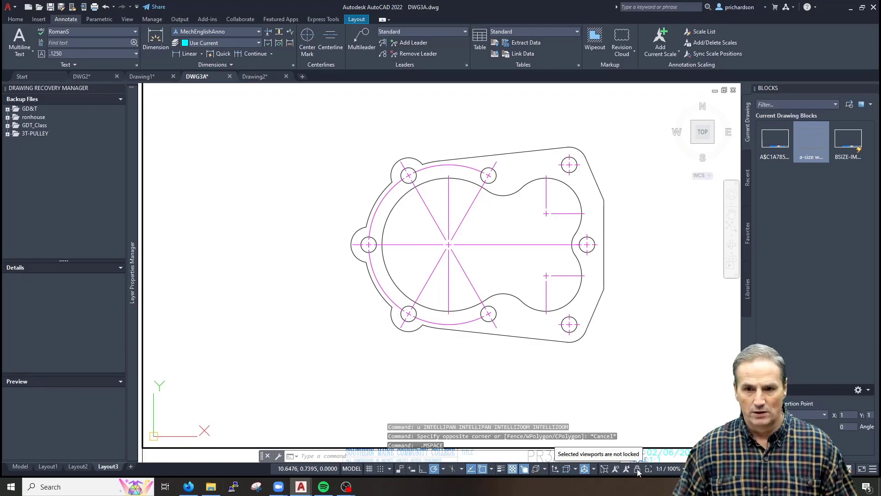
scroll(613, 295, down, 3)
scroll(613, 296, down, 2)
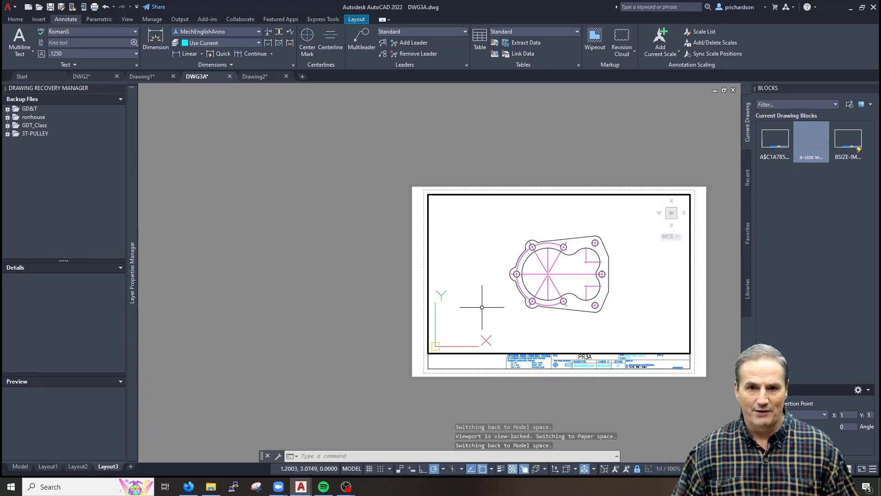
scroll(526, 311, up, 4)
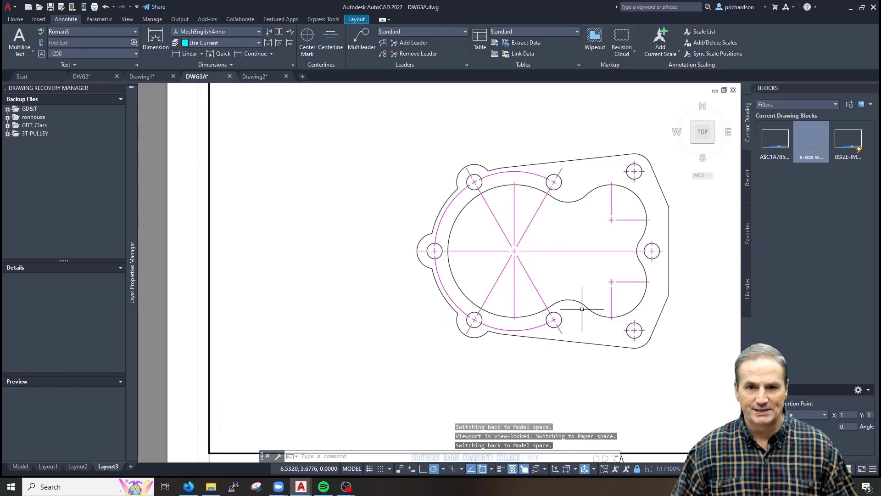
middle_drag(579, 312, 478, 311)
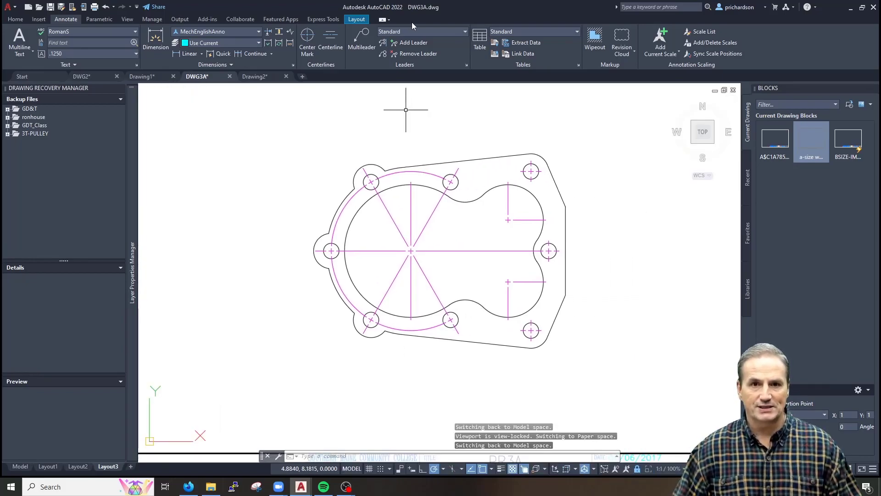
Briefly show the old dims layer, then freeze it again
click(11, 21)
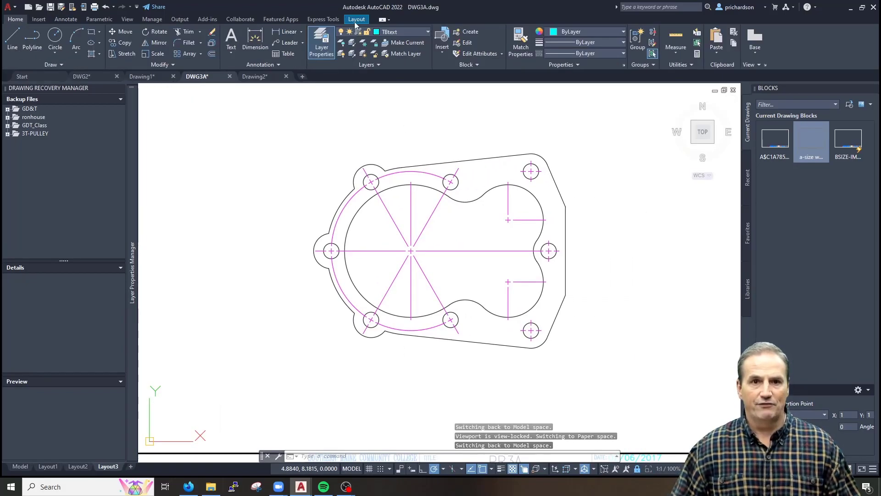
click(412, 32)
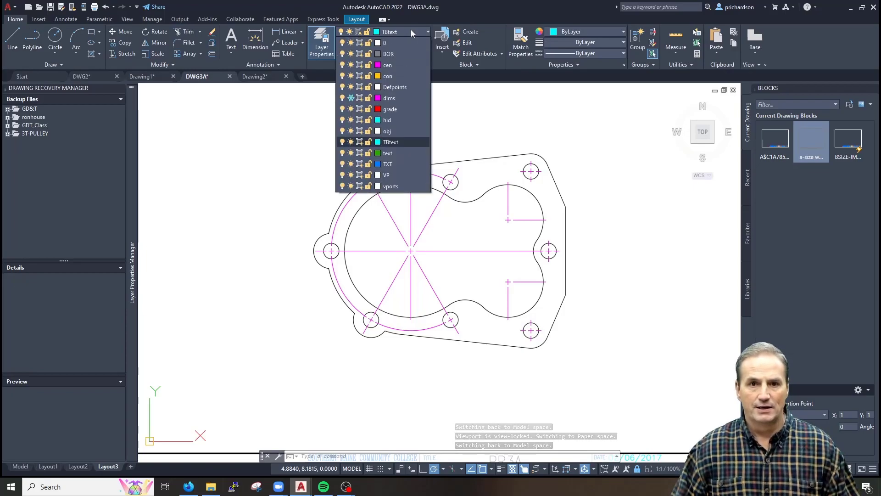
click(352, 99)
click(351, 98)
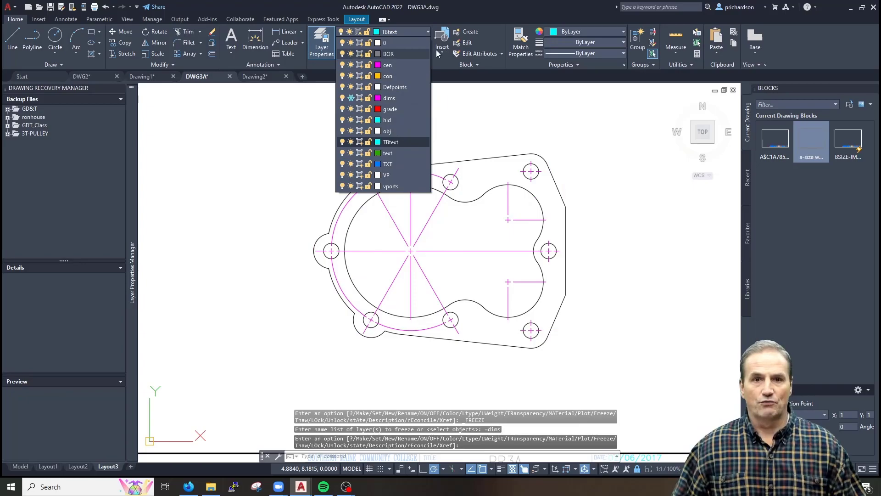
click(325, 47)
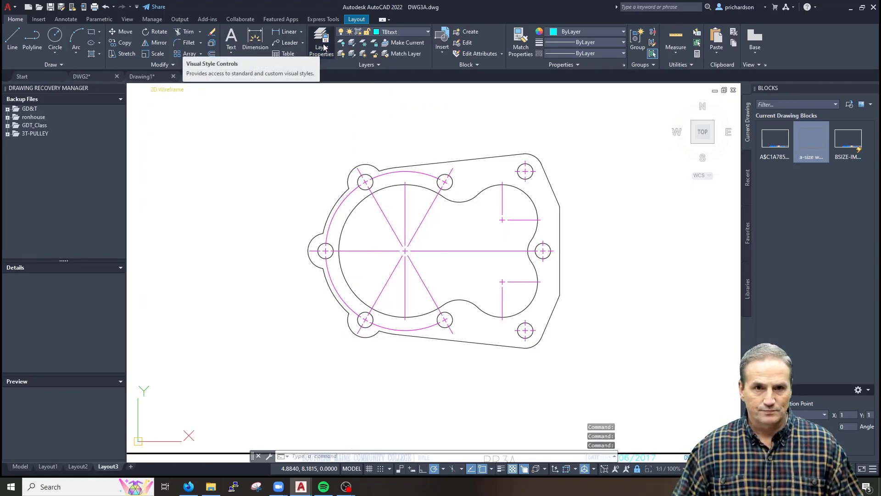
Create the new dims1 layer and set its colour to green
click(324, 47)
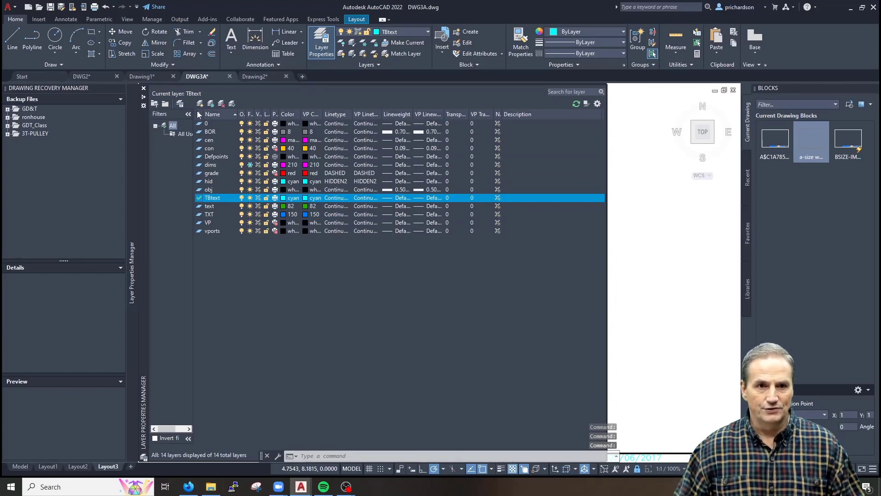
click(200, 107)
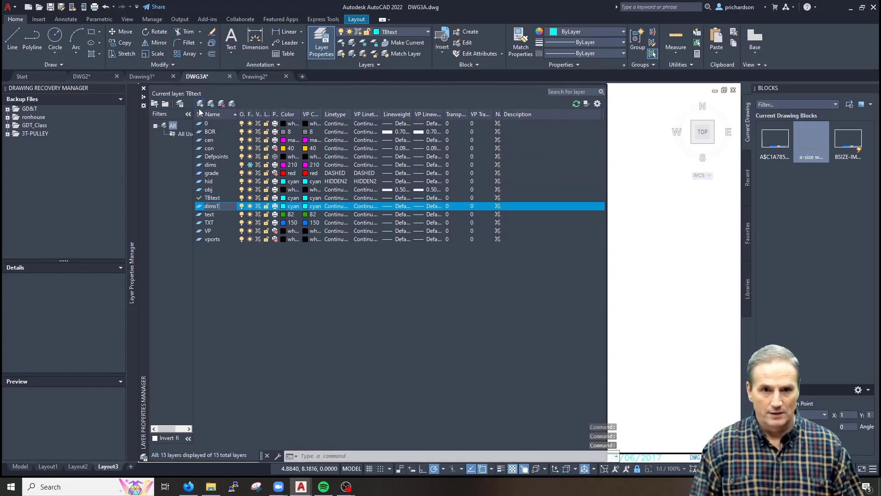
click(288, 207)
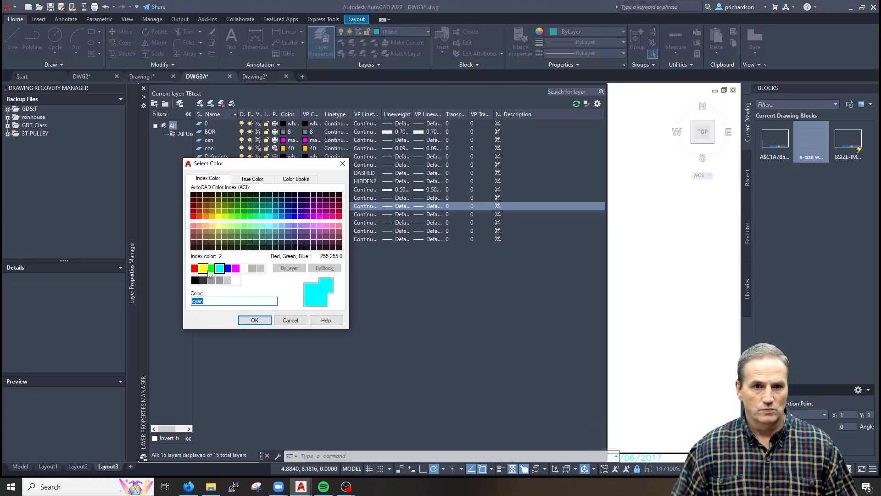
click(210, 270)
click(263, 322)
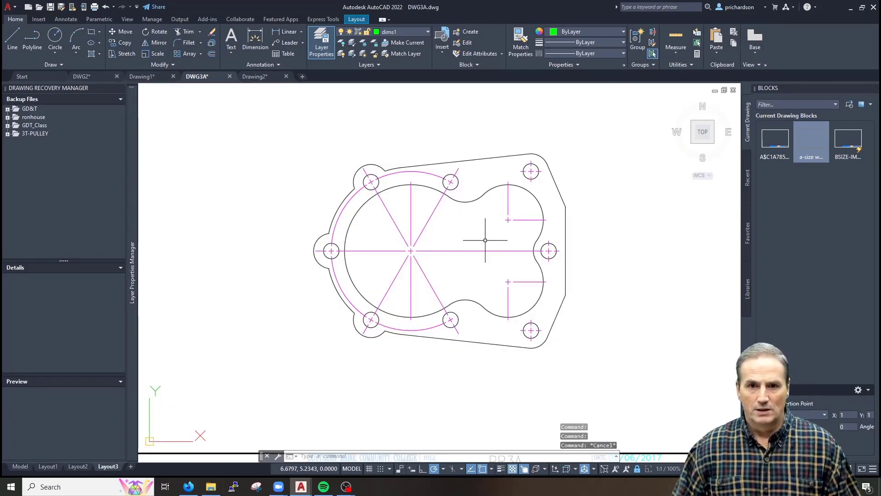
Add a ø.35 diameter dimension (DDI) to the lower-left bolt hole, placed below it
scroll(450, 241, down, 2)
middle_drag(475, 241, 434, 254)
scroll(416, 256, up, 2)
key(Escape)
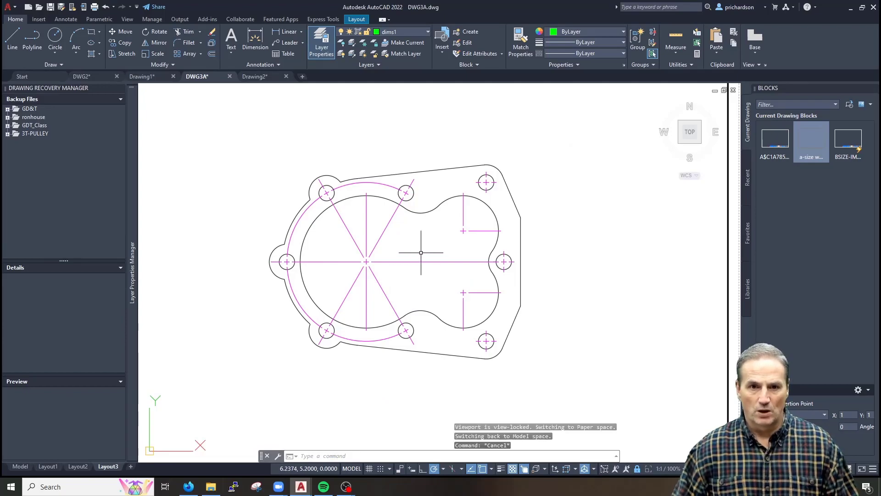
key(Escape)
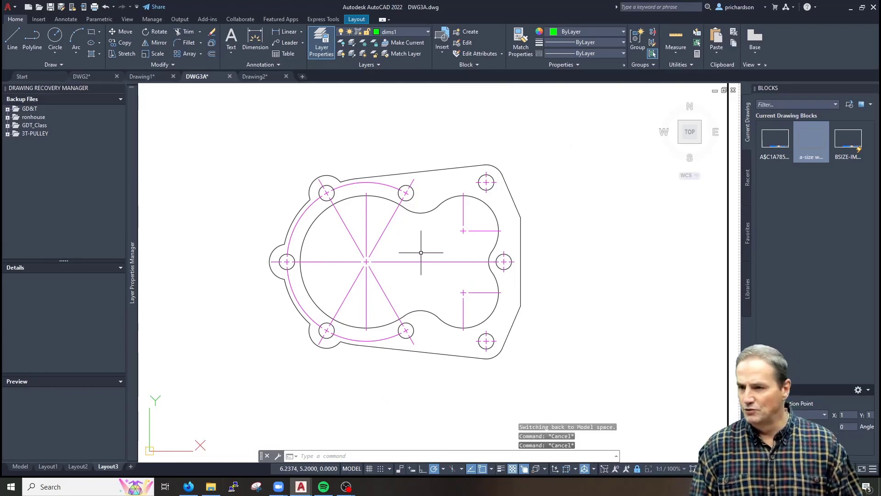
text(ddi)
key(Return)
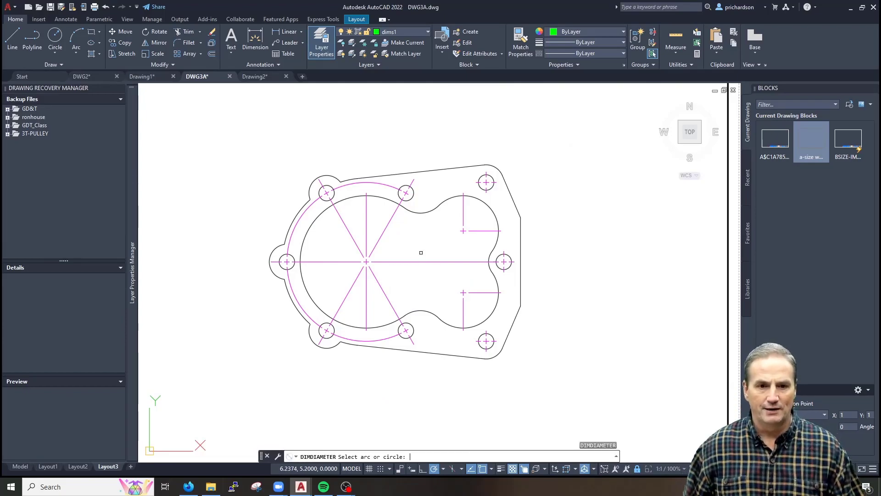
scroll(331, 346, up, 4)
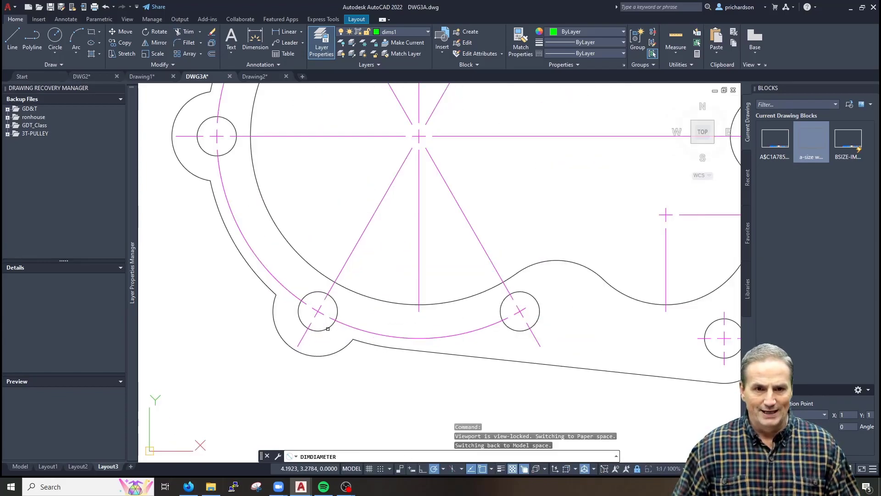
click(326, 338)
scroll(357, 368, down, 2)
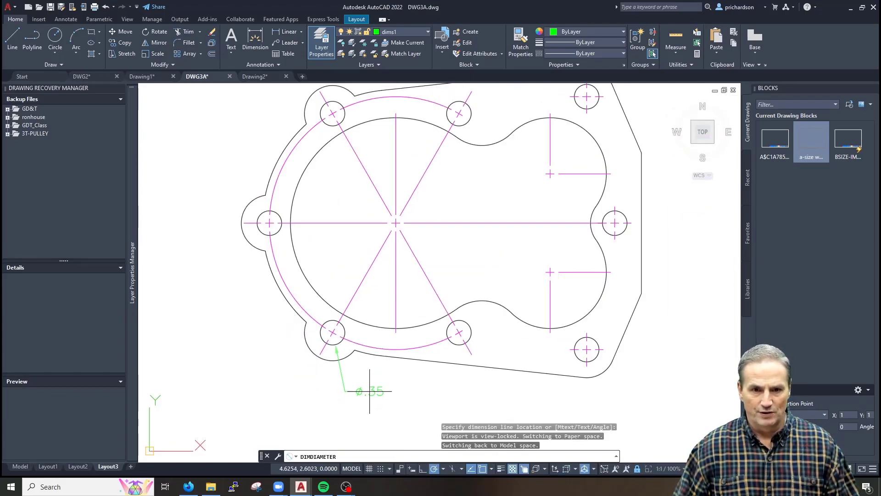
click(366, 388)
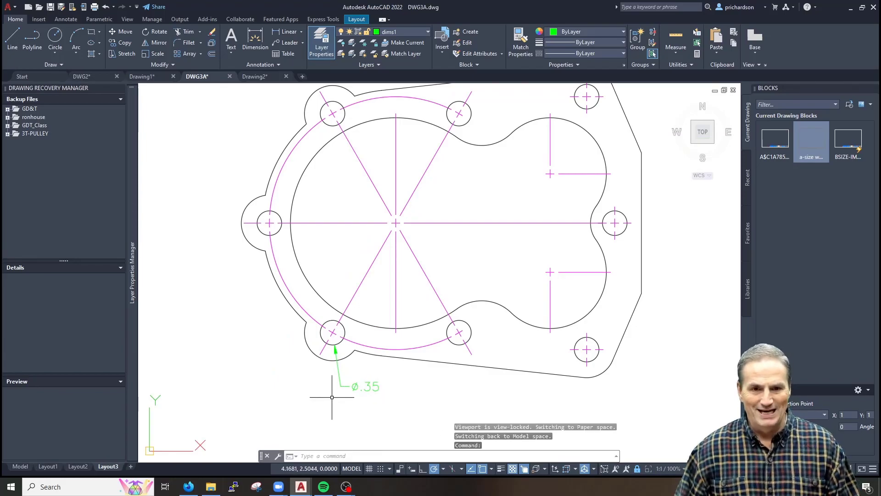
Select the ø.35 dimension and bring up its context menu
scroll(366, 389, up, 2)
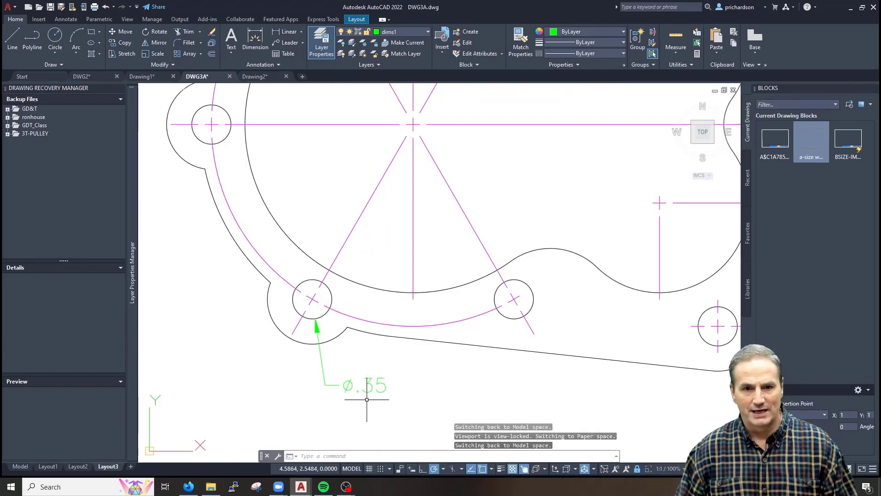
middle_drag(353, 399, 367, 385)
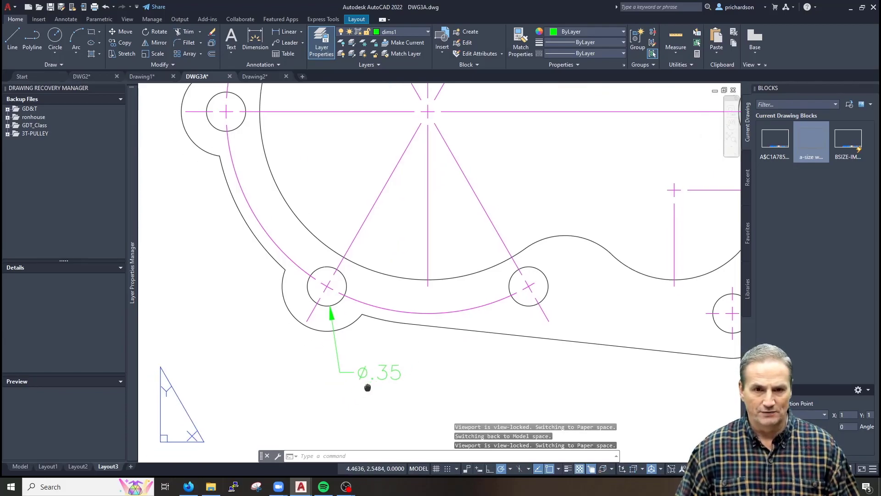
click(364, 367)
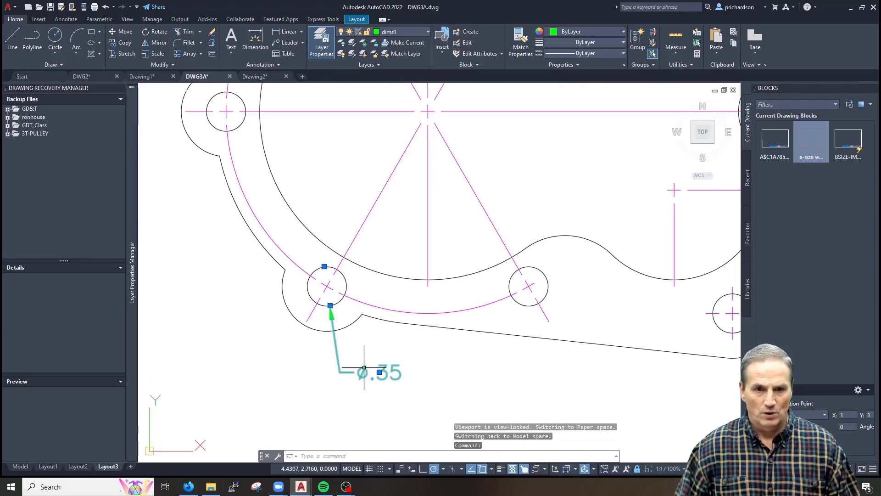
right_click(364, 371)
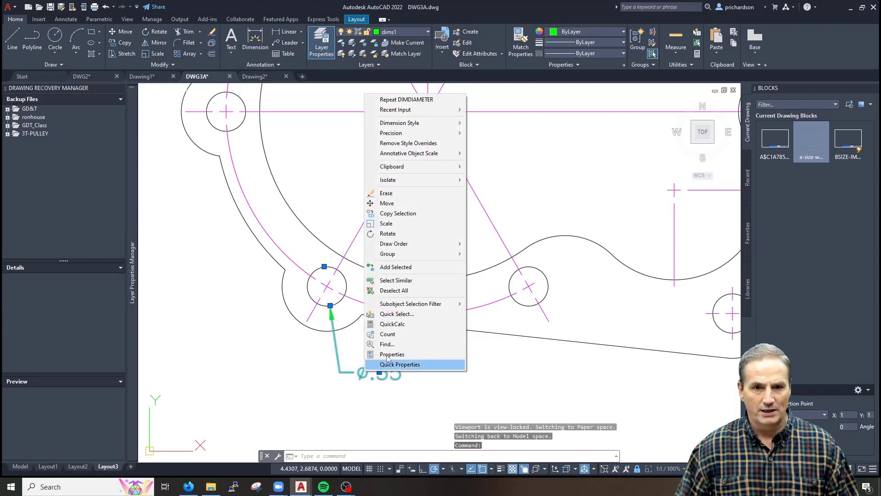
Set the ø.35 dimension's text override to '8X <>' so it reads 8X Ø.35
click(392, 354)
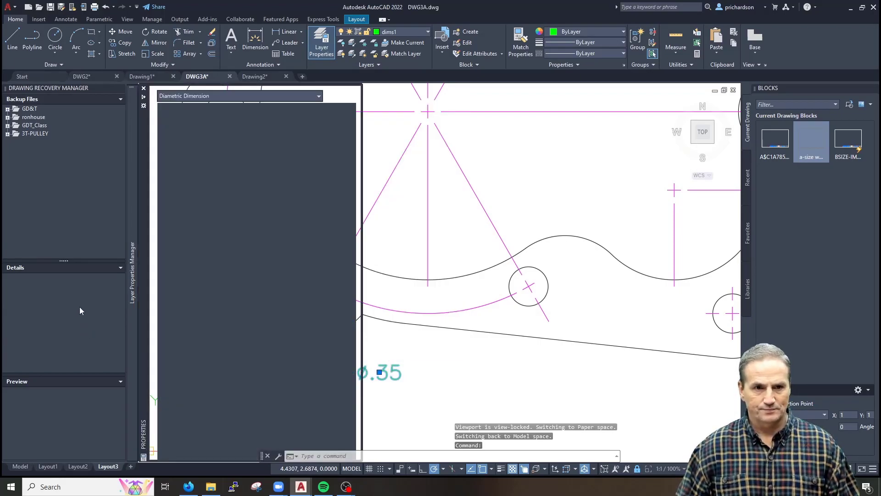
scroll(186, 329, down, 8)
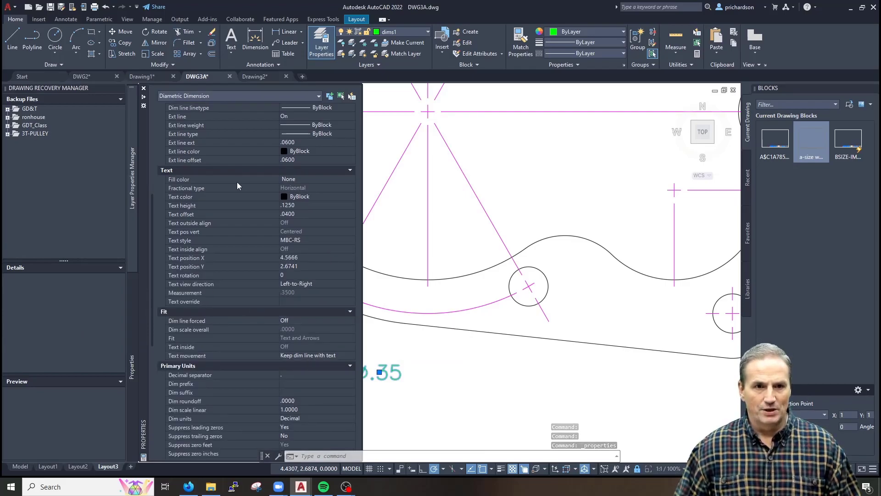
click(303, 301)
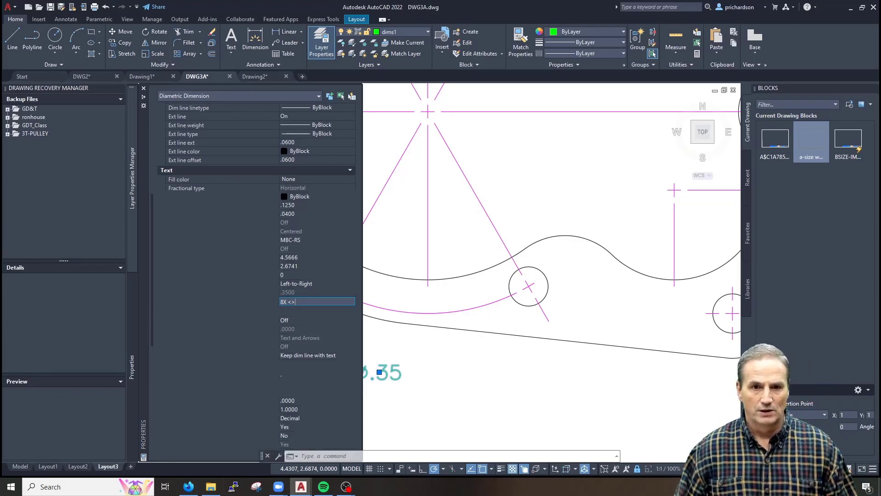
key(Return)
middle_drag(401, 357, 408, 356)
Drag the 8X Ø.35 callout text by its grip to a new spot to the right
key(Escape)
key(Escape)
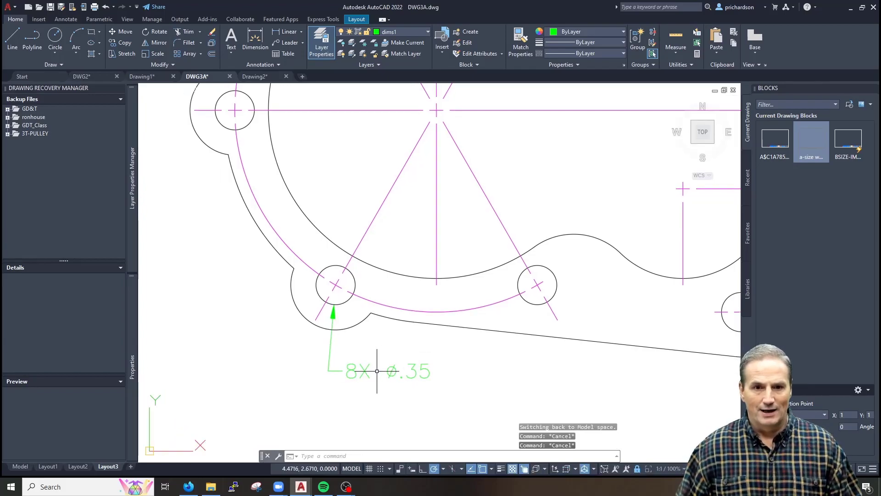
click(366, 369)
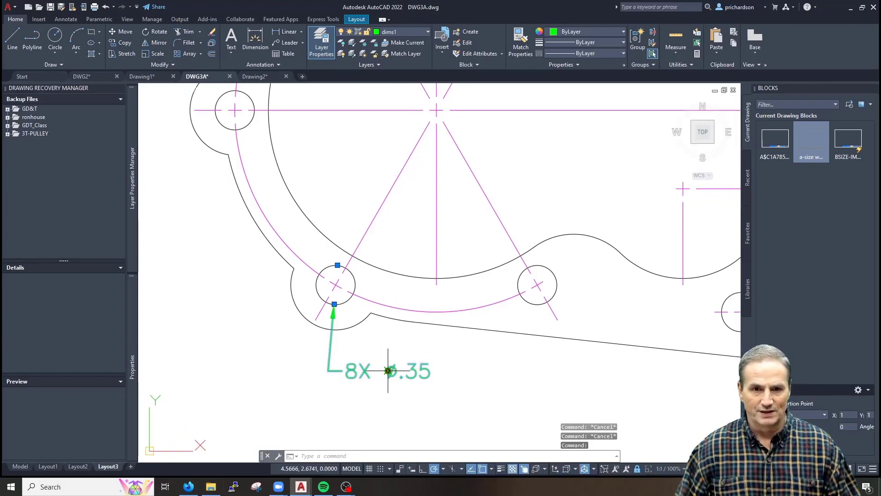
click(387, 370)
key(Escape)
key(Escape)
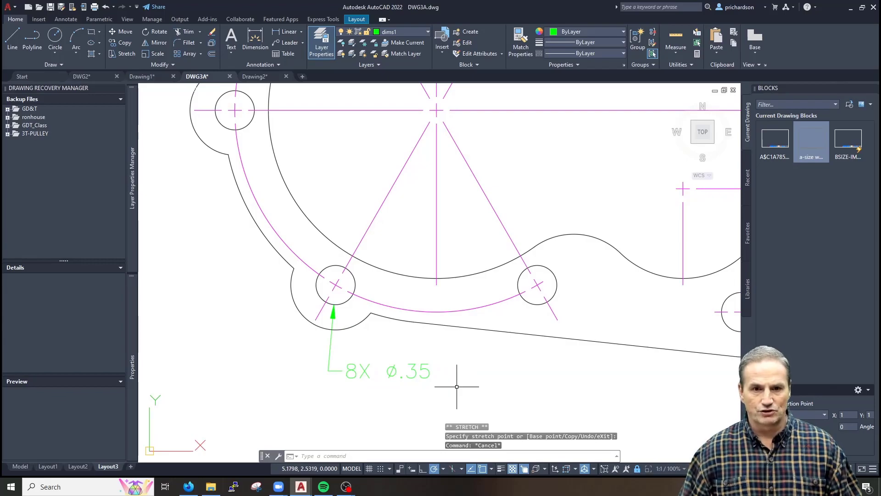
click(397, 368)
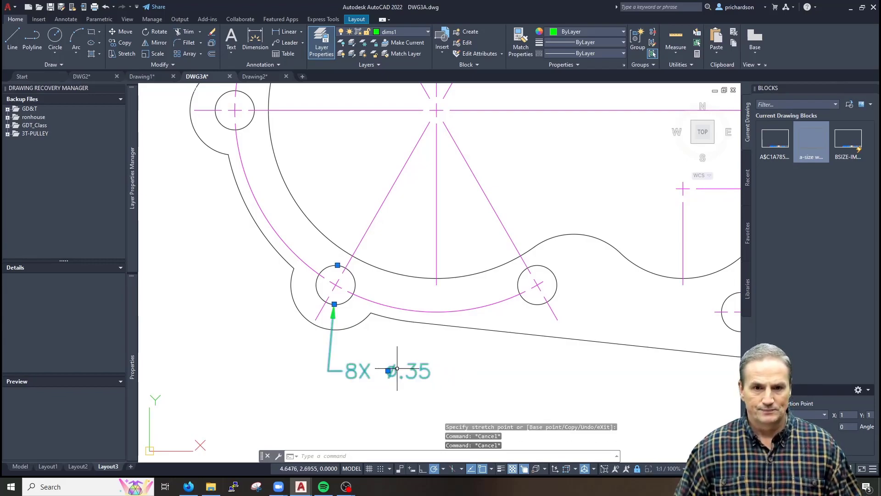
click(387, 370)
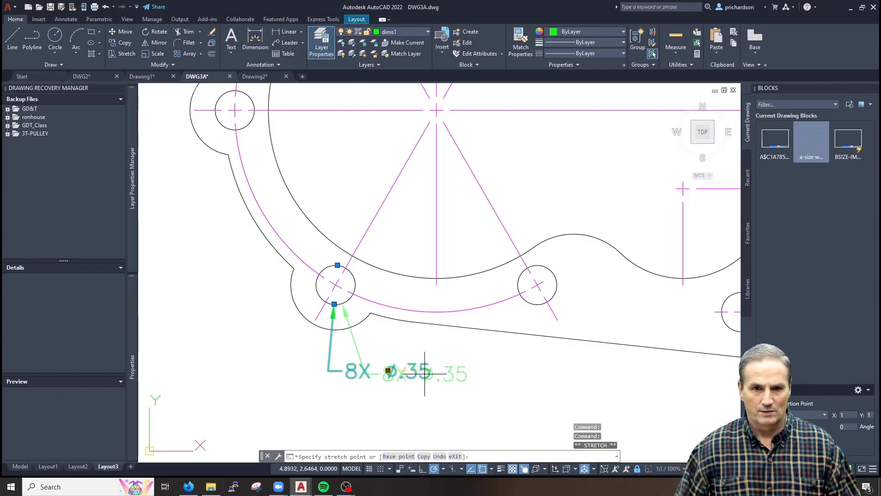
click(426, 375)
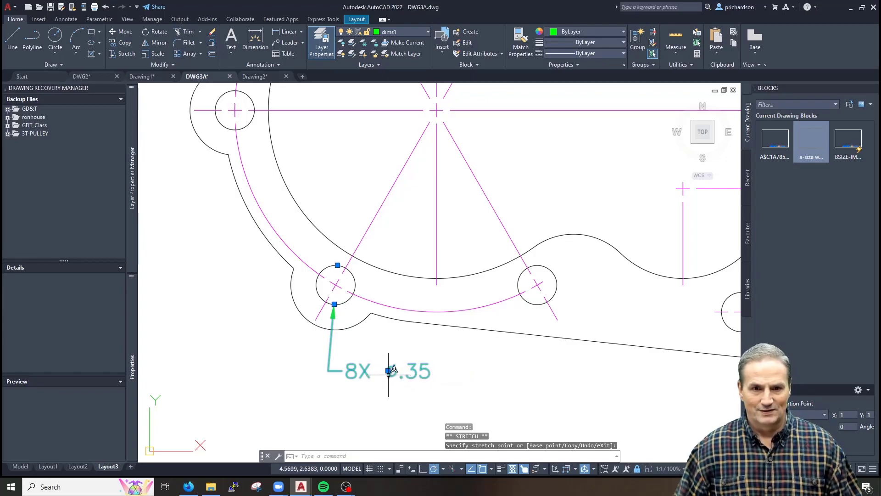
Reposition the 8X Ø.35 callout text lower and nearer the hole, then zoom in
scroll(388, 370, down, 2)
middle_drag(357, 363, 306, 335)
click(323, 332)
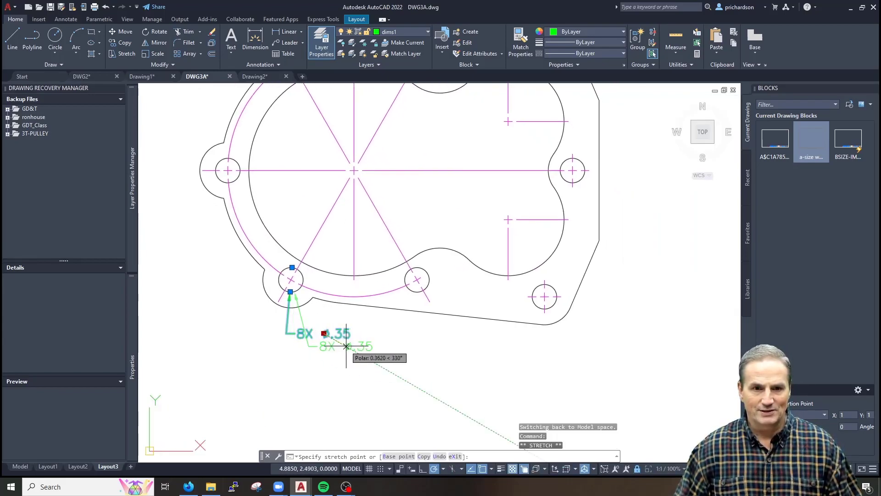
click(345, 355)
click(345, 356)
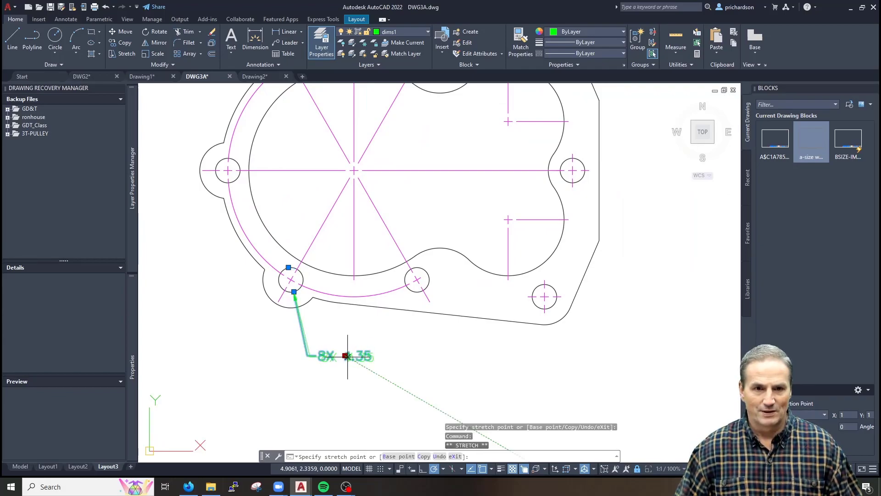
click(345, 339)
mouse_move(345, 340)
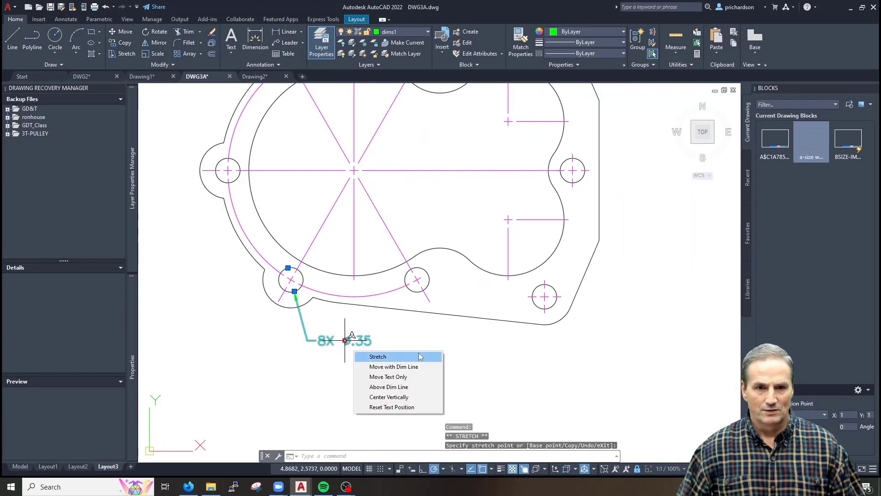
key(Escape)
scroll(329, 331, up, 3)
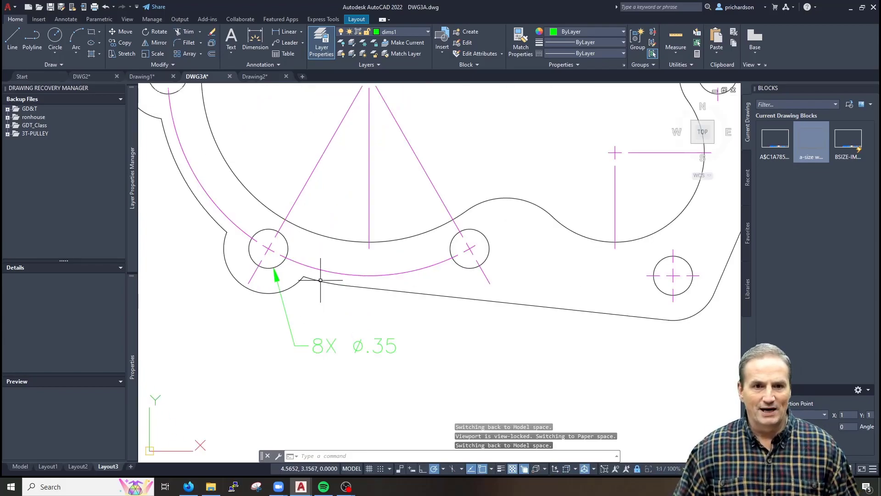
scroll(316, 294, up, 2)
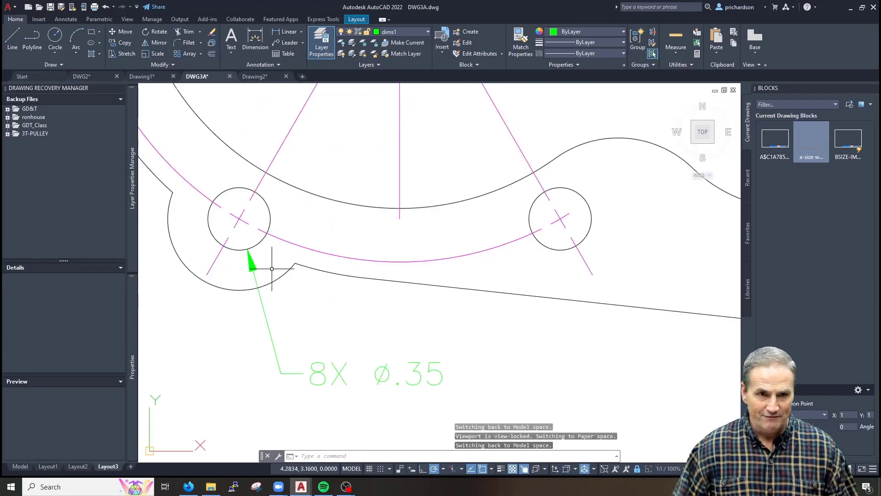
click(270, 213)
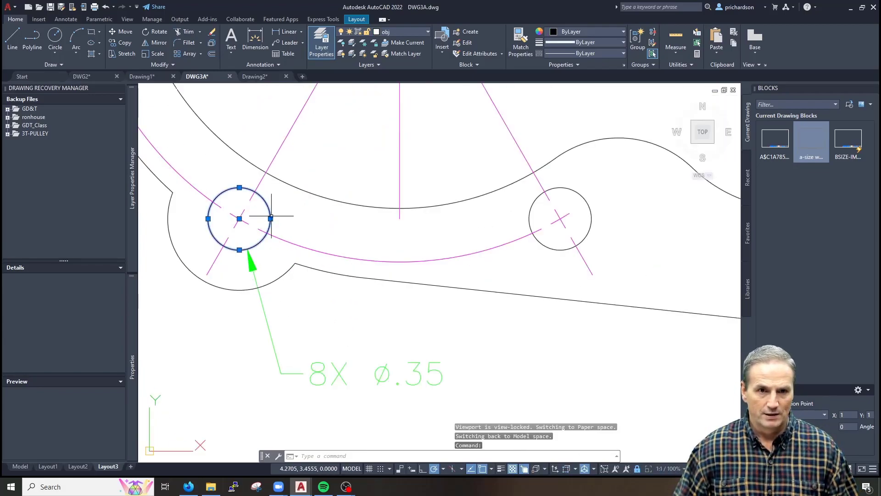
click(270, 219)
click(301, 219)
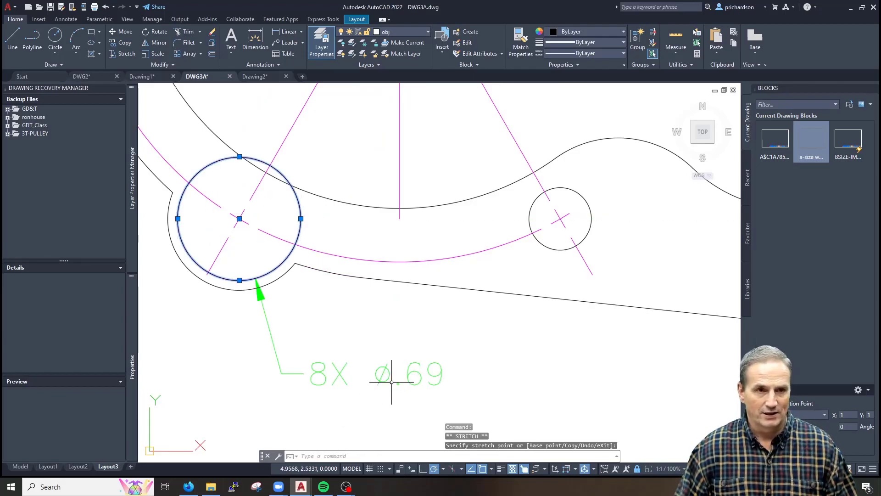
key(Escape)
key(ctrl+z)
mouse_move(342, 381)
middle_down()
mouse_move(452, 376)
mouse_move(404, 341)
middle_up()
key(Escape)
key(Escape)
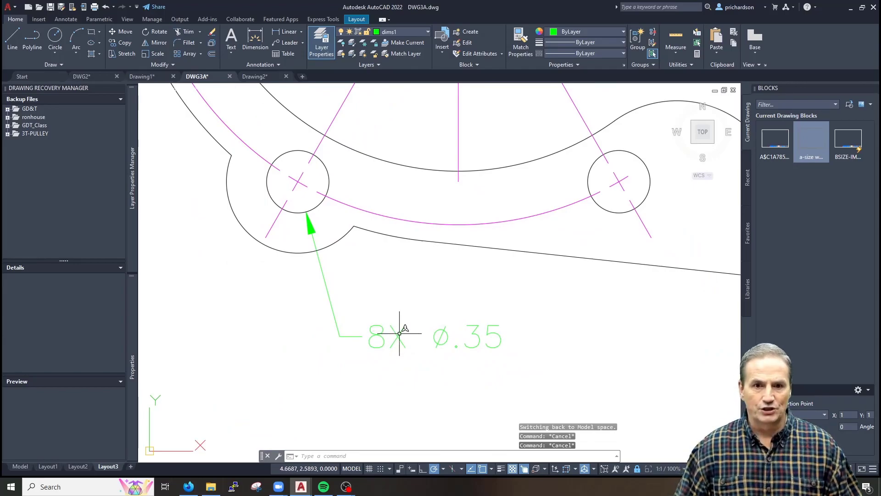
click(393, 330)
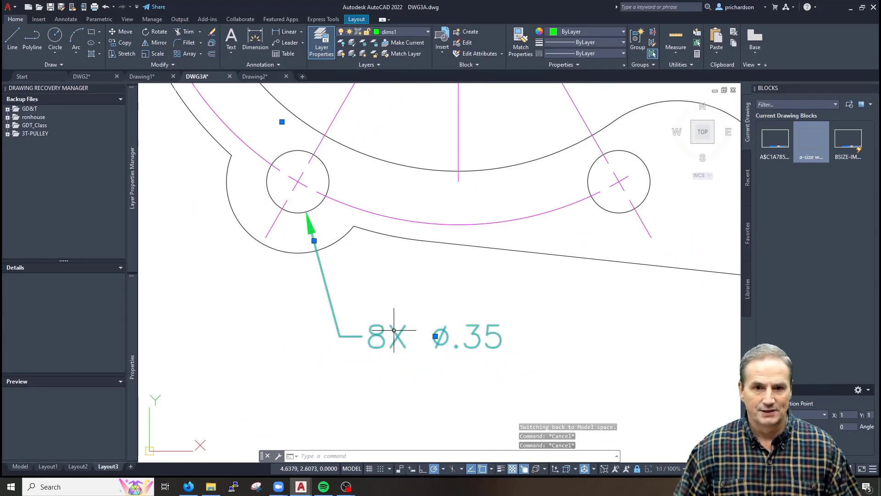
double_click(393, 330)
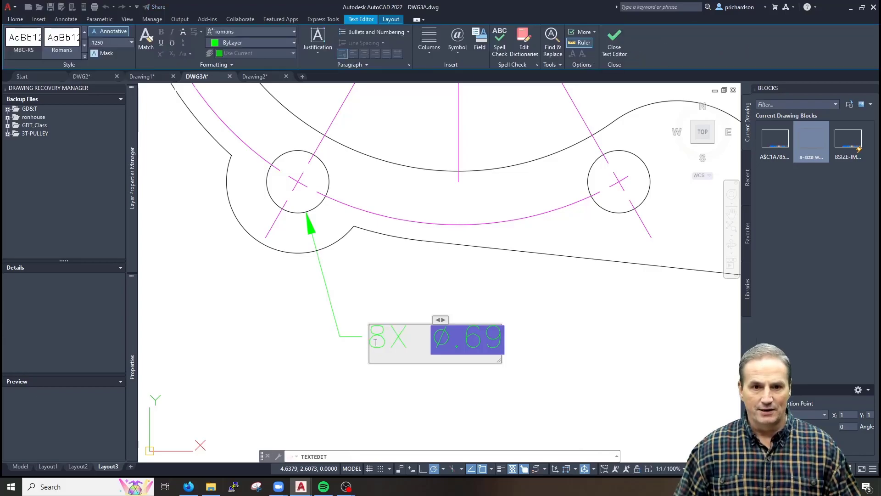
drag(423, 342, 519, 345)
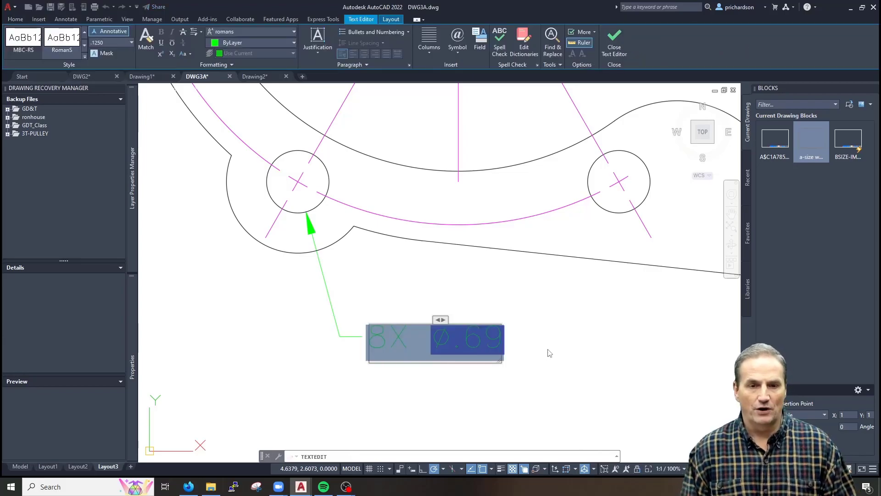
key(Delete)
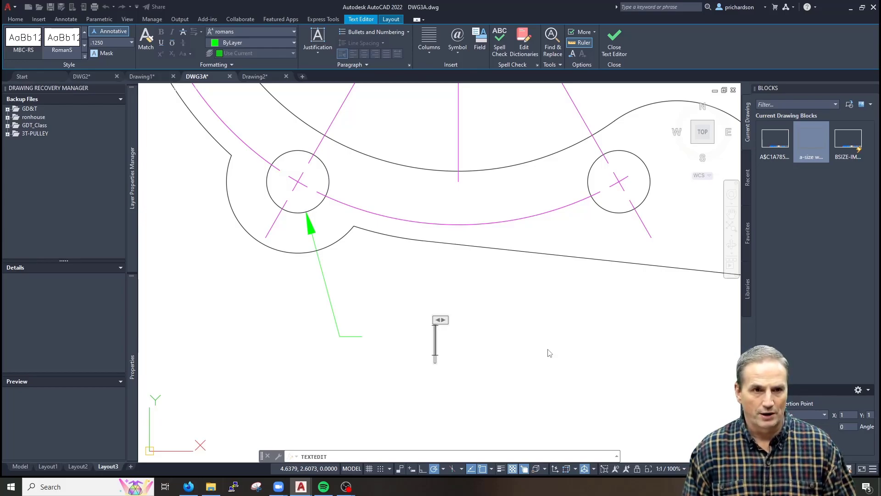
key(Escape)
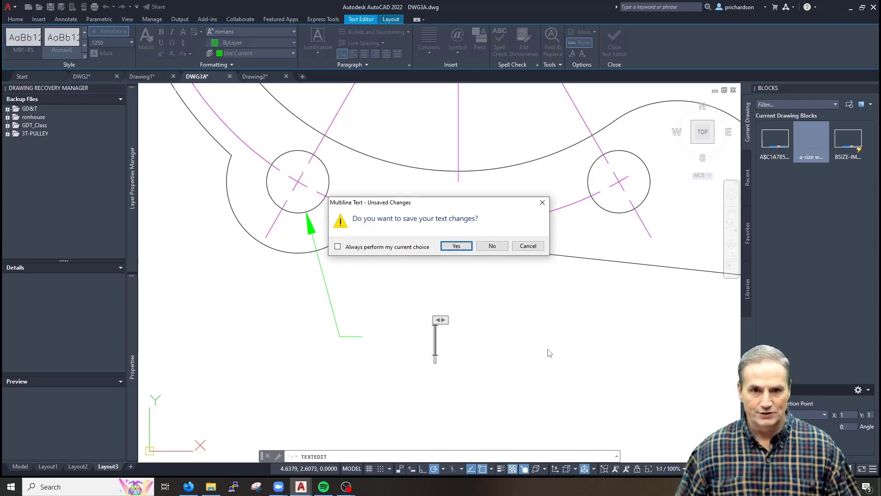
click(456, 246)
key(Escape)
key(Escape)
key(Escape)
key(Escape)
key(Escape)
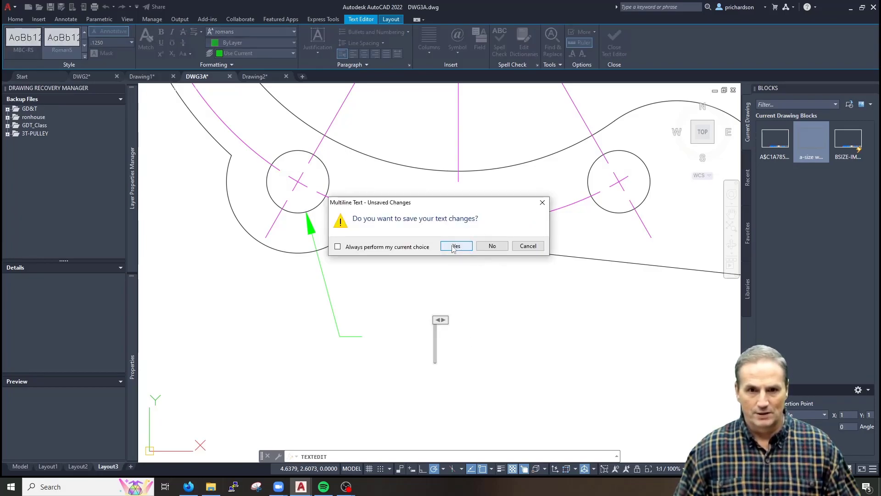
click(456, 247)
key(Escape)
key(Escape)
key(Escape)
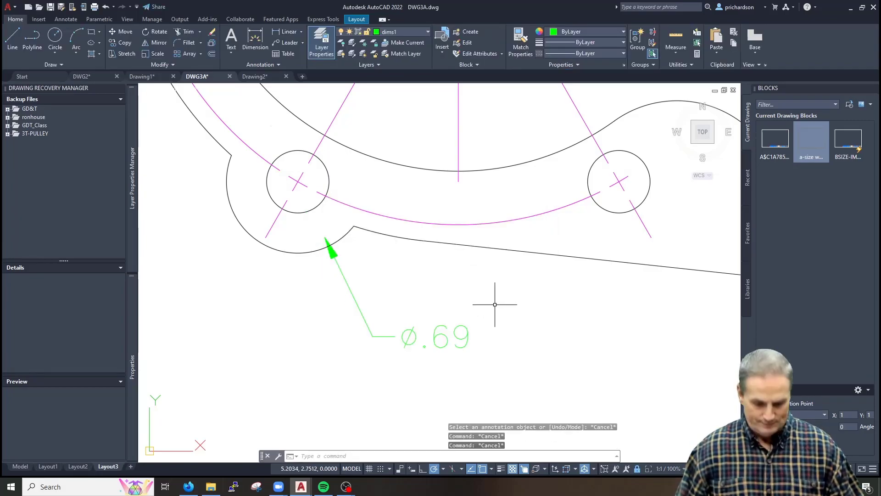
text(u)
key(Return)
scroll(494, 307, down, 3)
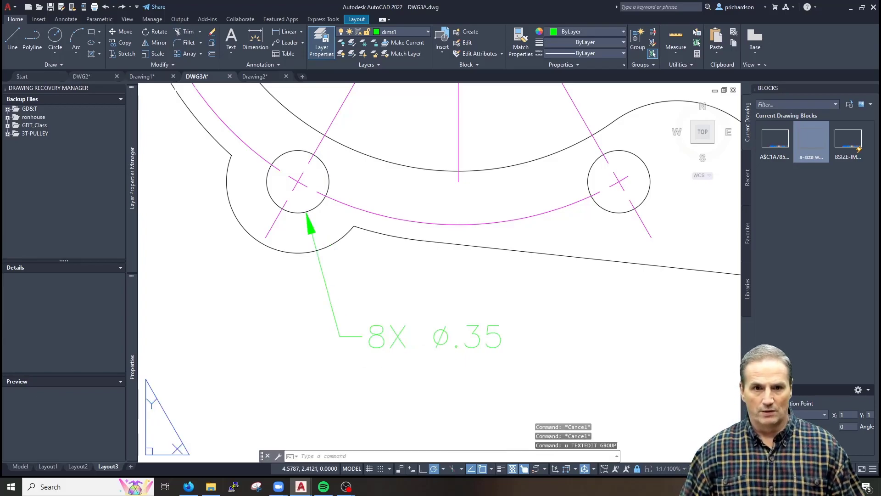
scroll(482, 348, up, 4)
key(Escape)
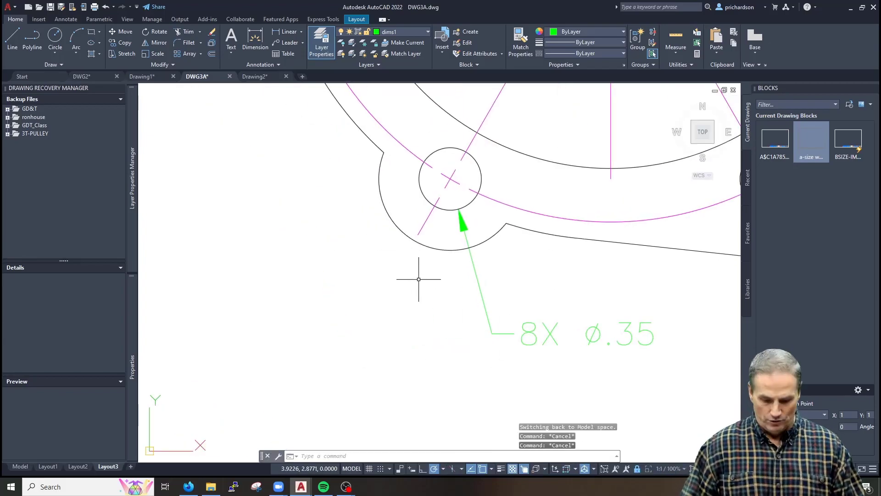
Add an R.40 radius dimension (DRA) to the outer arc around the lower-left hole
text(dra)
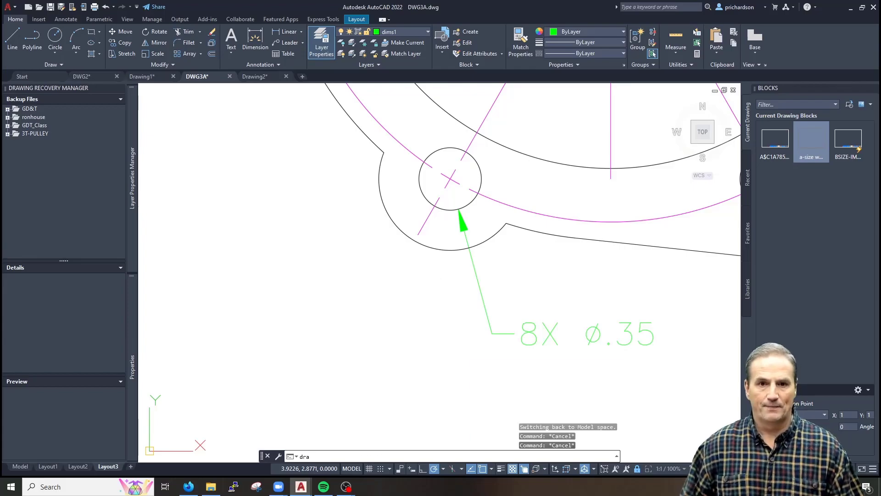
key(Return)
click(403, 232)
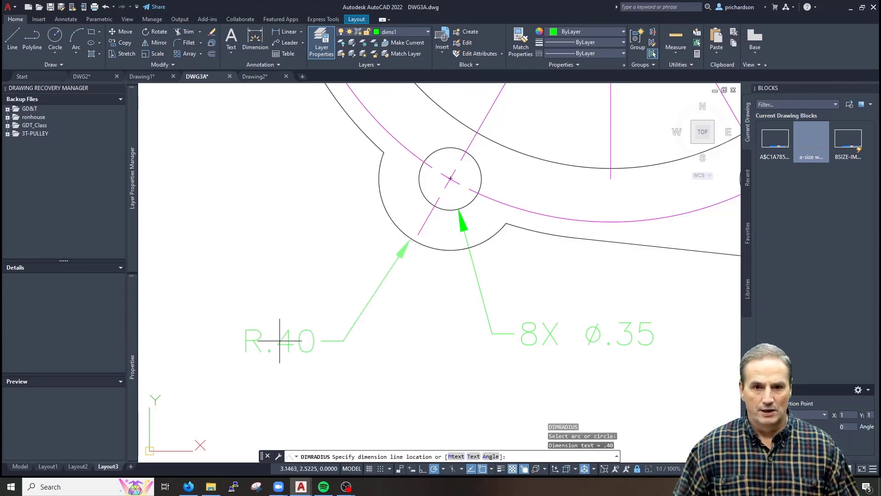
click(302, 332)
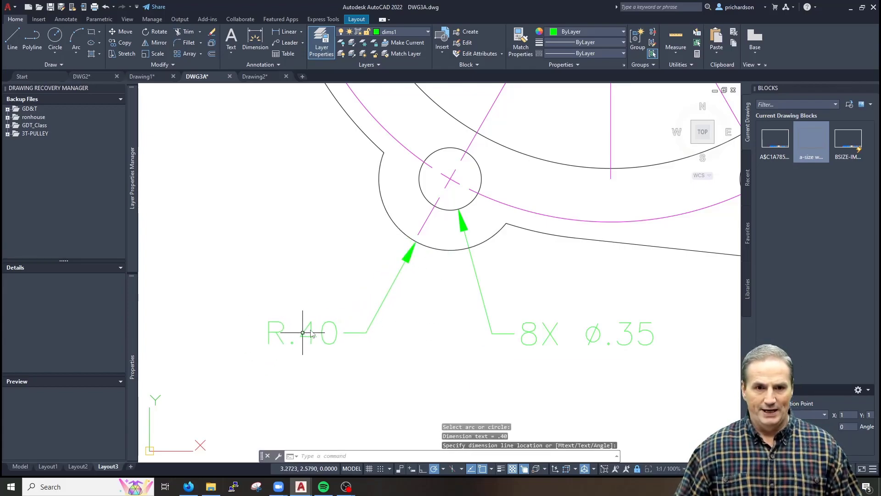
Edit the radius text to read 6X R.40, then select the dimension
double_click(327, 323)
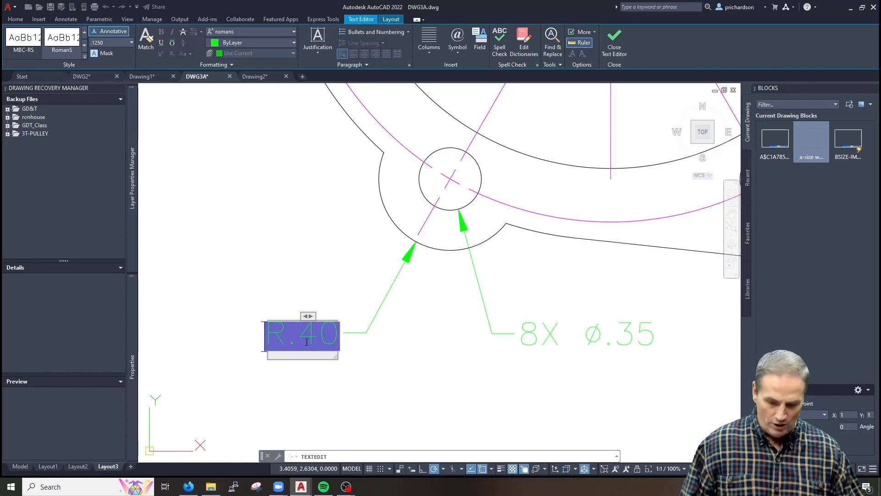
text(6X)
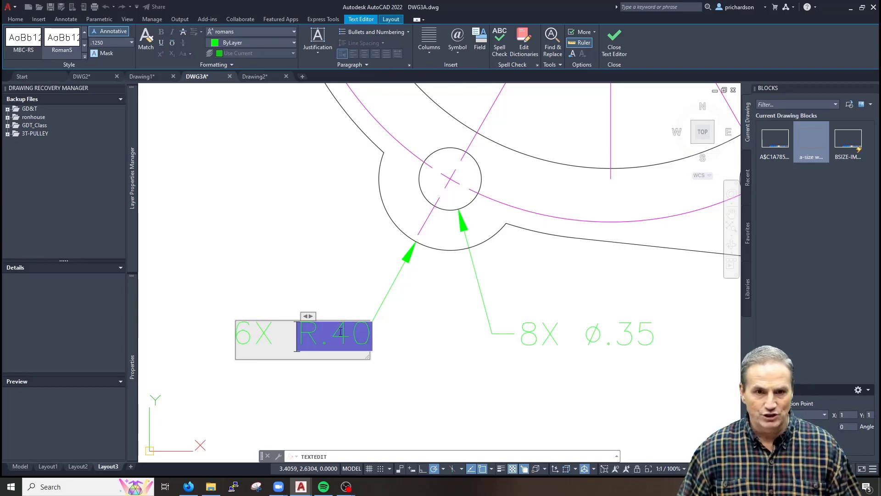
click(336, 398)
key(Escape)
key(Escape)
click(366, 302)
click(292, 375)
right_click(320, 343)
key(Escape)
key(Escape)
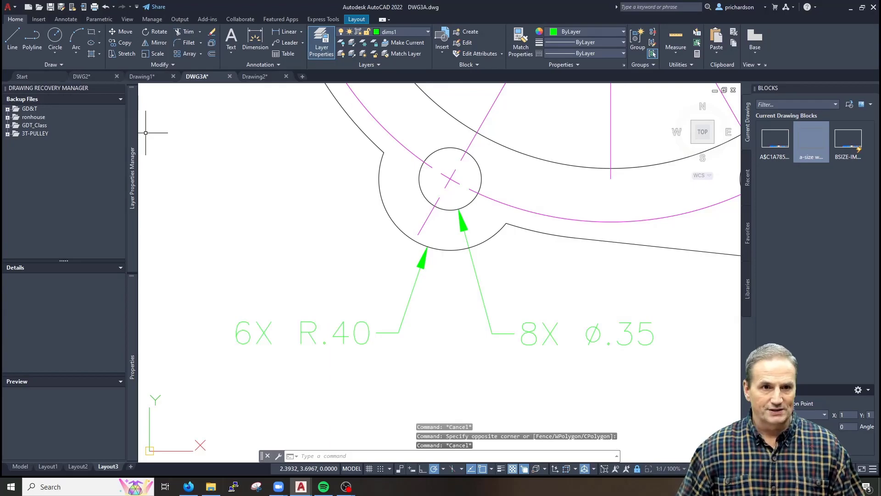
Override the lower-left hole's R.40 radius dimension text to read 6X <> in Properties
click(120, 88)
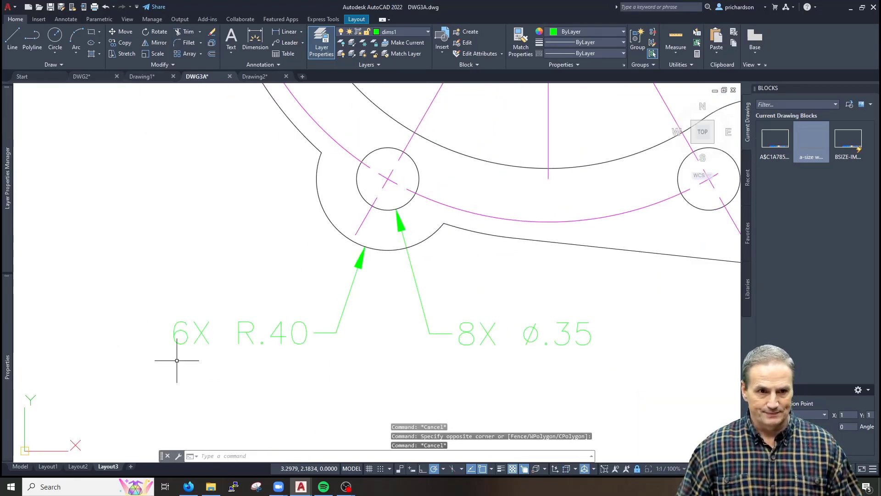
click(7, 364)
click(294, 313)
click(255, 365)
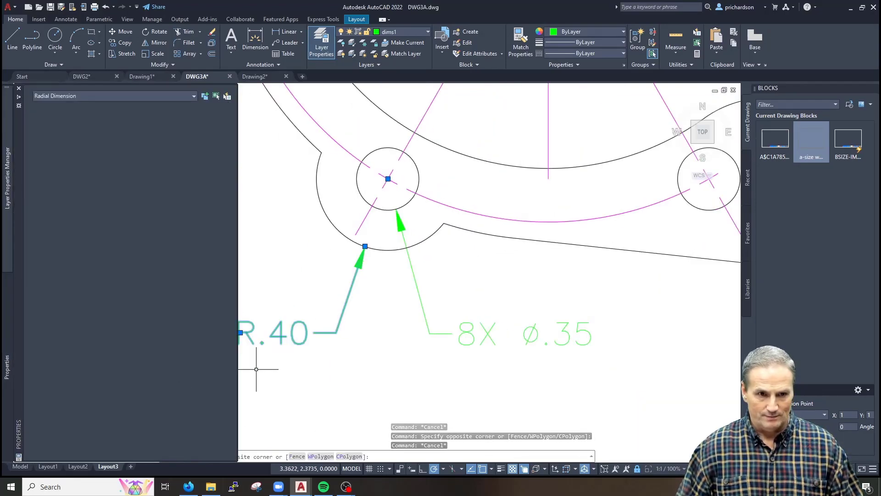
scroll(73, 337, down, 4)
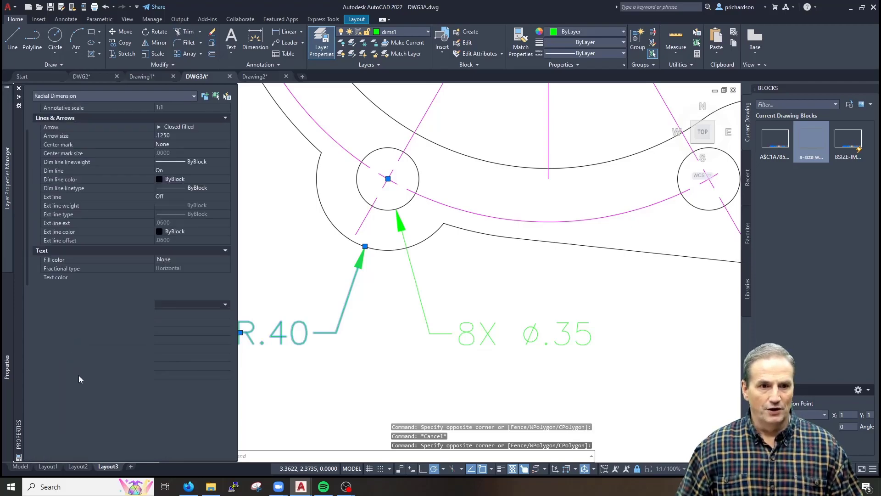
click(145, 381)
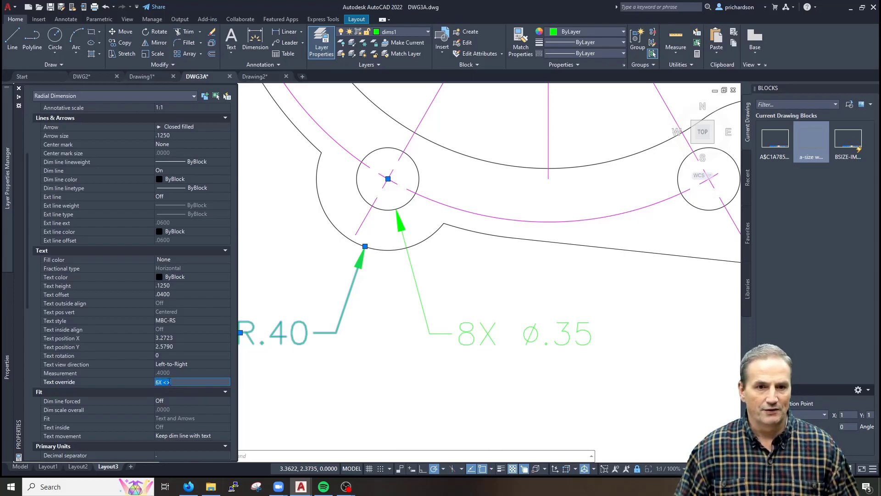
click(298, 369)
key(Escape)
key(Escape)
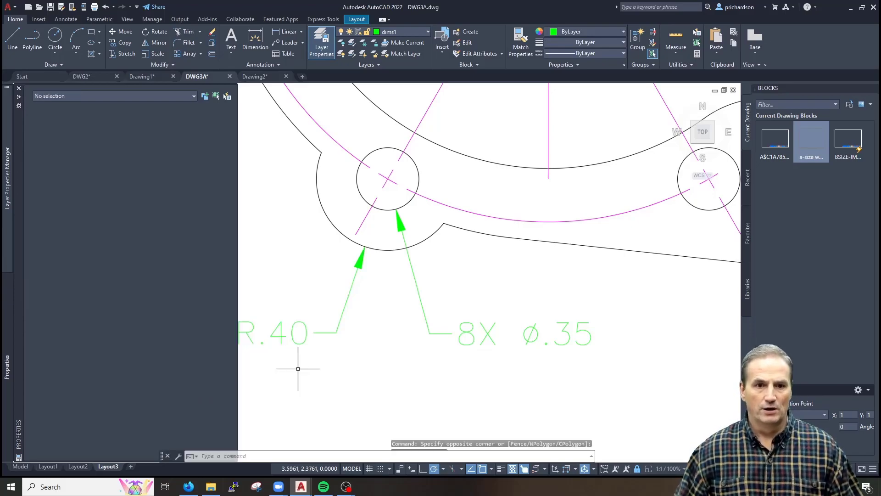
Bring the whole gasket into view and select the upper hole's short centreline and the vertical centreline
middle_drag(298, 369, 350, 363)
scroll(350, 364, down, 5)
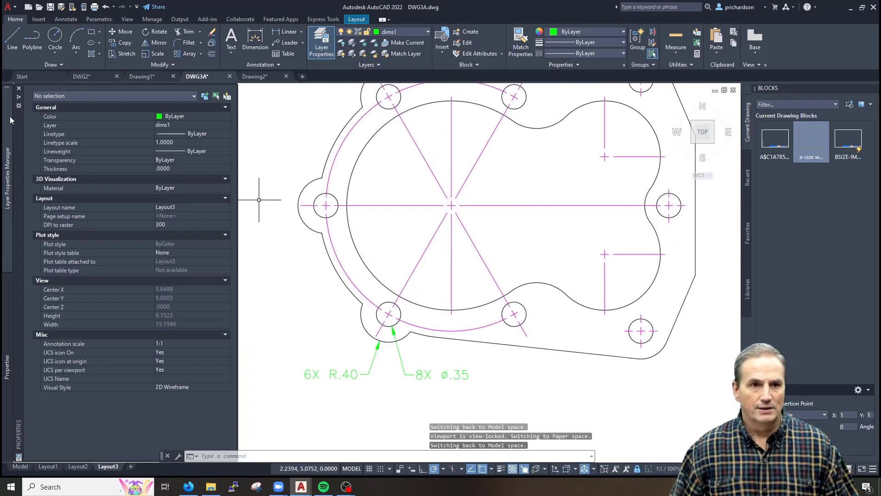
mouse_move(11, 109)
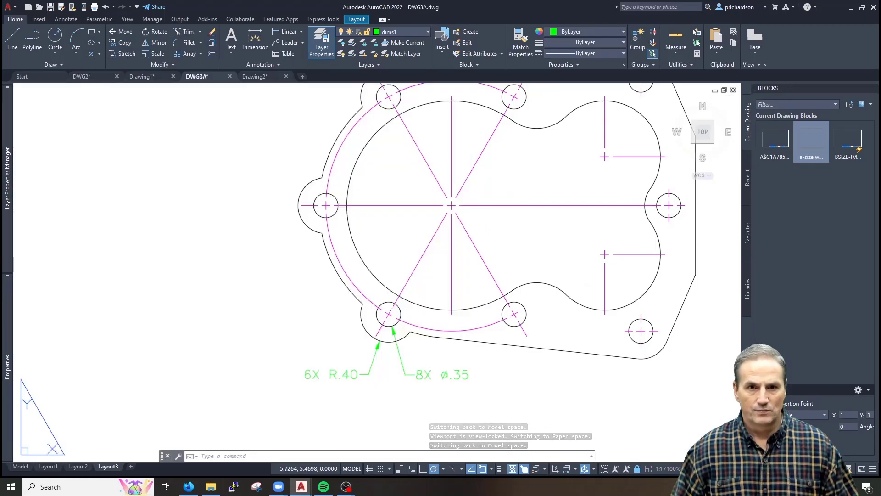
middle_drag(444, 186, 381, 246)
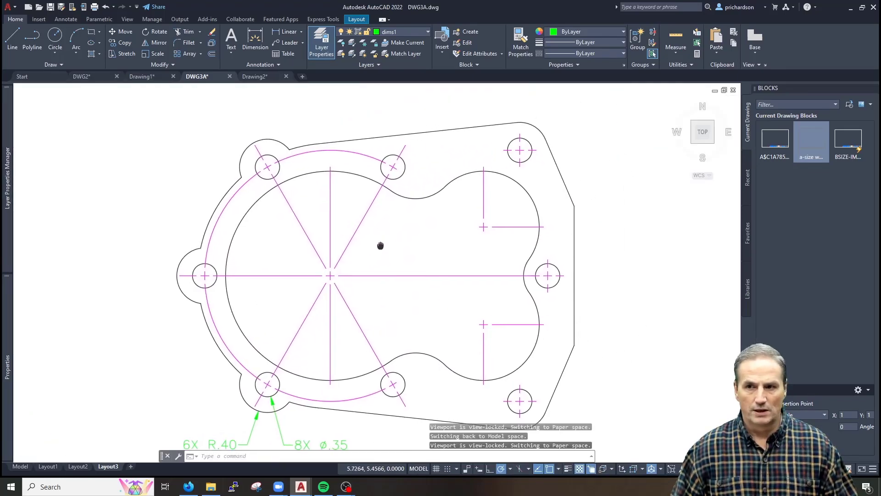
middle_drag(408, 216, 407, 207)
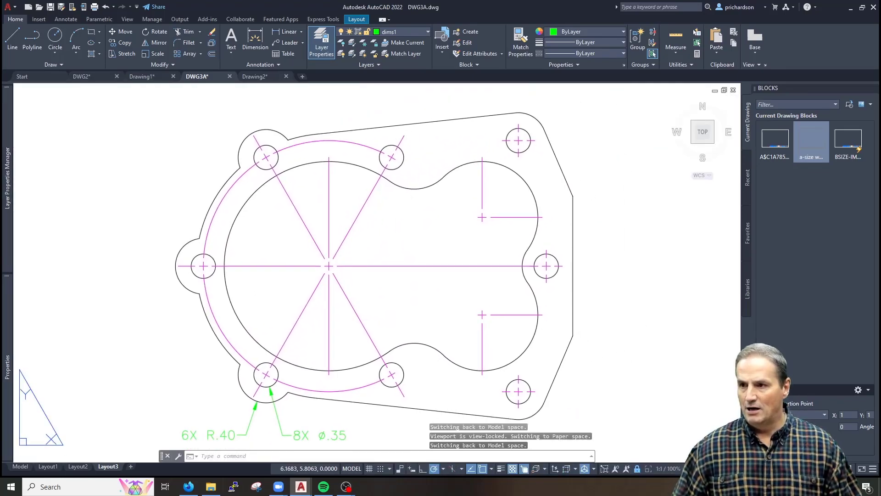
scroll(399, 144, up, 2)
click(406, 135)
click(288, 198)
Erase the two stray centrelines and add a 30° angular dimension locating the upper bolt hole from vertical
text(e)
key(Return)
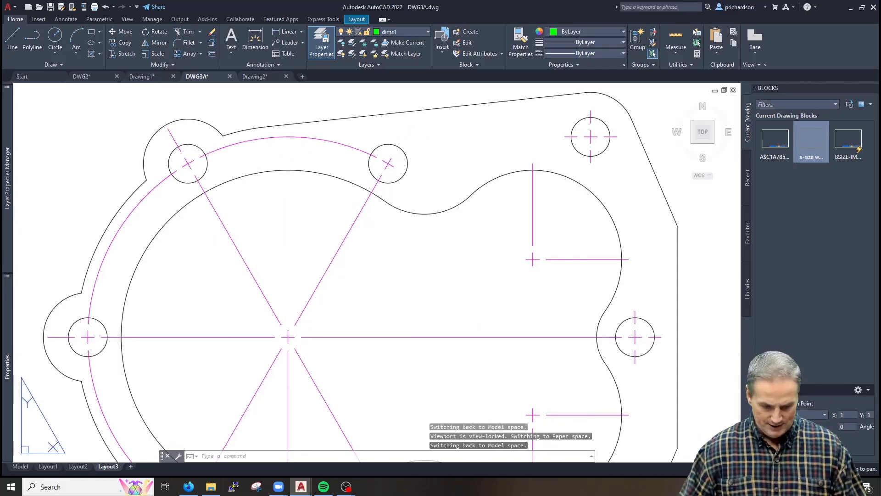
text(dan)
key(Return)
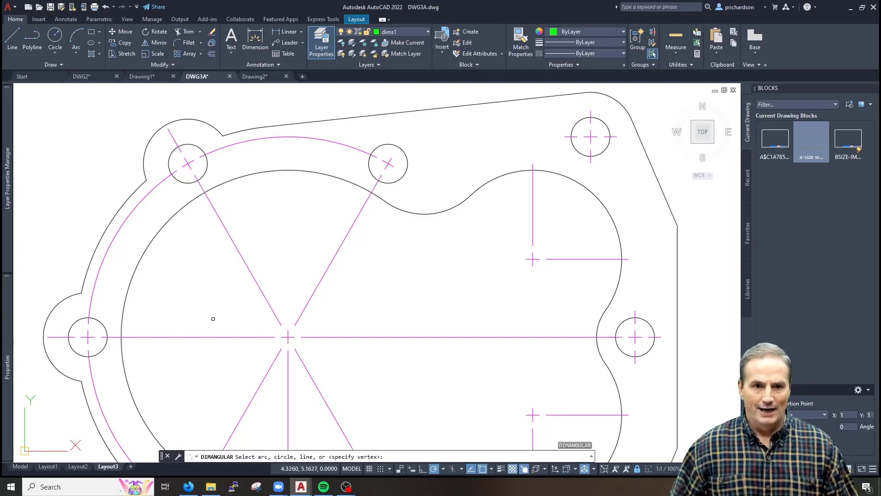
click(287, 333)
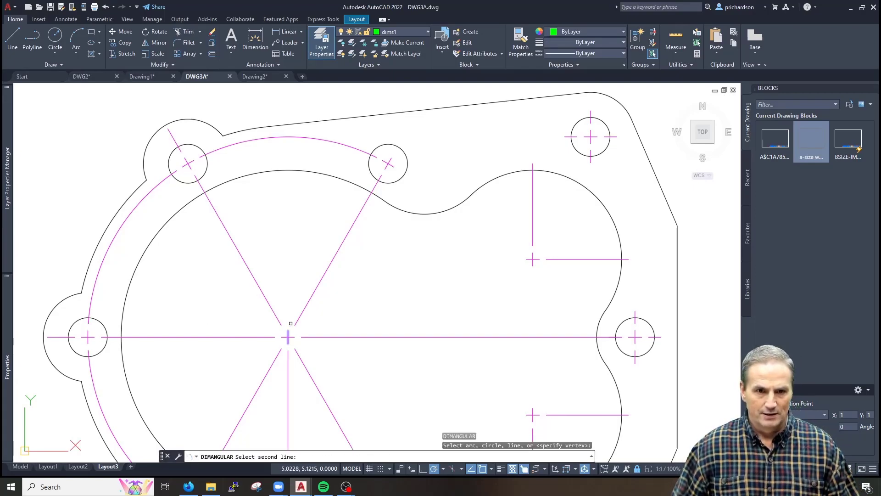
click(389, 161)
middle_drag(320, 109, 317, 220)
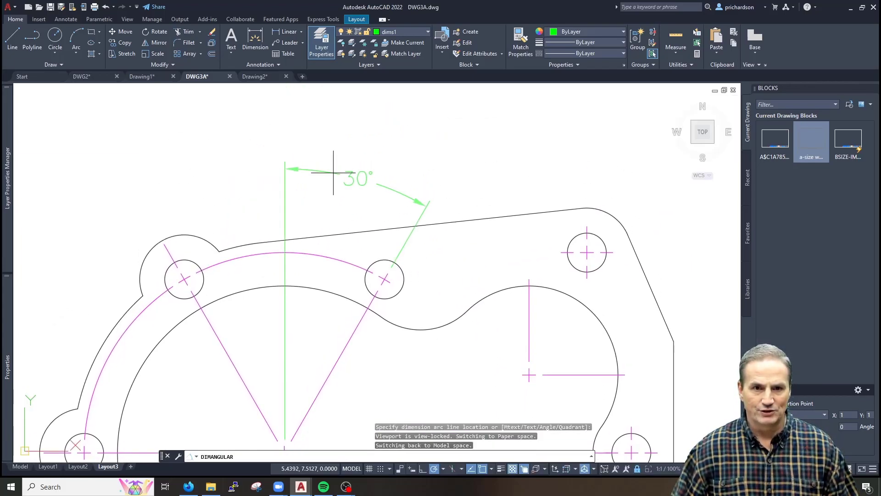
click(334, 173)
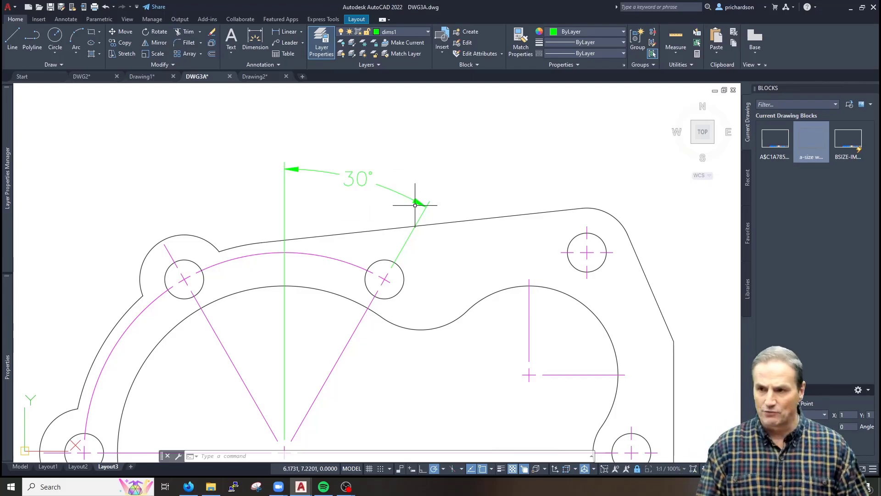
Erase the vertical centreline inside the gasket's right lobe
text(dla)
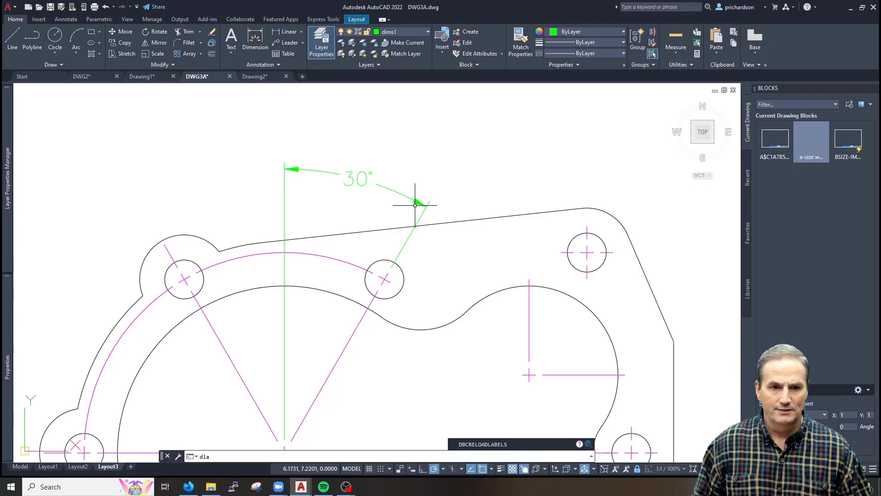
text(i)
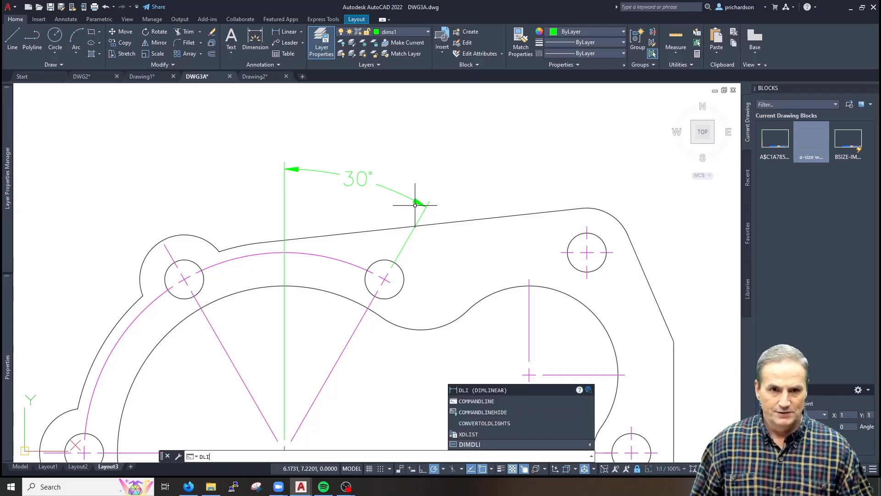
key(Return)
middle_drag(319, 339, 319, 310)
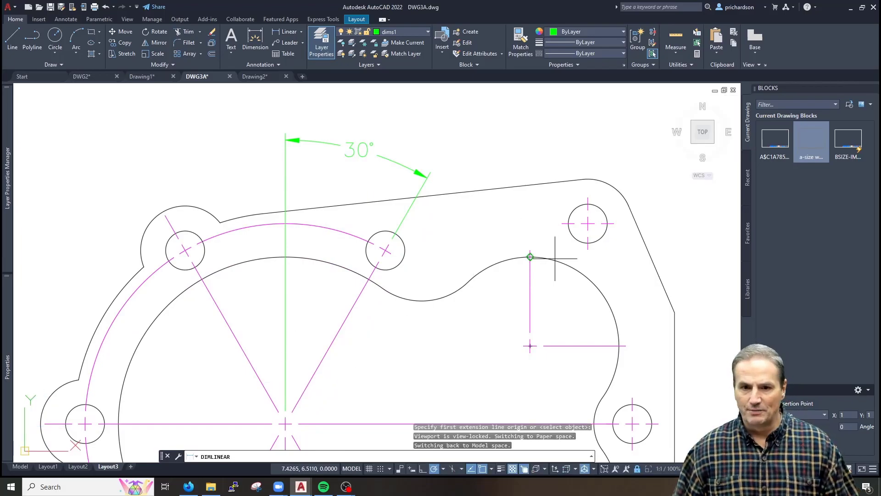
key(Escape)
key(Escape)
key(Escape)
click(546, 275)
click(495, 315)
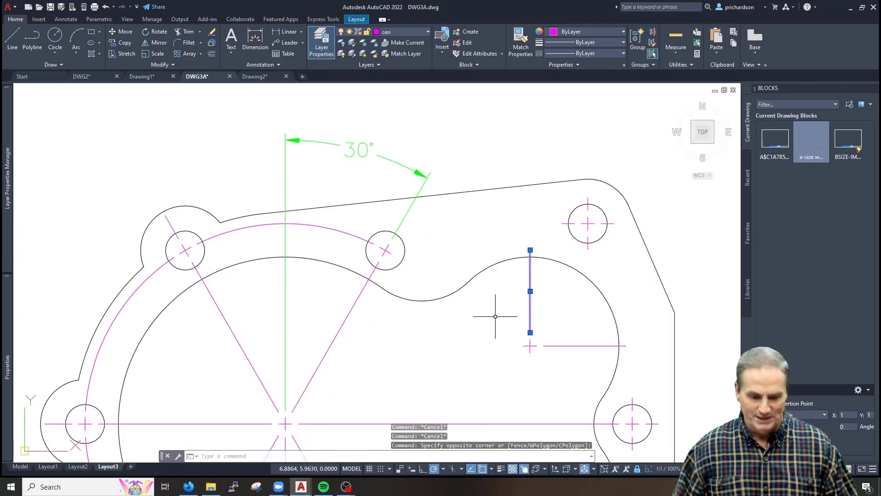
text(e)
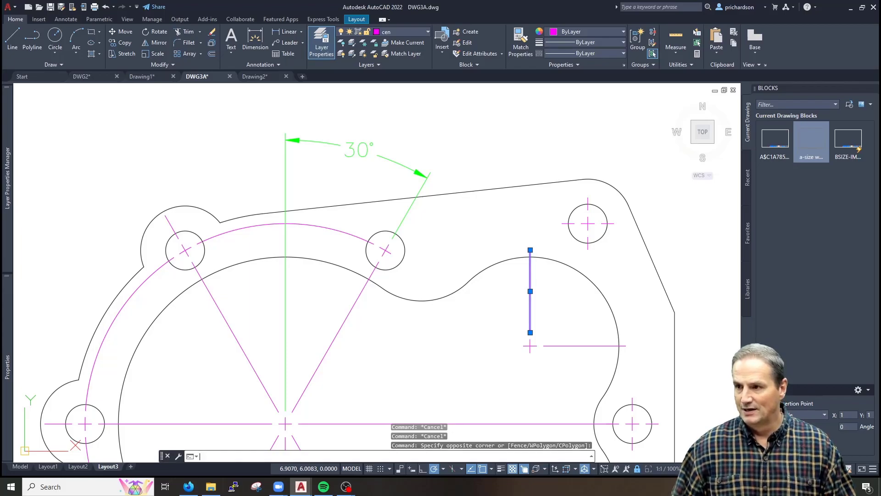
key(Return)
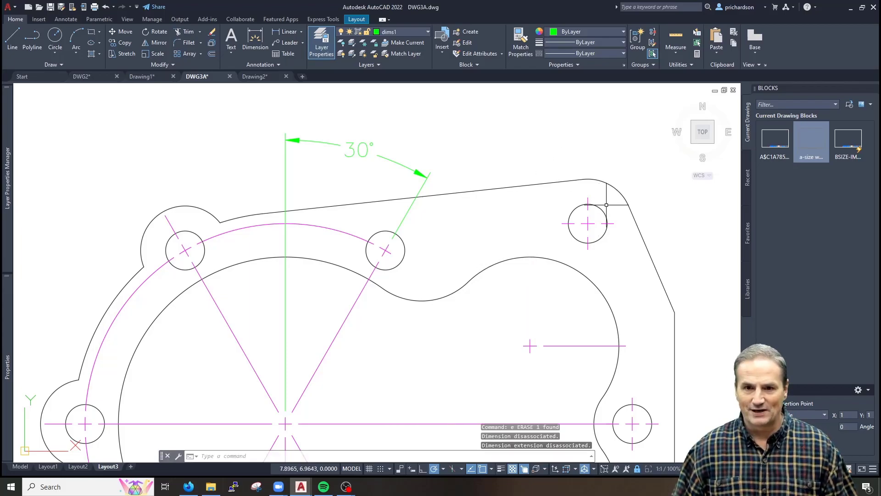
Erase the short centreline stubs on the right-side holes
click(632, 398)
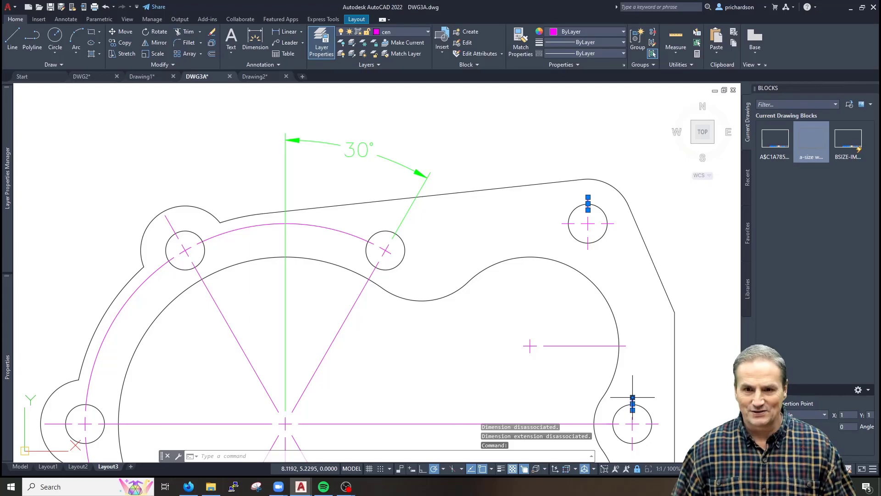
text(d)
key(Return)
key(Escape)
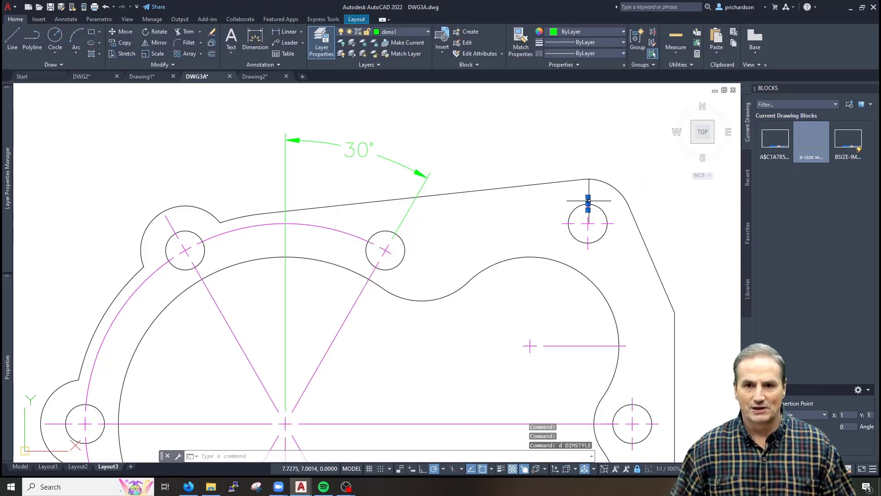
click(634, 397)
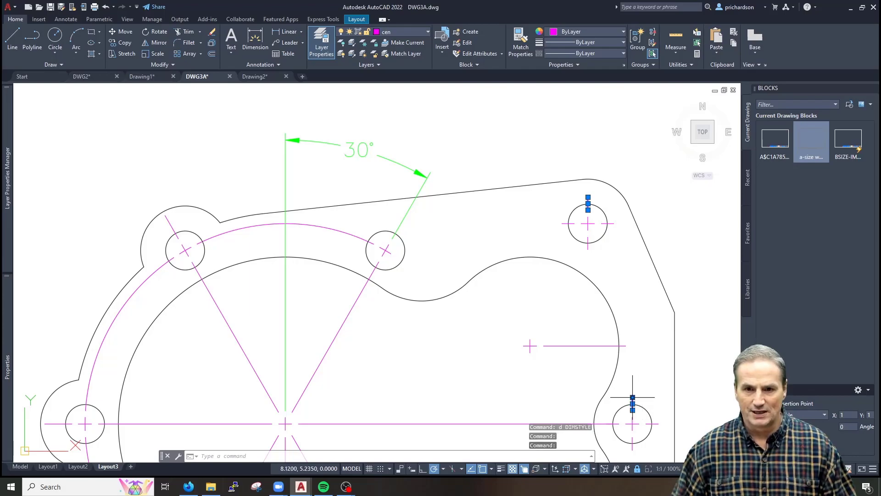
text(e)
key(Return)
mouse_move(464, 352)
middle_down()
mouse_move(460, 289)
mouse_move(454, 345)
middle_up()
Add a 2.20 horizontal dimension from the large circle's centre to the right lobe's centre, above the 30° angle
text(dli)
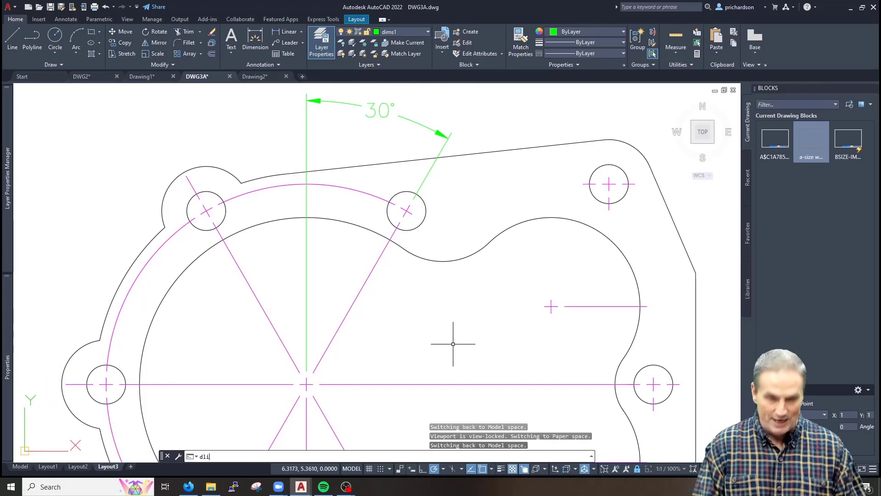
key(Return)
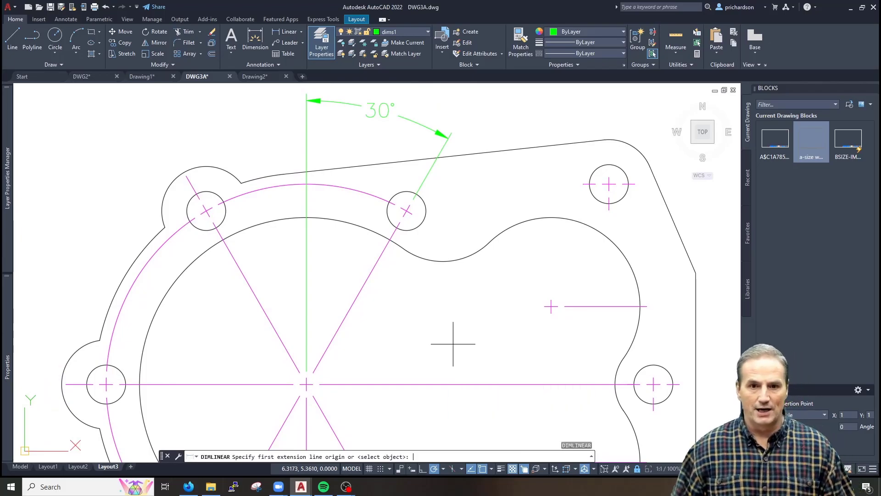
click(306, 377)
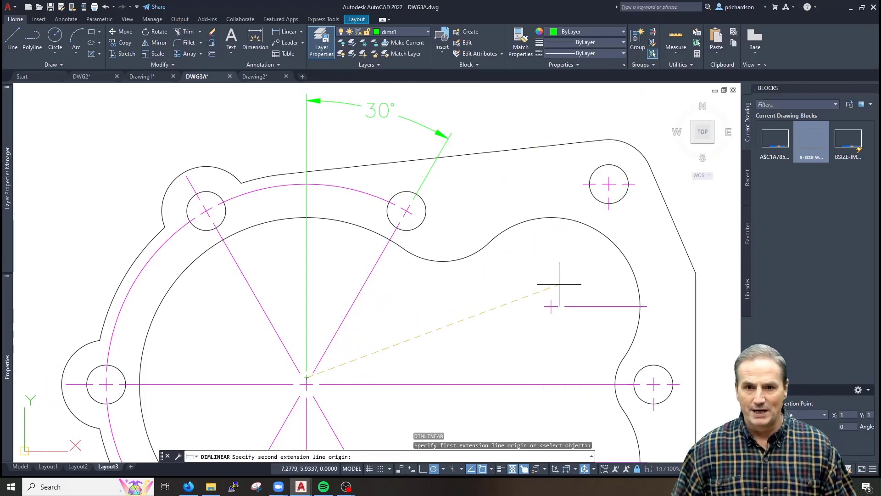
click(551, 306)
middle_drag(477, 147, 468, 274)
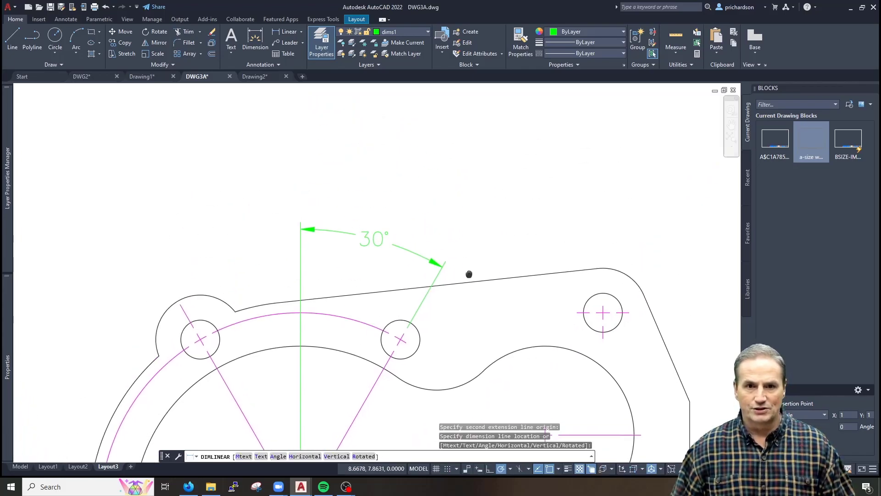
click(476, 206)
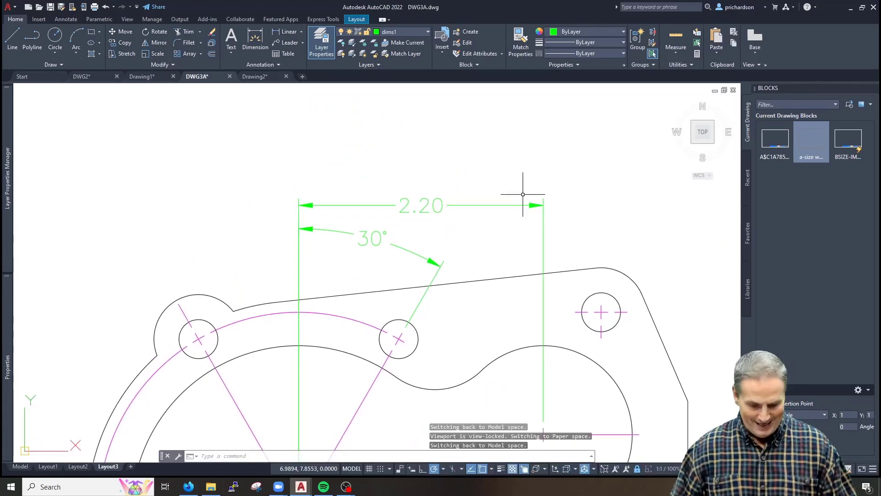
middle_drag(542, 221, 508, 218)
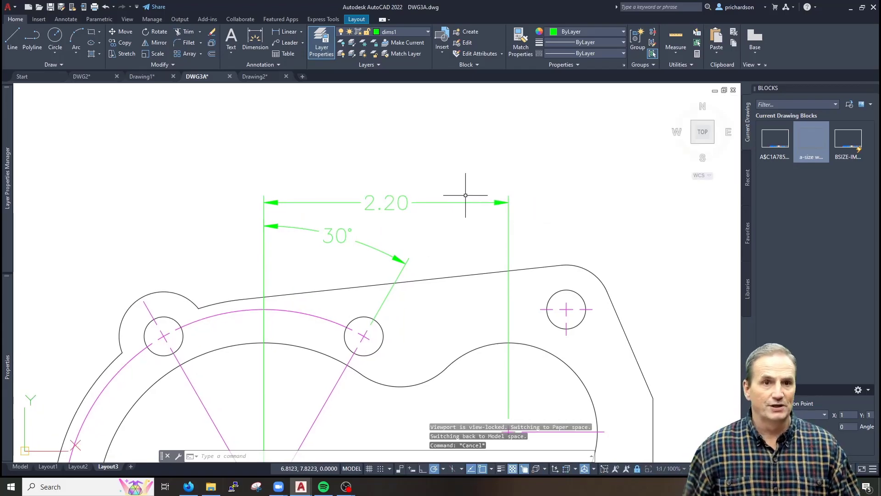
Look through the Annotate tab's continue and baseline dimension options
click(64, 19)
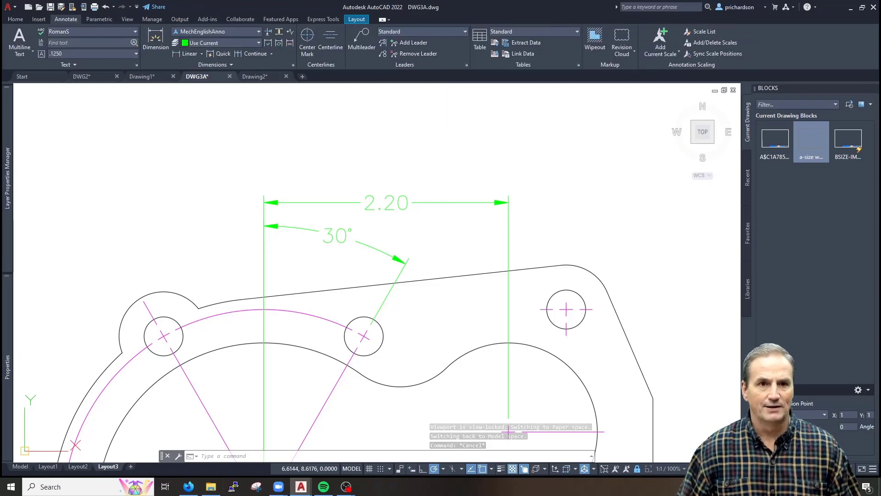
click(272, 54)
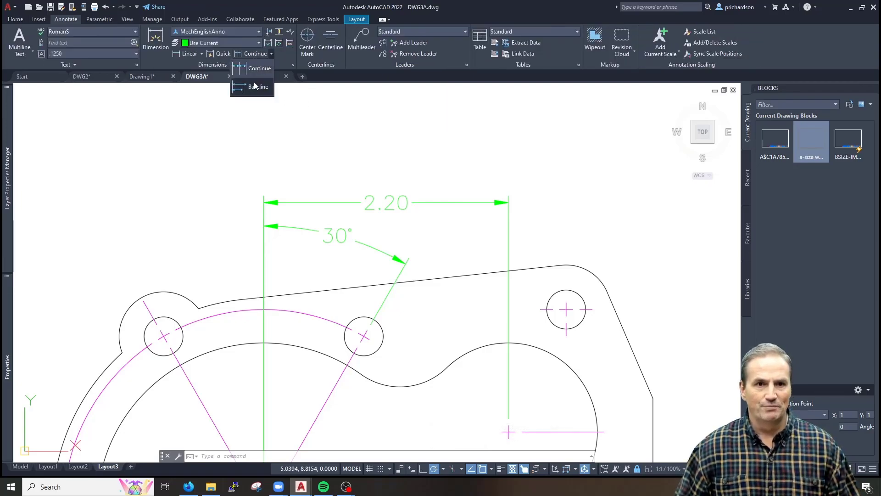
key(Escape)
key(Escape)
key(Escape)
text(d)
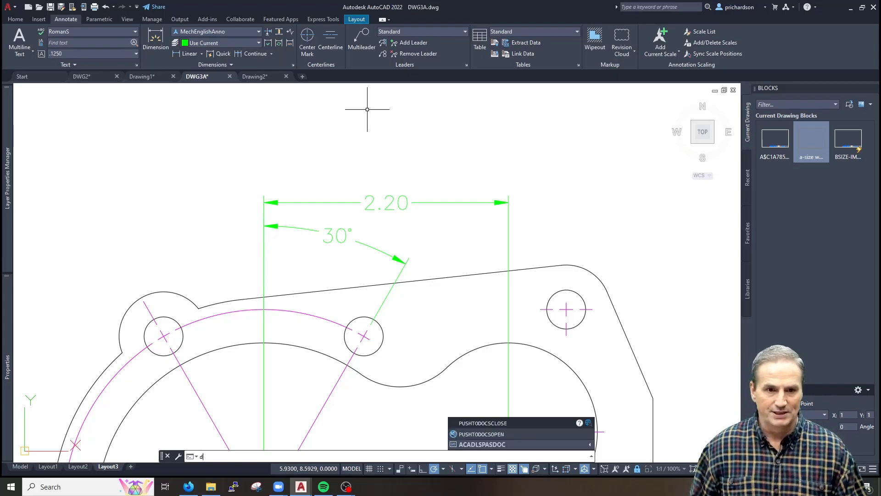
text(occd)
Chain continued dimensions .52 and .40 from the 2.20 to the right-side and lower hole centres
key(BackSpace)
text(o)
key(Return)
key(Escape)
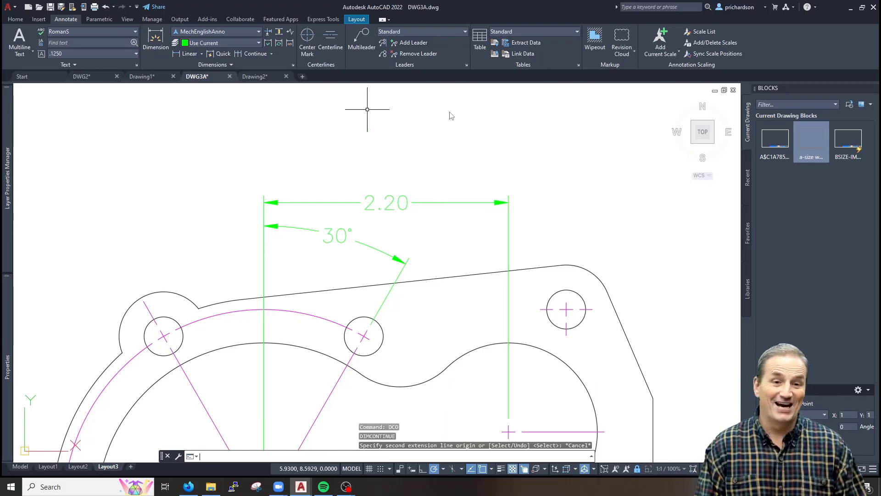
text(dco)
key(Return)
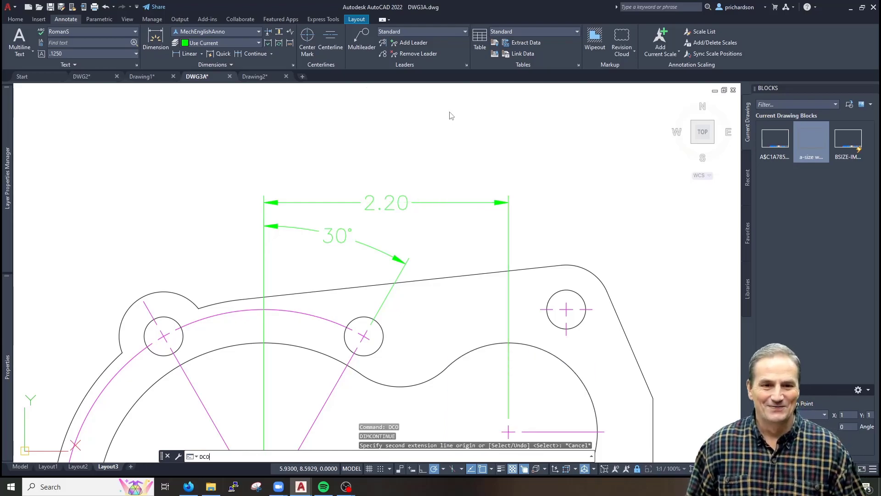
middle_drag(517, 340, 392, 305)
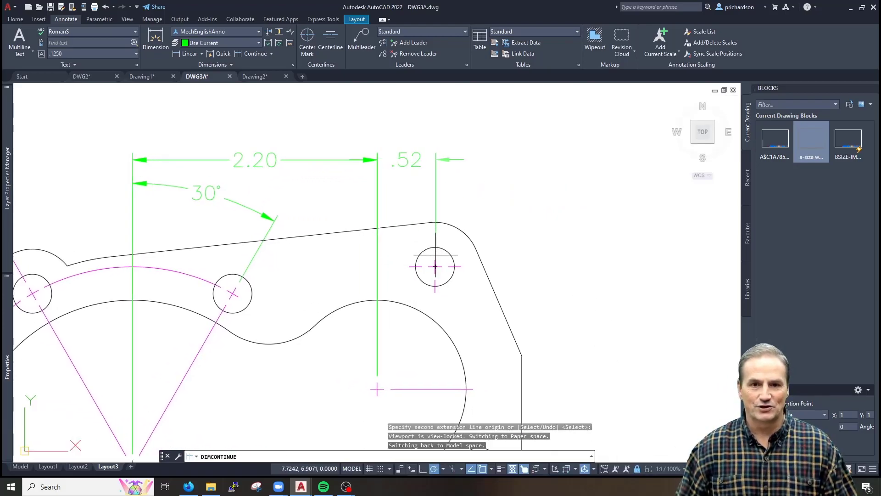
click(435, 266)
middle_drag(488, 333, 454, 269)
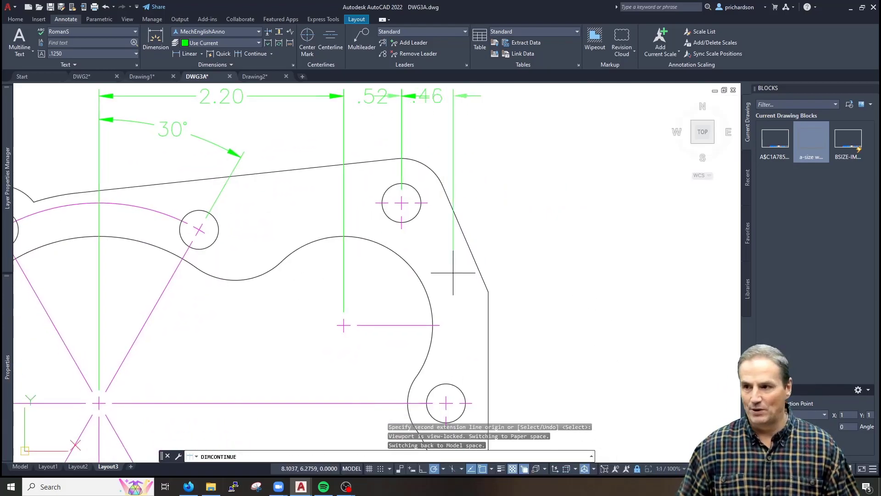
click(446, 396)
key(Escape)
middle_drag(391, 199, 390, 322)
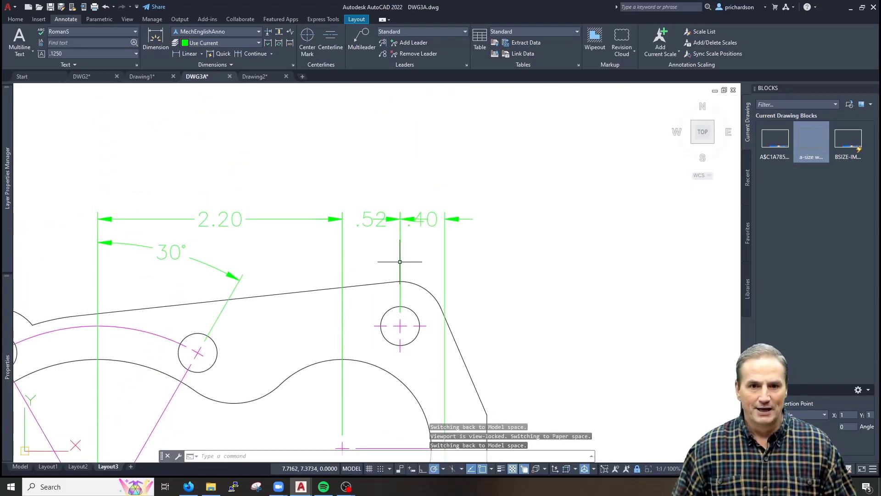
scroll(407, 221, up, 2)
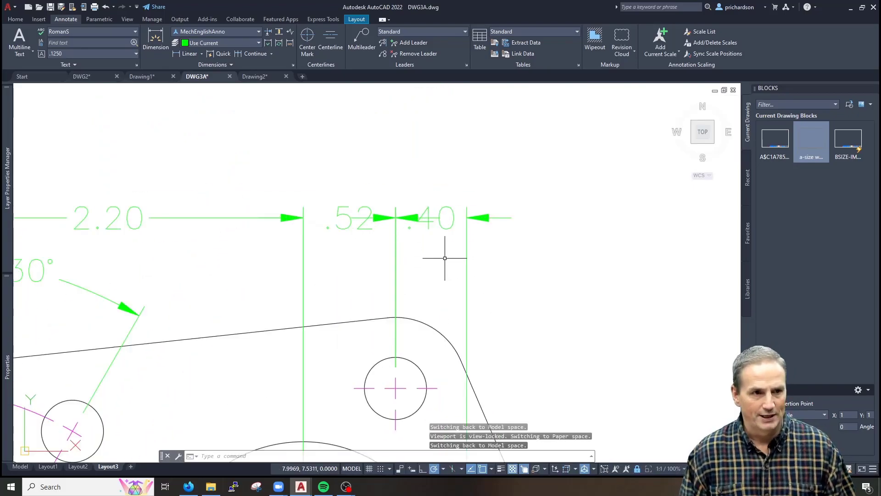
key(Escape)
key(Escape)
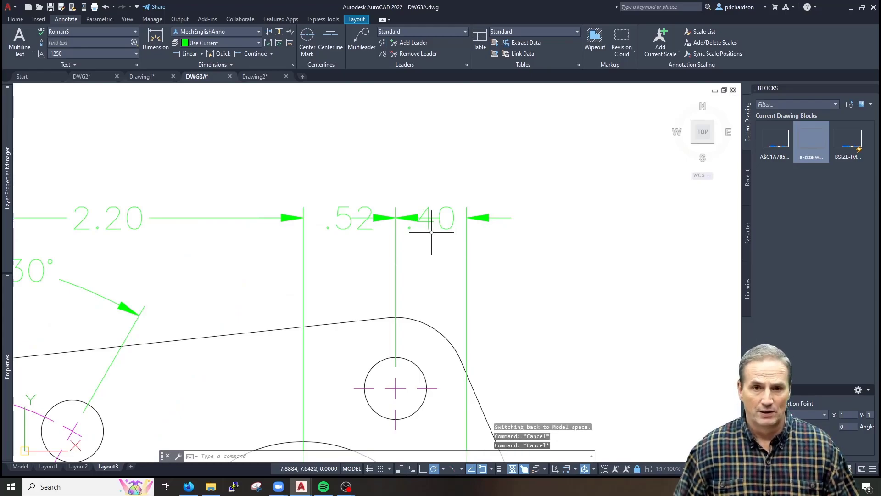
Turn Dim line 1 off on the .40 dimension in Properties
click(449, 206)
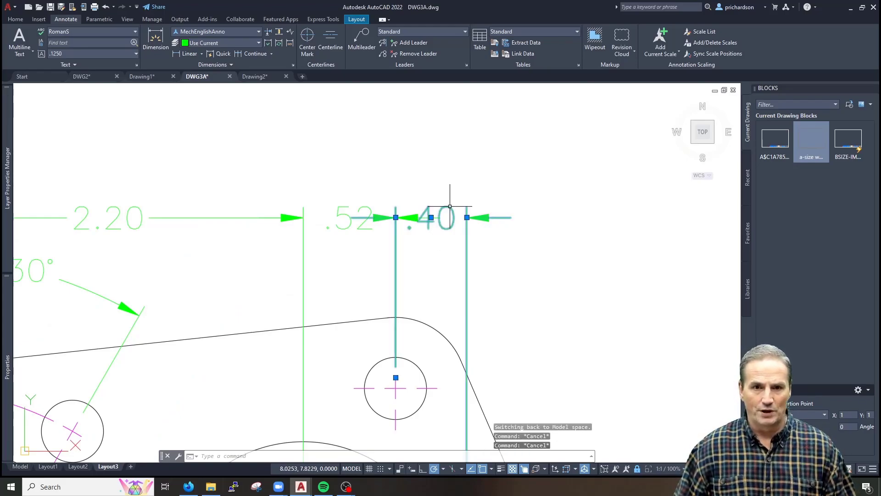
right_click(434, 278)
key(Escape)
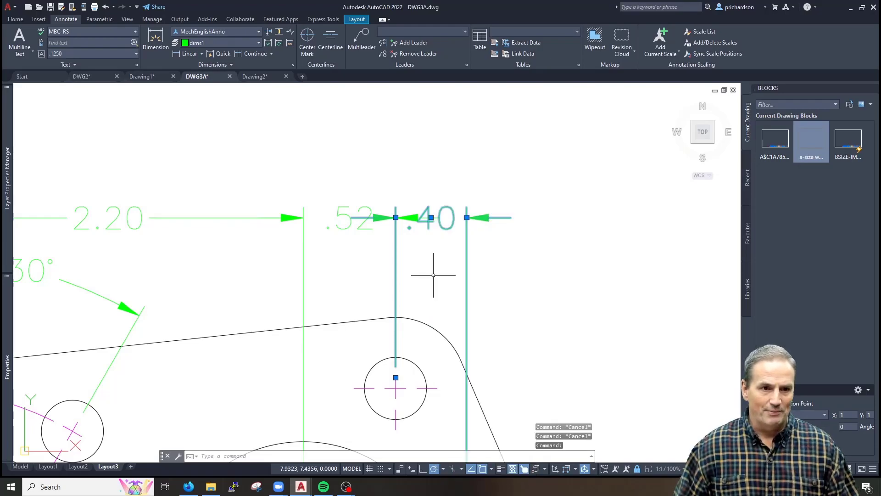
key(ctrl+1)
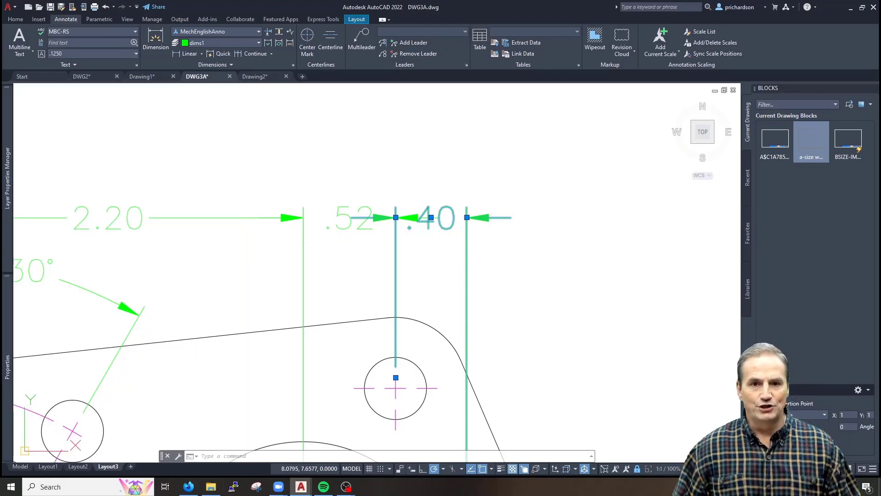
key(Escape)
key(Escape)
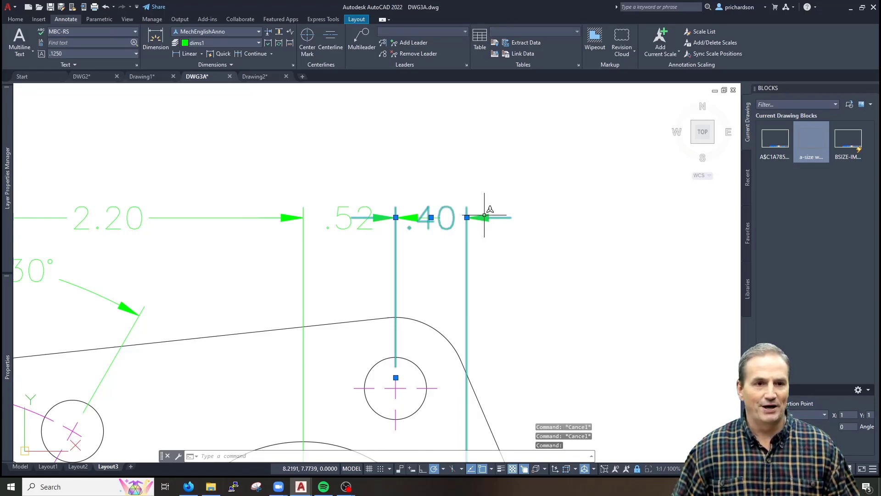
key(Escape)
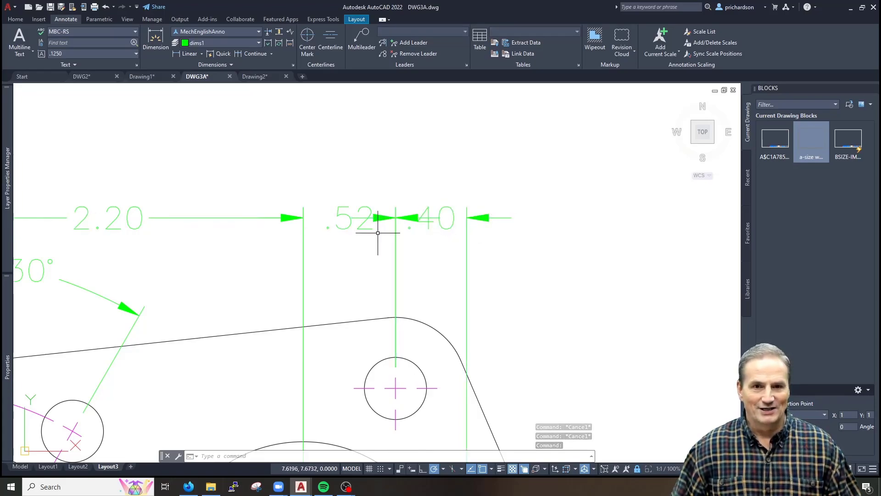
key(Escape)
click(450, 207)
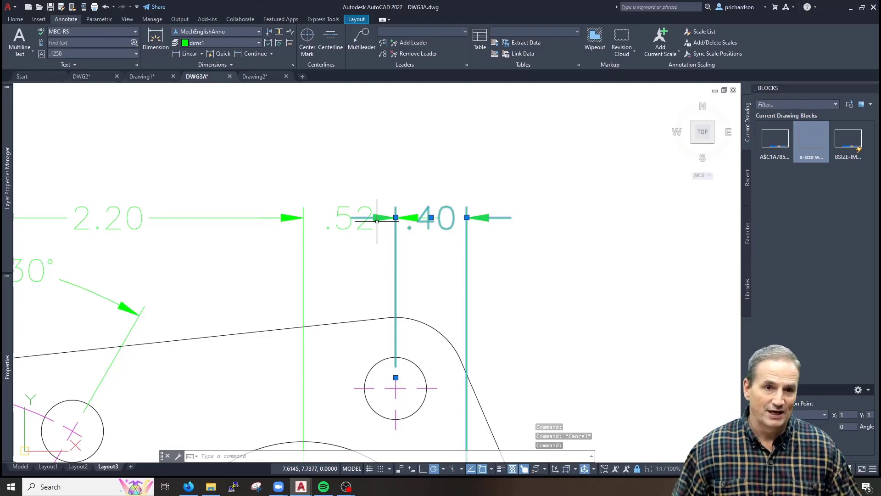
mouse_move(15, 244)
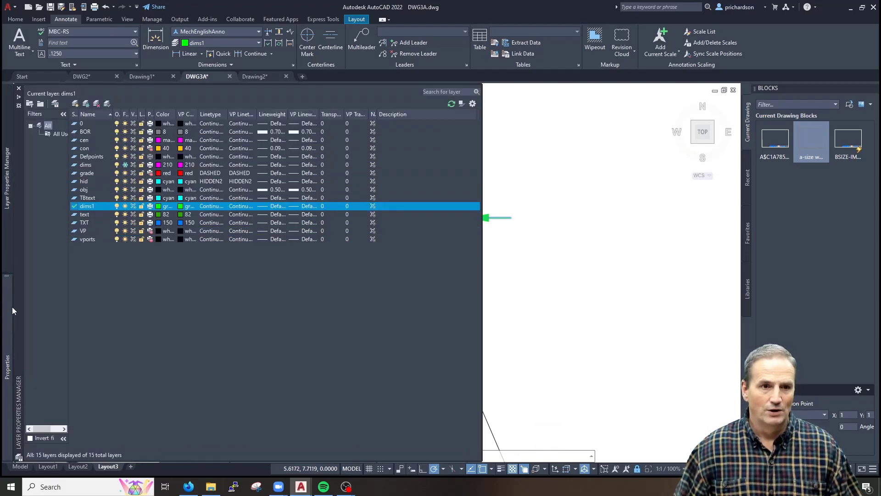
mouse_move(4, 316)
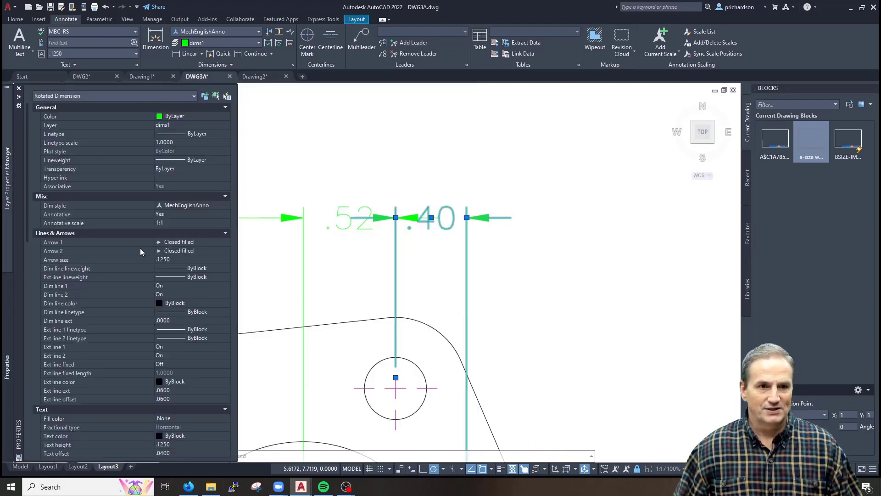
click(180, 285)
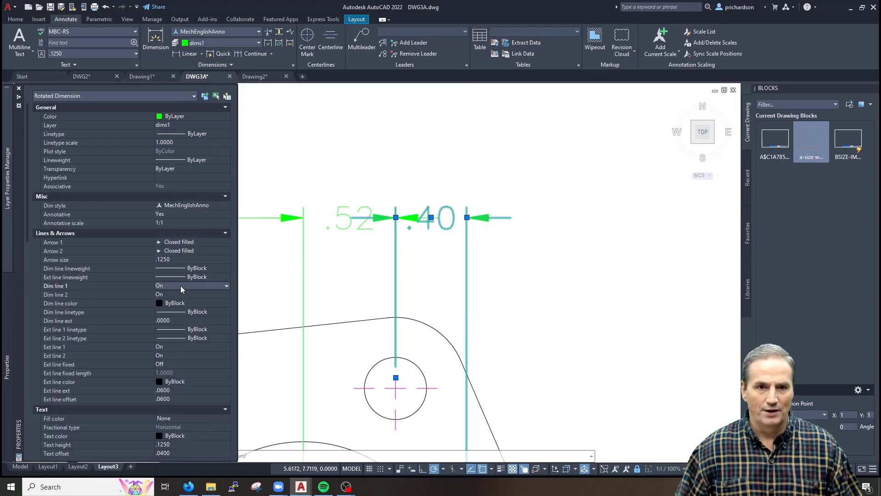
click(180, 285)
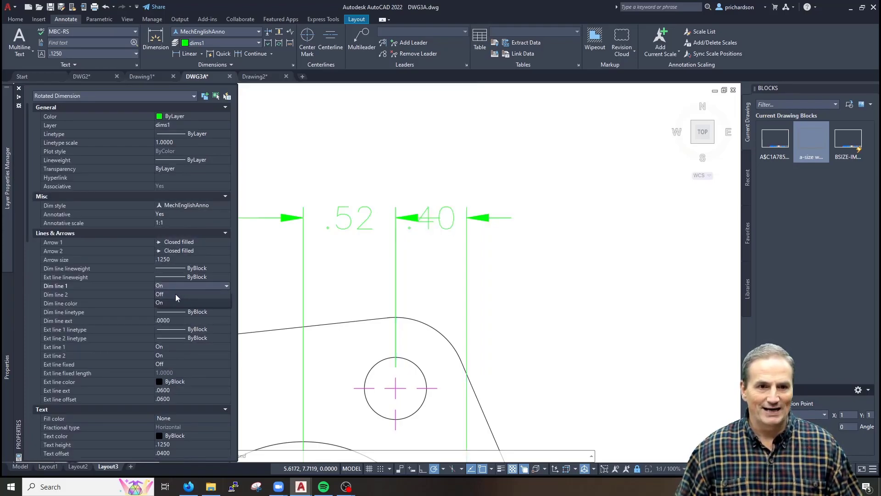
click(175, 294)
key(ctrl+1)
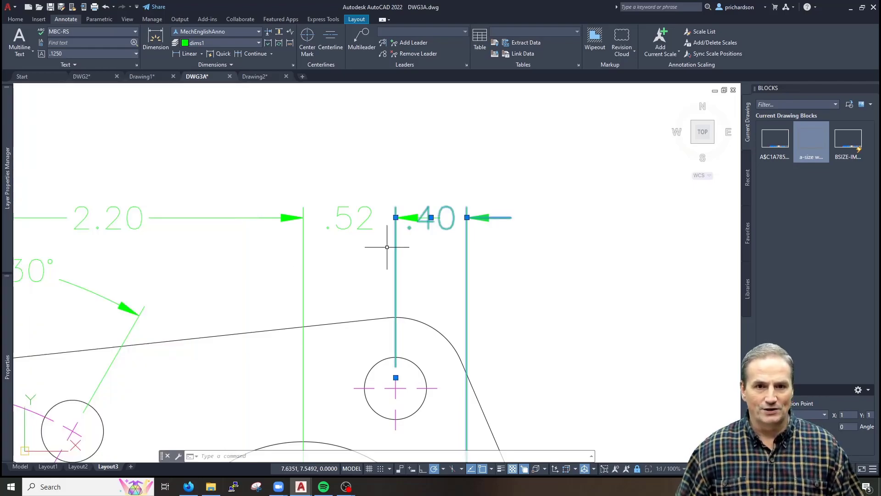
key(Escape)
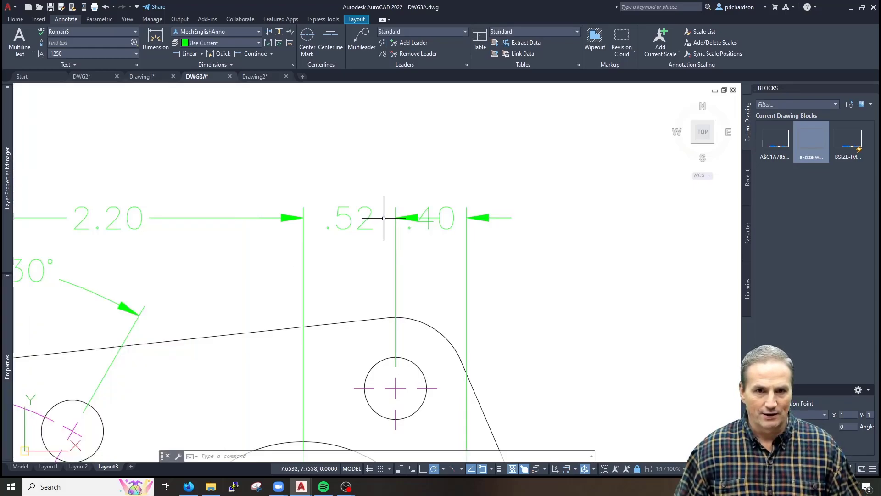
Turn Dim line 2 off on the .52 dimension, leaving Dim line 1 on
click(344, 212)
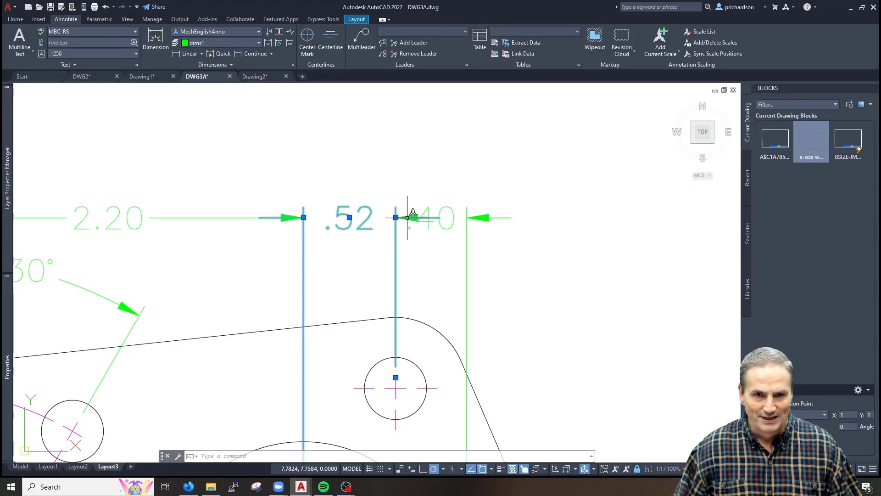
mouse_move(9, 302)
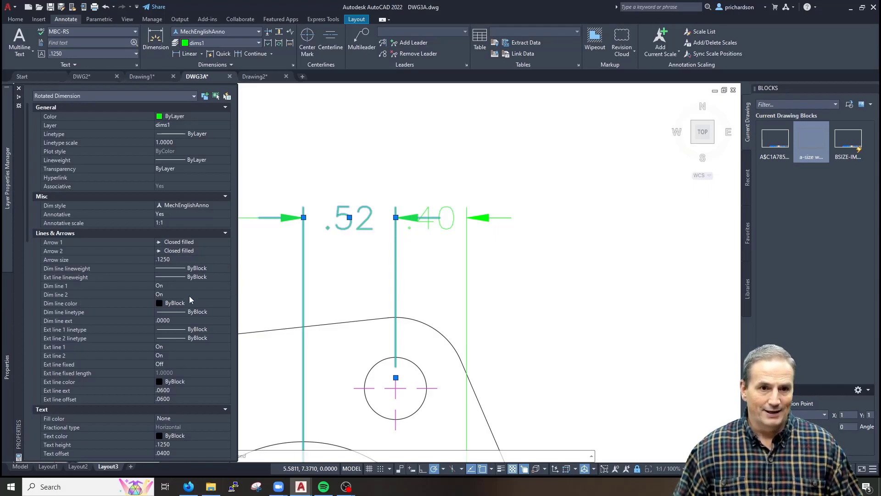
click(176, 286)
click(177, 285)
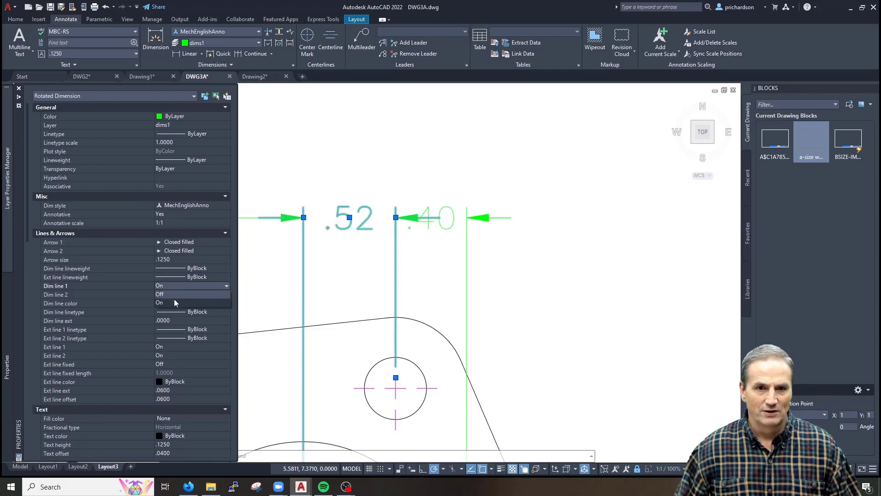
click(177, 290)
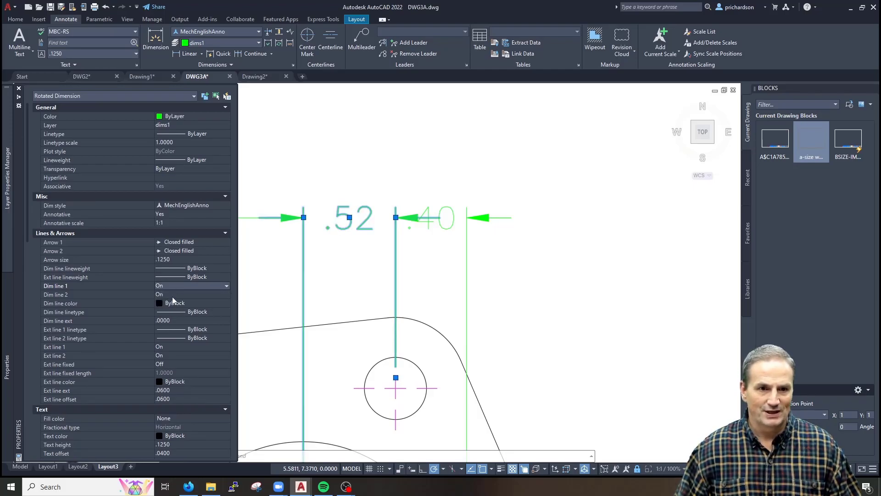
click(175, 294)
click(175, 294)
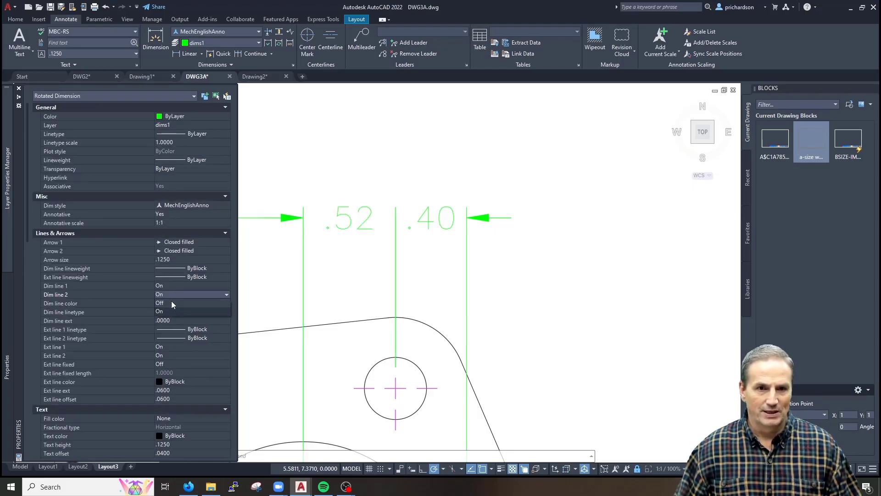
click(171, 303)
key(Escape)
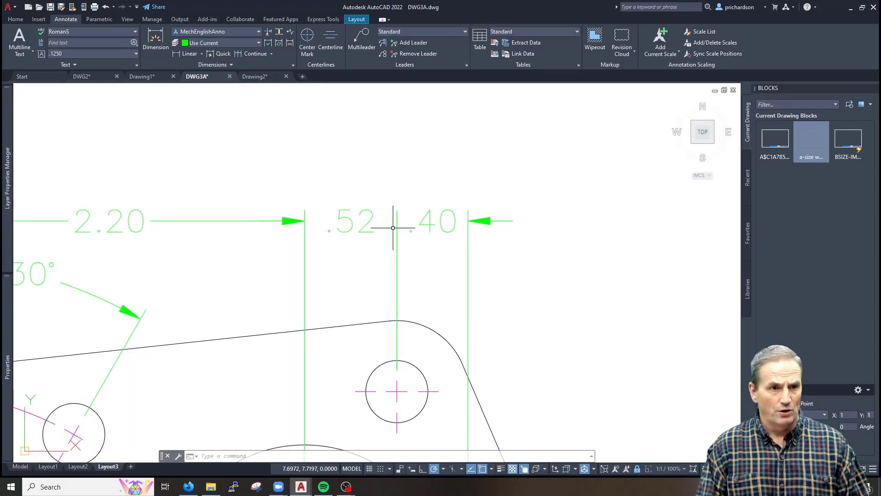
Place a .06 filled donut on the extension line, then delete the misplaced dot
text(do)
key(Return)
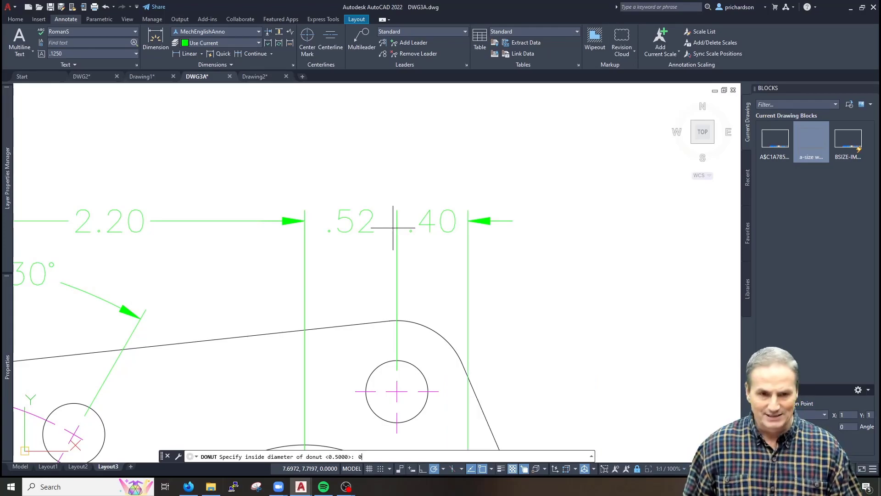
text(.06)
key(Return)
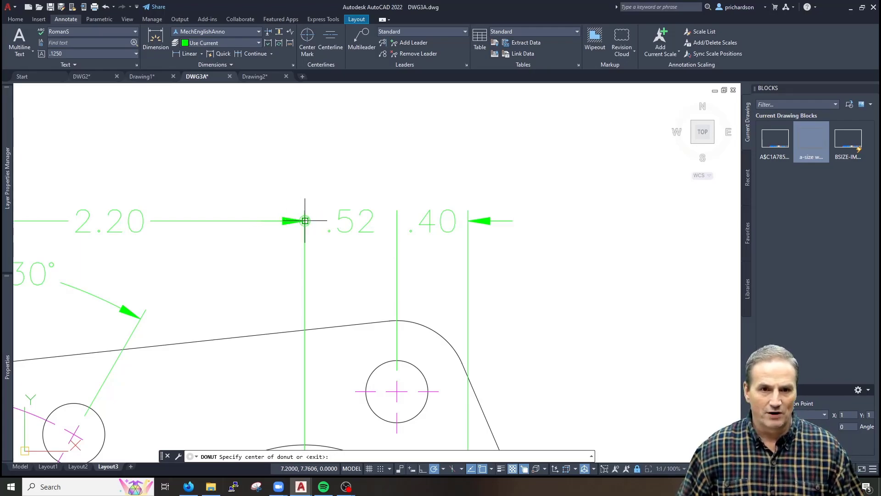
click(396, 221)
key(Return)
click(400, 217)
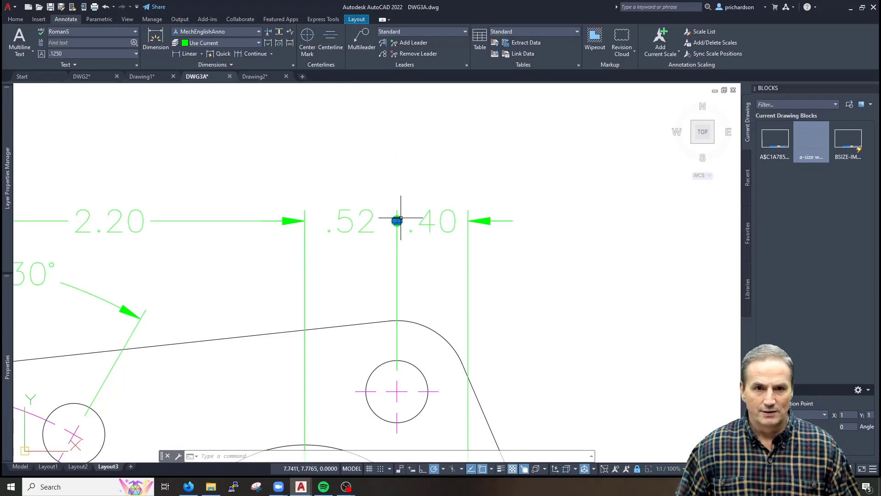
key(Delete)
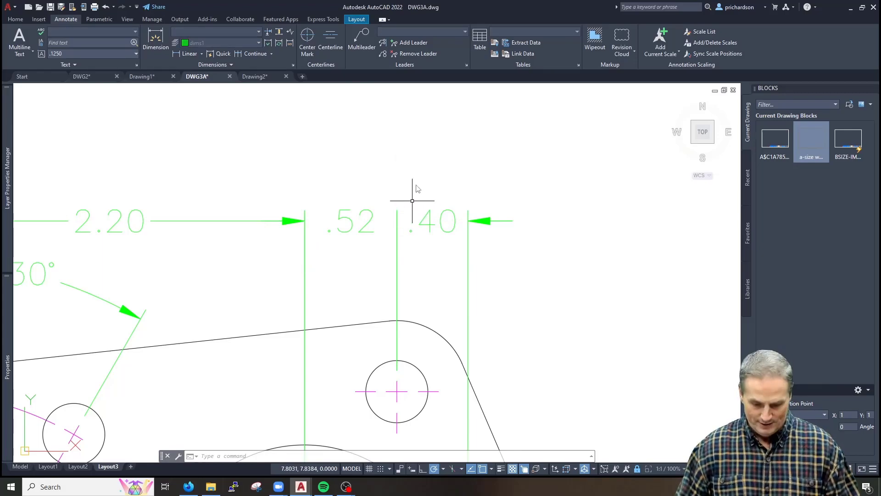
key(Return)
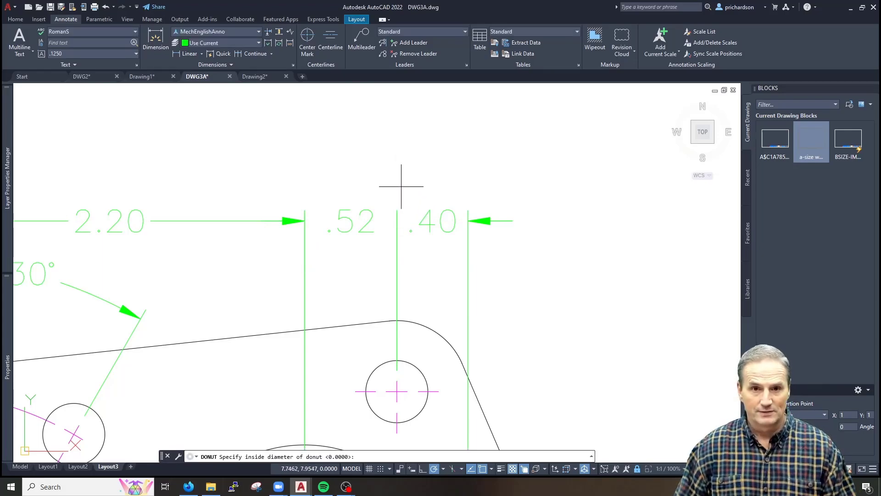
click(397, 210)
key(Escape)
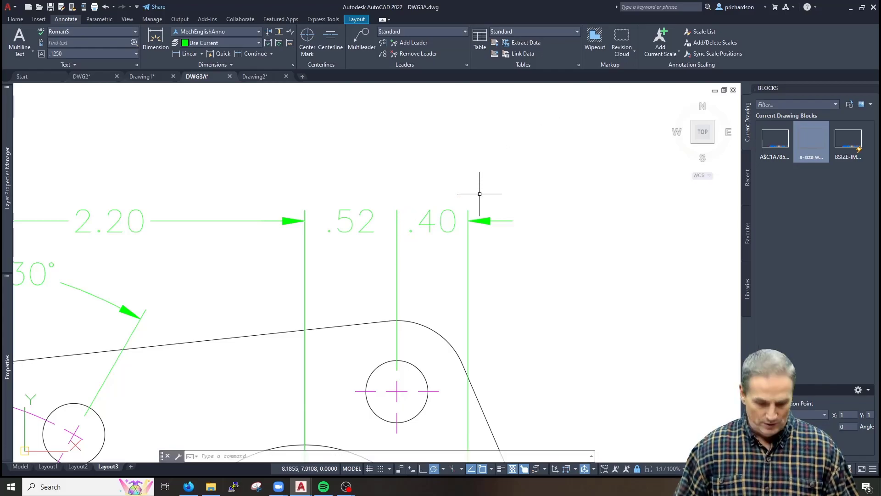
Place another dot where the .40 dimension line meets its extension line and delete the old dot
text(do)
key(Return)
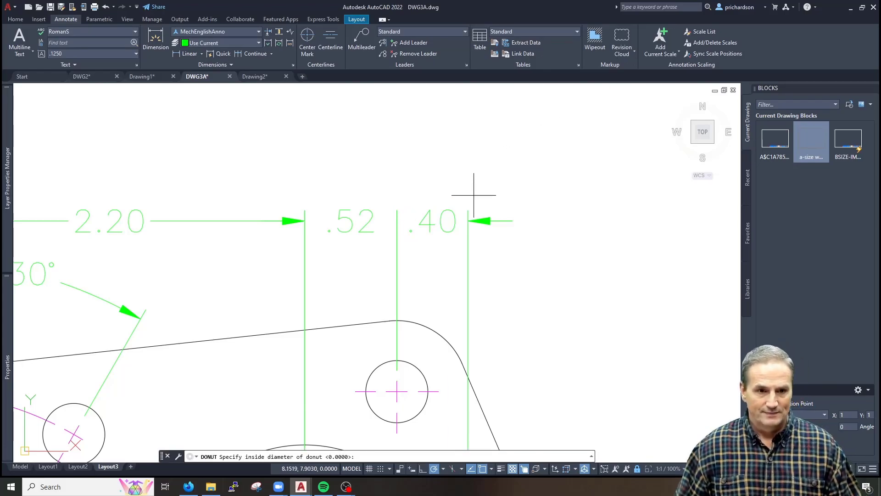
key(Return)
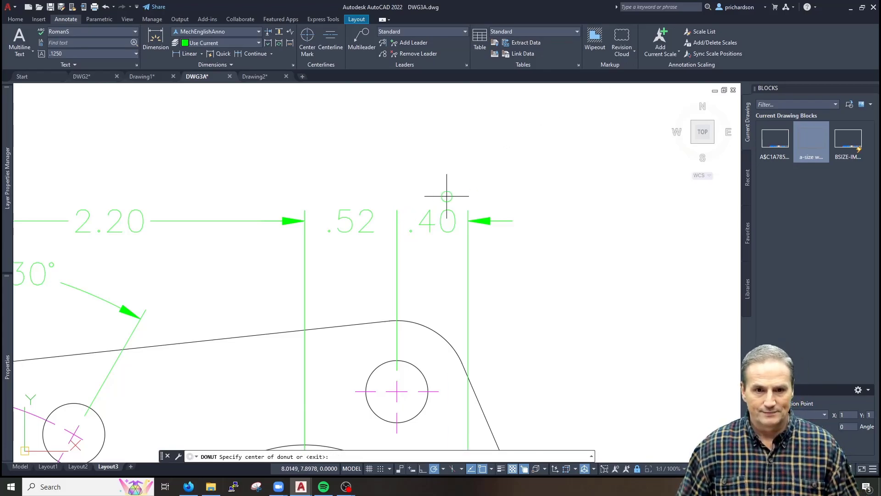
click(395, 210)
key(Return)
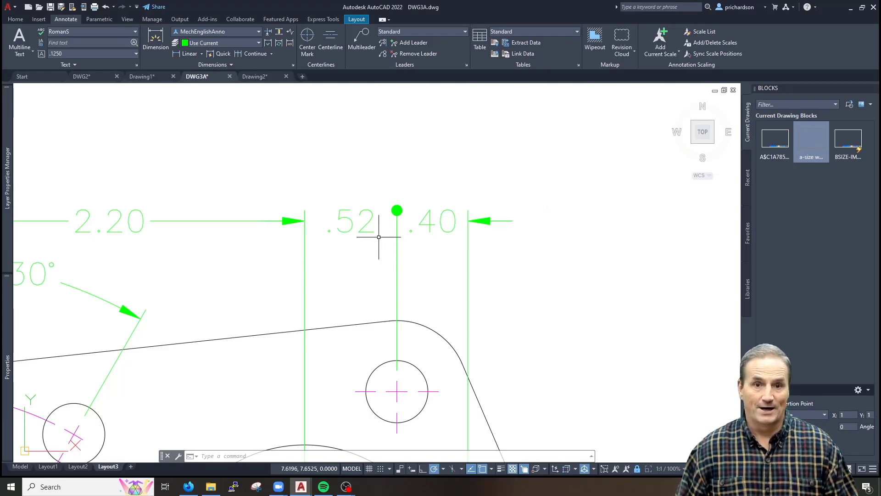
click(399, 208)
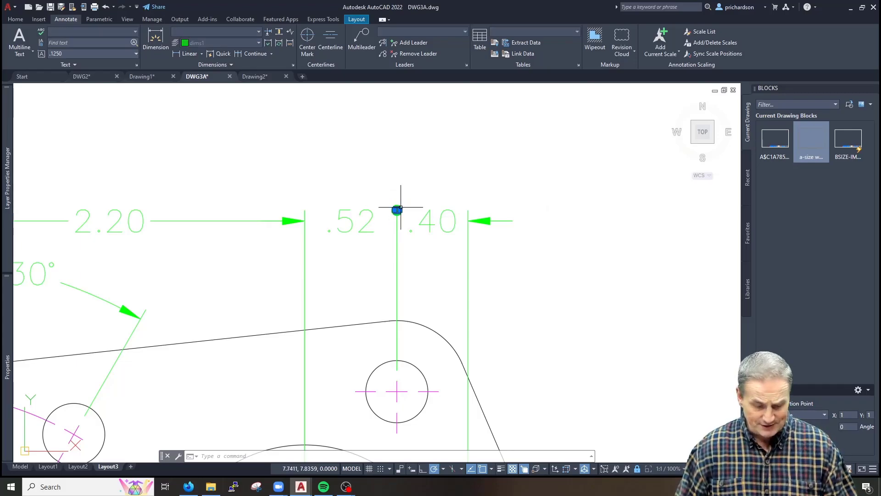
key(Delete)
Redraw the filled dot at the extension line shared by .52 and .40, then view the whole gasket
text(do)
key(Return)
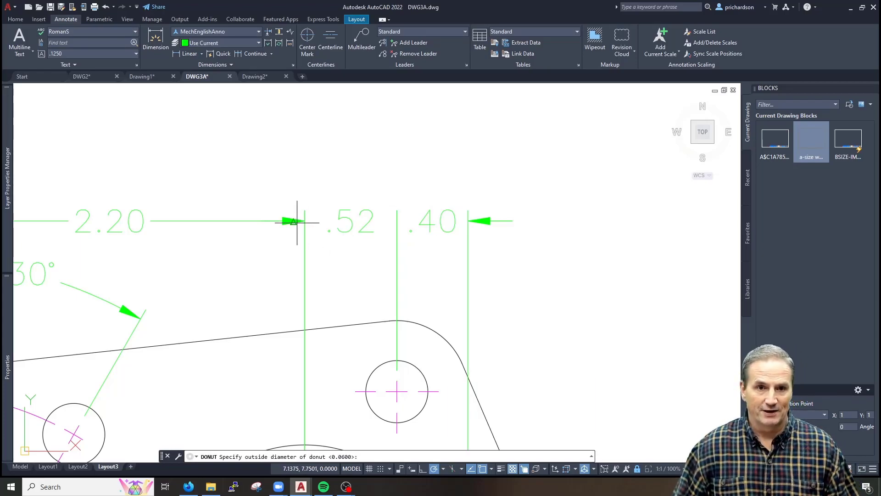
click(397, 221)
key(Escape)
key(Return)
key(Return)
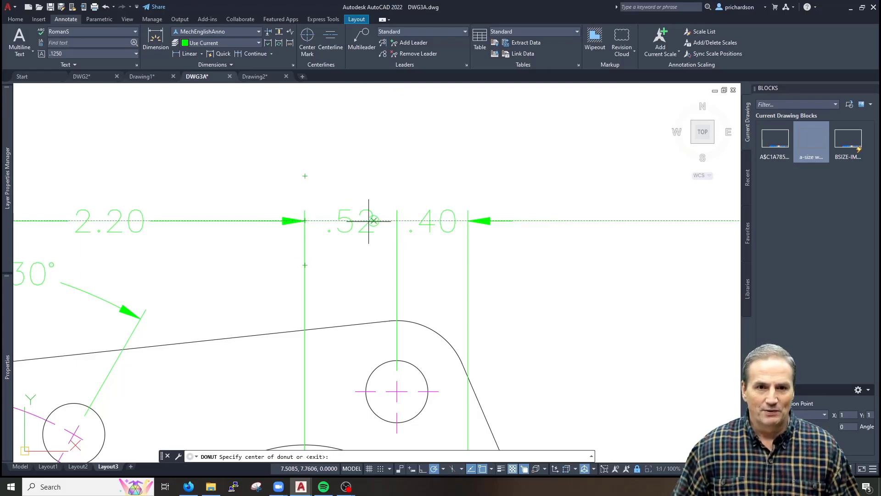
click(397, 221)
key(Return)
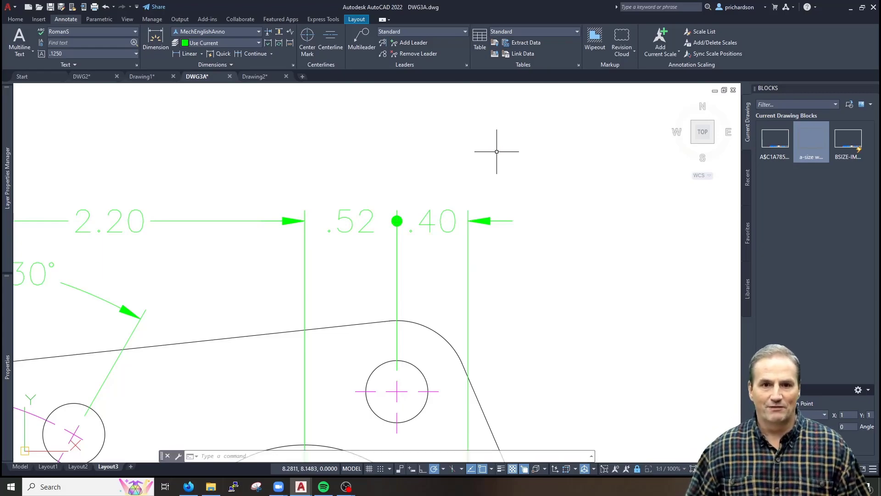
scroll(403, 236, down, 2)
scroll(360, 256, down, 2)
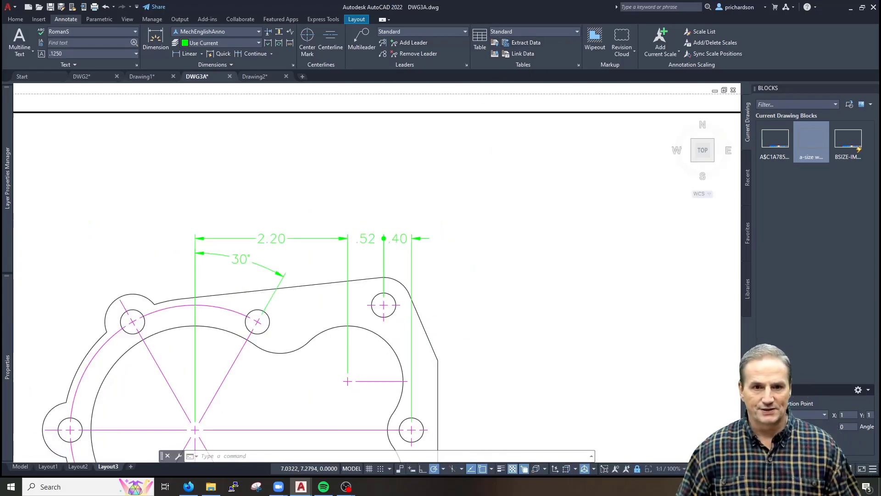
mouse_move(359, 253)
middle_down()
mouse_move(342, 238)
mouse_move(355, 217)
middle_up()
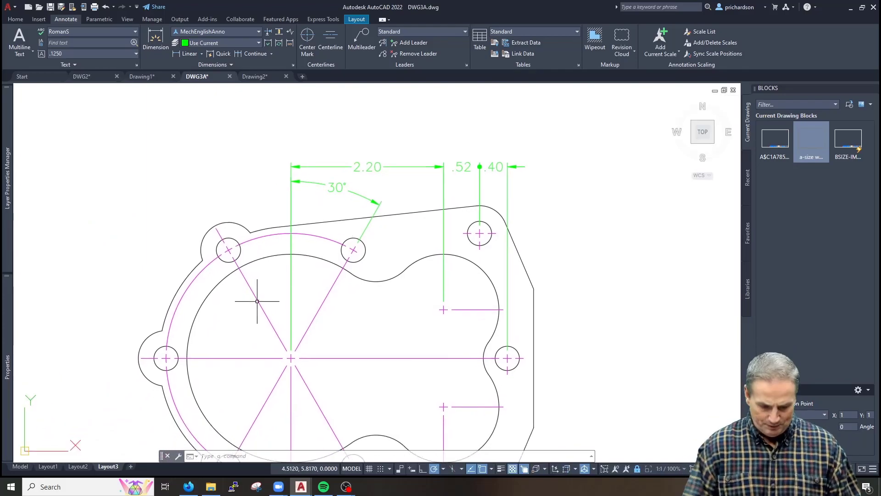
text(dli)
key(Return)
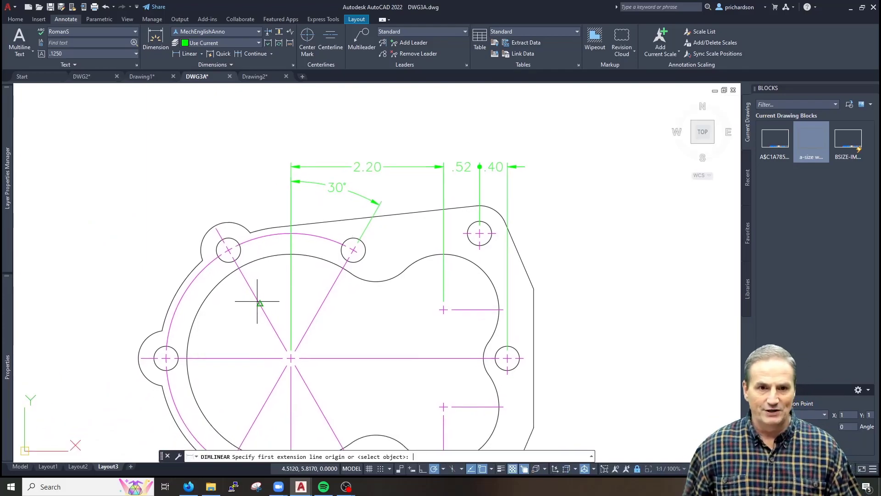
Dimension the gasket's overall width as 5.70 above the 2.20, .52 and .40 chain
click(139, 358)
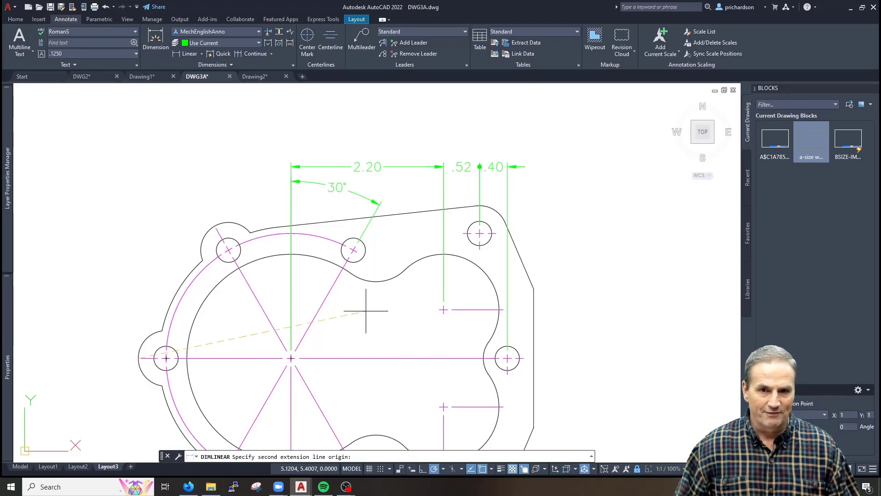
click(533, 288)
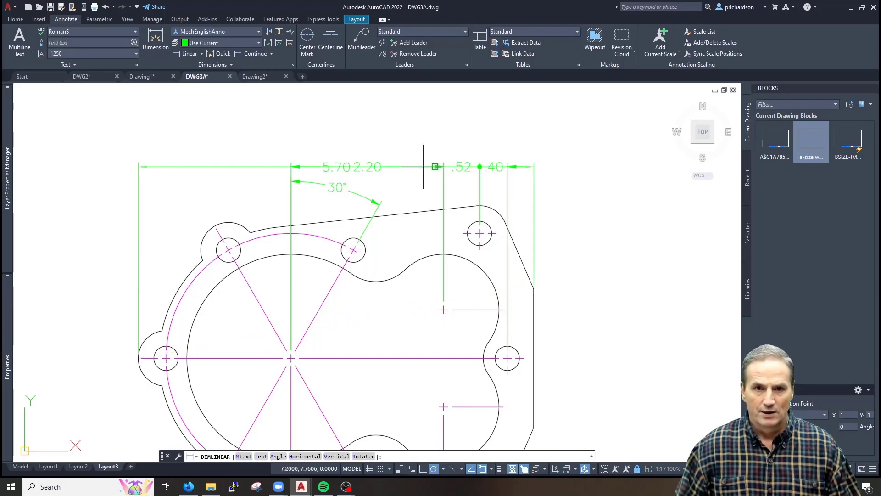
click(396, 150)
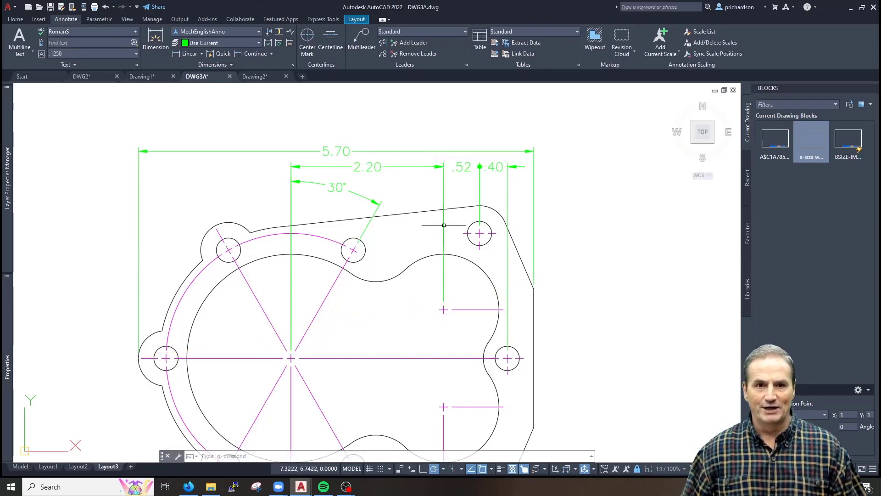
Check the dimensioned drawing in a print preview, then close the preview
text(re)
key(Return)
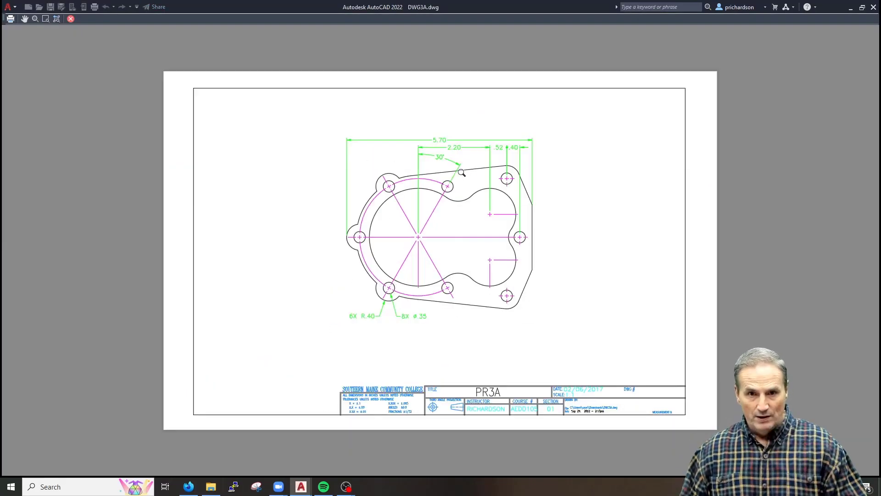
scroll(462, 173, up, 5)
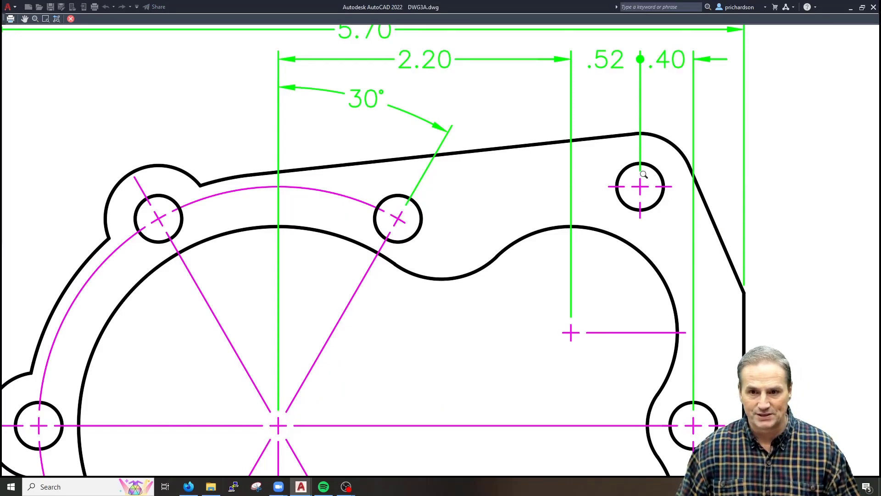
scroll(555, 226, down, 2)
scroll(179, 365, up, 4)
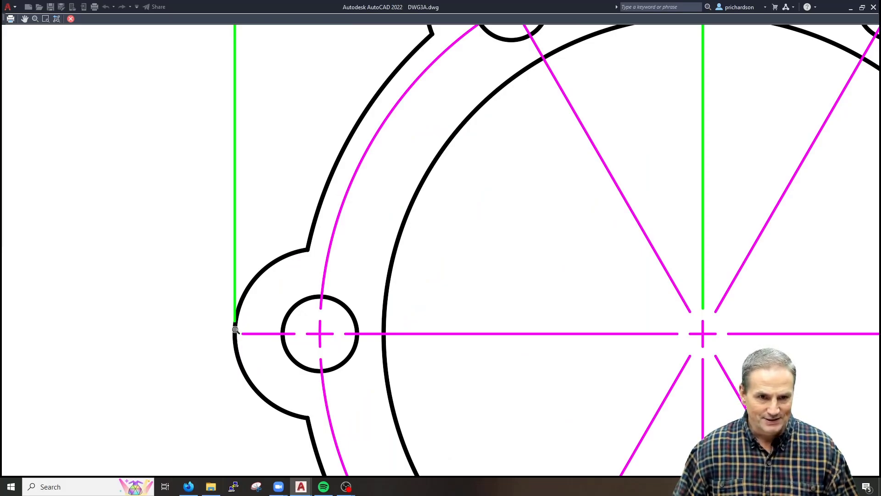
scroll(238, 338, down, 4)
scroll(716, 253, up, 6)
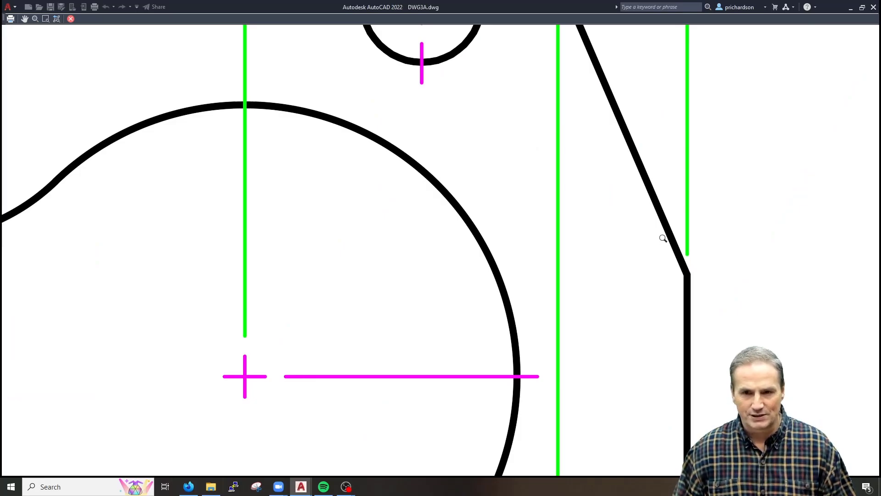
scroll(692, 277, down, 5)
key(Escape)
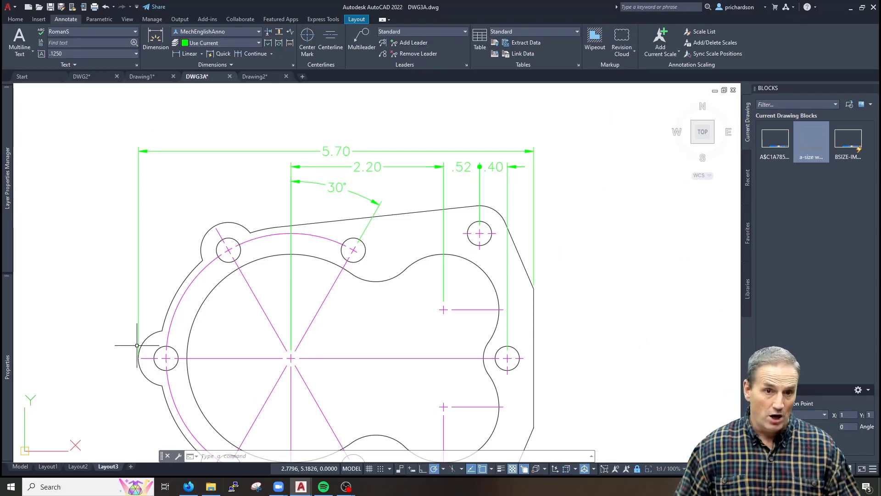
Shorten the 5.70 dimension's right extension line so it leaves a gap from the outline
scroll(541, 257, up, 2)
click(533, 250)
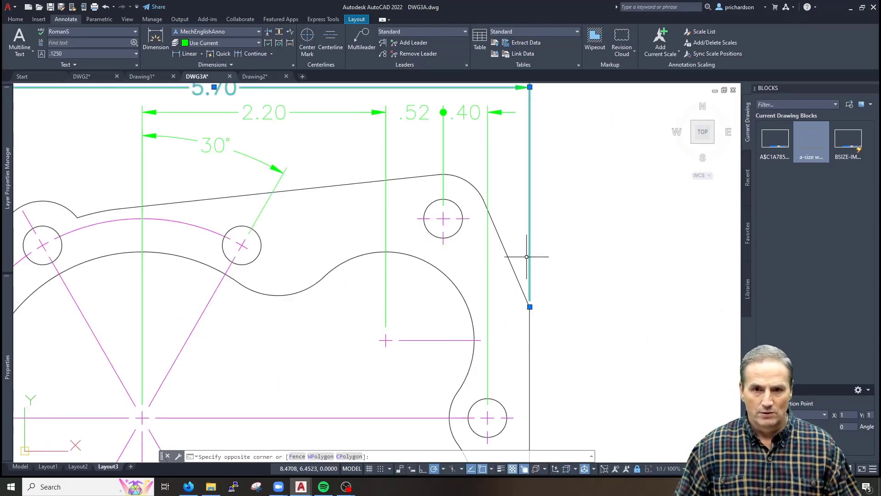
scroll(529, 318, up, 2)
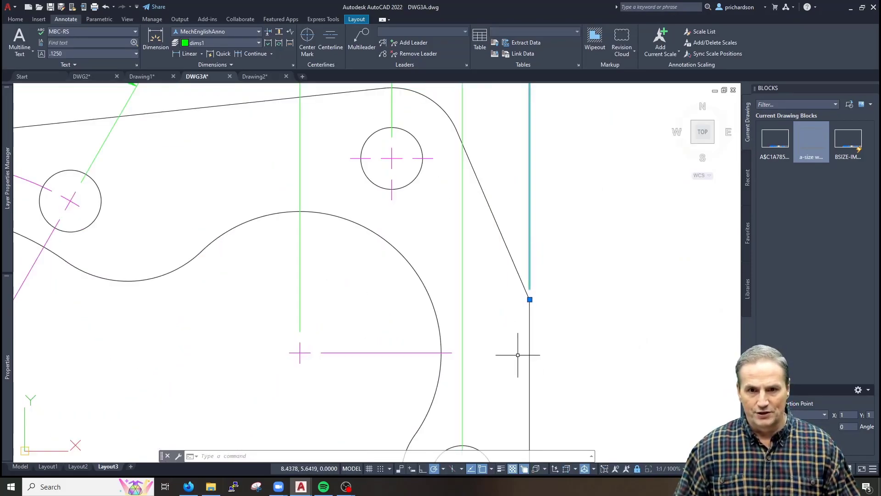
click(530, 299)
click(529, 280)
key(Escape)
Pull the 5.70 dimension's left extension line end up to leave a small gap
scroll(420, 277, down, 2)
middle_drag(344, 324, 472, 324)
scroll(276, 321, up, 3)
scroll(253, 322, up, 2)
click(300, 293)
click(255, 313)
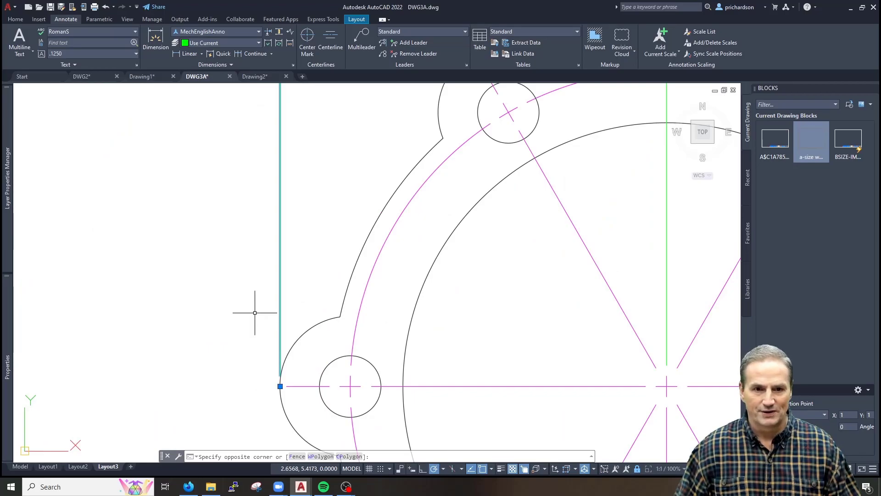
scroll(296, 378, up, 2)
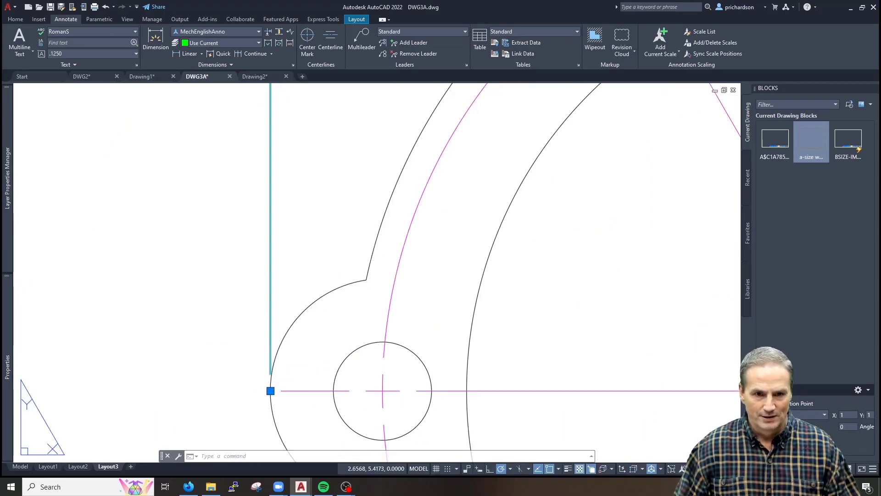
click(271, 390)
click(290, 348)
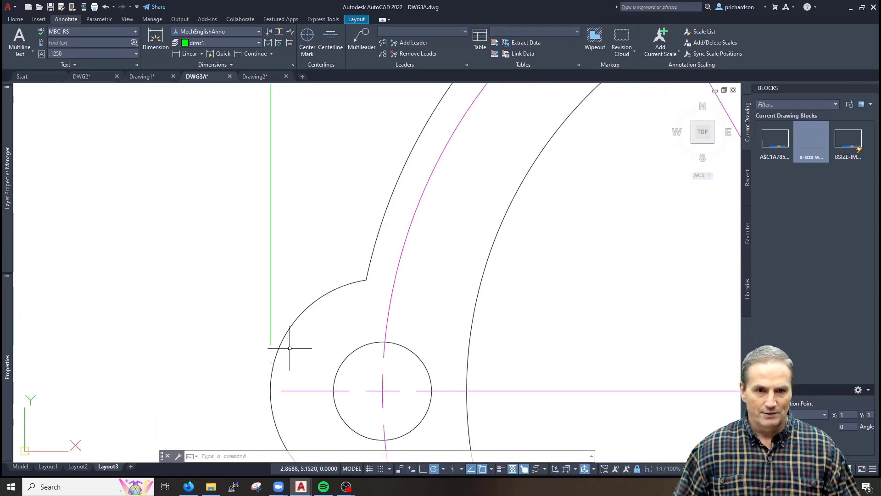
Check the extension-line gaps in a print preview (PRE)
scroll(289, 348, down, 4)
text(pre)
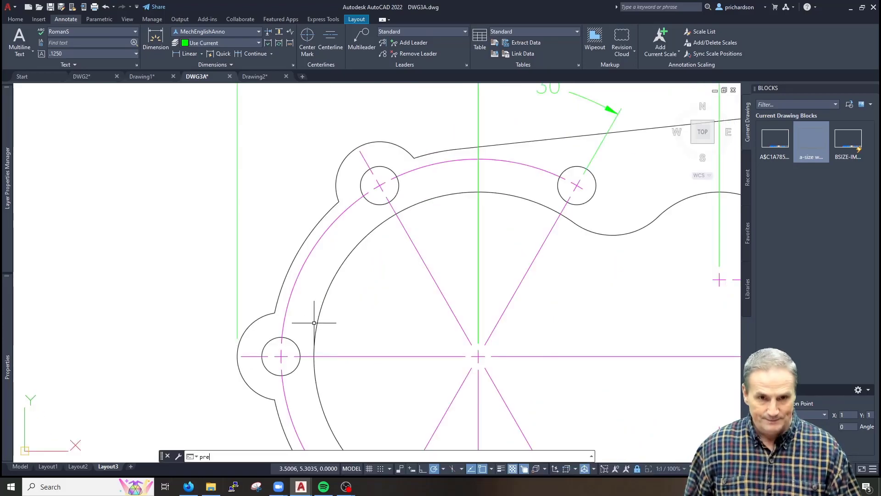
key(Return)
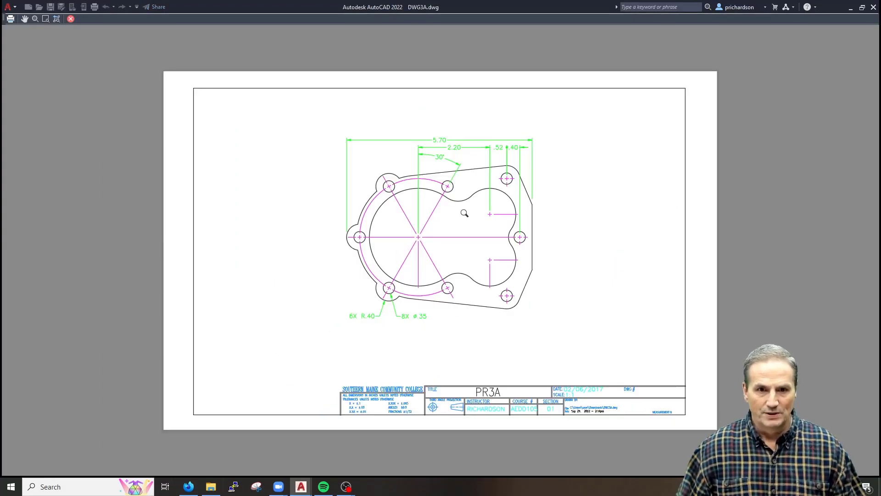
scroll(490, 208, up, 2)
scroll(253, 255, up, 3)
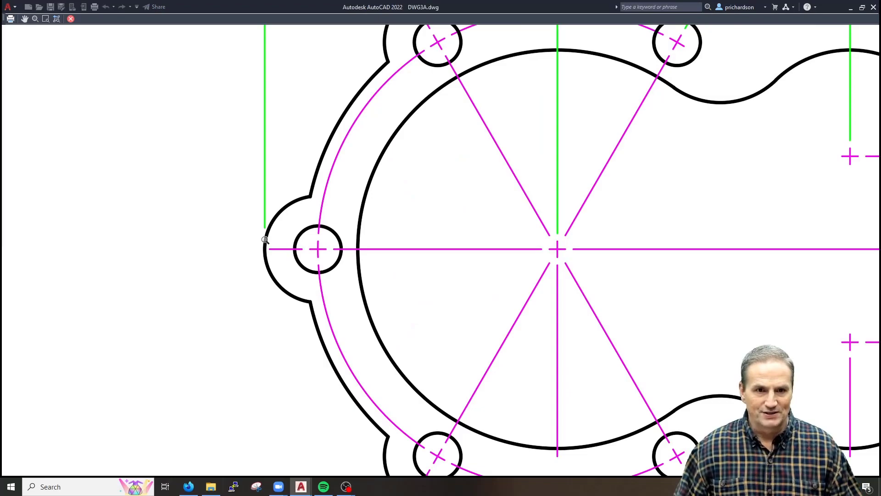
scroll(521, 253, down, 5)
middle_drag(560, 256, 325, 265)
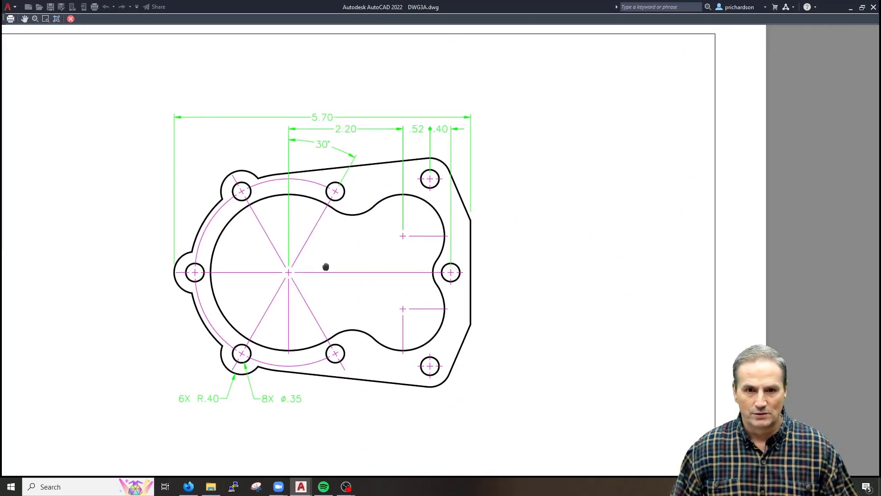
scroll(472, 220, up, 5)
key(Escape)
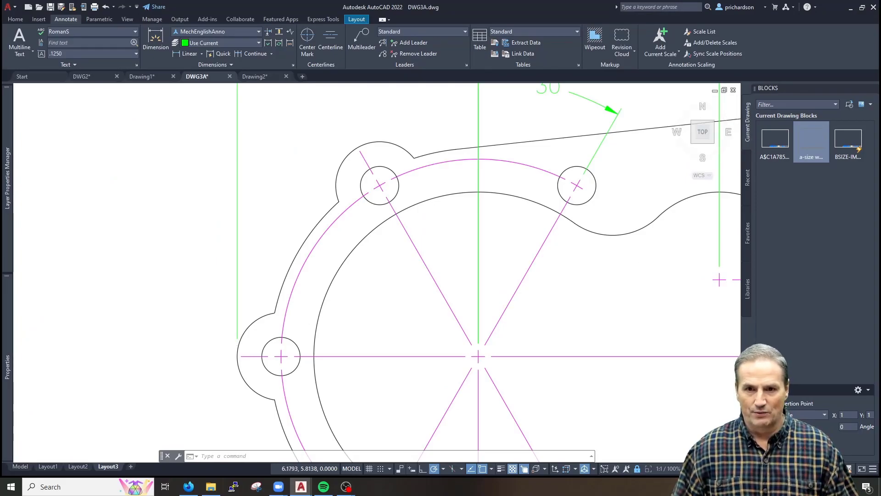
Make the right extension line end just above the gasket's right-edge chamfer corner
middle_drag(597, 269, 202, 274)
click(486, 203)
click(465, 207)
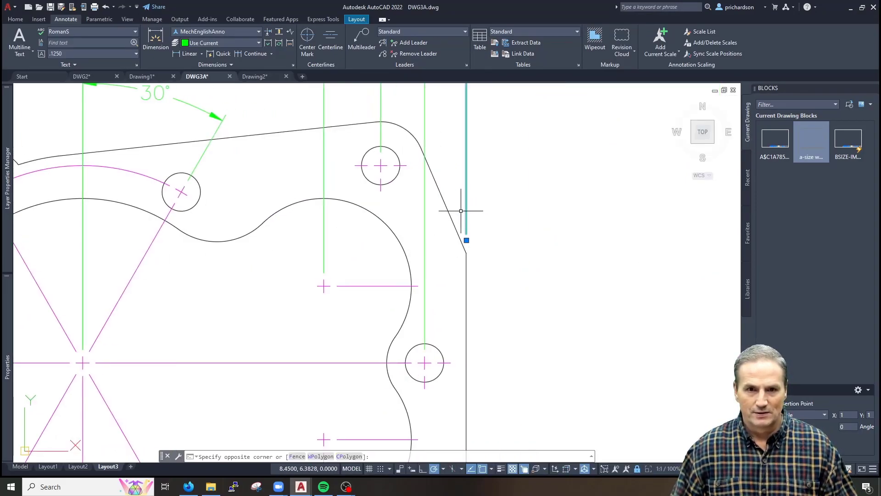
scroll(465, 245, up, 2)
click(467, 238)
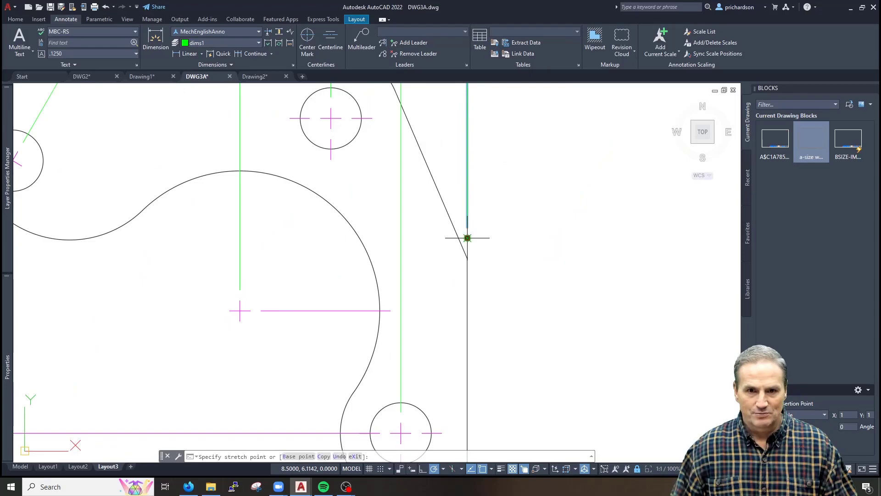
click(467, 250)
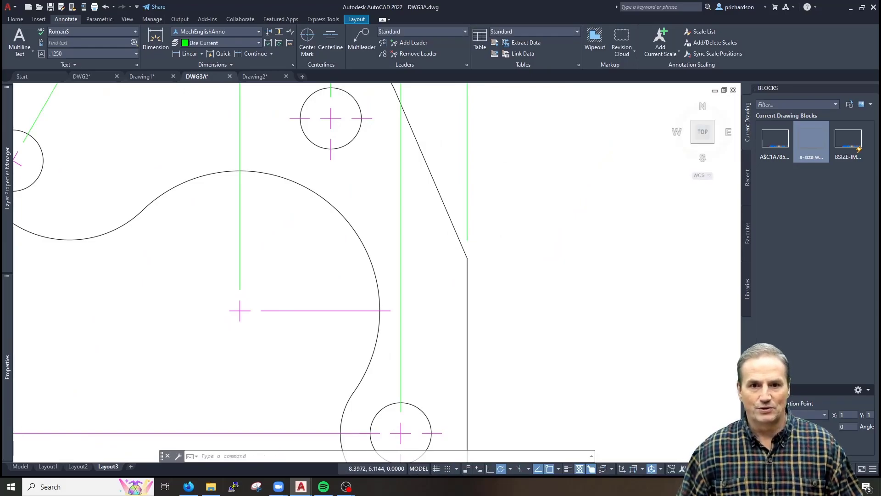
scroll(573, 266, down, 4)
middle_drag(367, 331, 414, 288)
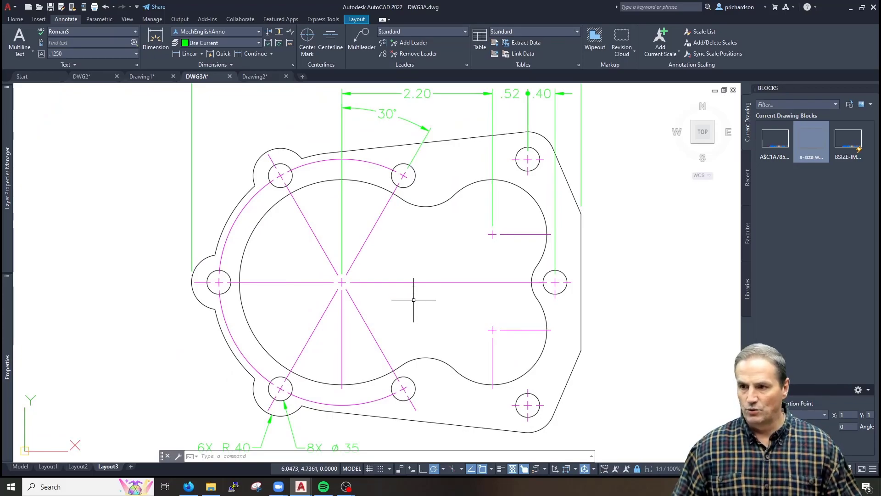
Add an R1.50 radius dimension to the large inner circle with DRA
middle_drag(419, 273, 417, 277)
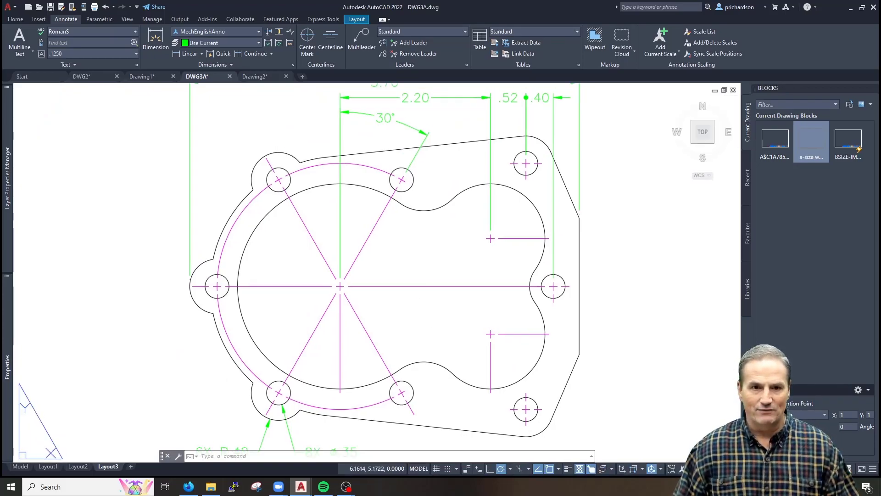
text(dra)
key(Return)
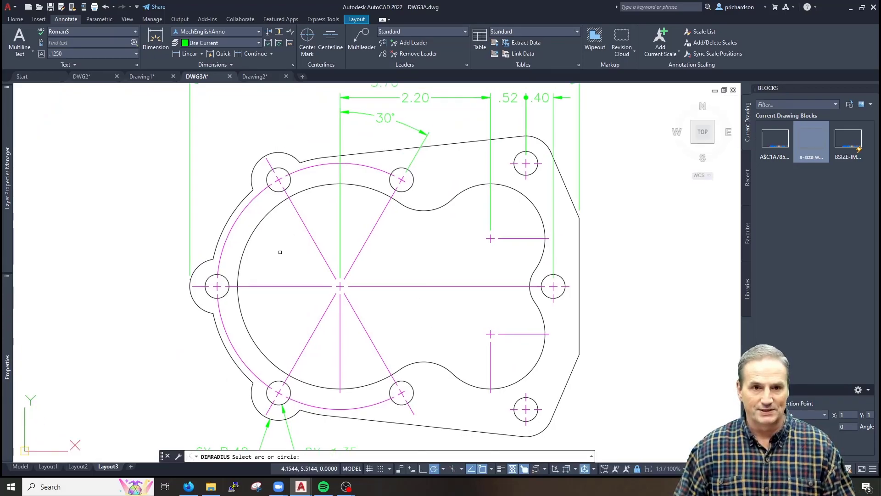
click(260, 226)
click(291, 256)
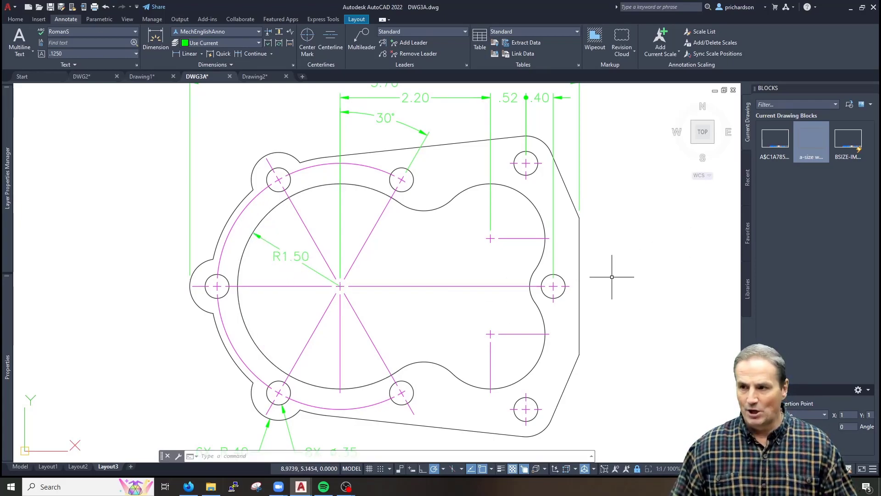
Dimension the lower lobe arc with an R.60 radius dimension
middle_drag(475, 314, 470, 320)
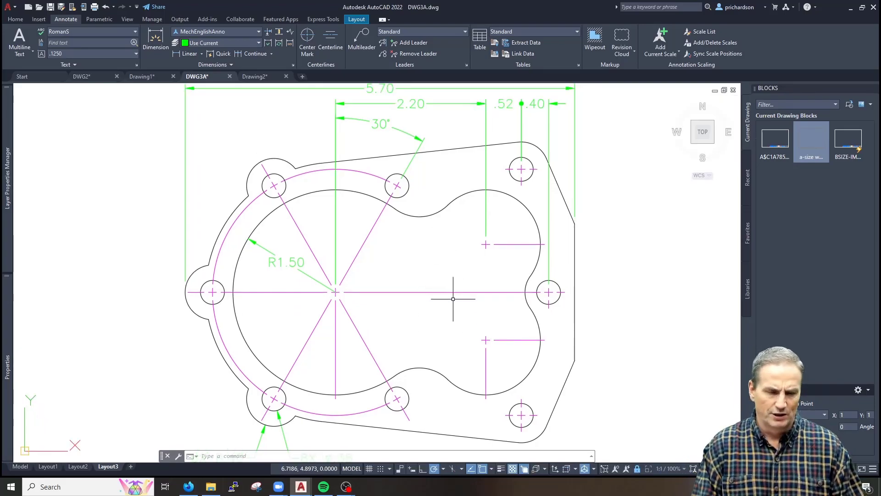
text(dra)
key(Return)
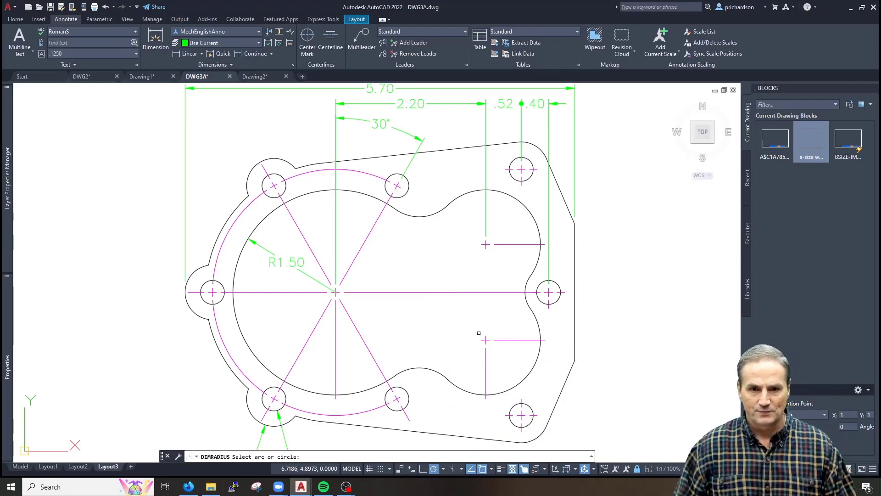
scroll(426, 370, down, 2)
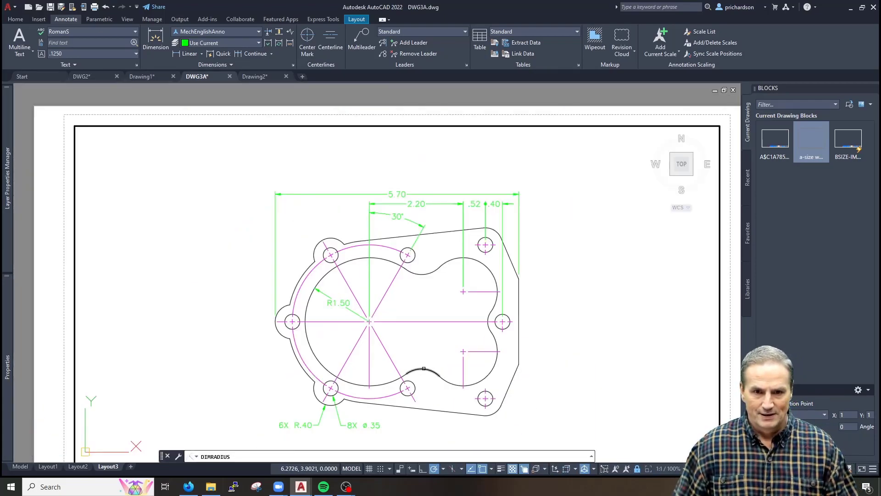
click(423, 369)
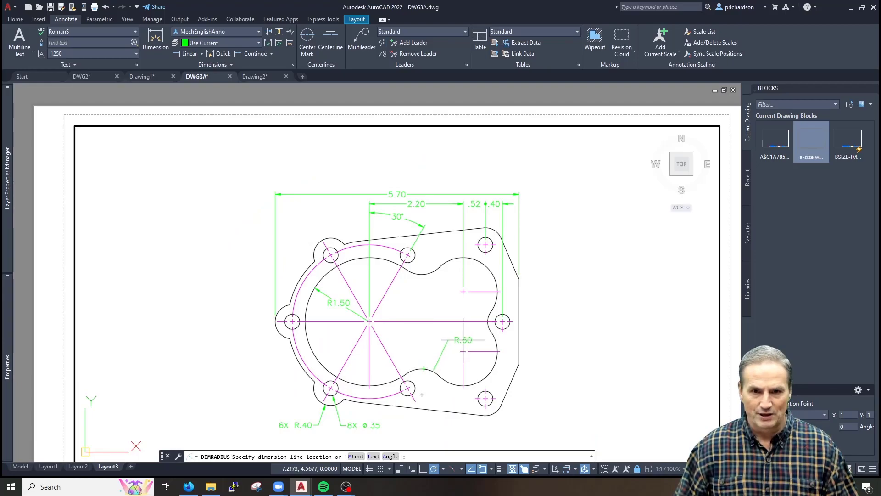
click(460, 340)
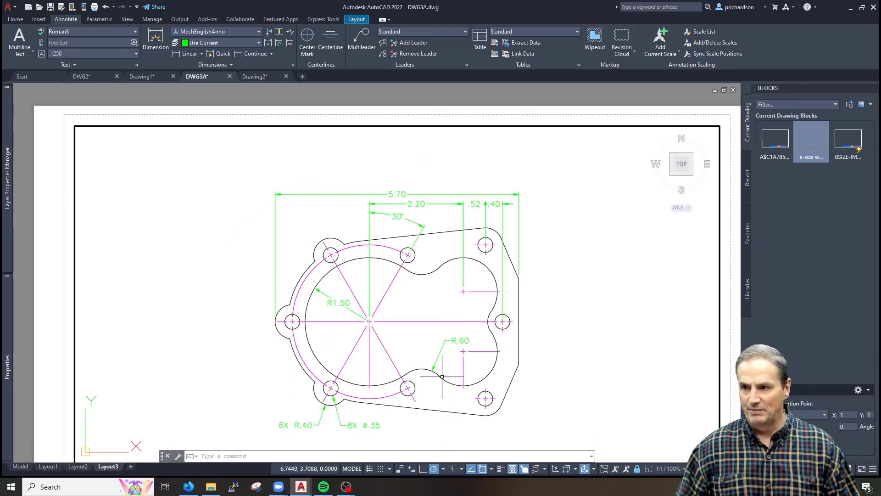
scroll(434, 364, up, 2)
click(462, 328)
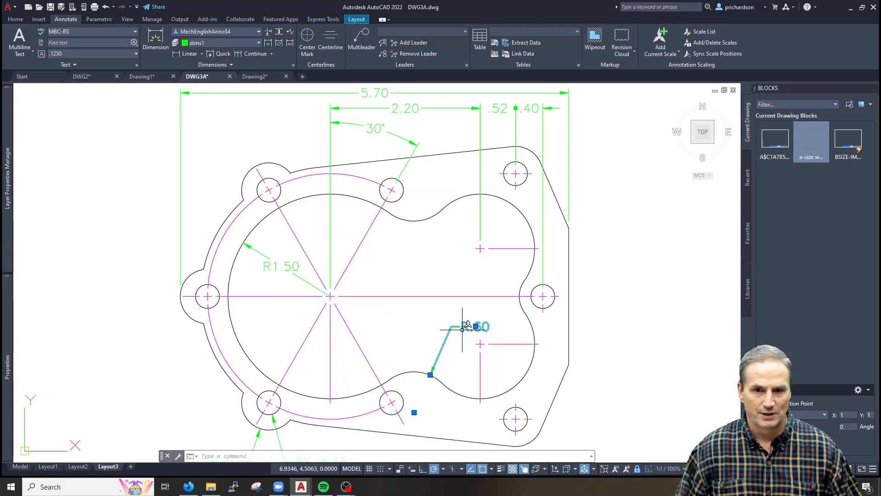
key(Escape)
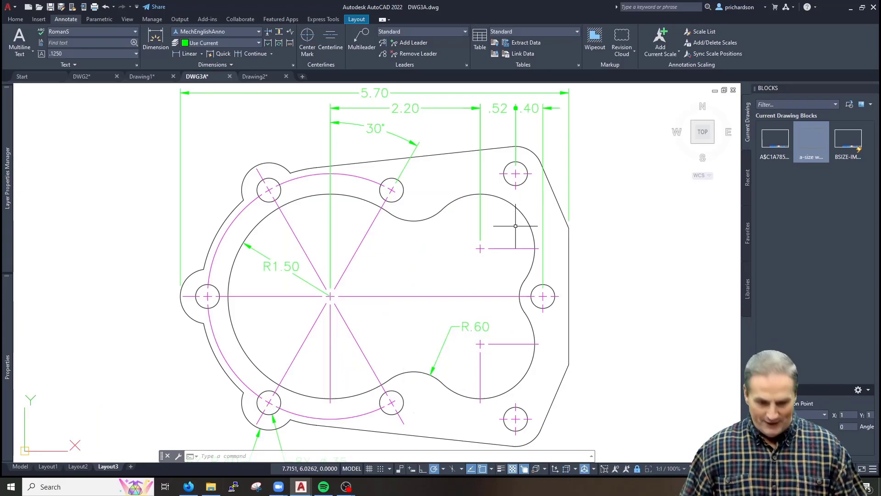
Place an R.80 radius dimension on the upper lobe arc and bring up its Properties
text(dra)
key(Return)
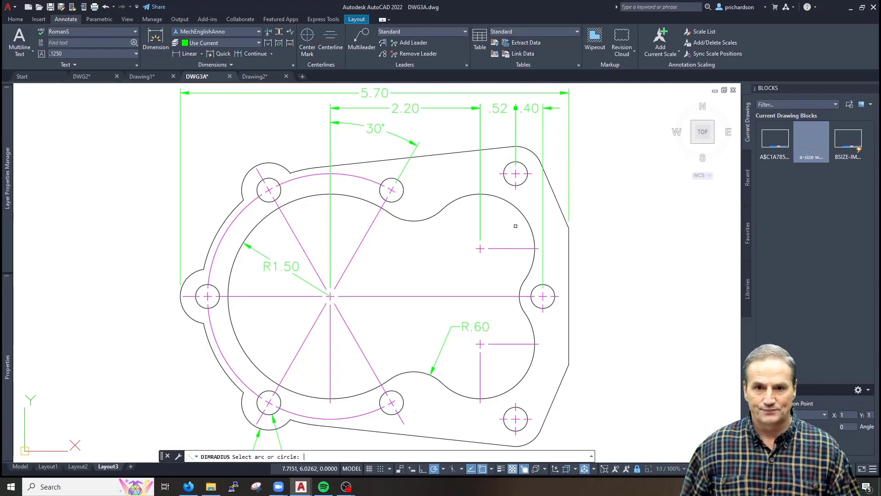
click(513, 208)
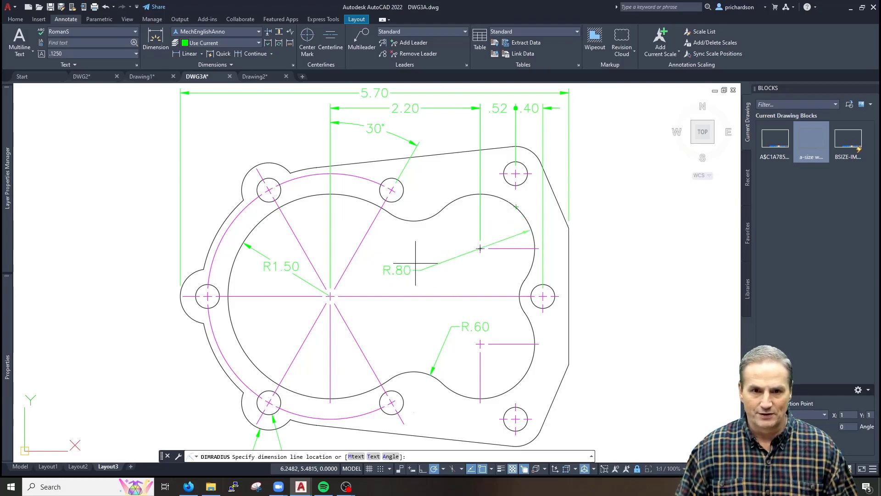
click(459, 261)
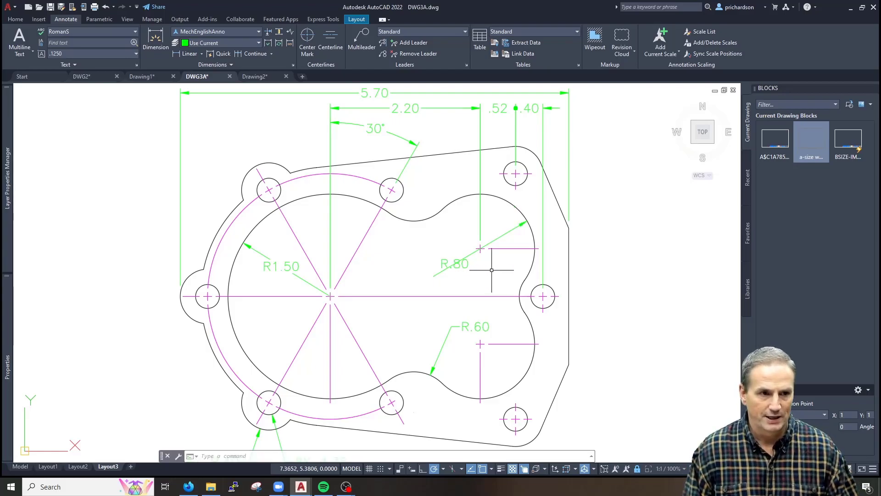
click(461, 260)
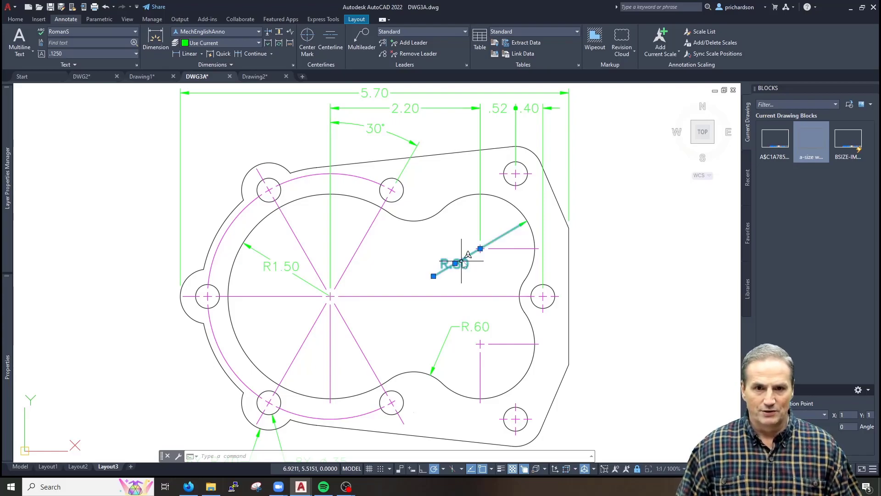
right_click(462, 260)
click(496, 462)
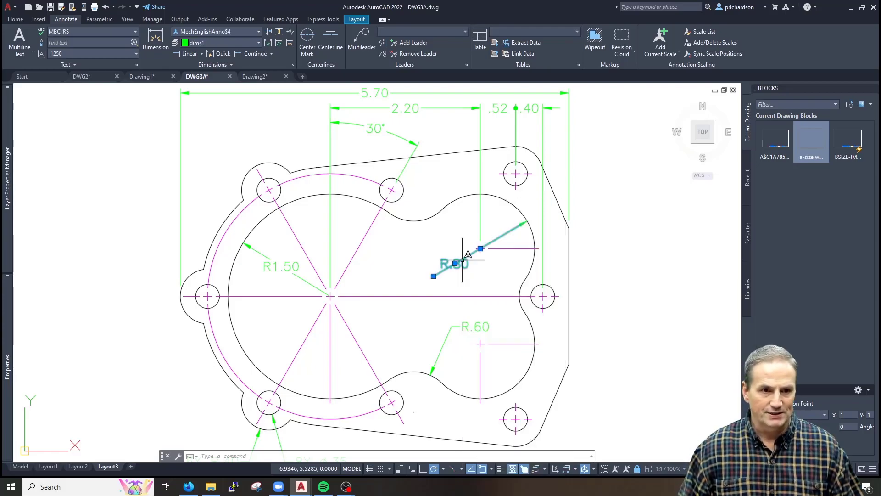
Turn on the extension arc (Ext line On) for the R.80 dimension
mouse_move(6, 320)
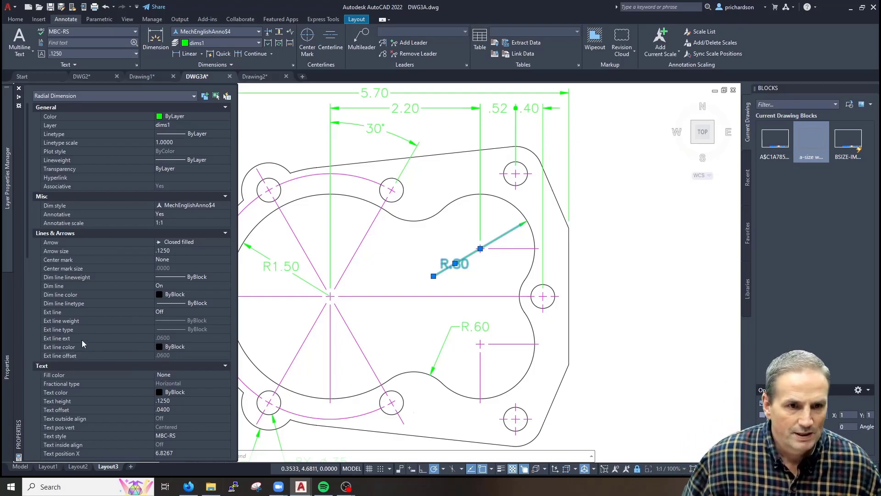
click(175, 312)
click(173, 310)
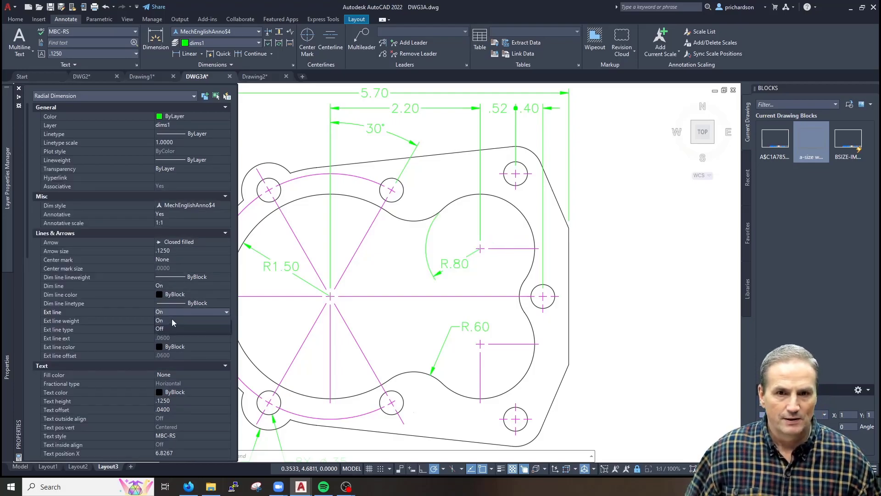
click(172, 321)
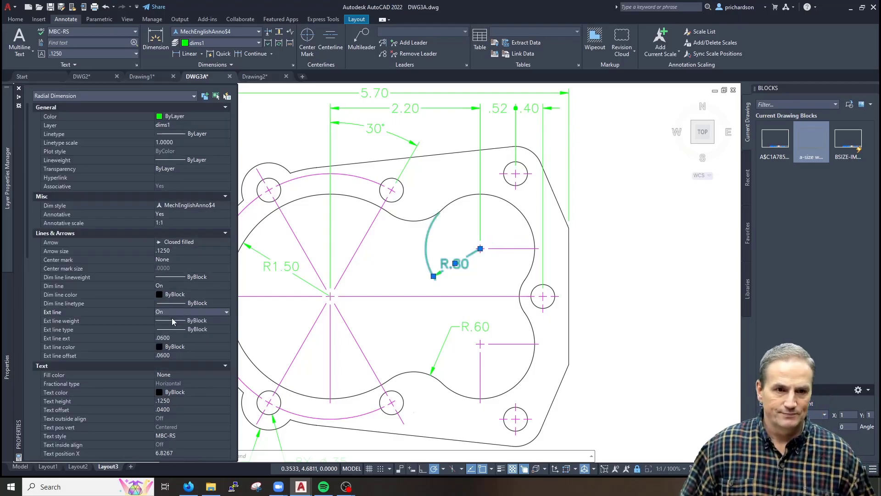
key(Escape)
Edit the radius dimension text to read 2X R.80
double_click(455, 260)
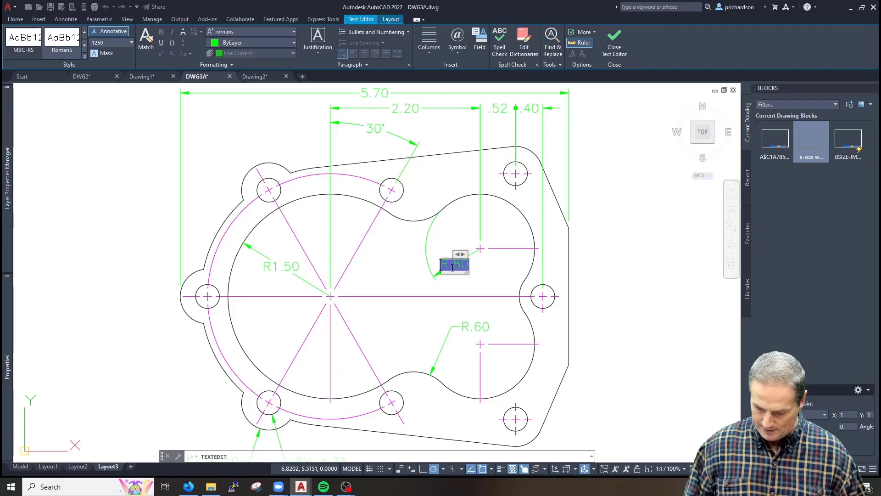
text(2X)
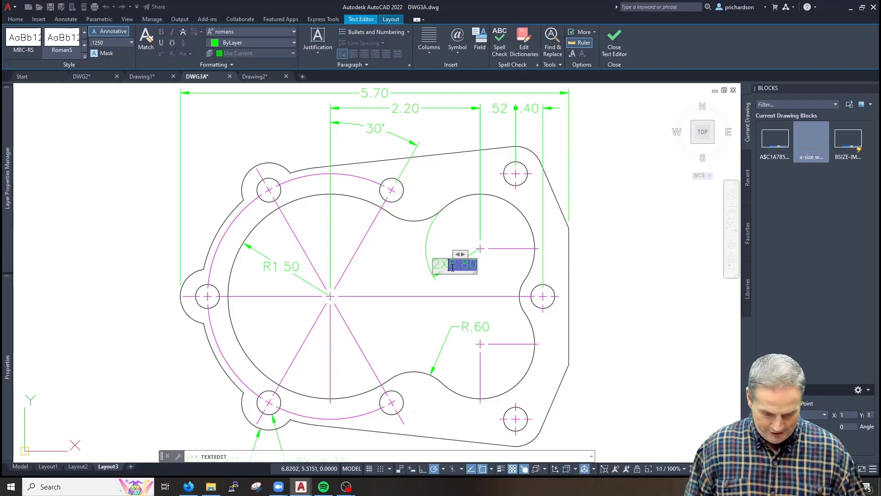
click(424, 321)
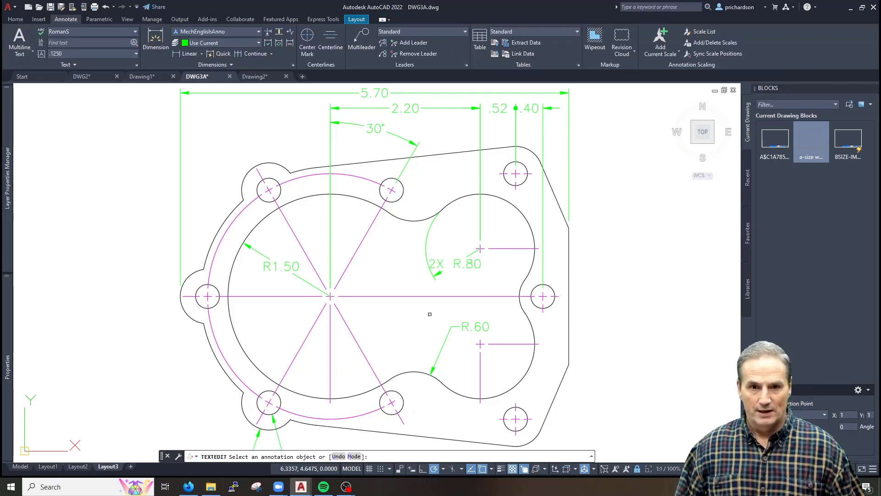
key(Return)
Reposition the 2X R.80 text beside the arc and pan the drawing left
click(460, 260)
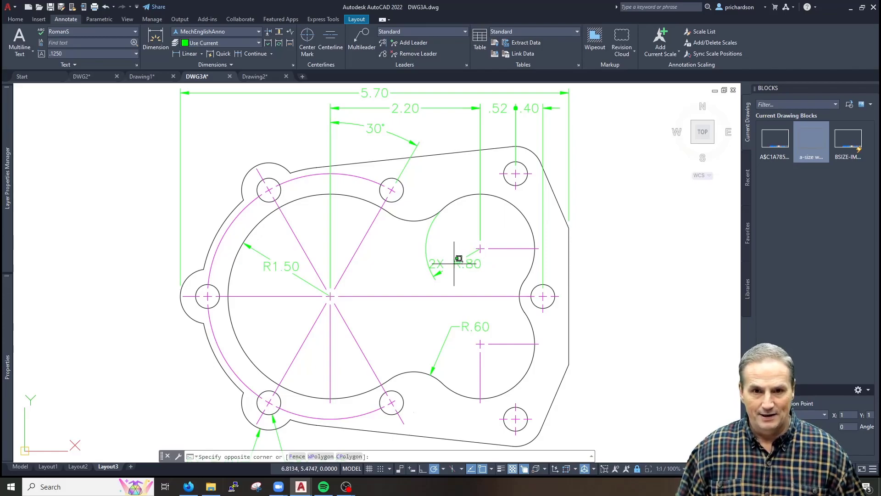
click(454, 262)
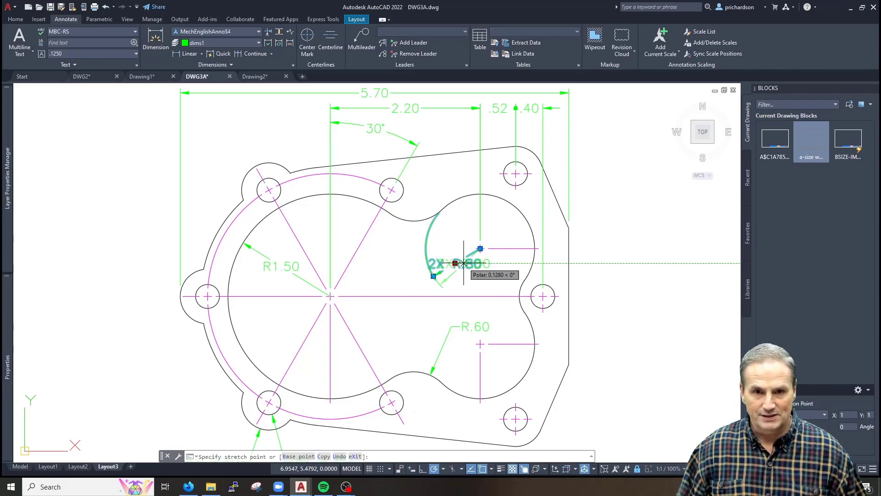
click(458, 260)
key(Escape)
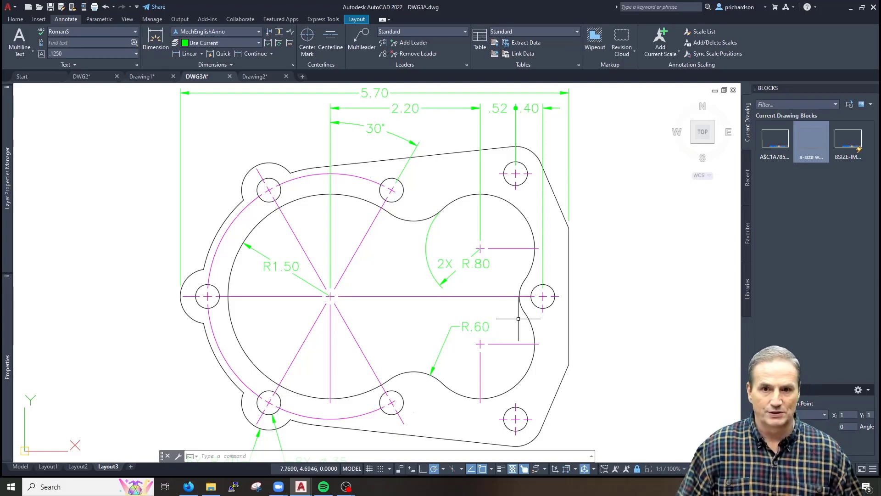
middle_drag(517, 316, 422, 318)
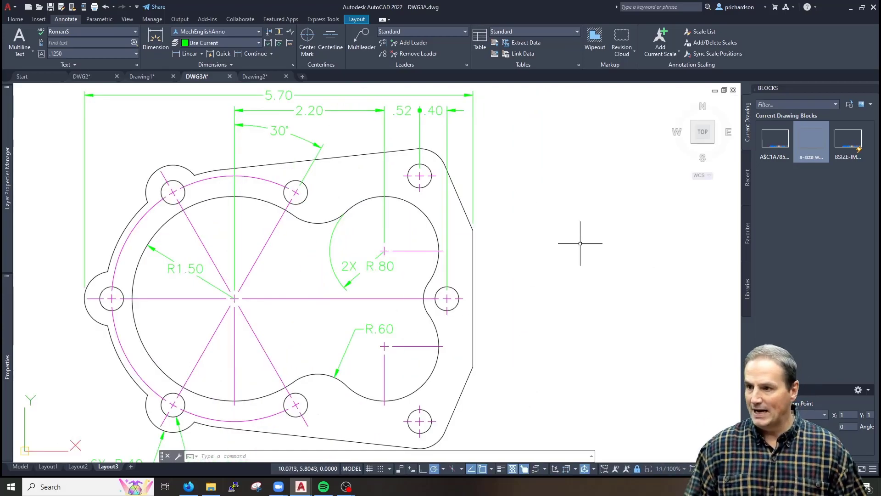
Delete the leftover centerline at the R.60 centre and the stub right of the right hole
text(d)
key(Escape)
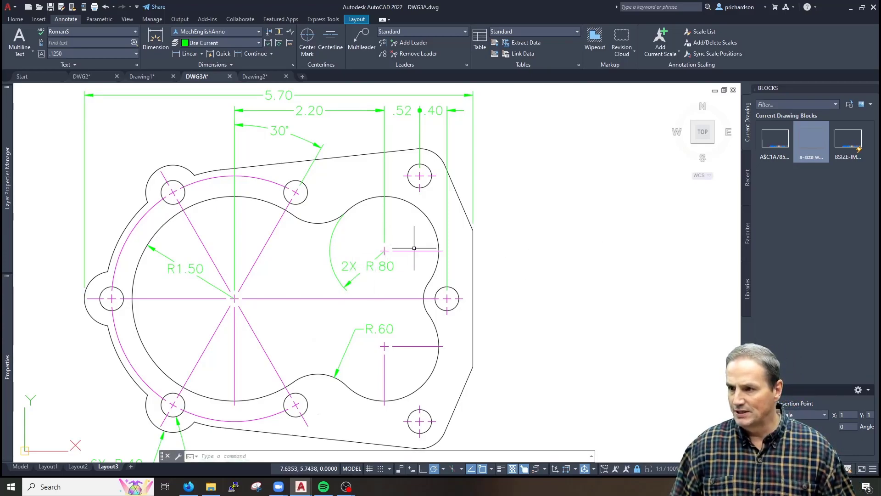
click(418, 340)
click(404, 366)
key(Delete)
click(462, 298)
key(Delete)
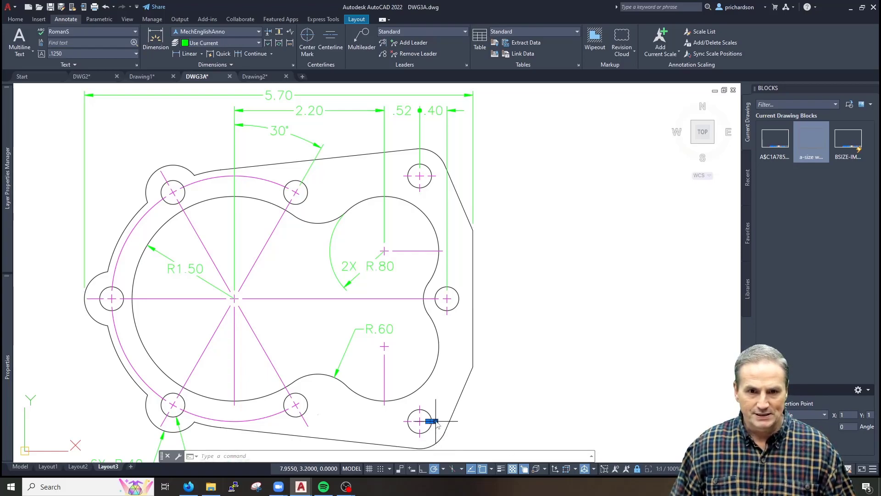
Add a 1.00 vertical linear dimension from the right edge corner to the right hole's centre
text(dliu)
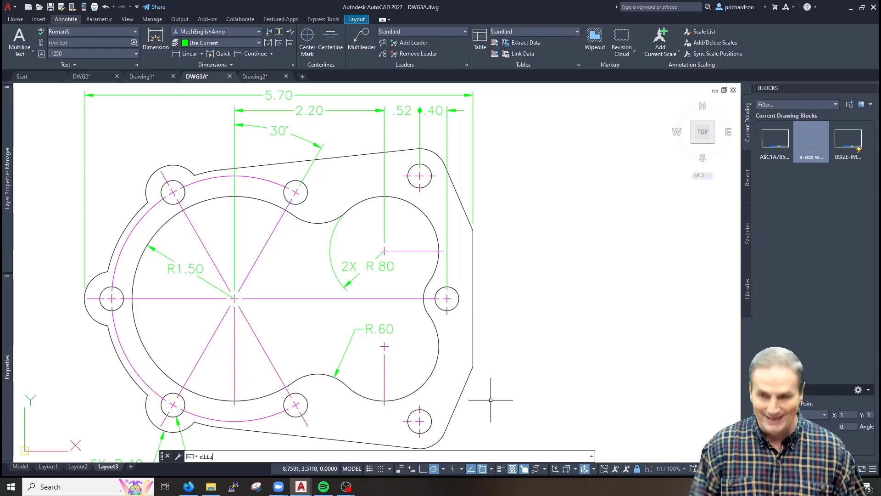
key(Escape)
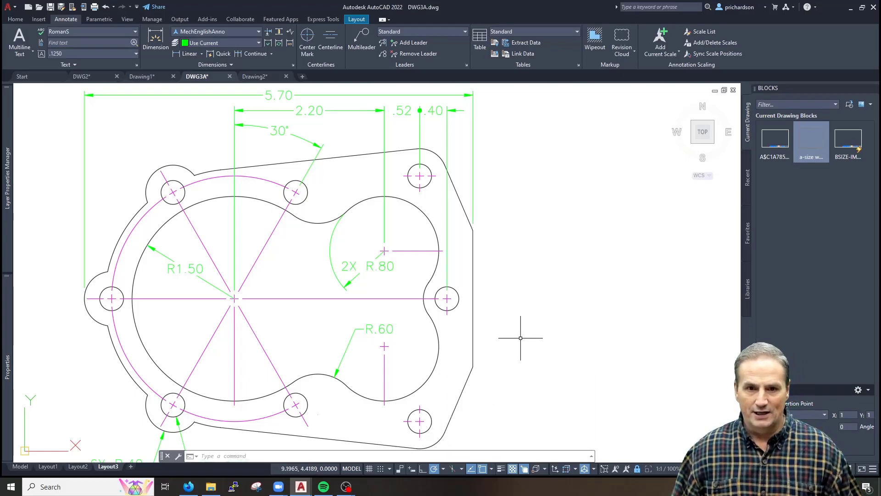
text(dli)
key(Return)
click(472, 231)
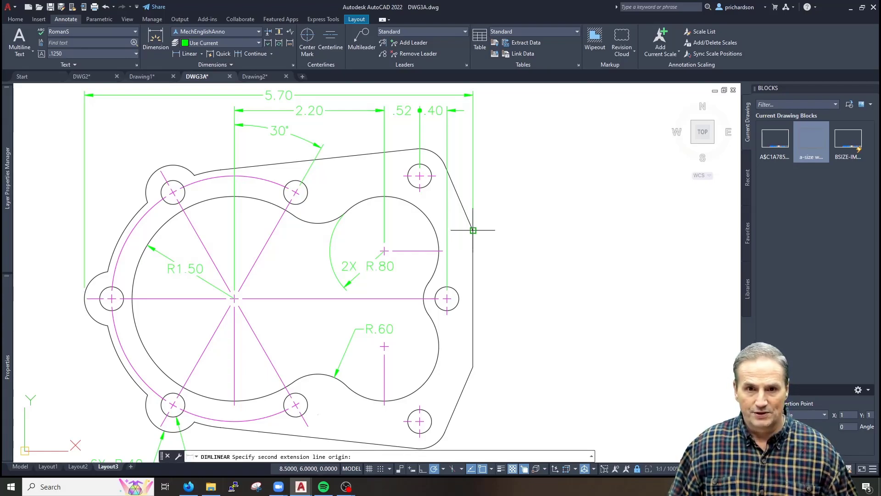
click(447, 298)
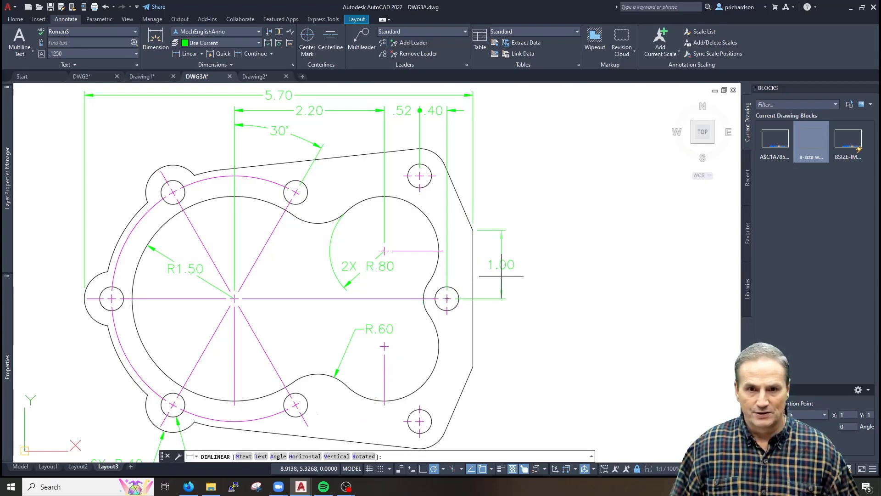
click(501, 275)
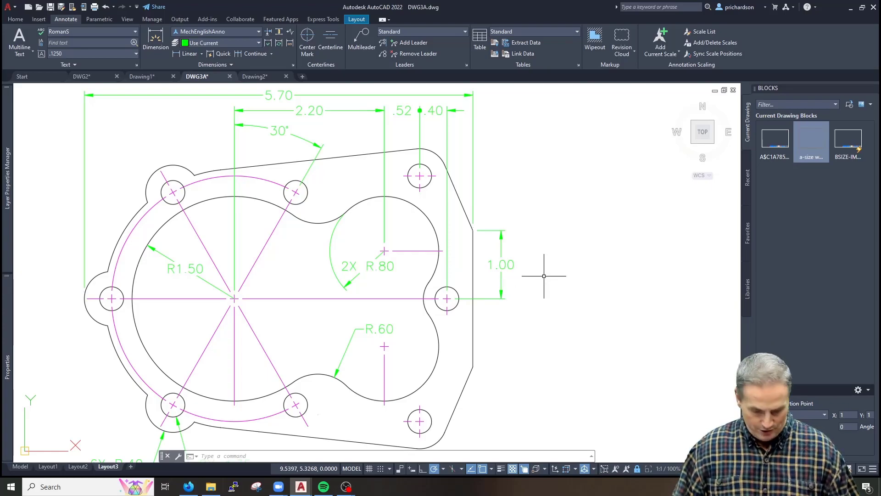
Add a 1.80 baseline dimension from the 1.00 dimension to the top hole centre
text(db)
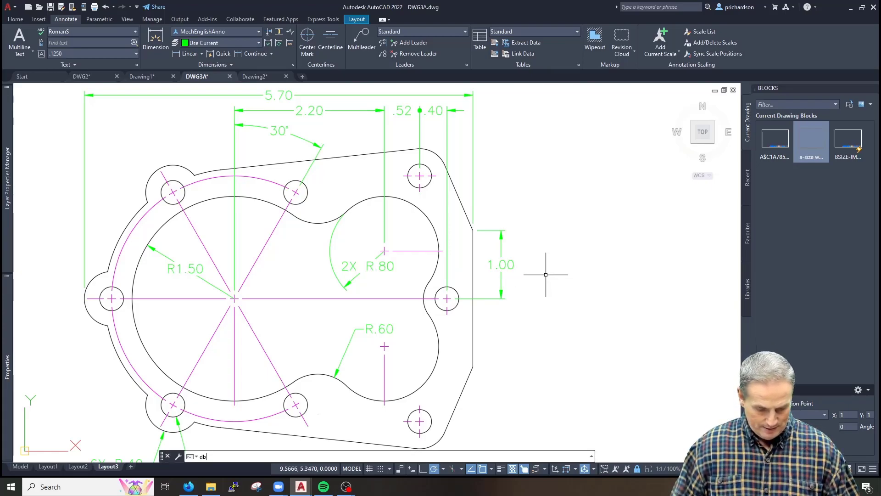
key(Return)
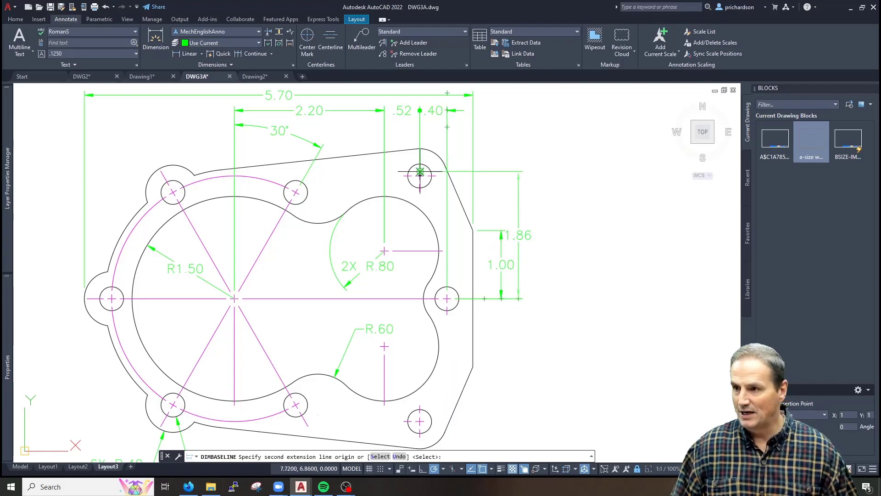
scroll(420, 170, up, 3)
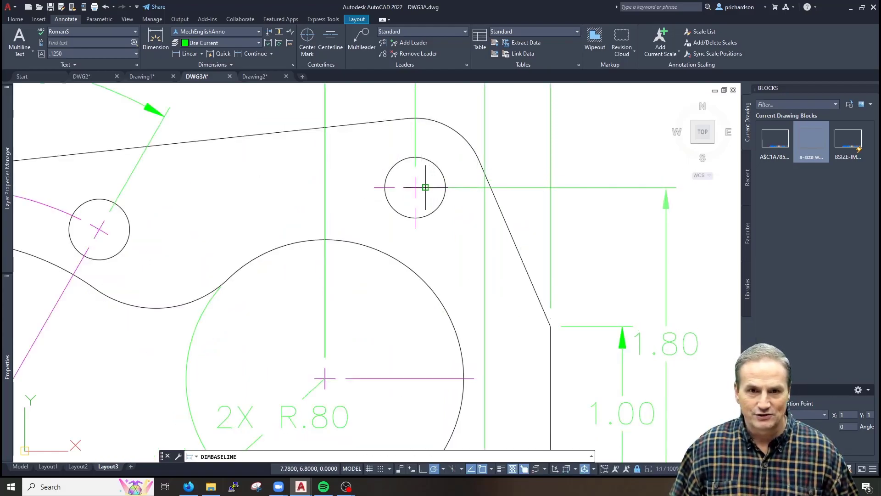
click(415, 187)
key(Escape)
Erase the short centerline stub at the top hole
click(429, 181)
click(464, 201)
key(Delete)
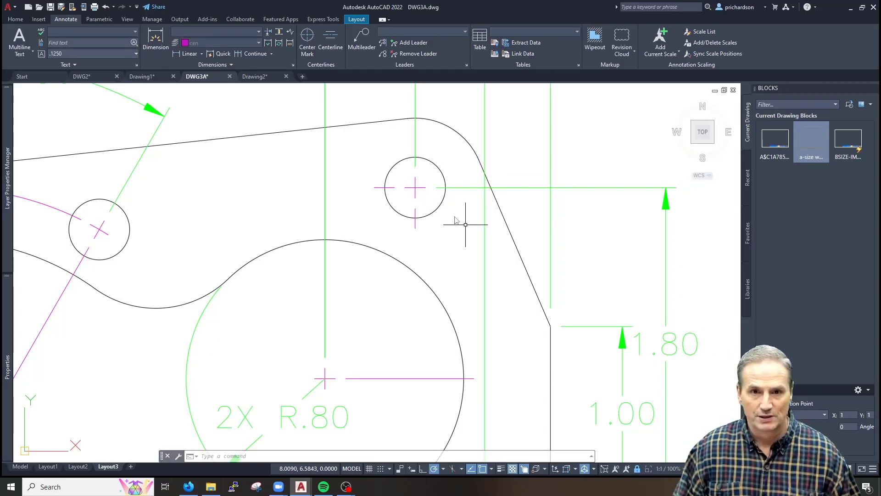
Move the 1.80 dimension text up clear of the 1.00
scroll(454, 222, down, 2)
middle_drag(530, 340, 442, 291)
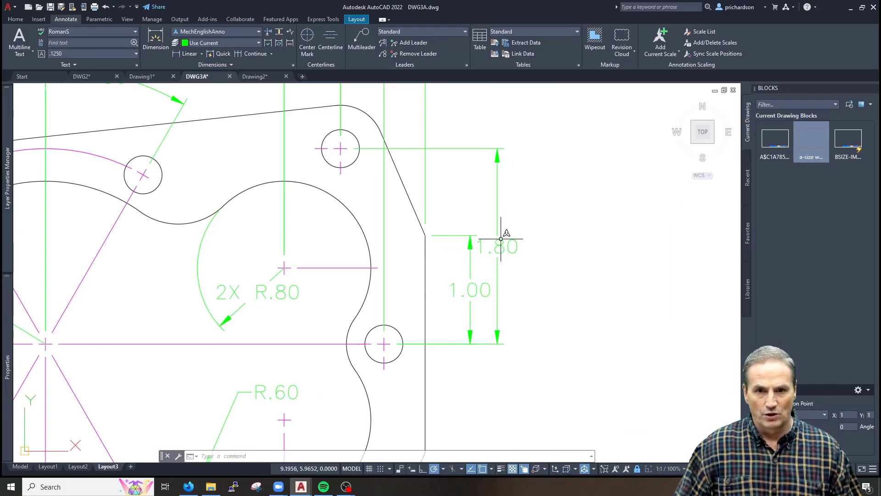
click(501, 239)
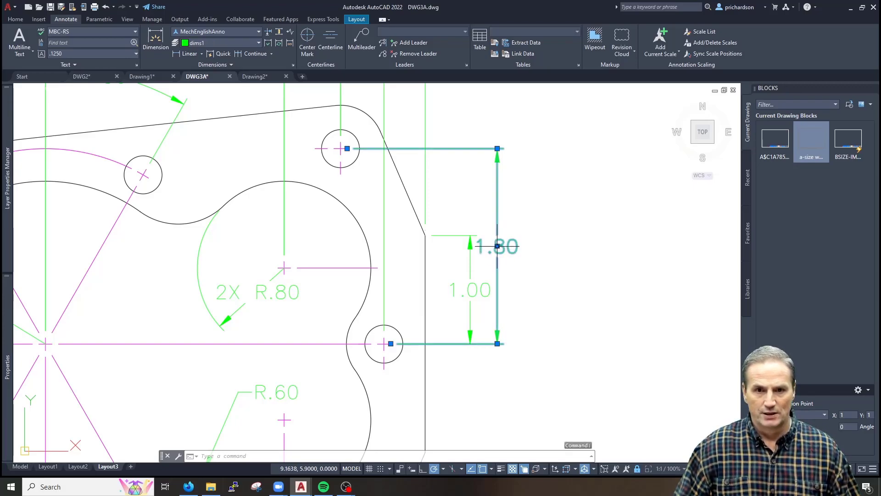
click(497, 247)
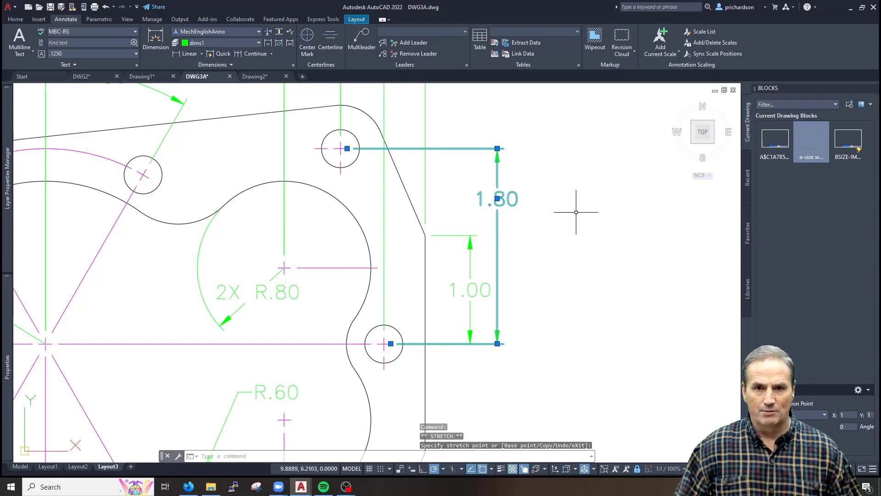
key(Escape)
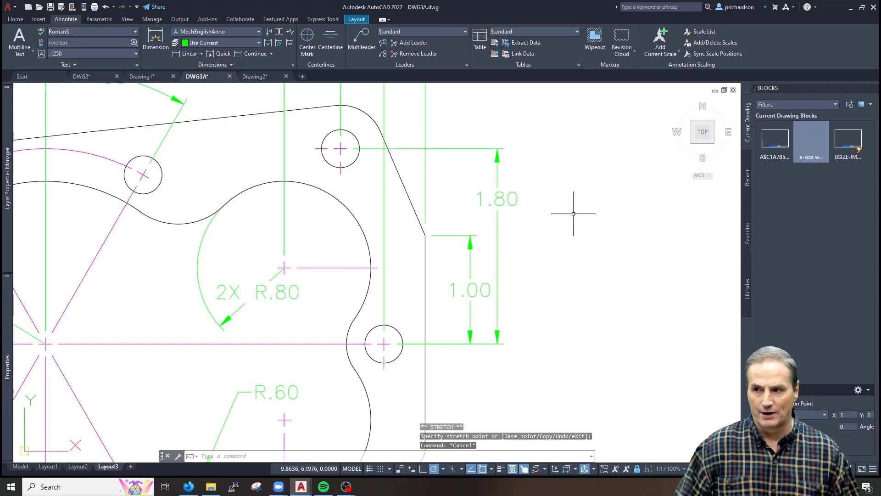
Continue a .70 dimension from the 1.00 dimension down to the R.60 centre
text(ce)
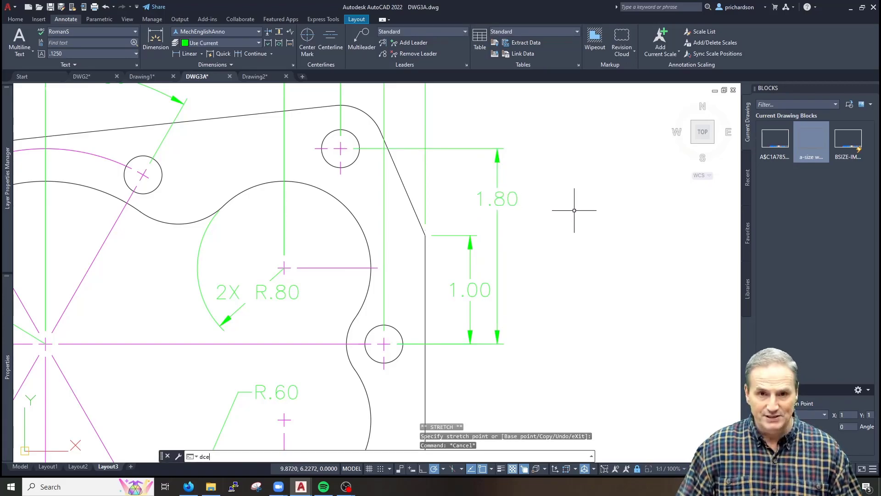
key(BackSpace)
text(o)
key(Return)
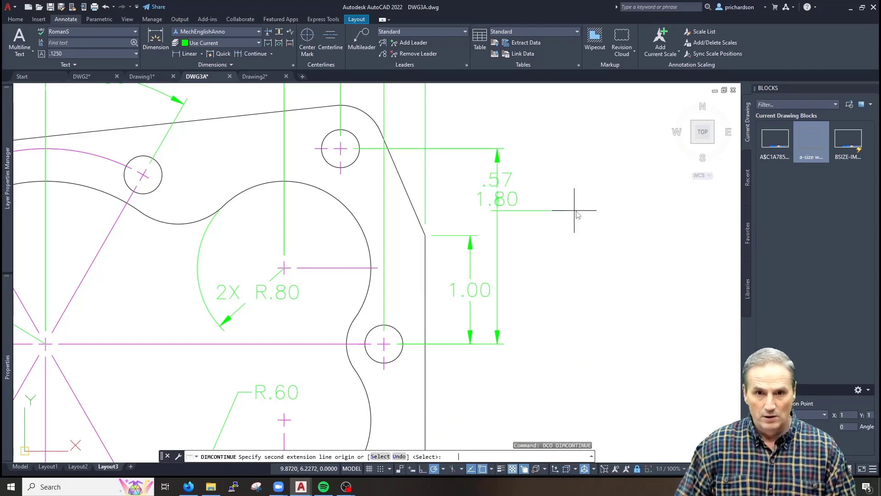
key(Return)
click(492, 342)
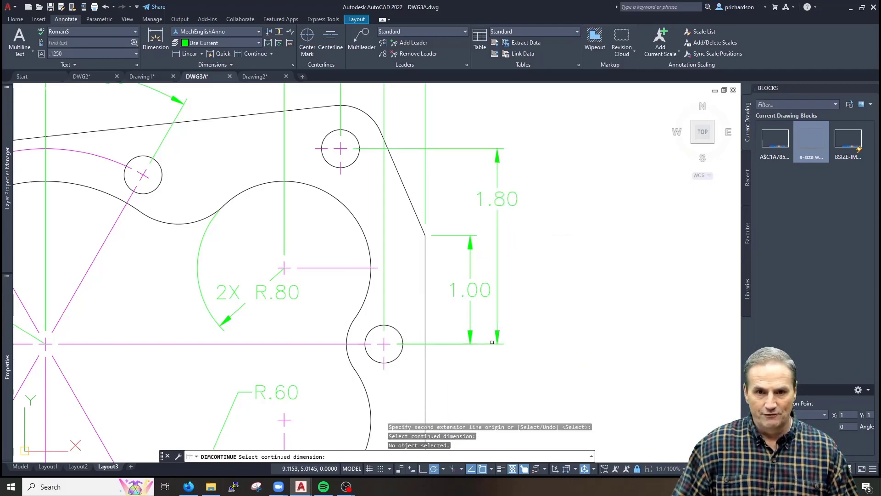
click(491, 340)
middle_drag(464, 400, 447, 318)
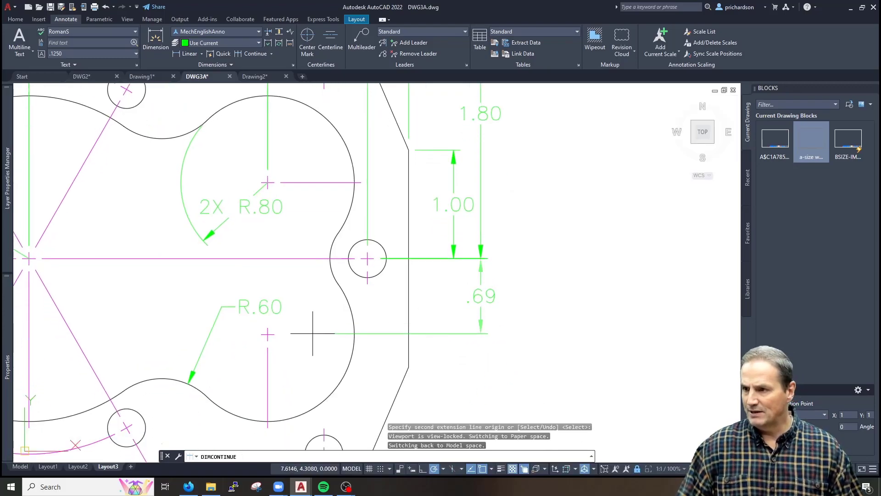
click(274, 334)
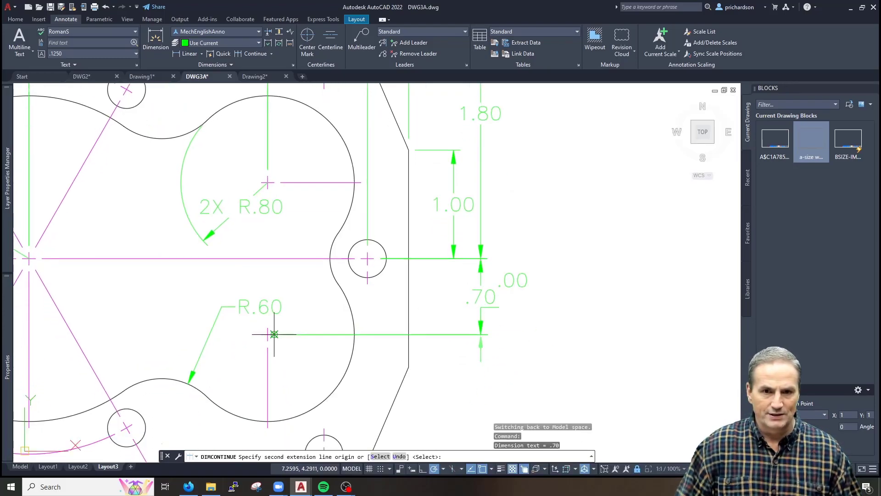
key(Escape)
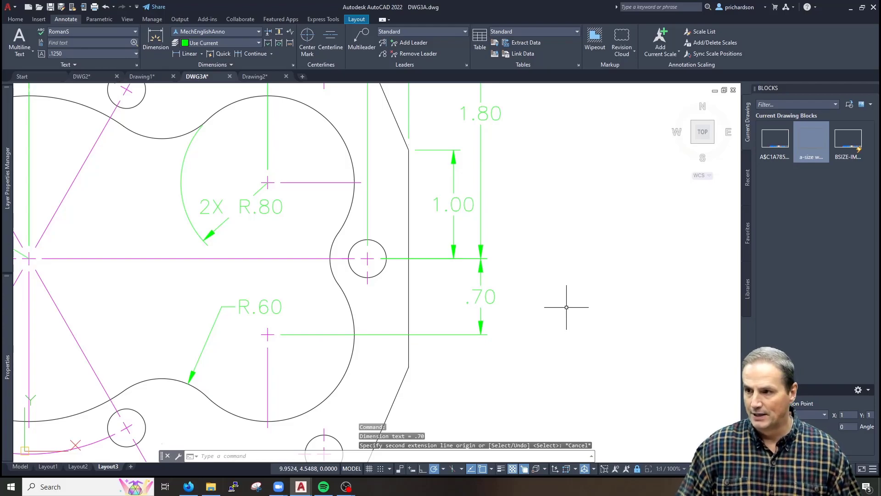
Add a 3.60 baseline dimension from 1.80 to the bottom hole, text moved below the .70
scroll(566, 307, down, 1)
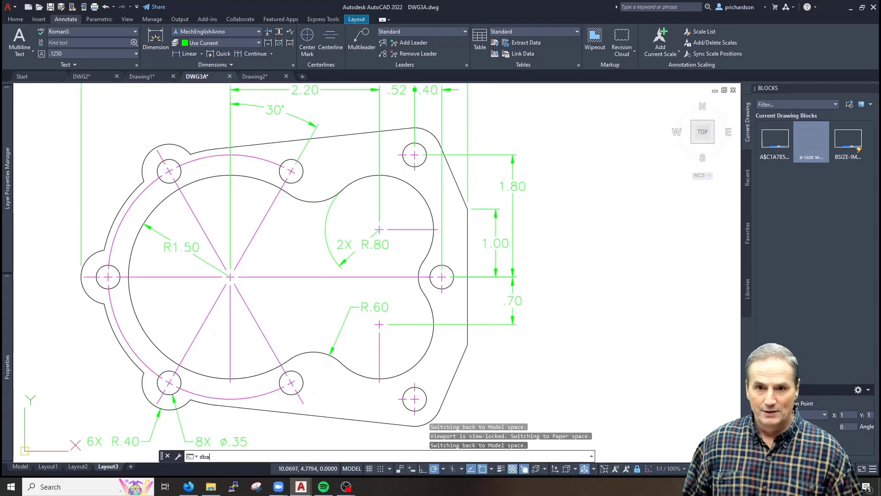
key(Return)
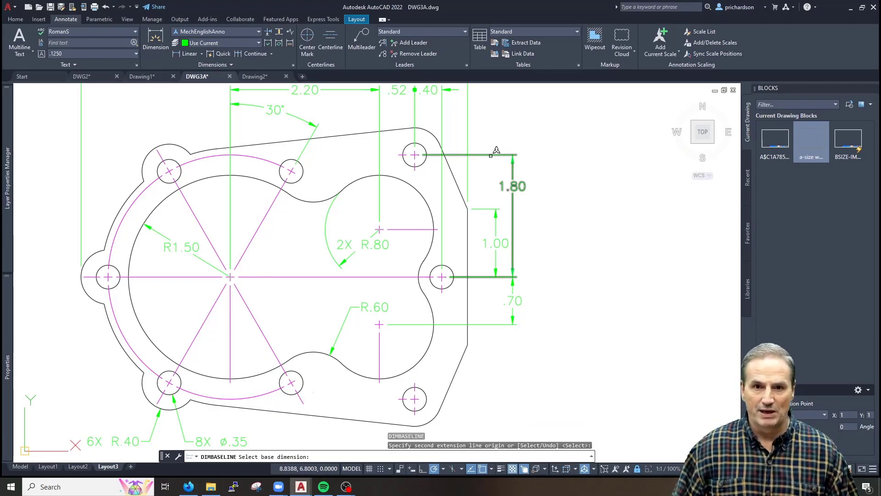
click(491, 155)
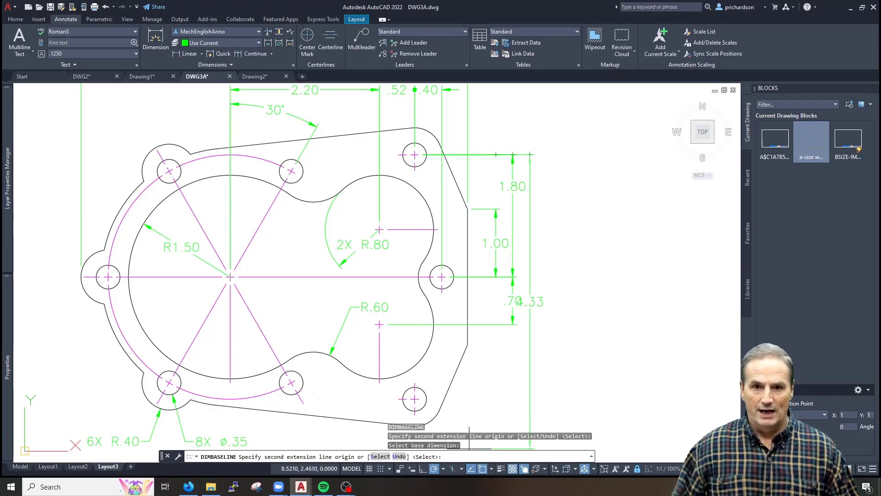
click(418, 399)
key(Escape)
key(Escape)
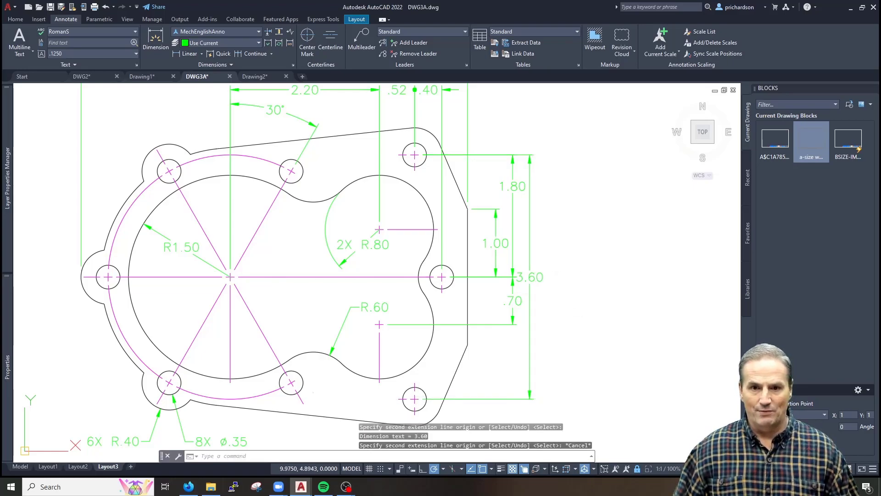
click(532, 277)
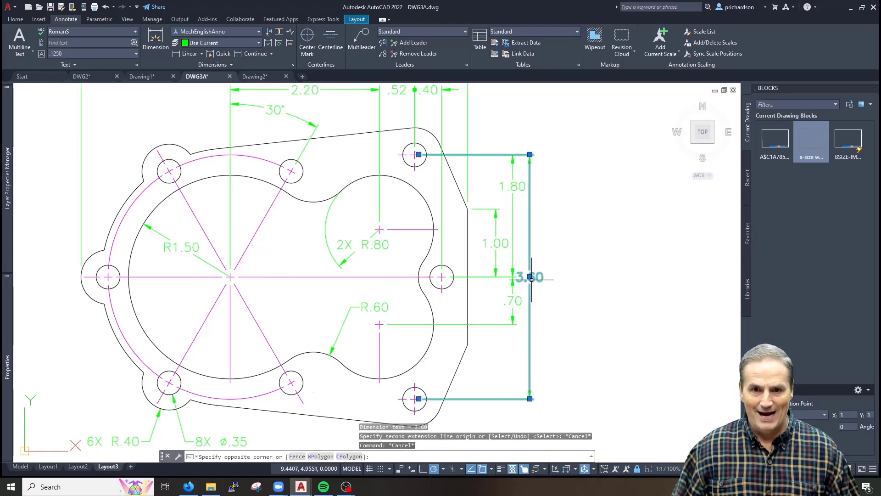
click(530, 276)
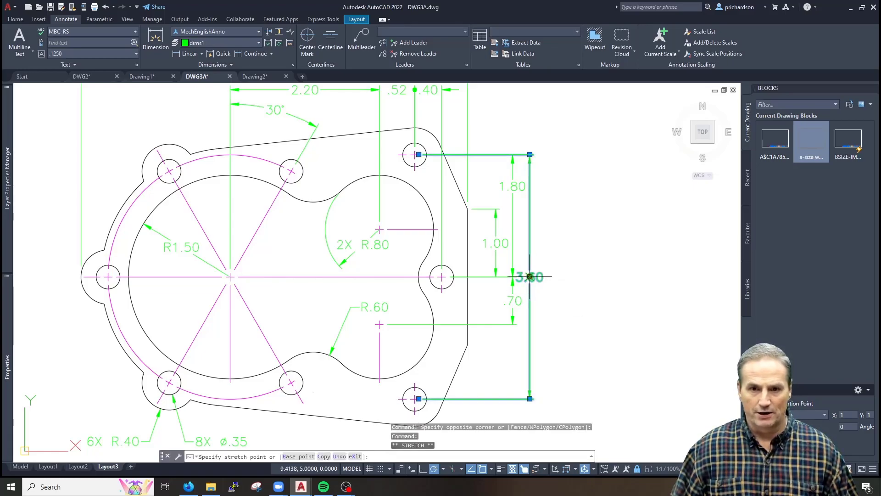
click(528, 356)
key(Escape)
key(Escape)
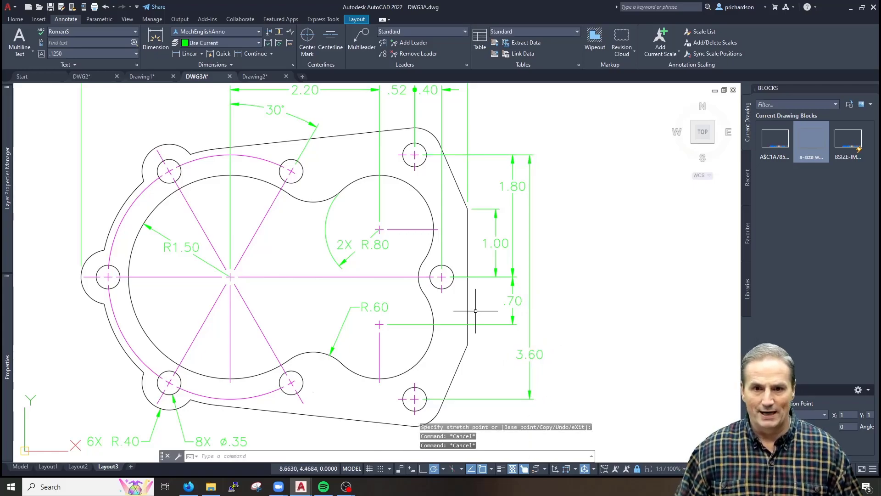
scroll(393, 305, down, 3)
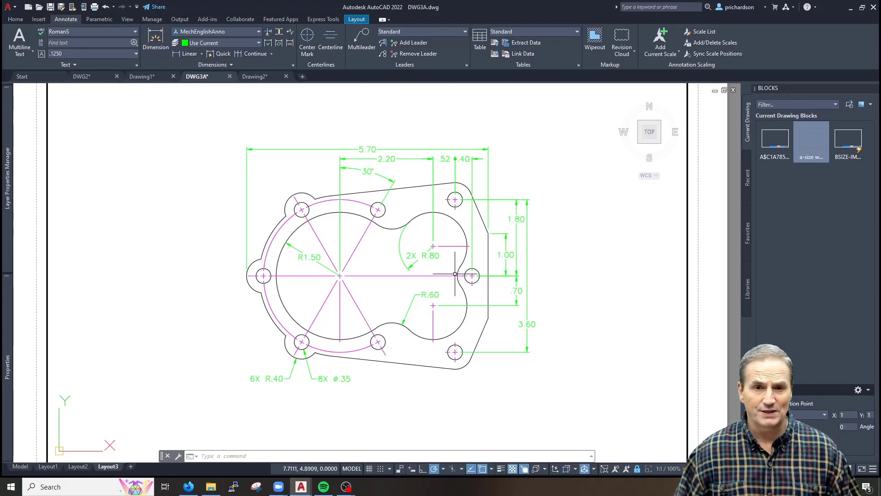
Switch to model space and centre the gasket in the view
key(Escape)
key(Escape)
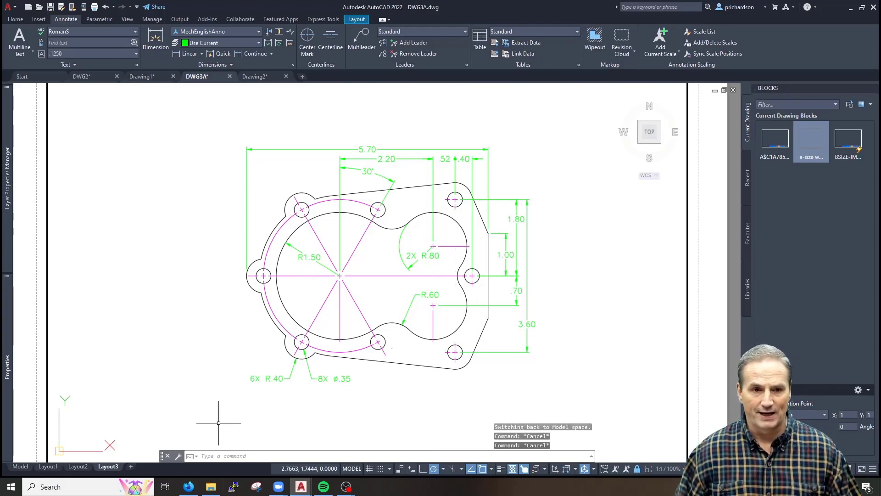
click(27, 471)
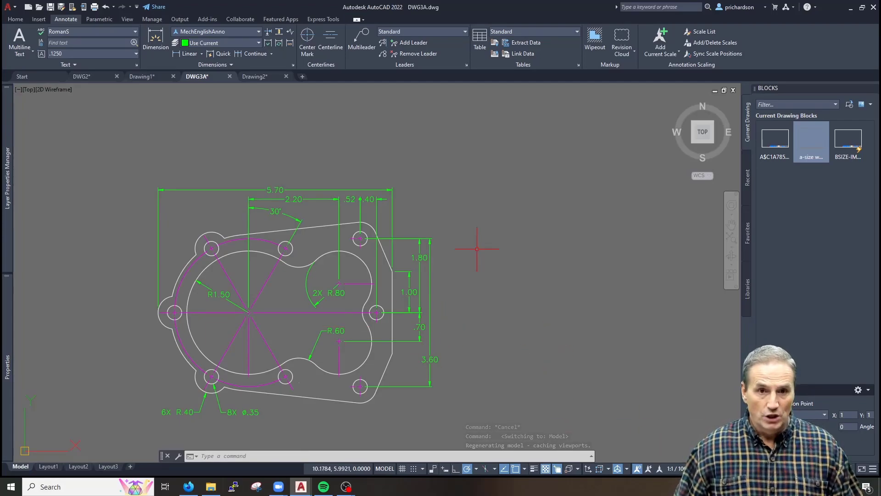
middle_drag(381, 280, 452, 272)
Open Annotative Object Scale > Add/Delete Scales for the 5.70 dimension
key(Escape)
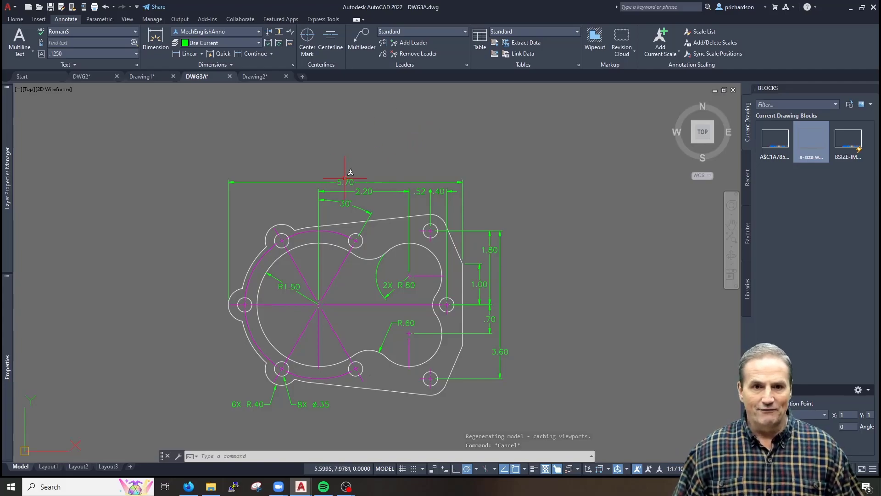
key(Escape)
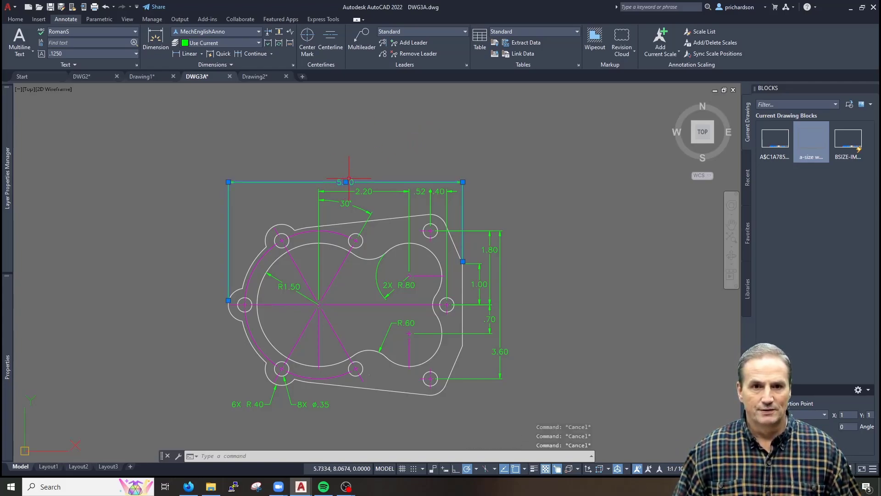
right_click(349, 178)
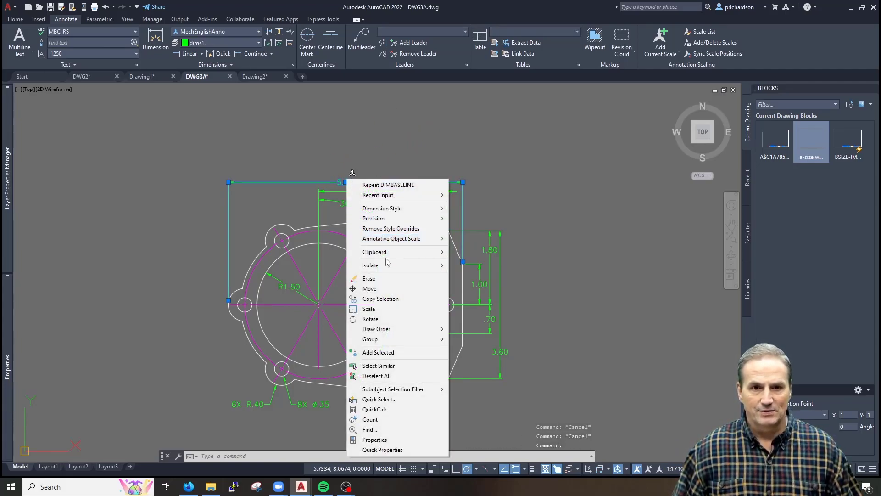
mouse_move(415, 243)
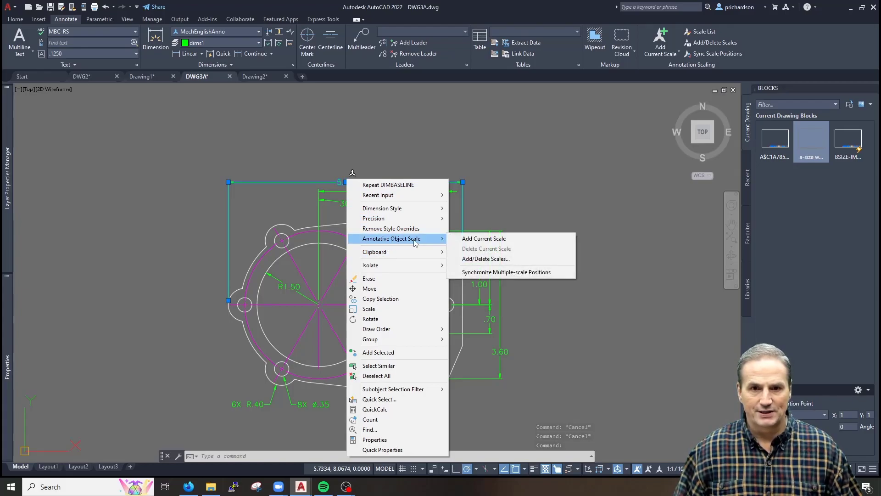
click(483, 260)
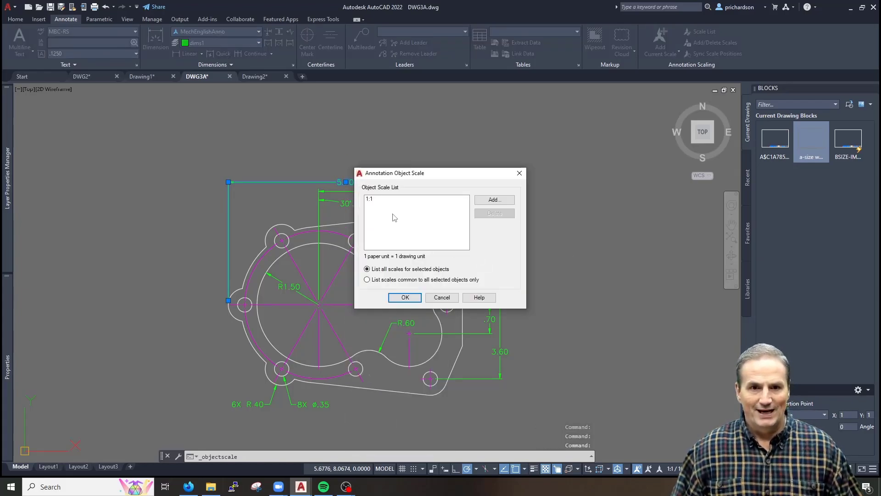
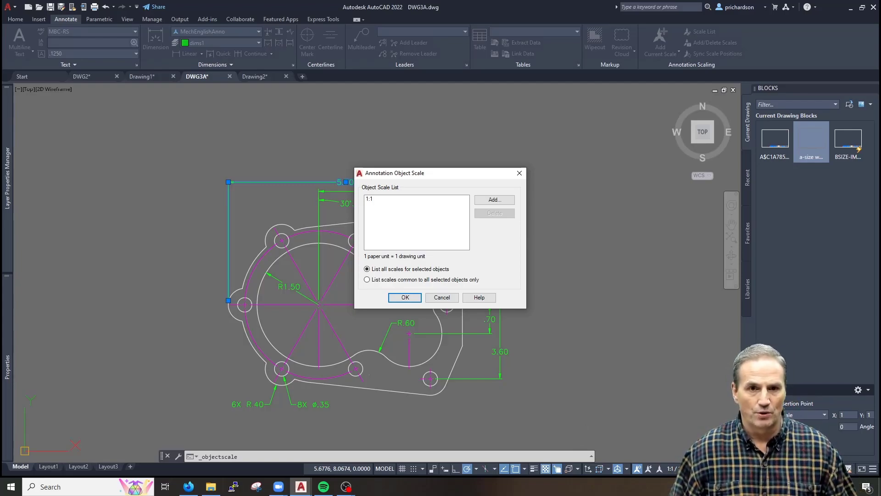
Dismiss the Annotation Object Scale dialog, clear the selection and show the Layout2 sheet
key(Escape)
key(Escape)
key(Escape)
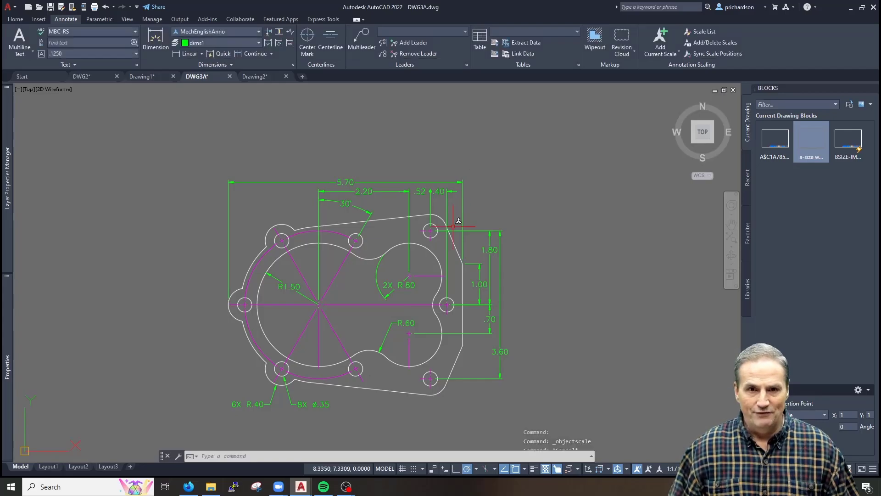
middle_drag(367, 277, 372, 269)
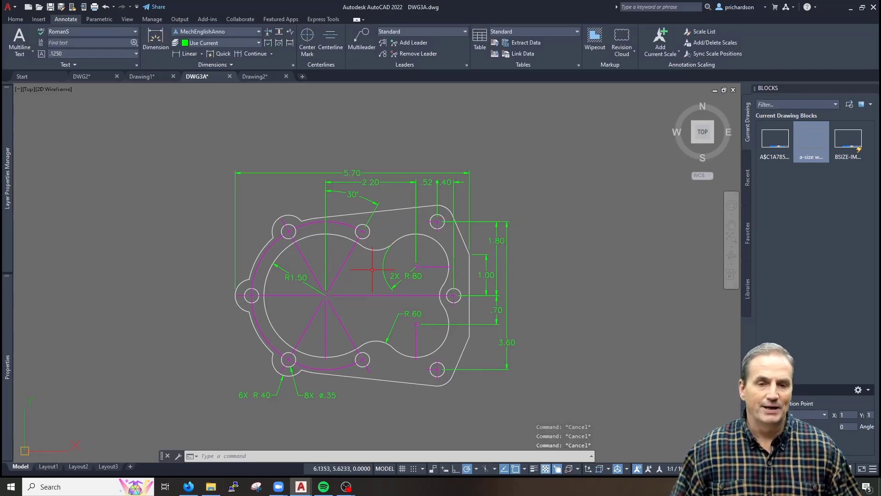
click(78, 466)
Activate the Layout2 viewport for model-space work
right_click(79, 467)
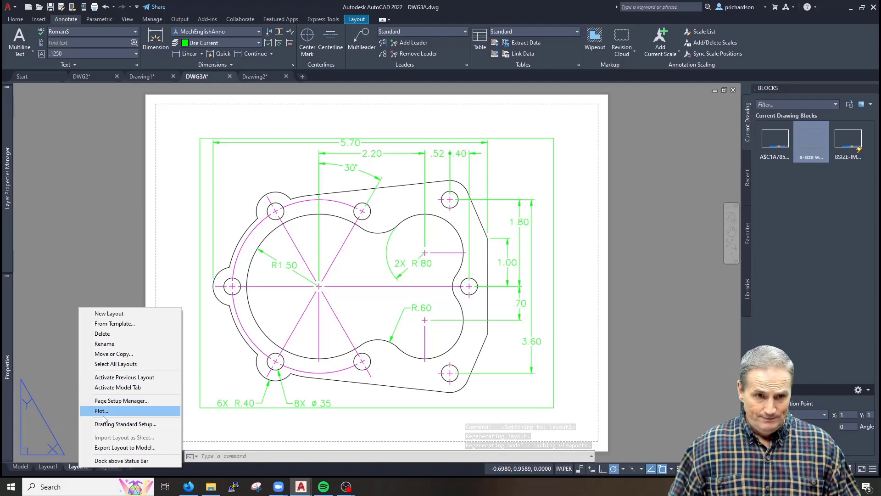
key(Escape)
double_click(388, 338)
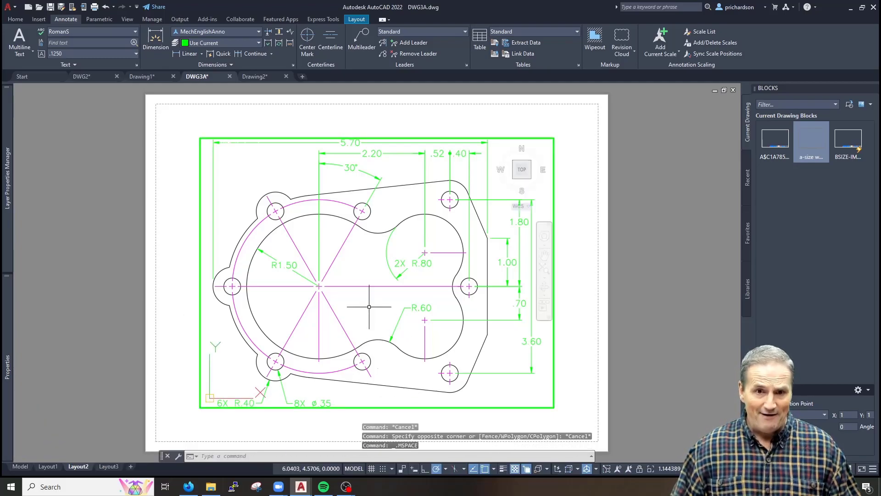
click(669, 468)
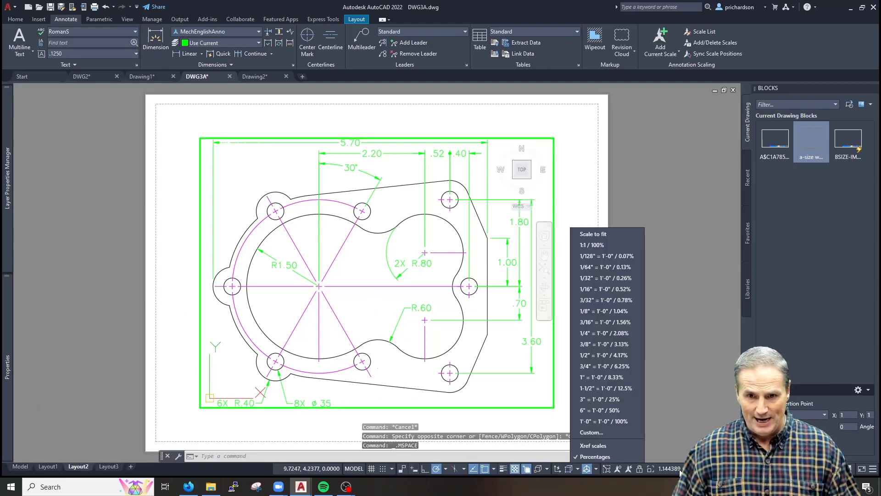
key(Escape)
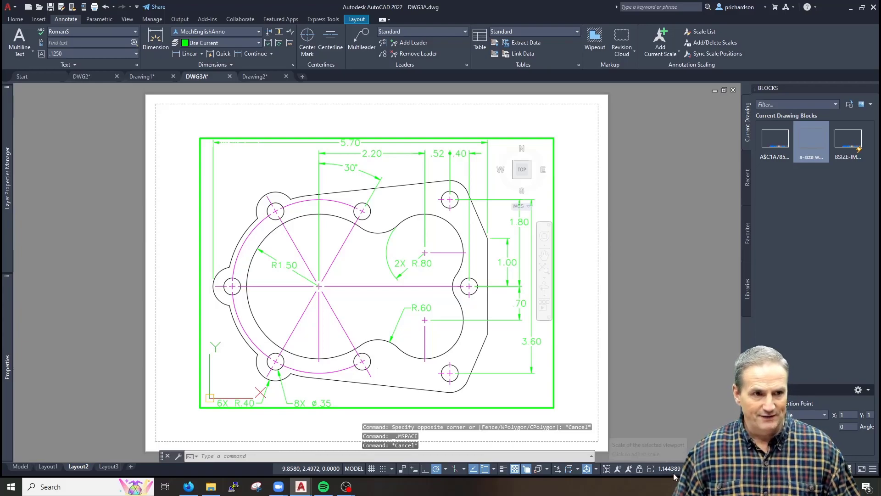
Zoom the viewport to .5xp and sync it to the 1:1 annotation scale
text(z)
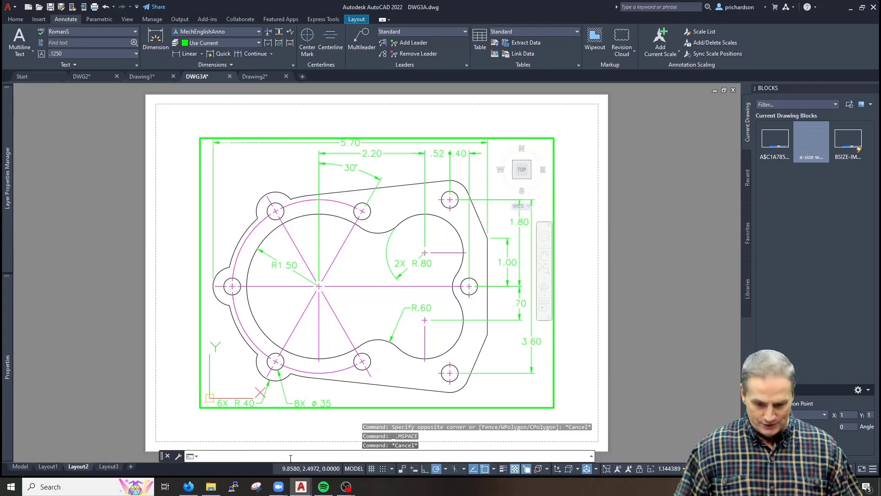
key(Return)
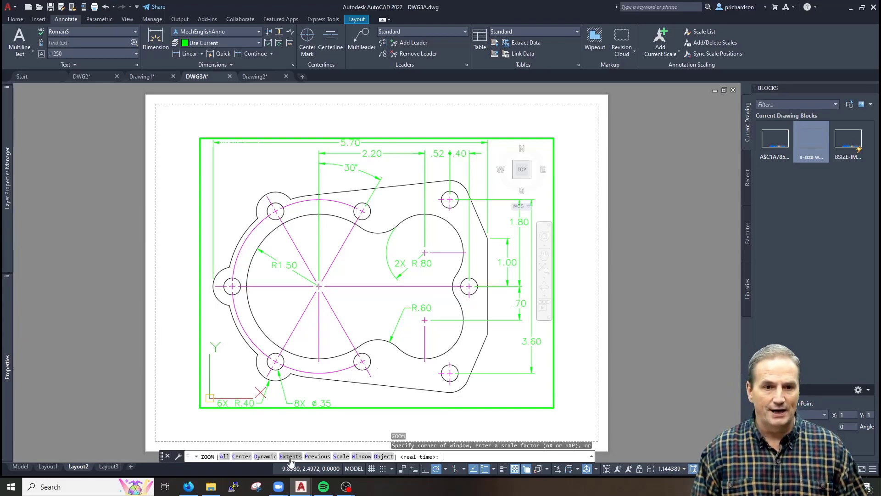
text(.5xp)
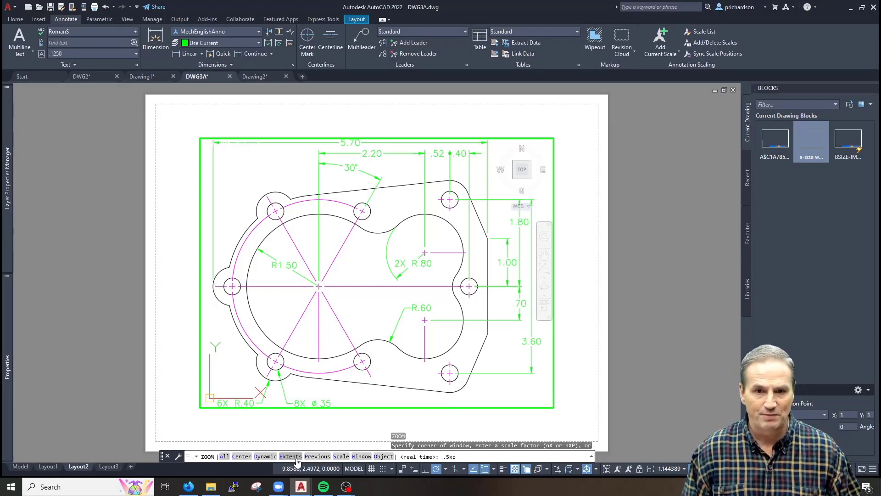
key(Return)
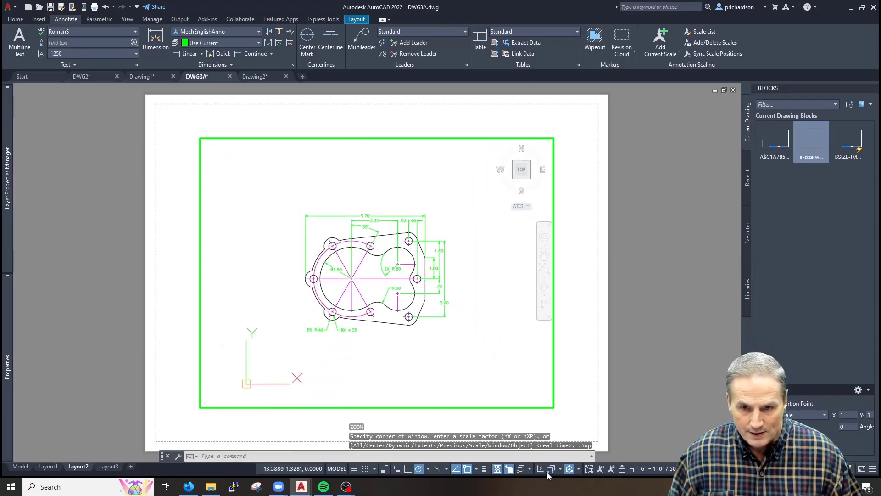
click(685, 444)
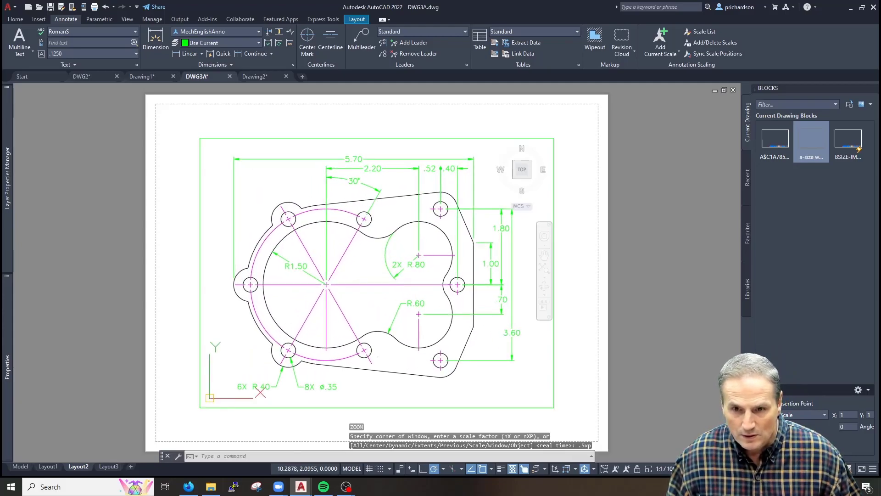
click(665, 468)
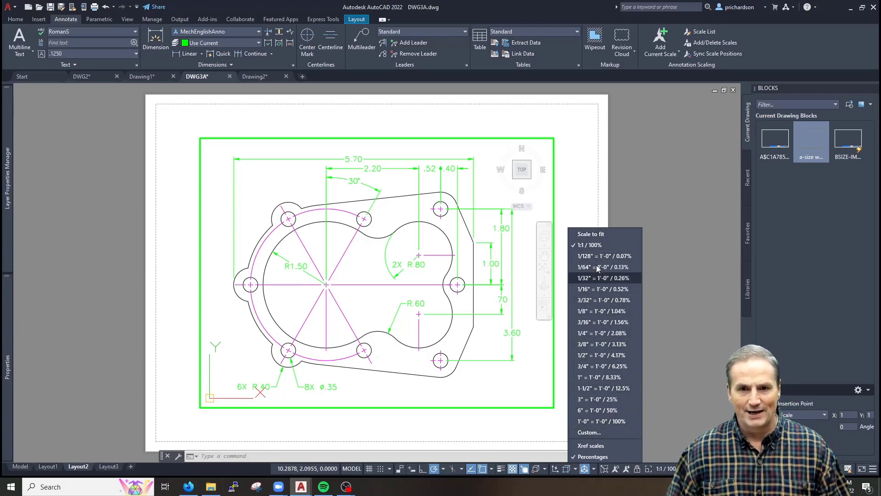
Reset the scale list to metric and imperial defaults, then set the viewport to 1:2
click(586, 431)
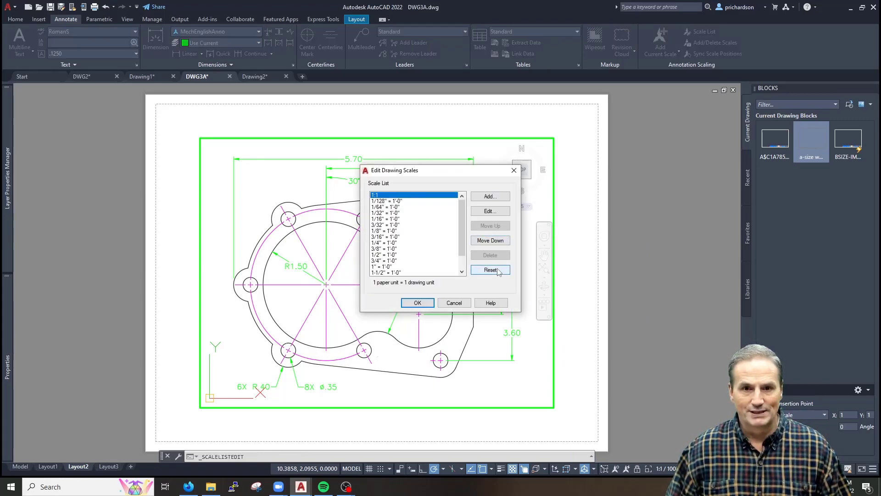
click(490, 269)
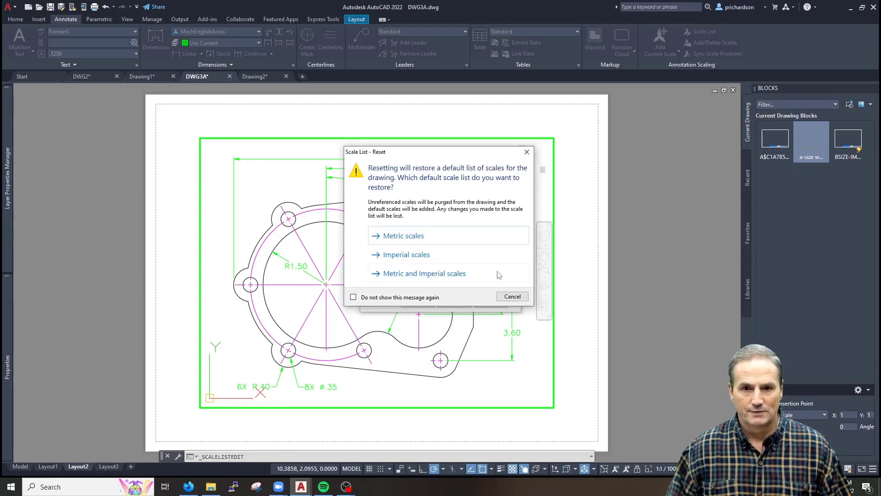
click(420, 274)
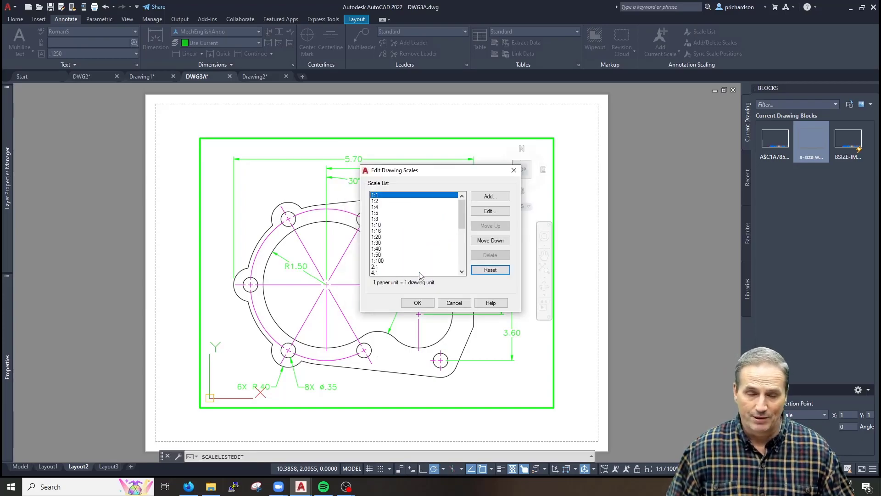
click(418, 304)
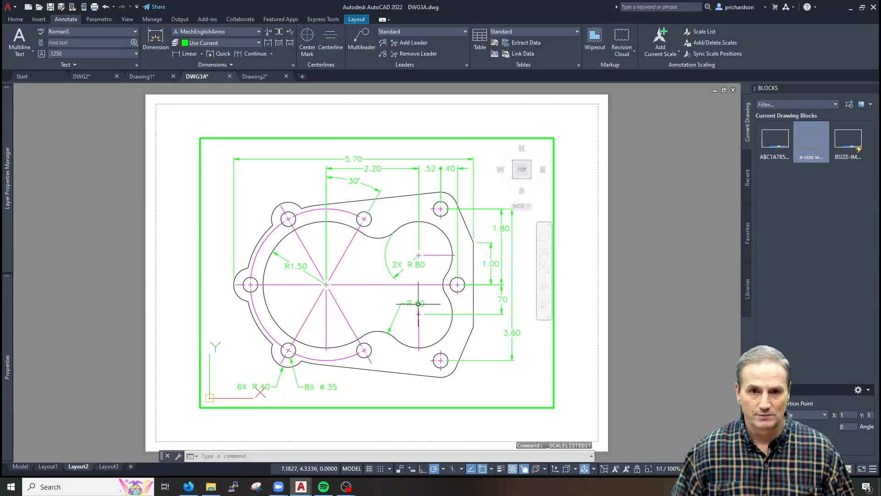
click(670, 468)
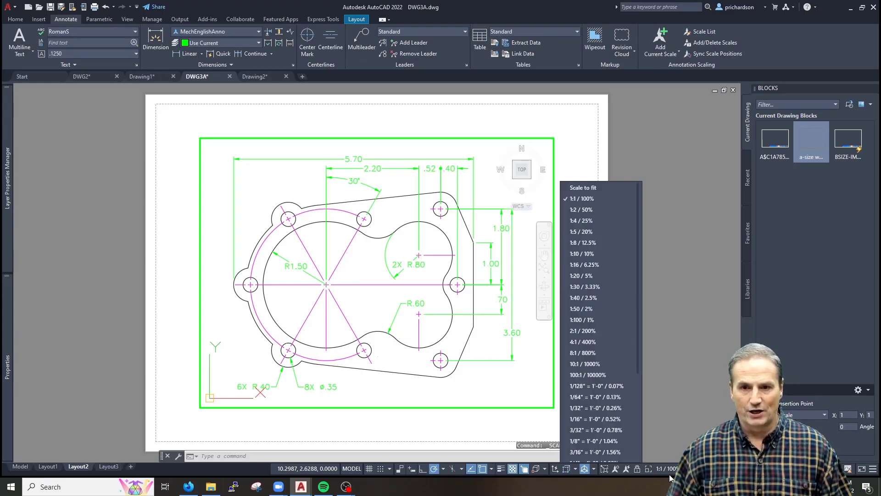
click(608, 209)
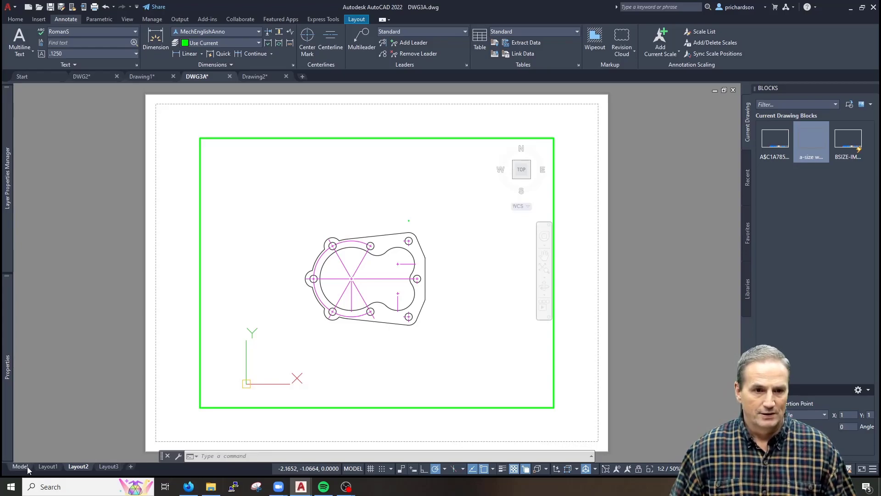
Compare Layout1 and Layout2, shifting the gasket slightly left in the Layout1 viewport
click(48, 466)
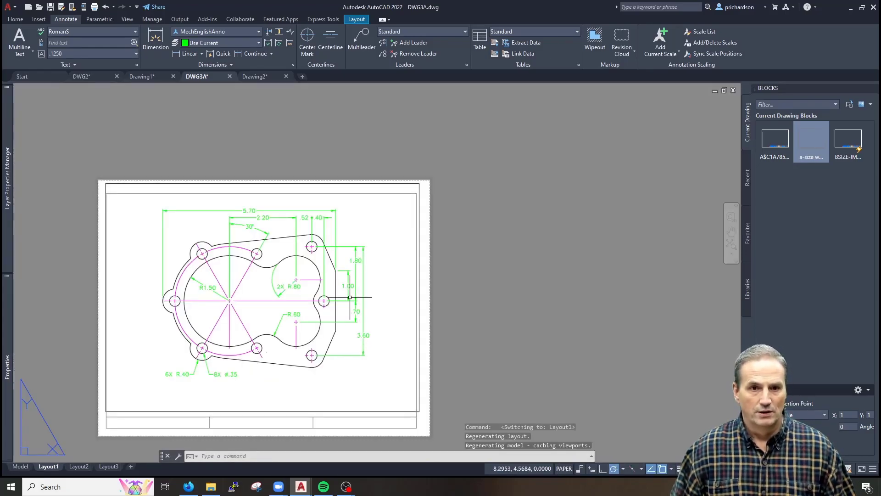
click(20, 466)
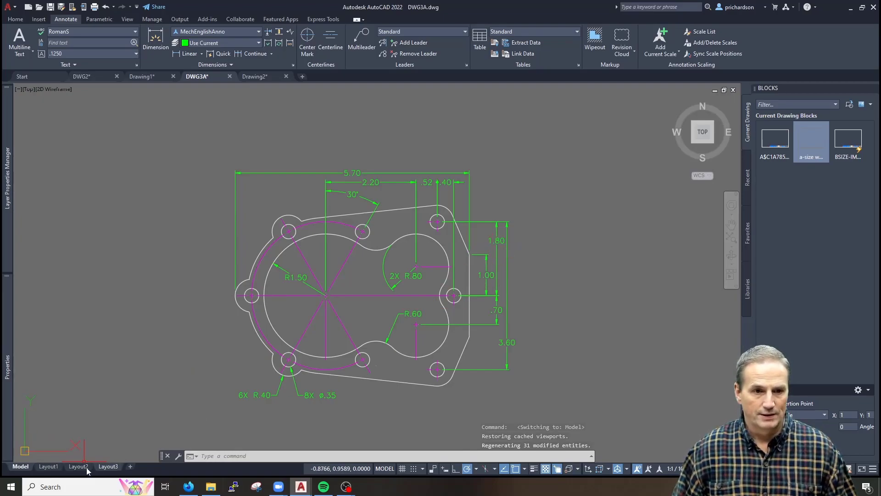
click(54, 467)
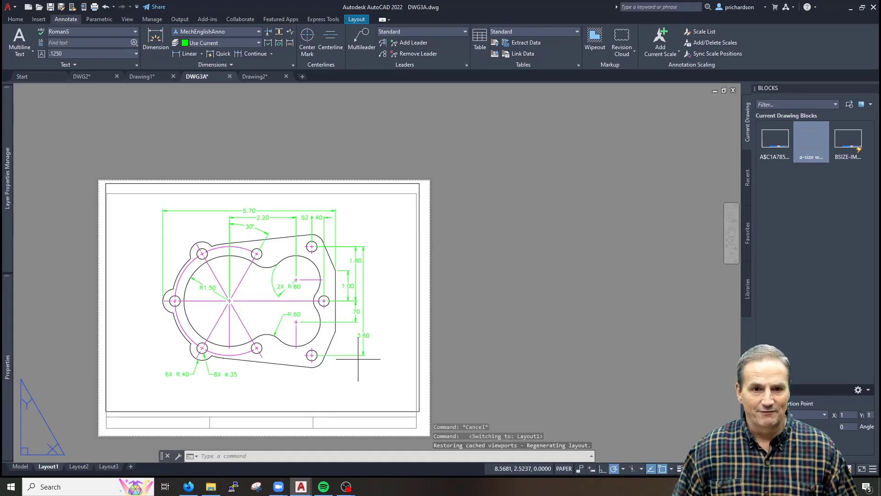
double_click(358, 359)
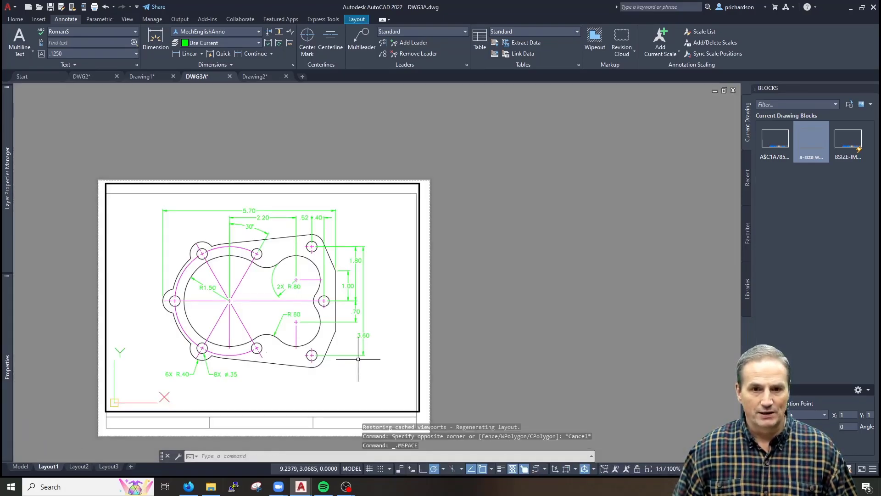
click(76, 467)
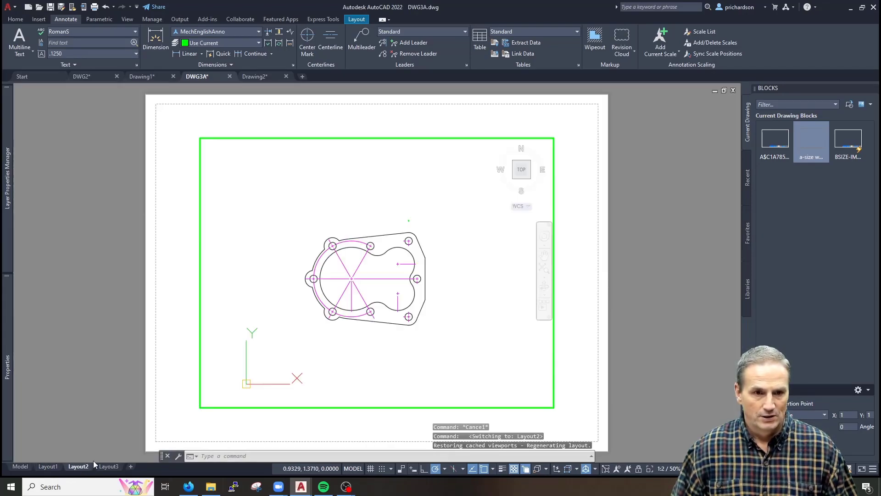
click(53, 466)
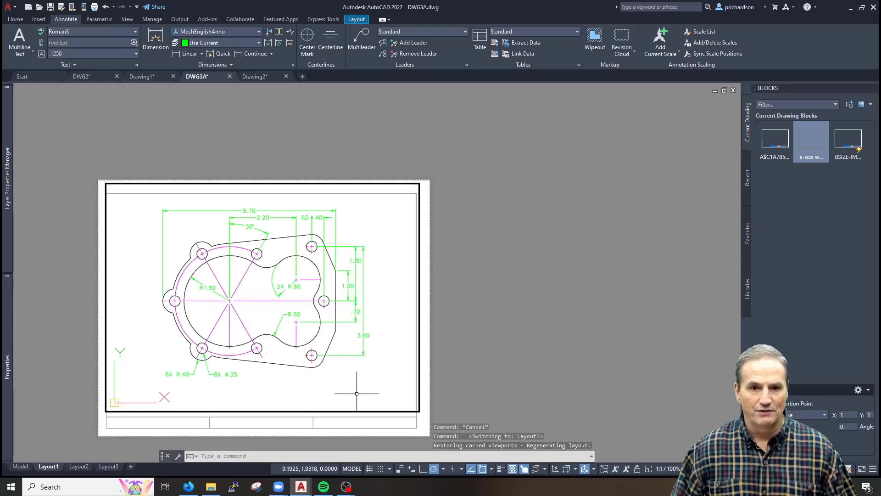
middle_drag(360, 375, 337, 376)
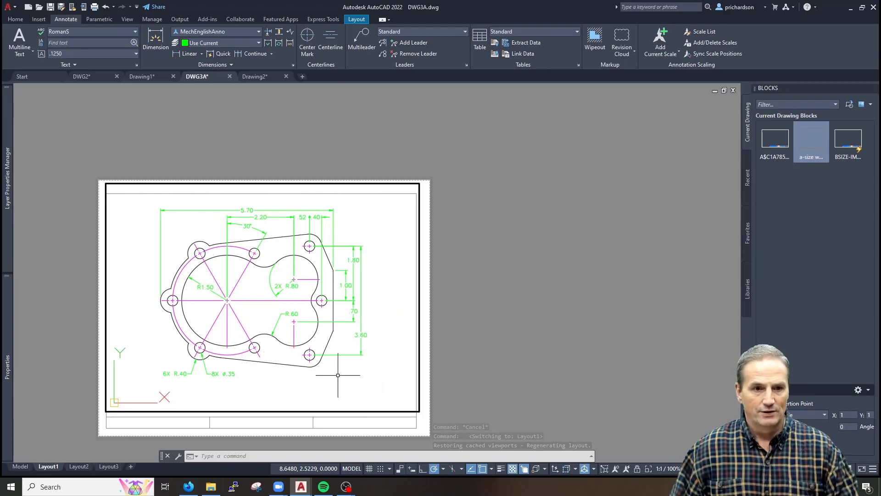
key(Escape)
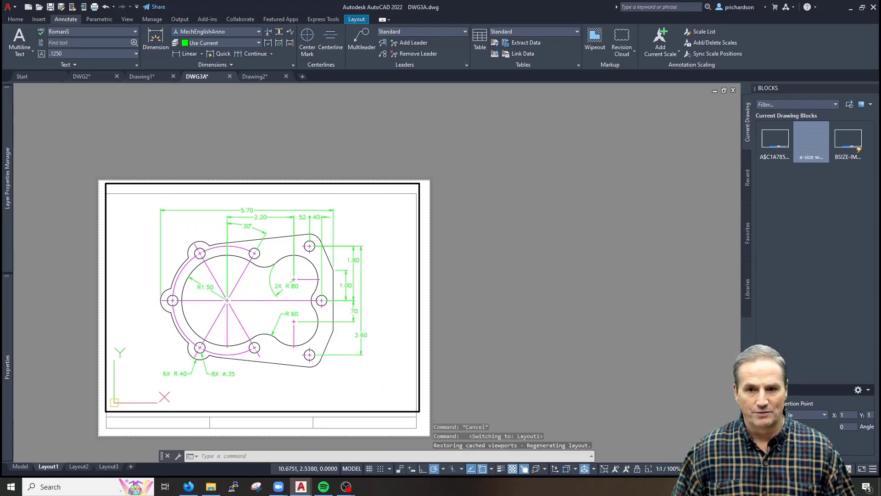
Turn on annotation autoscale and nudge the gasket up in the Layout2 viewport
click(626, 468)
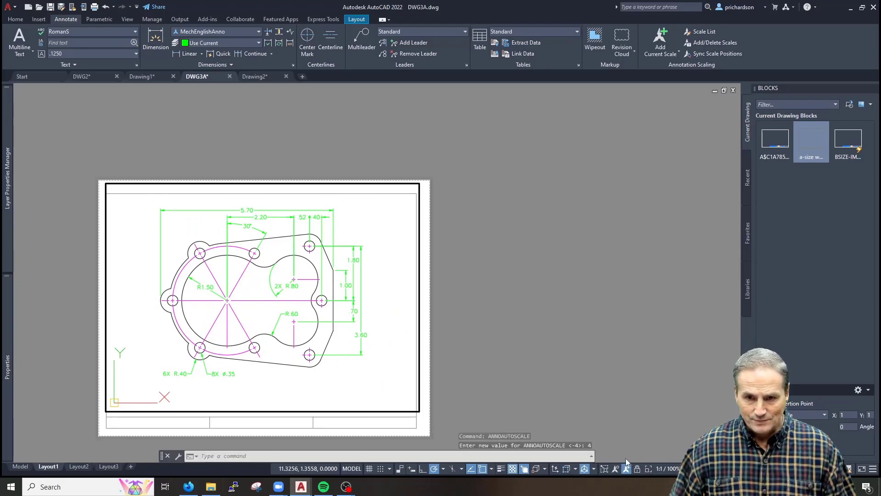
click(75, 466)
middle_drag(399, 318, 400, 311)
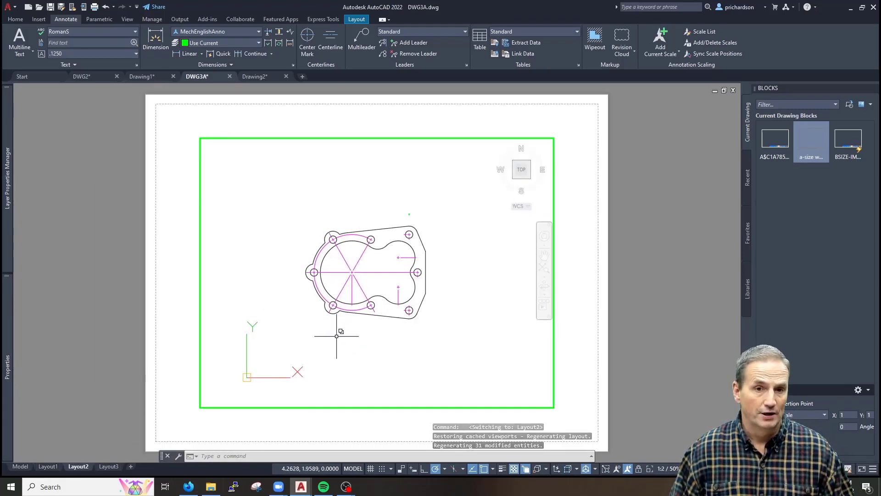
In model space, select the gasket's top, right-side dimensions and hole callouts
click(20, 466)
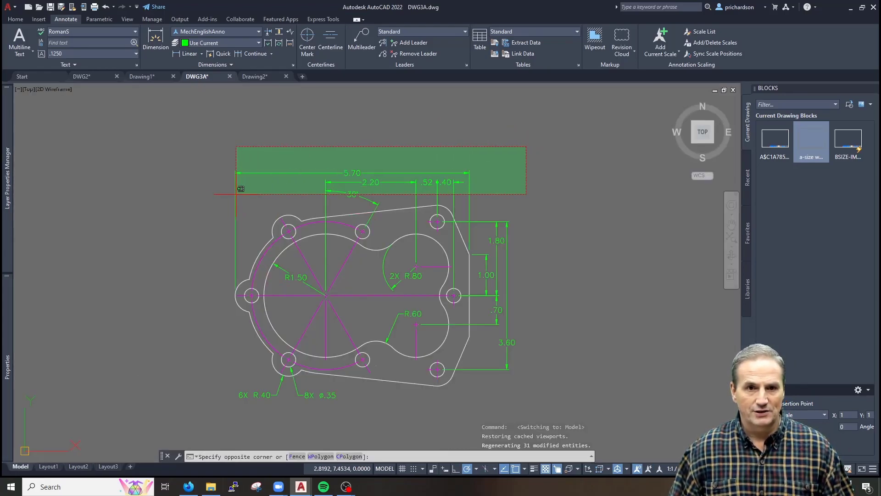
click(211, 193)
click(571, 192)
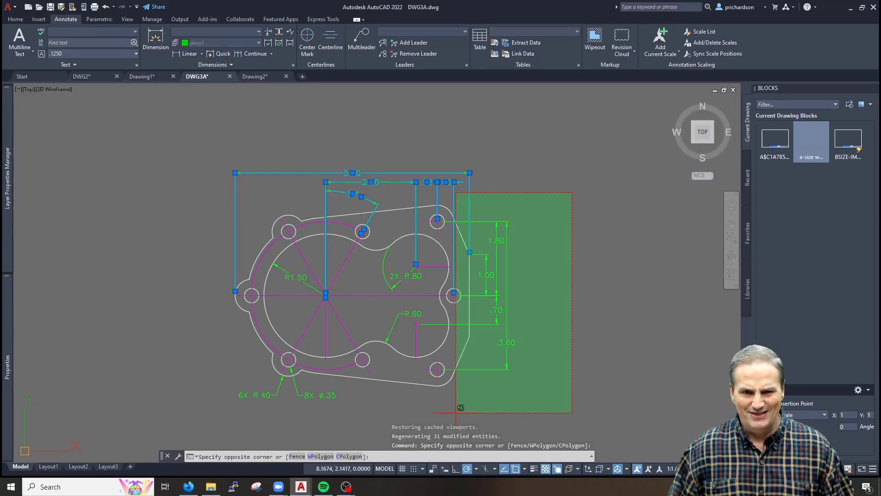
click(477, 395)
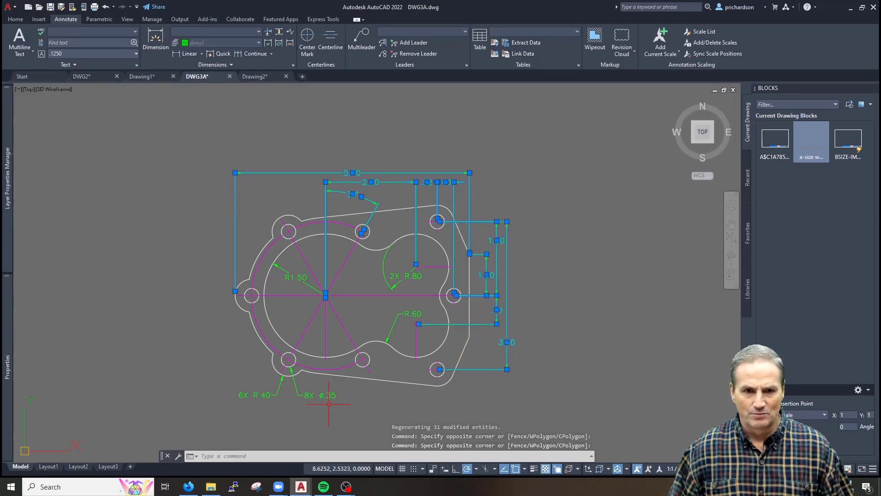
click(313, 384)
click(244, 409)
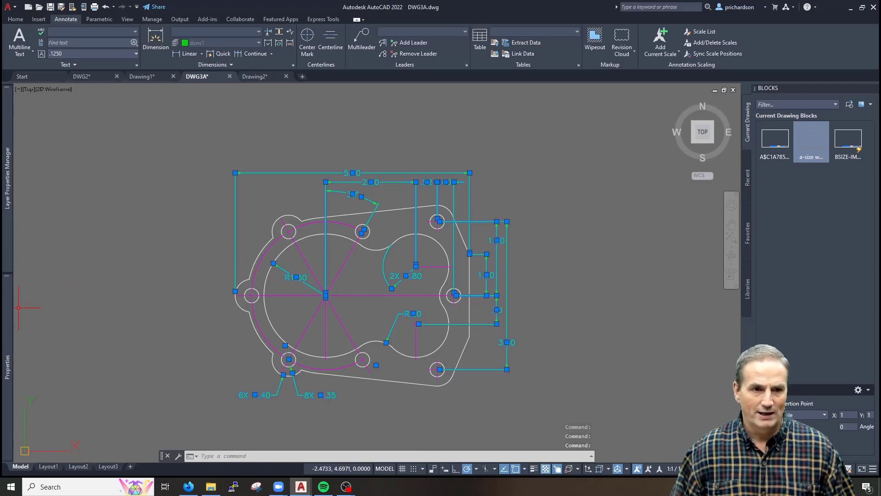
Filter the selection to Rotated Dimensions and add the 1:2 annotative scale
mouse_move(5, 320)
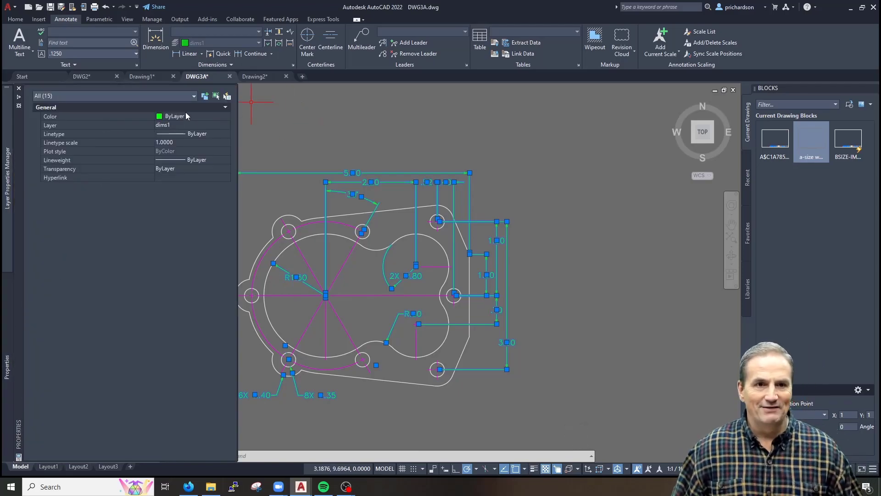
click(192, 96)
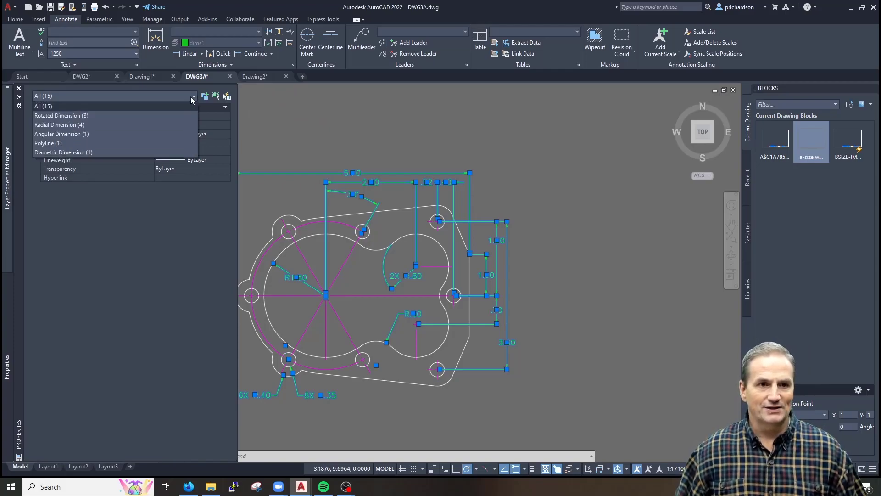
click(124, 116)
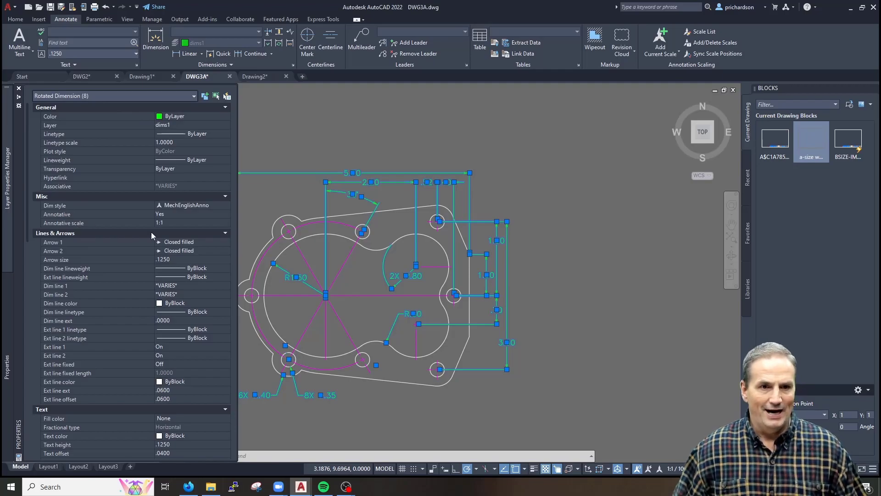
click(211, 223)
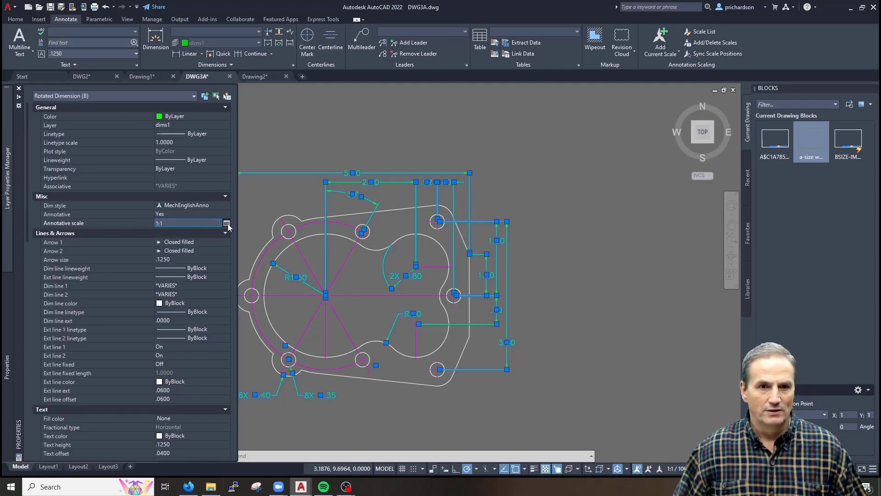
click(226, 223)
click(494, 200)
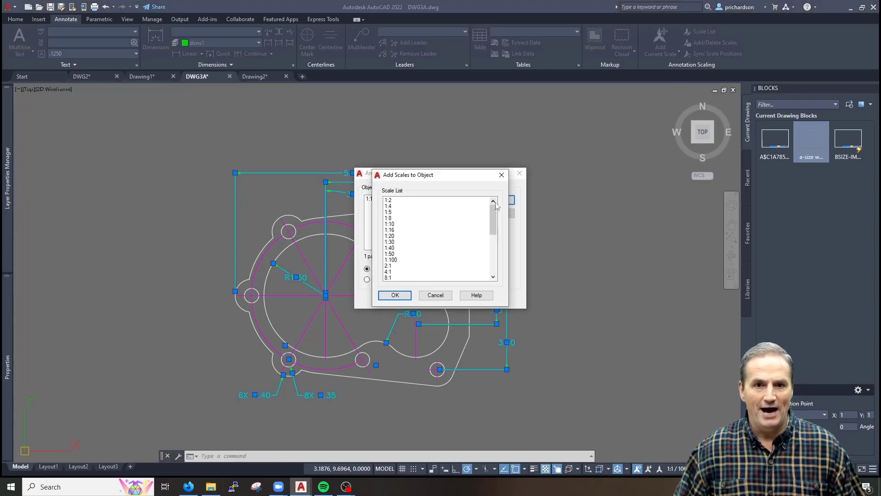
click(389, 201)
click(394, 295)
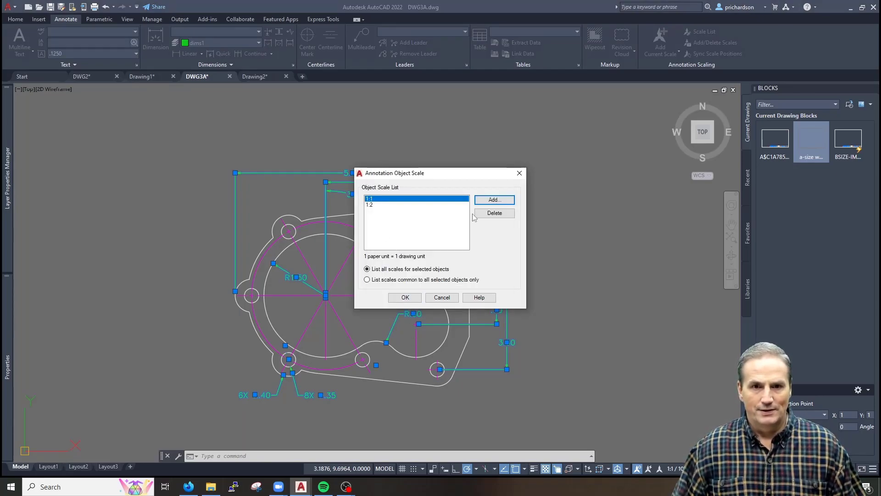
click(412, 298)
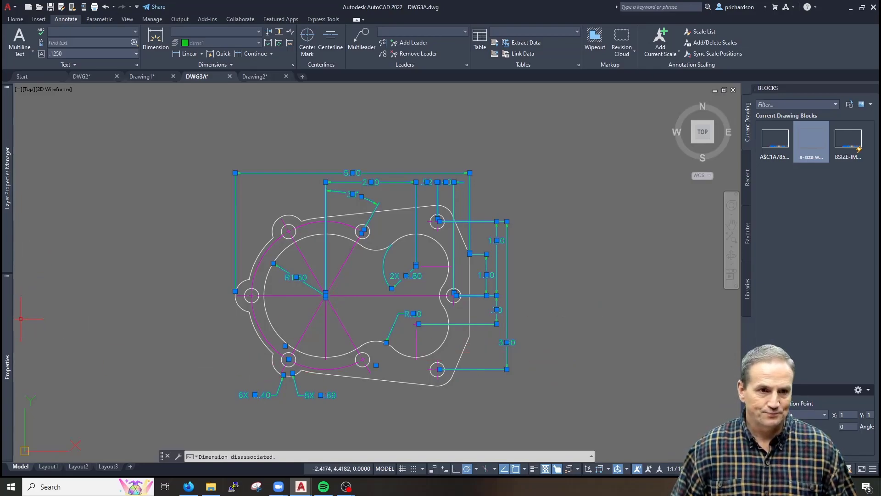
Review the selected object types and clear the selection
mouse_move(9, 321)
click(109, 97)
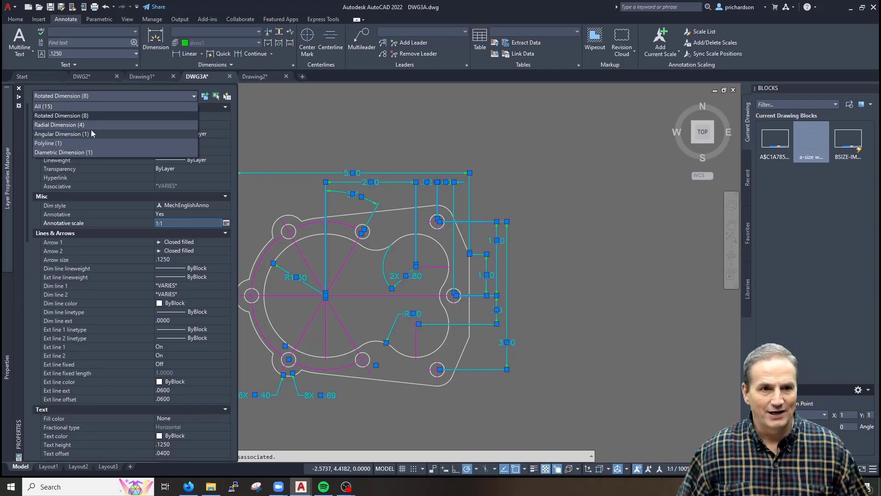
click(74, 151)
key(Escape)
key(Escape)
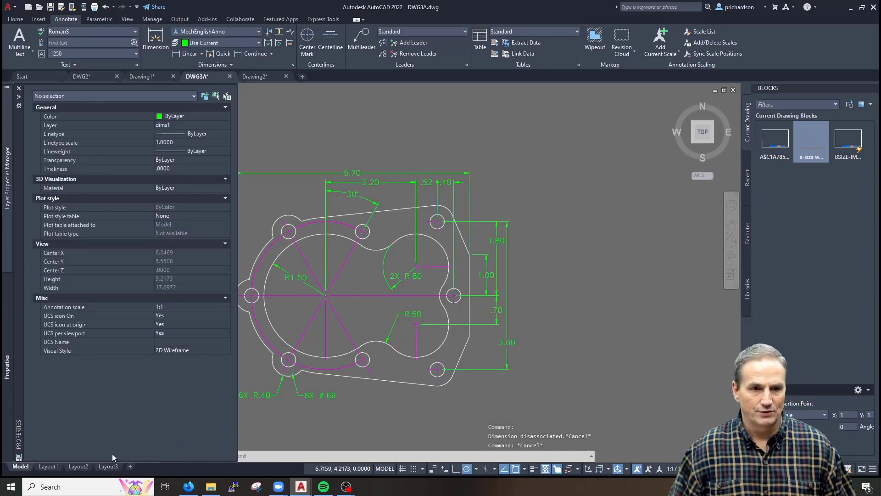
In Layout2 paper space, place a trial '.5' single-line text above the right dimensions
click(73, 467)
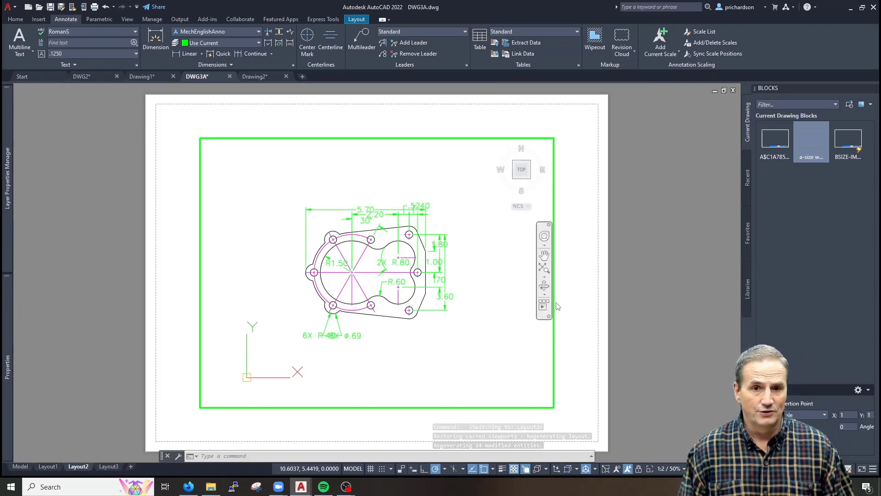
double_click(582, 203)
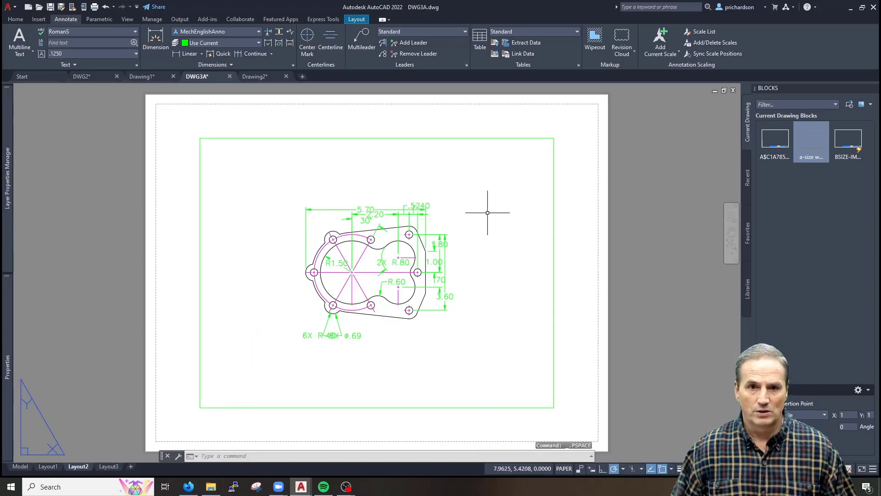
scroll(424, 215, up, 4)
text(text)
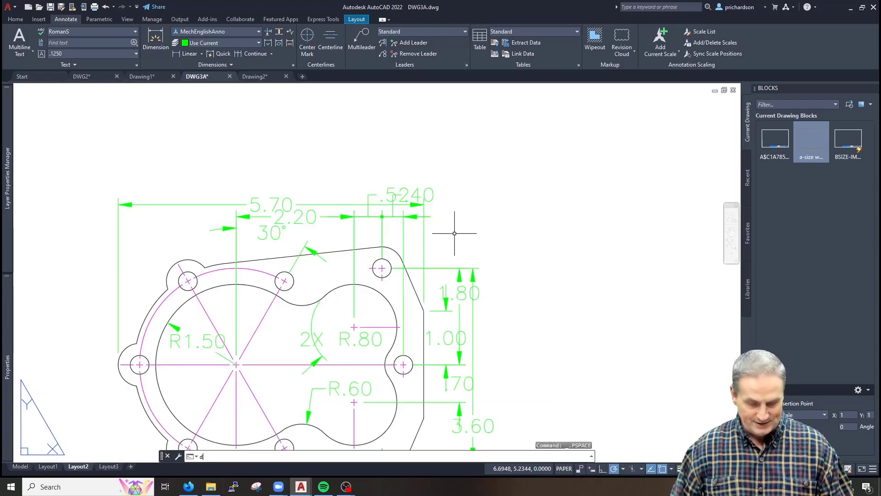
key(Return)
click(464, 190)
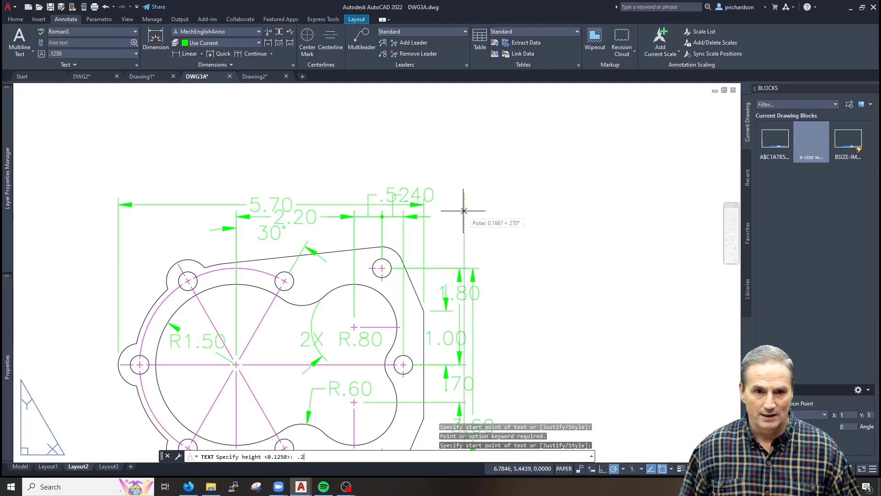
key(Return)
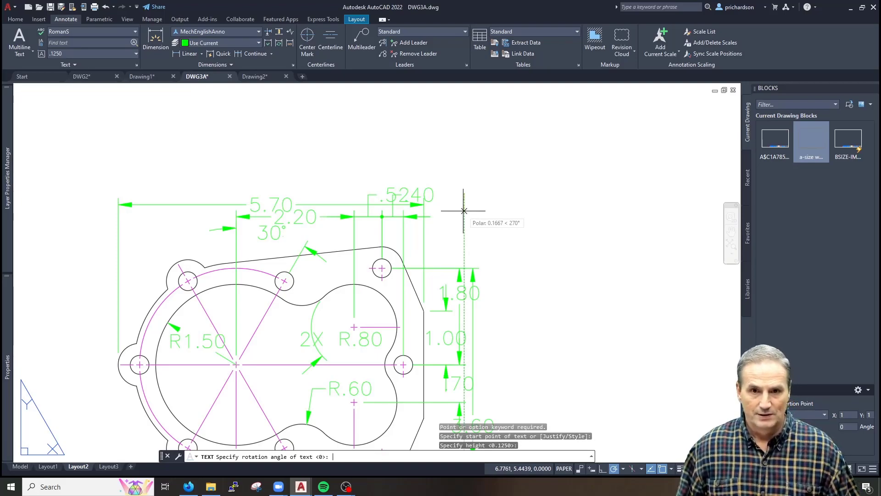
key(Return)
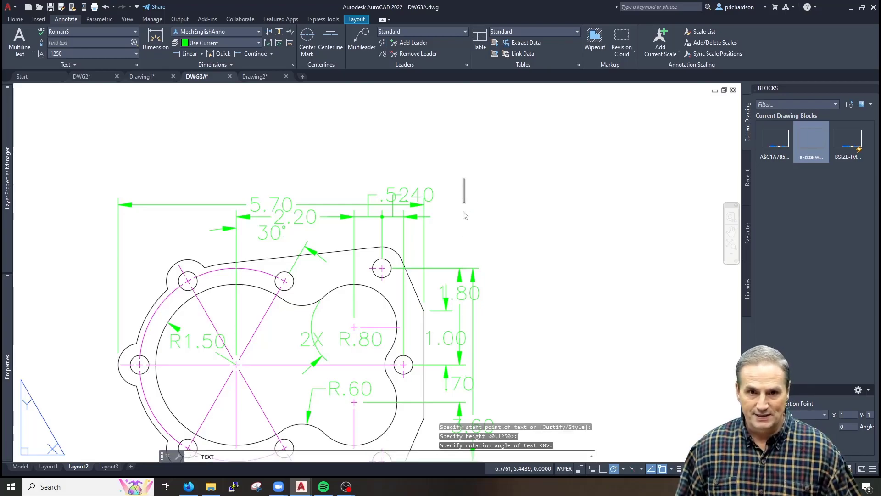
text(.5)
key(Return)
key(Return)
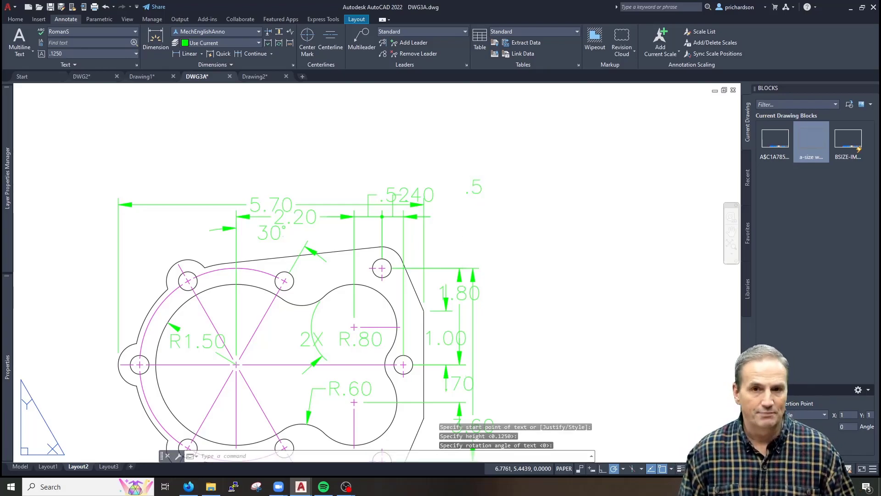
Erase the '.5' text and zoom back out to the whole sheet
click(520, 164)
click(464, 220)
text(e)
key(Return)
scroll(462, 223, down, 5)
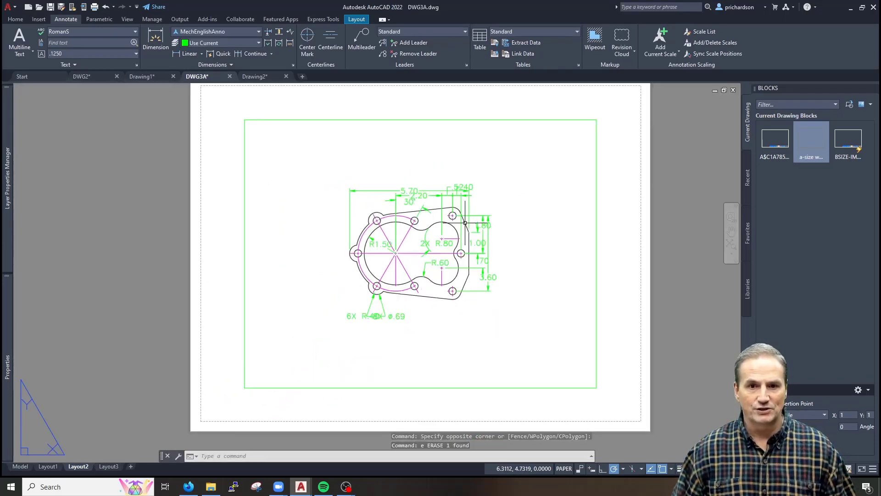
middle_drag(467, 218, 409, 243)
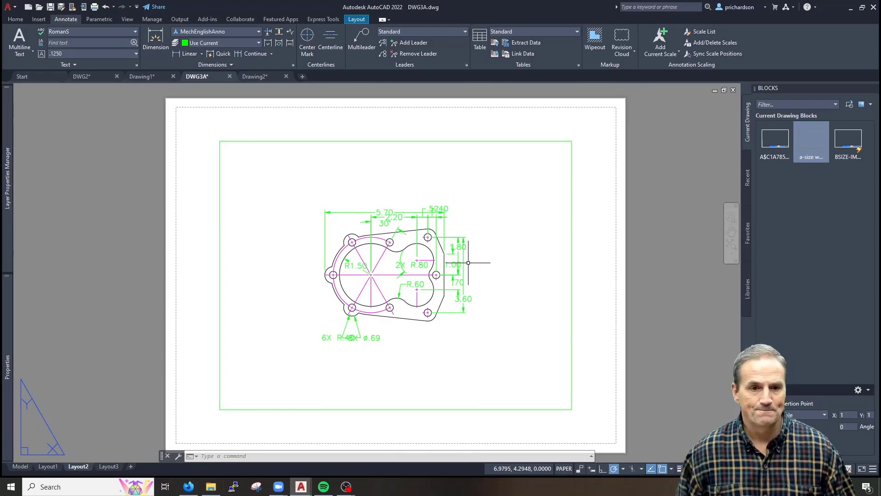
On Layout1, erase the four right-side vertical dimensions through the viewport
key(Escape)
key(Escape)
key(Escape)
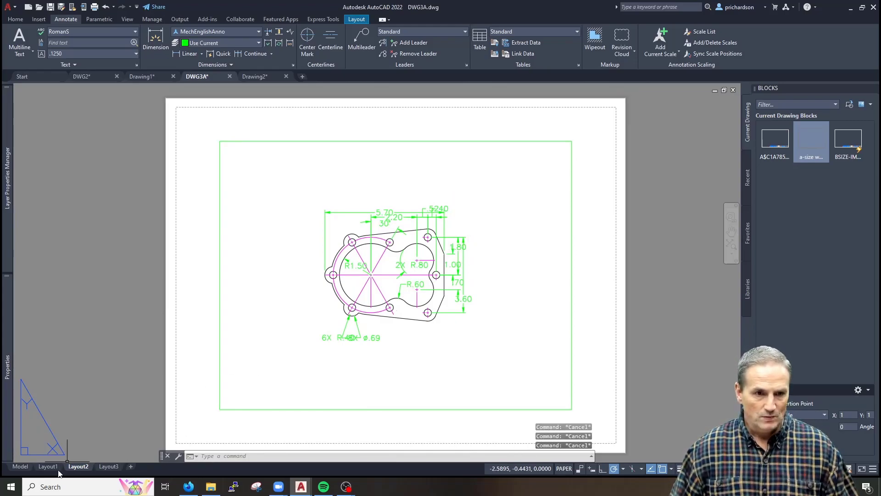
click(47, 466)
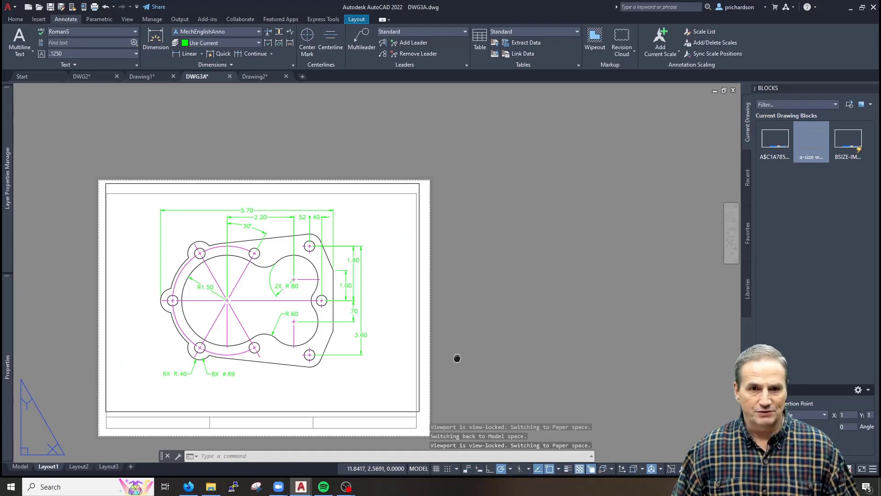
middle_drag(312, 359, 400, 355)
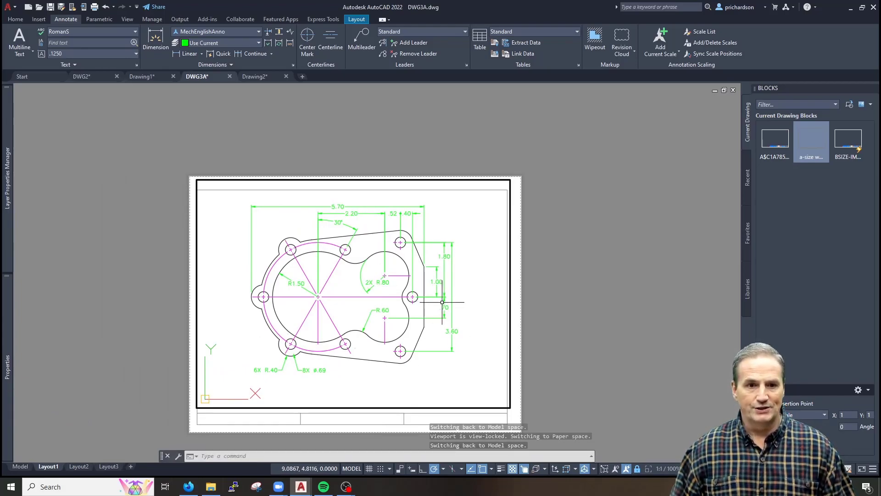
click(484, 218)
click(435, 363)
text(e)
key(Return)
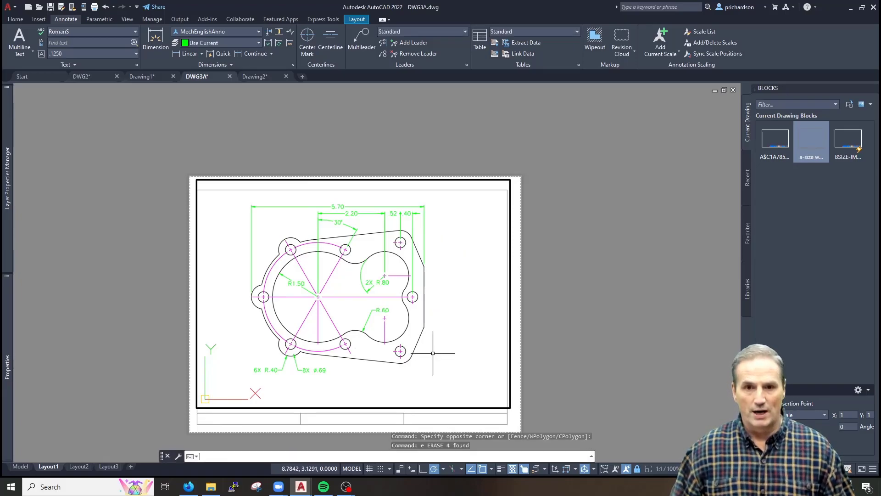
In paper space, add the 1.00 and 1.80 vertical dimensions with DLI
double_click(560, 274)
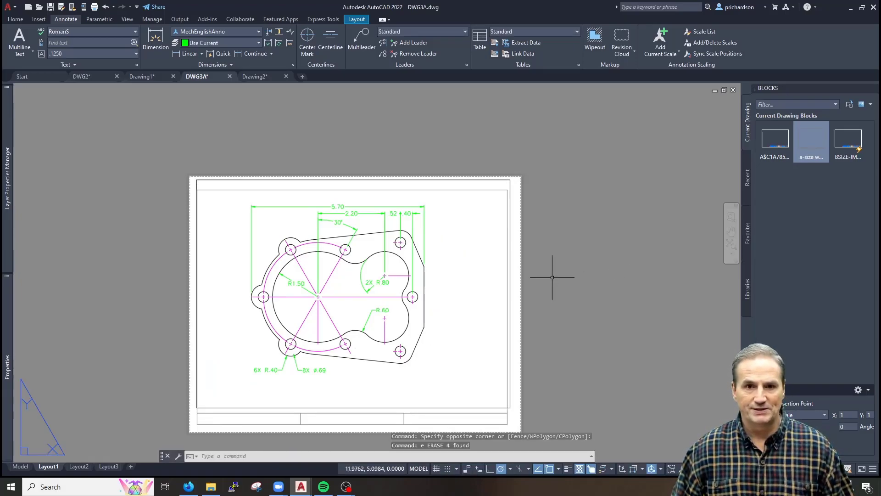
scroll(469, 285, up, 2)
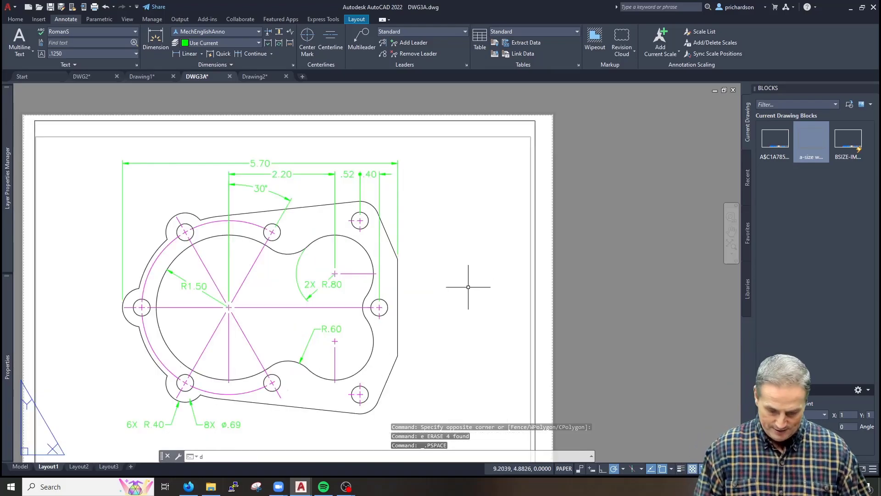
text(dli)
key(Return)
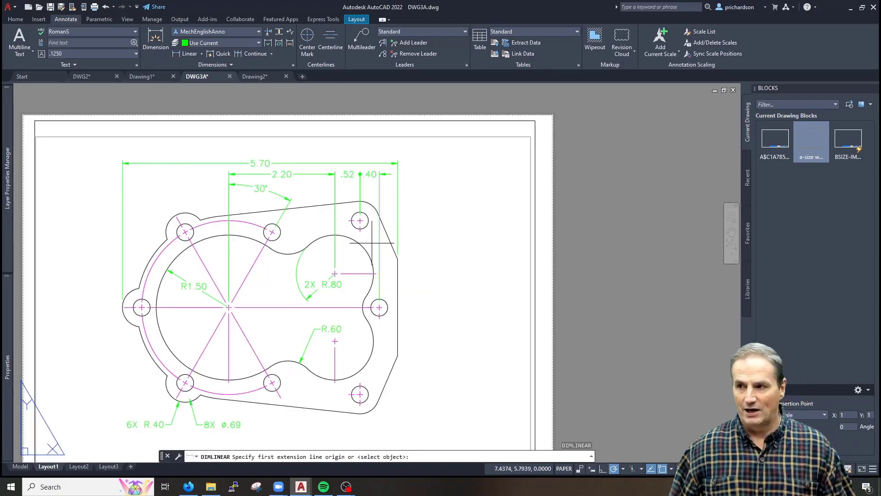
click(397, 258)
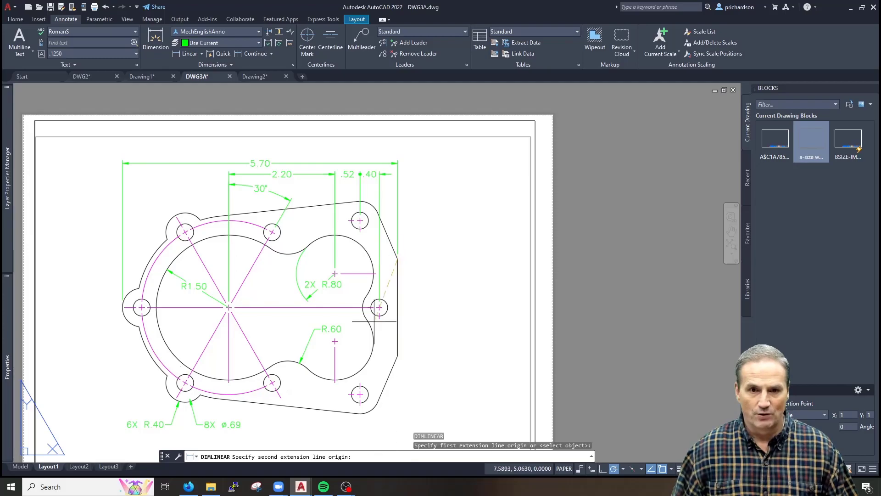
click(379, 307)
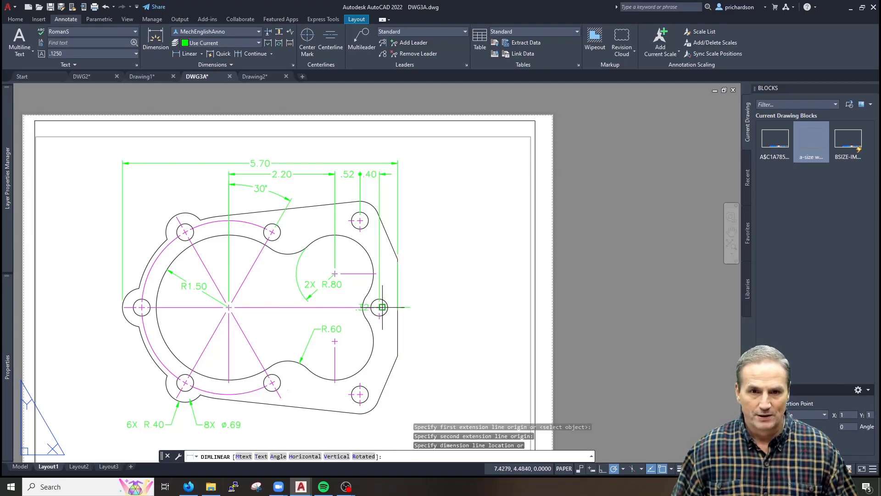
click(419, 291)
key(Return)
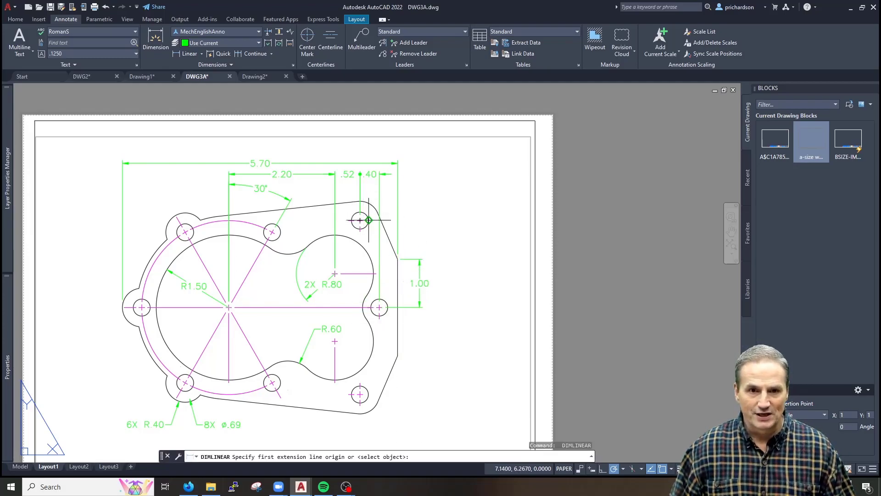
click(361, 221)
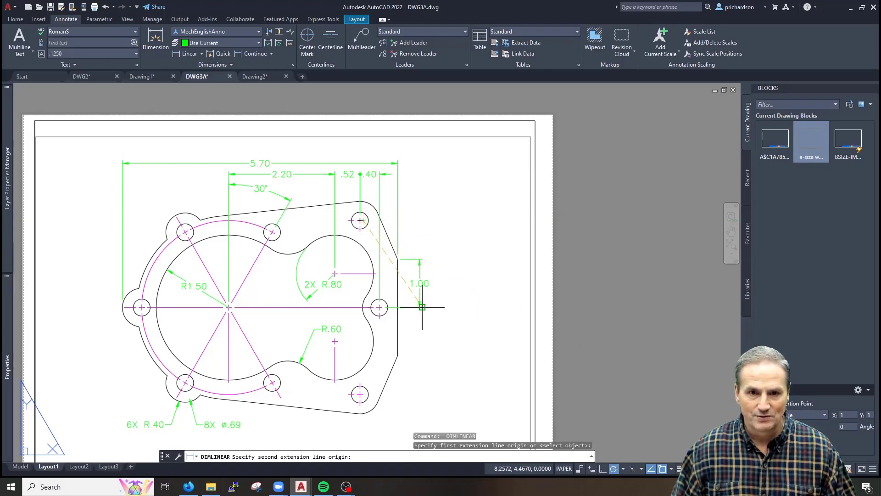
click(379, 307)
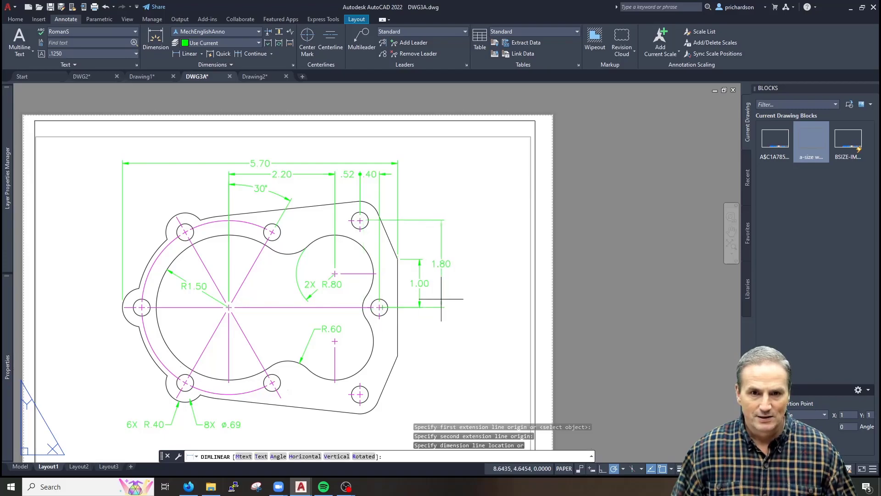
click(434, 292)
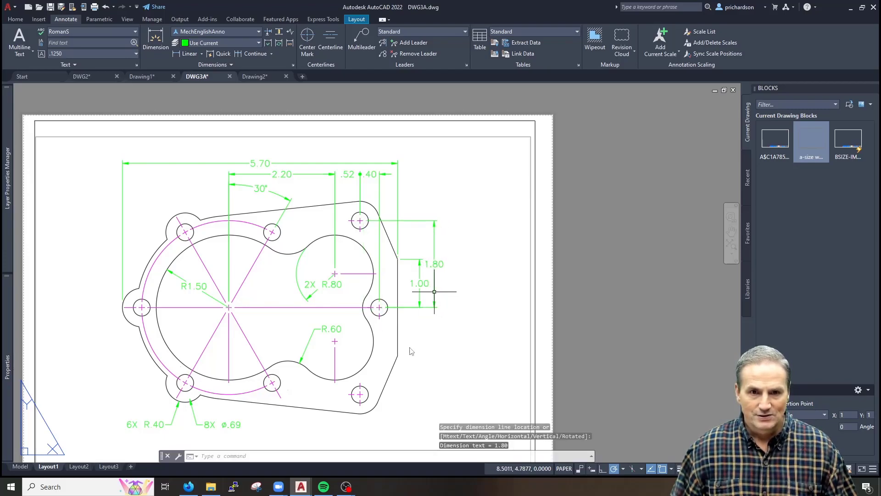
Add the .70 dimension to the R.60 centre and the 3.60 overall dimension
key(Return)
click(387, 307)
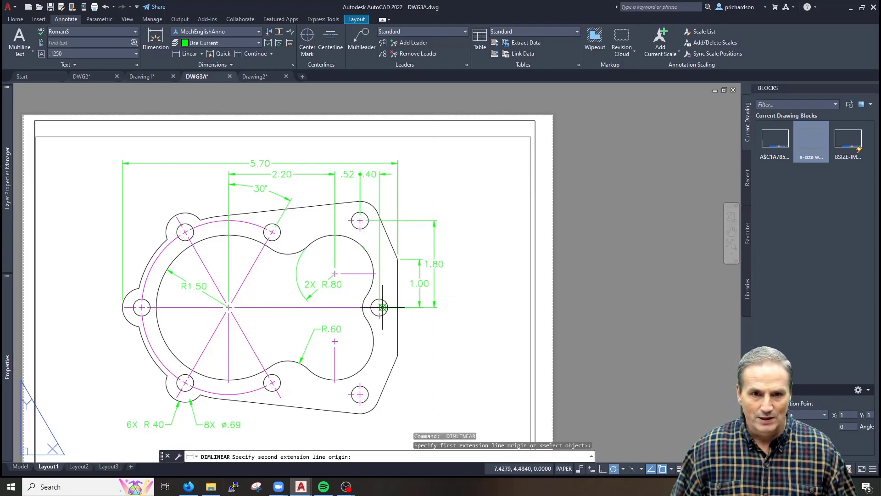
click(338, 341)
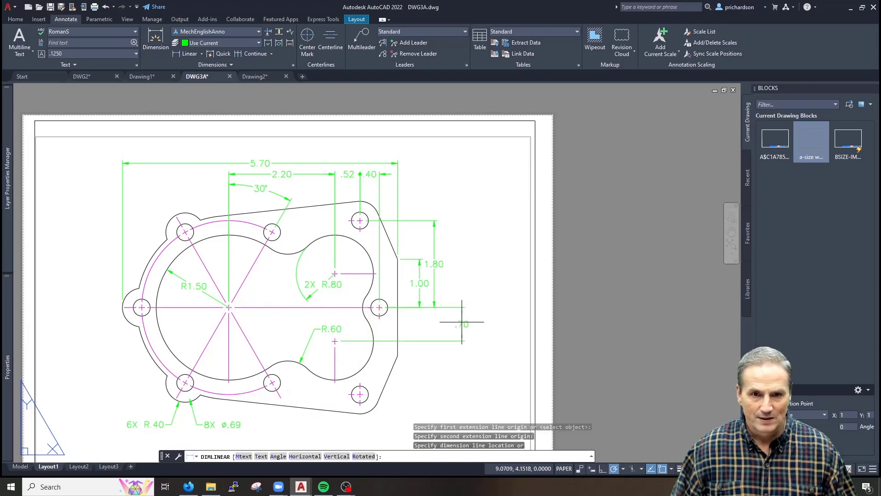
click(434, 308)
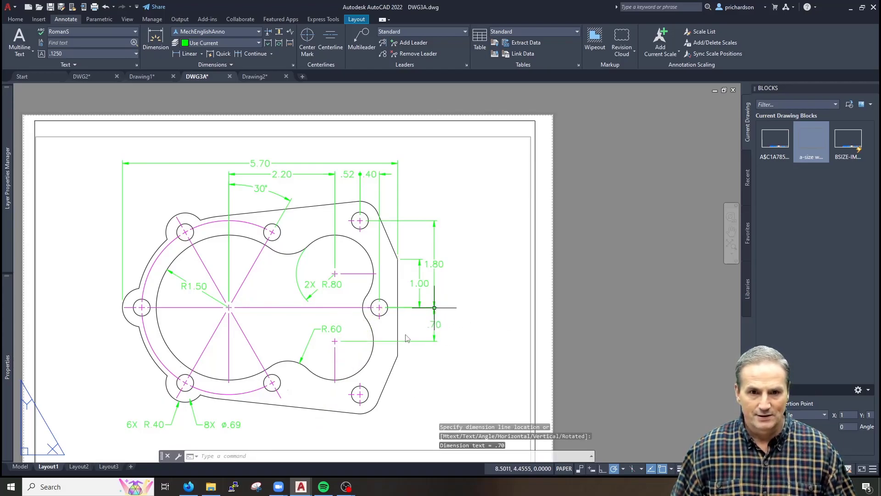
key(Return)
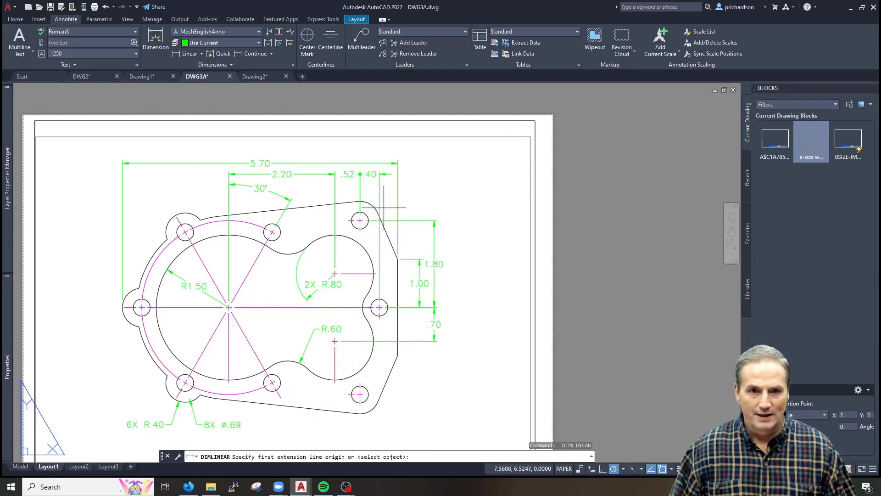
click(360, 217)
click(360, 394)
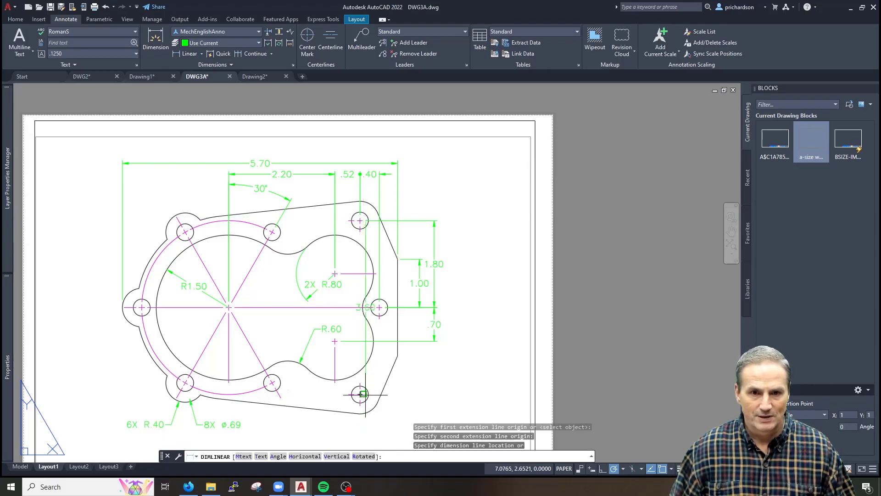
click(449, 364)
key(Escape)
key(Escape)
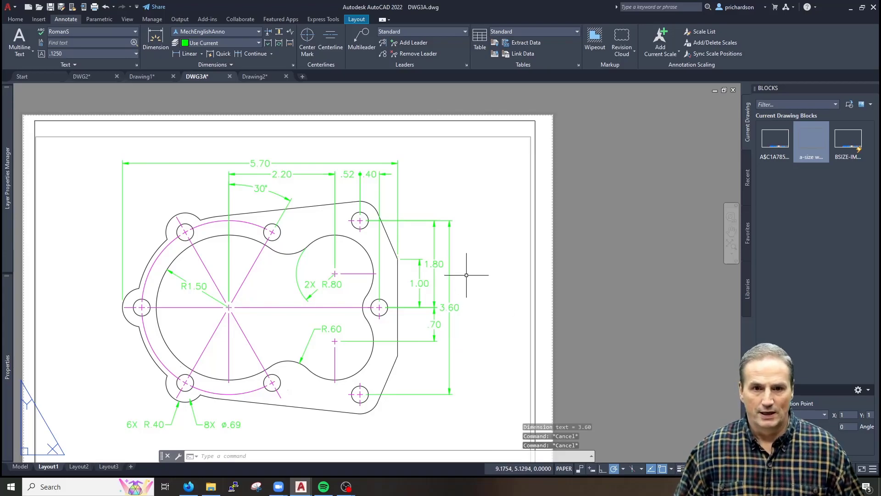
Pan the sheet, trial-select dimensions, then pan the gasket inside the viewport
mouse_move(379, 307)
middle_down()
mouse_move(408, 286)
mouse_move(407, 298)
middle_up()
click(501, 186)
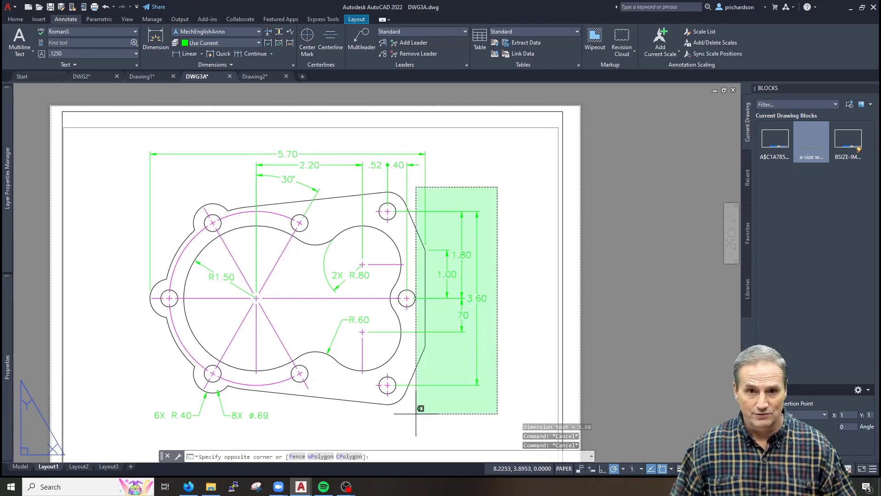
click(452, 423)
key(Escape)
key(Escape)
click(451, 150)
click(142, 175)
key(Escape)
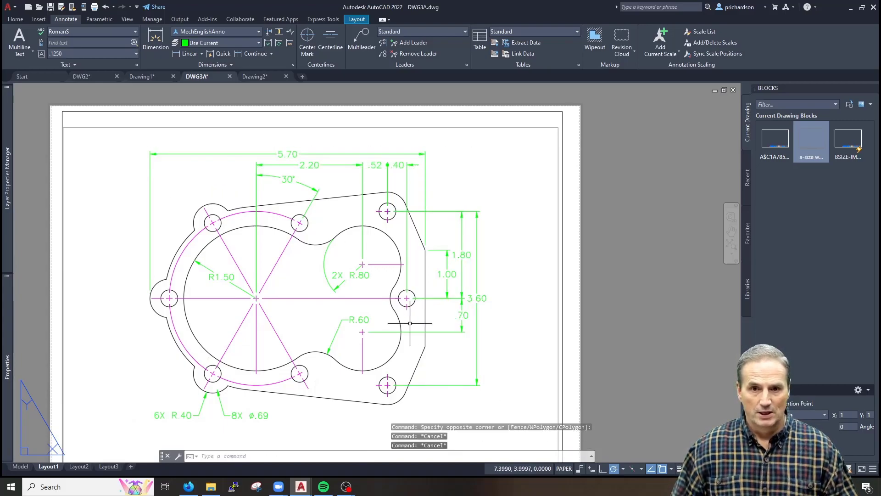
double_click(480, 309)
middle_drag(492, 319, 513, 292)
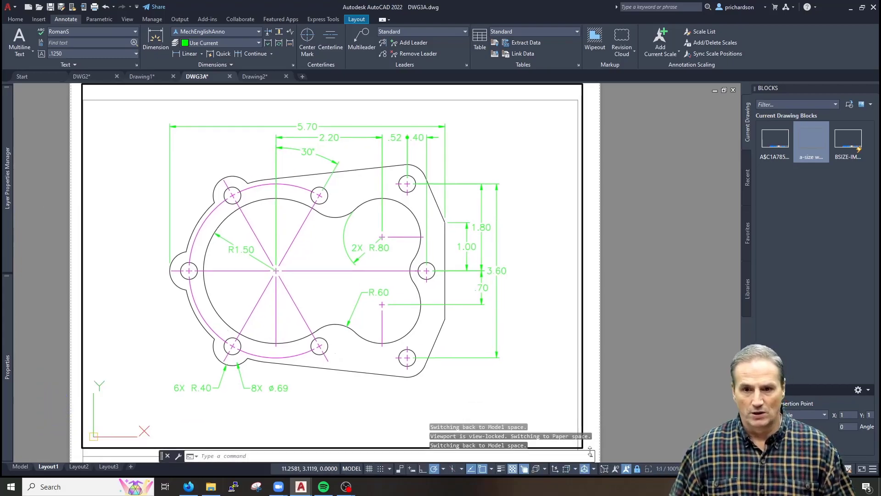
mouse_move(507, 324)
middle_down()
mouse_move(427, 311)
mouse_move(432, 295)
middle_up()
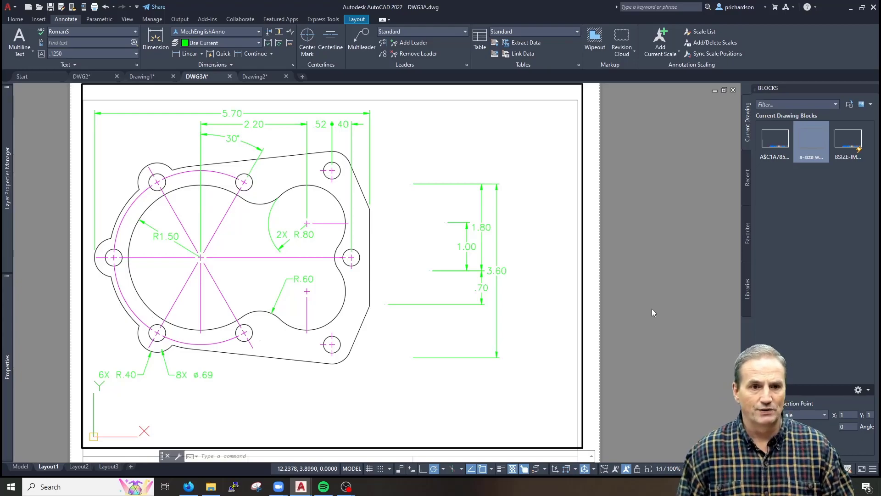
Undo the viewport pans and the 3.60 dimension with U
text(u)
key(Return)
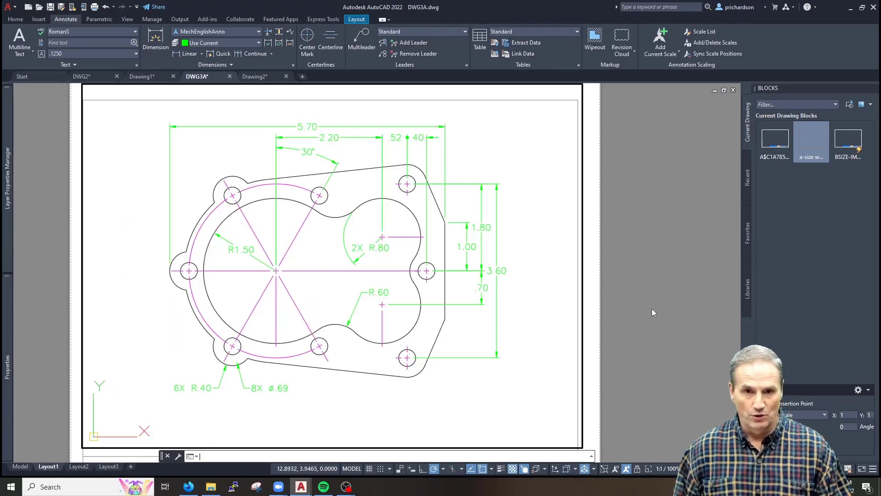
key(Return)
key(Return)
key(Return)
key(Return)
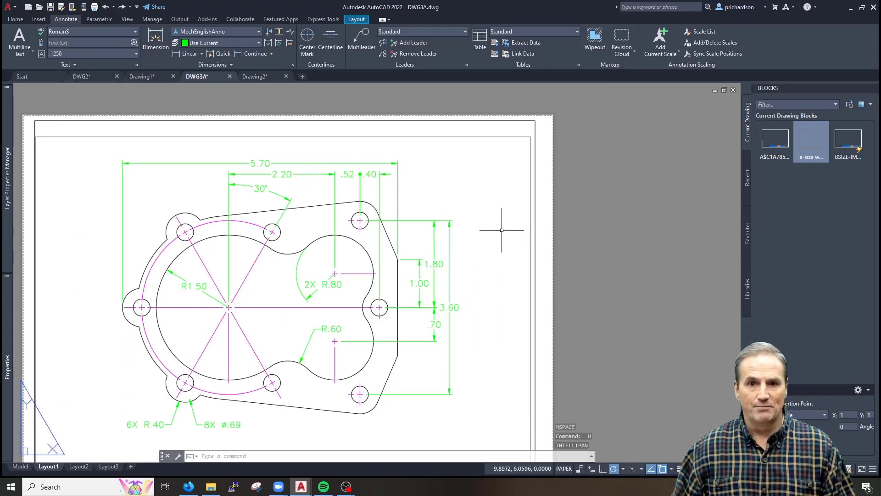
click(451, 189)
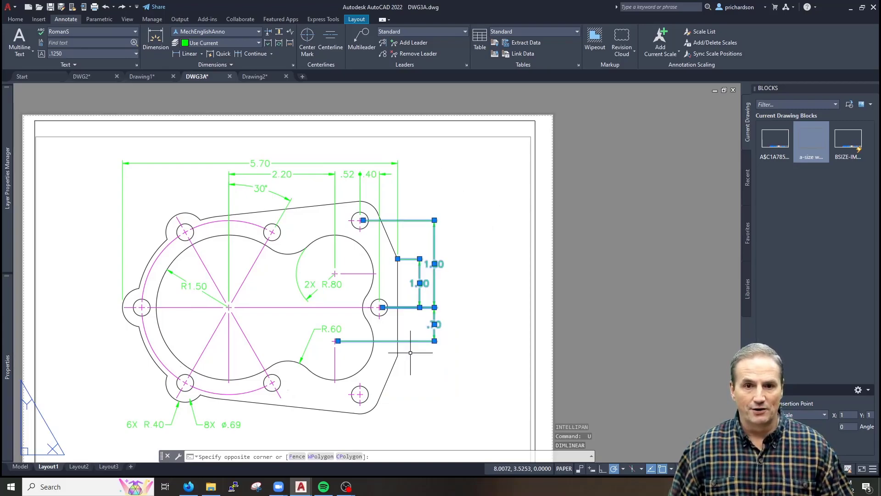
middle_drag(410, 353, 508, 333)
key(Escape)
key(Escape)
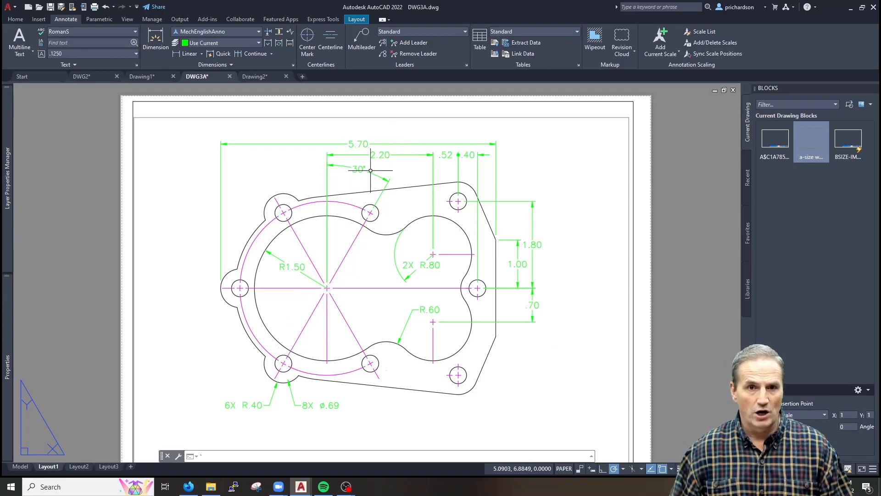
mouse_move(533, 314)
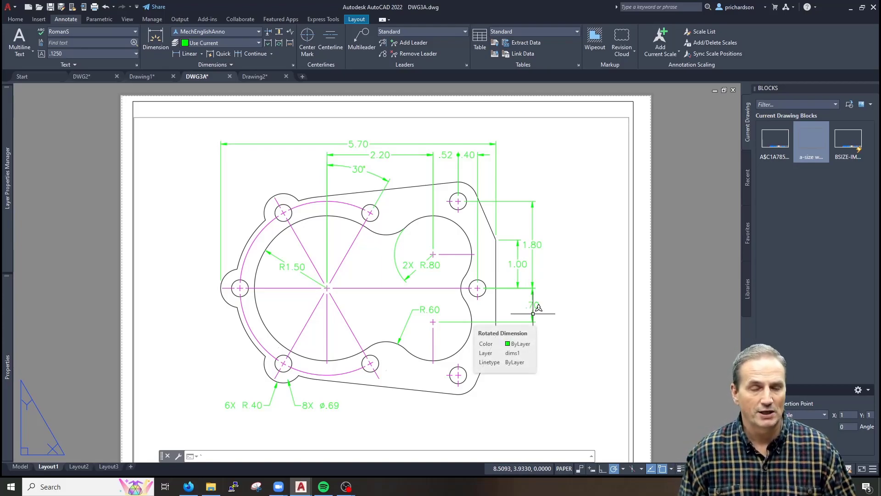